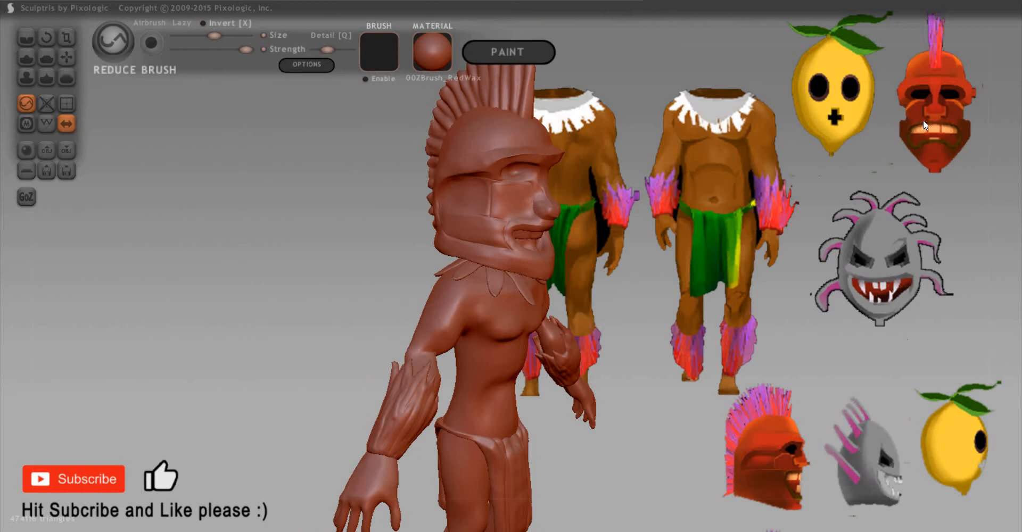
Step: Examine the masked cannibal sculpt from several angles and compare it with the reference artwork
mouse_move(923, 119)
mouse_down()
mouse_move(898, 152)
mouse_move(867, 152)
mouse_up()
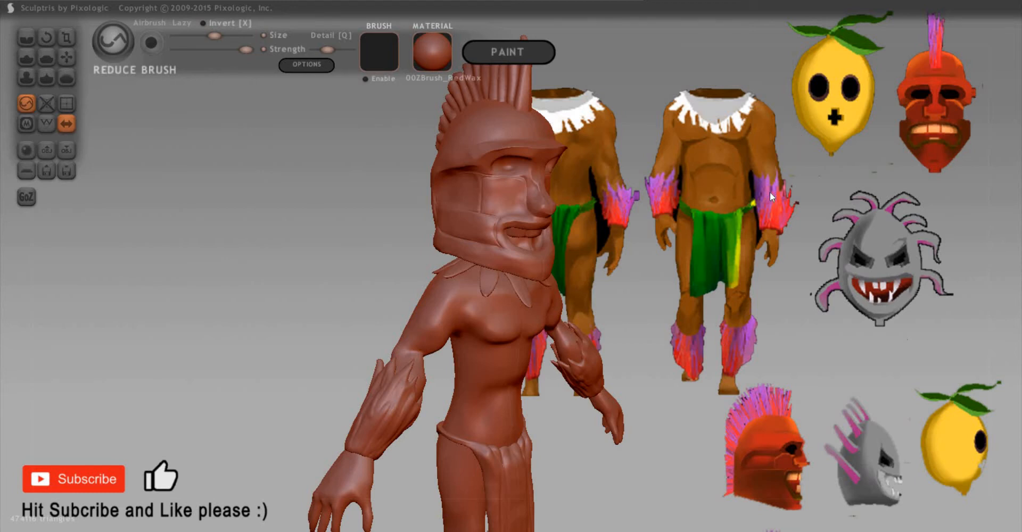
mouse_move(770, 197)
mouse_down()
mouse_move(809, 198)
mouse_move(768, 199)
mouse_move(243, 405)
mouse_up()
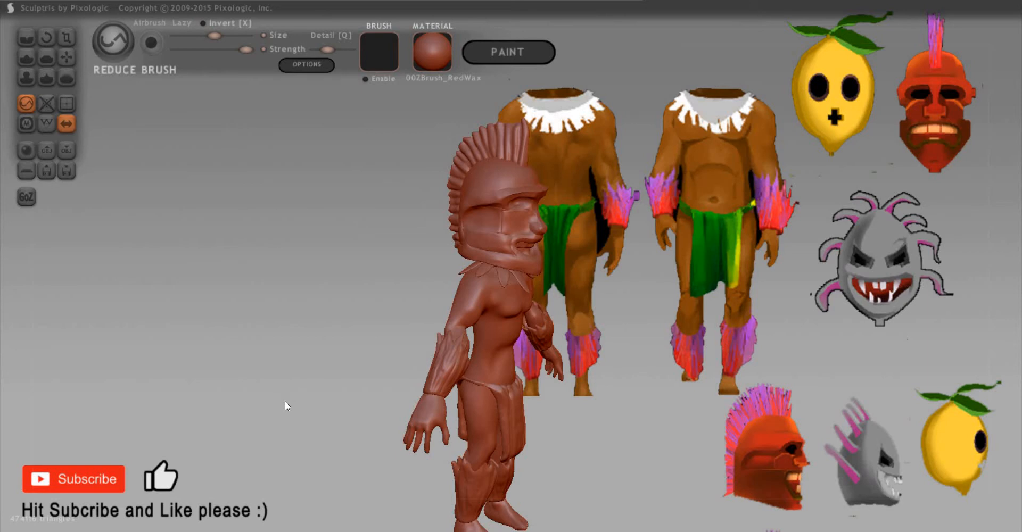
mouse_move(285, 401)
mouse_down()
mouse_move(260, 401)
mouse_move(684, 393)
mouse_up()
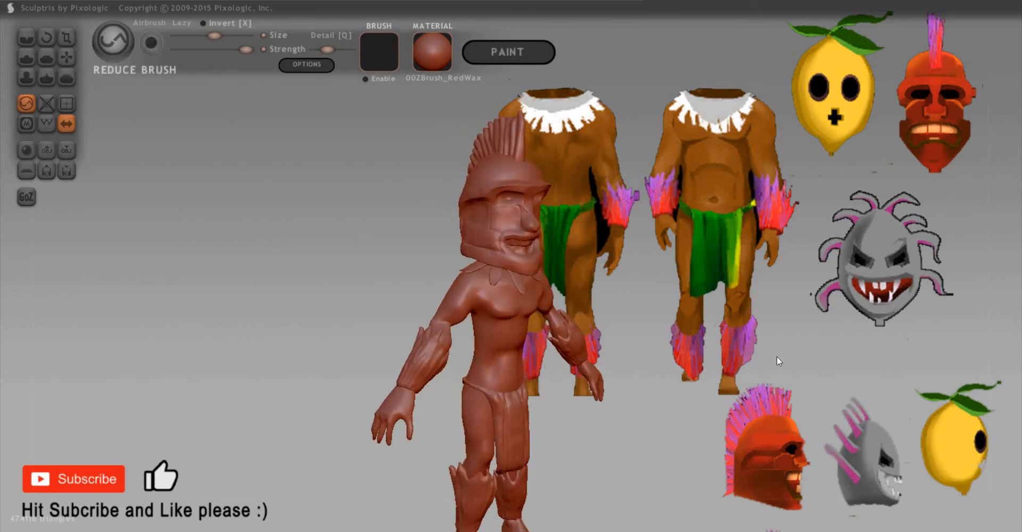
mouse_move(747, 360)
mouse_down()
mouse_move(759, 333)
mouse_move(748, 328)
mouse_move(825, 347)
mouse_move(697, 219)
mouse_move(712, 269)
mouse_up()
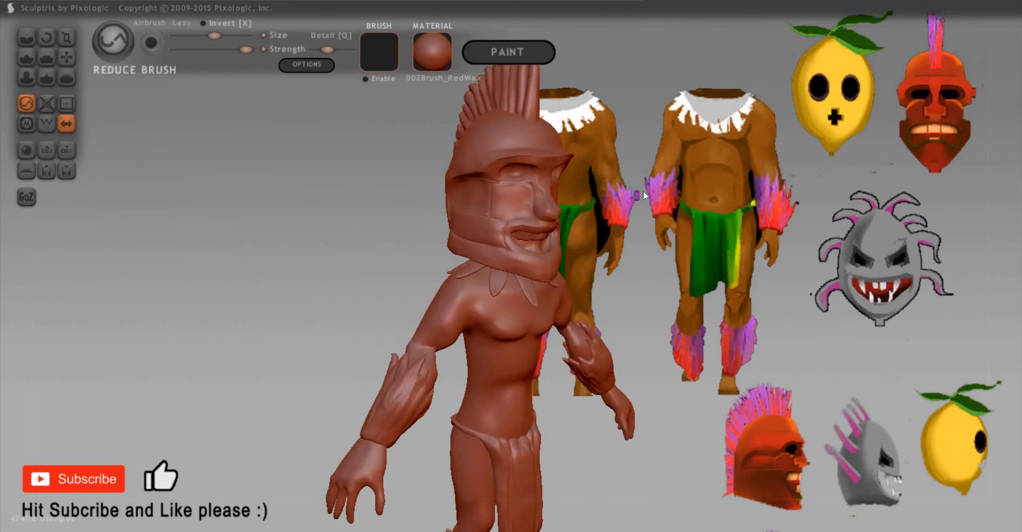
drag(643, 191, 547, 152)
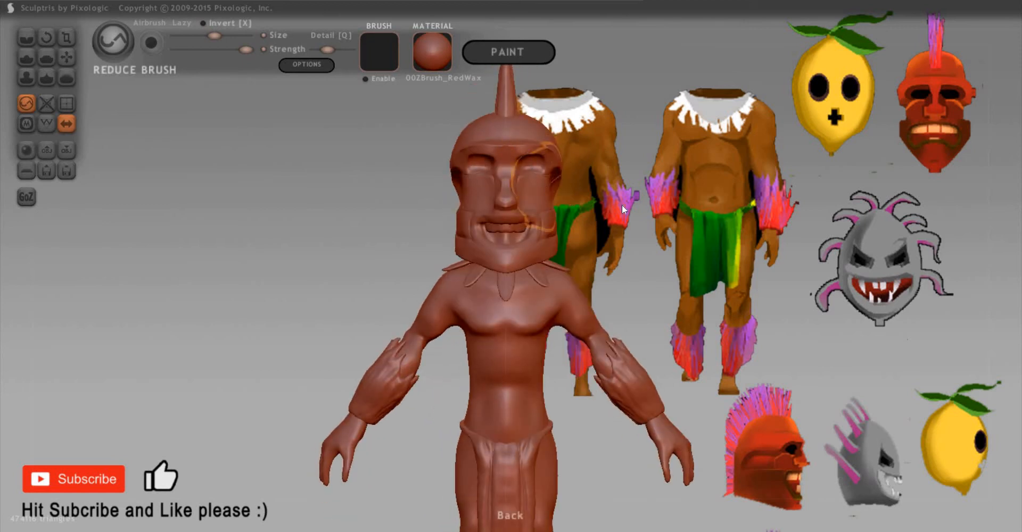
mouse_move(746, 218)
mouse_down()
mouse_move(784, 221)
mouse_move(602, 222)
mouse_move(711, 228)
mouse_up()
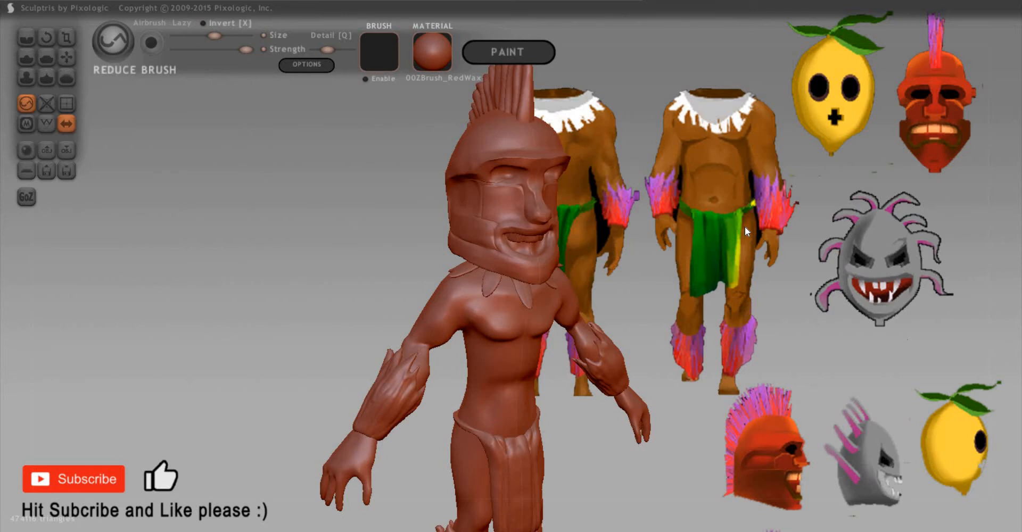
shift+click(733, 171)
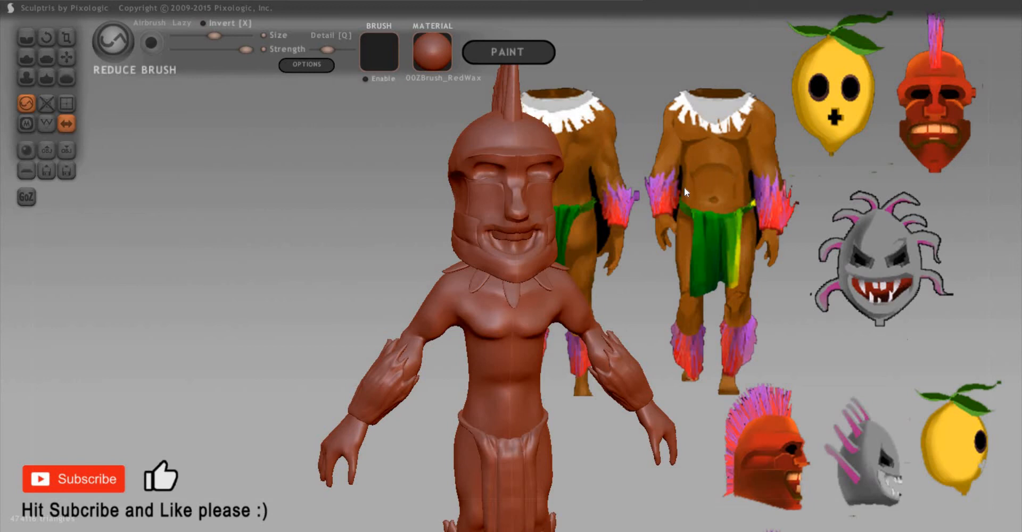
mouse_move(685, 187)
mouse_down()
mouse_move(794, 223)
mouse_move(704, 225)
mouse_move(709, 244)
mouse_move(701, 235)
mouse_move(697, 246)
mouse_move(713, 267)
mouse_move(701, 232)
mouse_move(659, 225)
mouse_move(734, 226)
mouse_move(815, 243)
mouse_up()
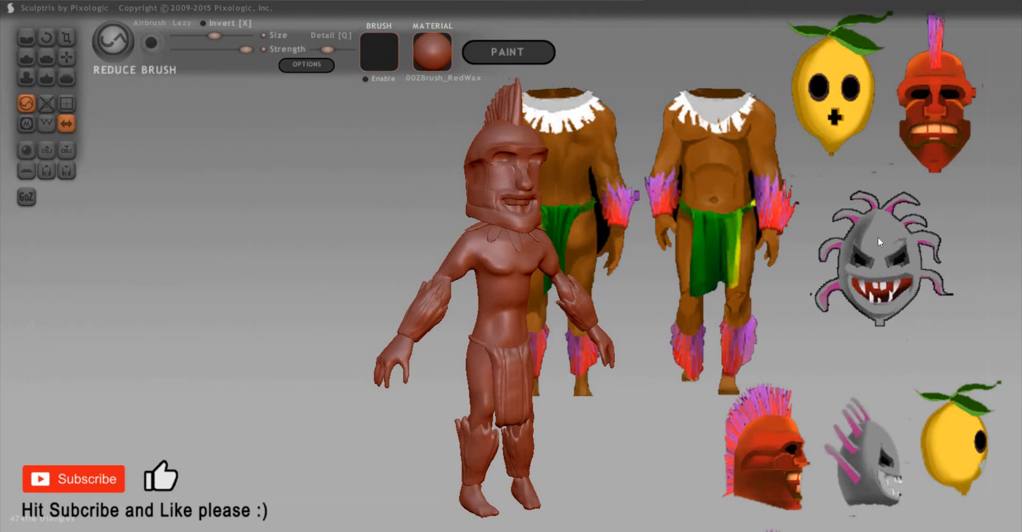
mouse_move(905, 252)
mouse_down()
mouse_move(836, 252)
mouse_move(859, 258)
mouse_up()
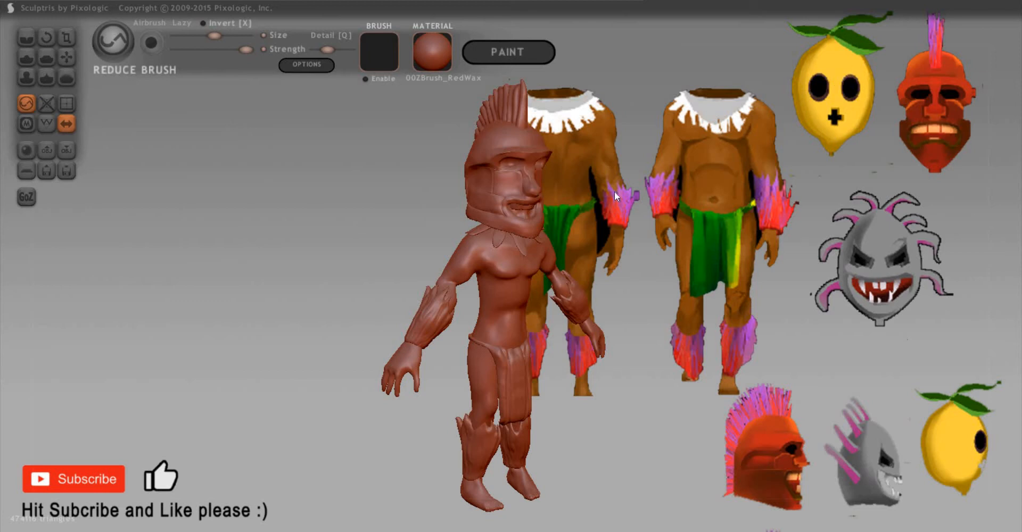
Step: Select the Crease brush for detailing the figure's lower belly
mouse_move(783, 263)
mouse_down()
mouse_move(767, 238)
mouse_move(794, 220)
mouse_up()
scroll(790, 217, up, 1)
scroll(788, 218, up, 3)
scroll(780, 210, up, 2)
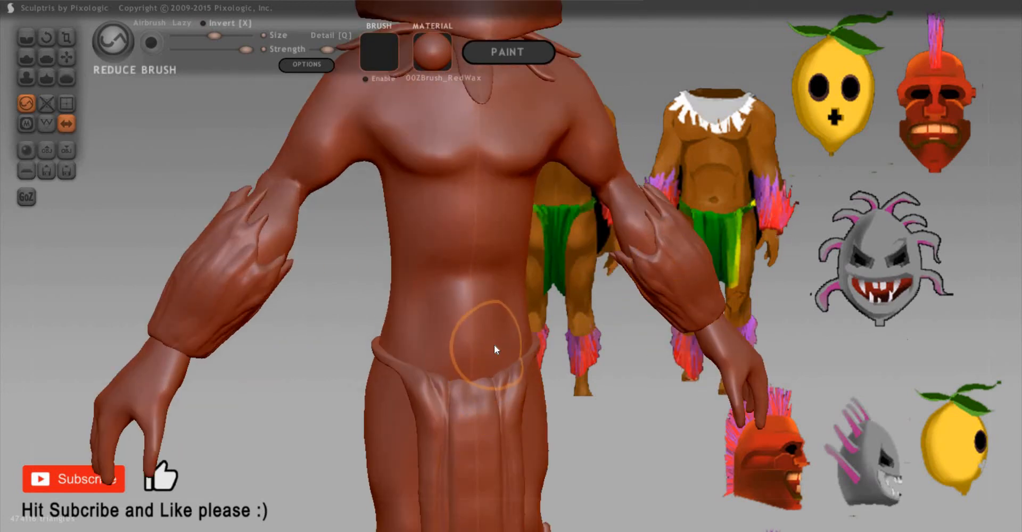
key(c)
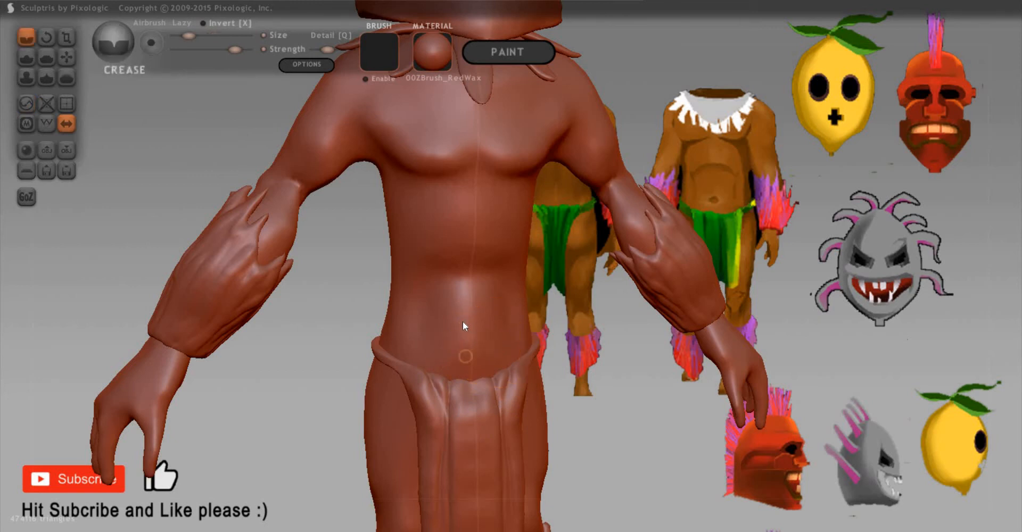
click(465, 317)
key(ctrl+z)
scroll(459, 341, up, 2)
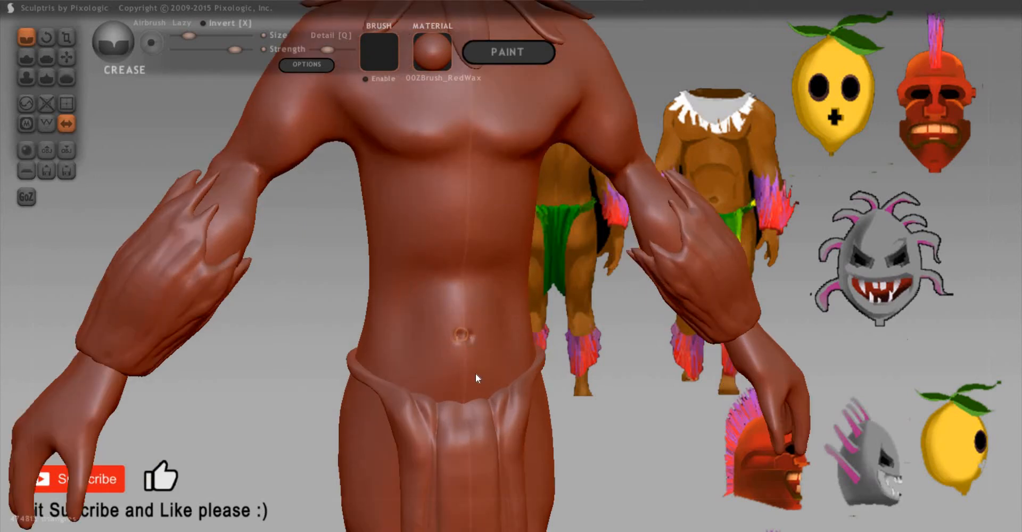
click(461, 336)
key(ctrl+z)
Step: Carve a small round navel on the centre line of the lower belly with the Crease brush
scroll(434, 368, up, 2)
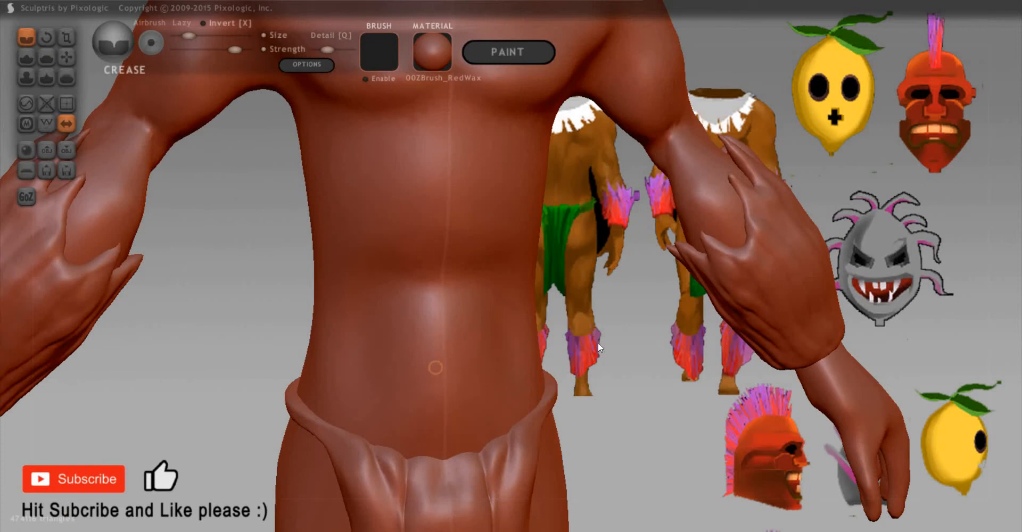
scroll(596, 343, down, 3)
scroll(442, 382, up, 3)
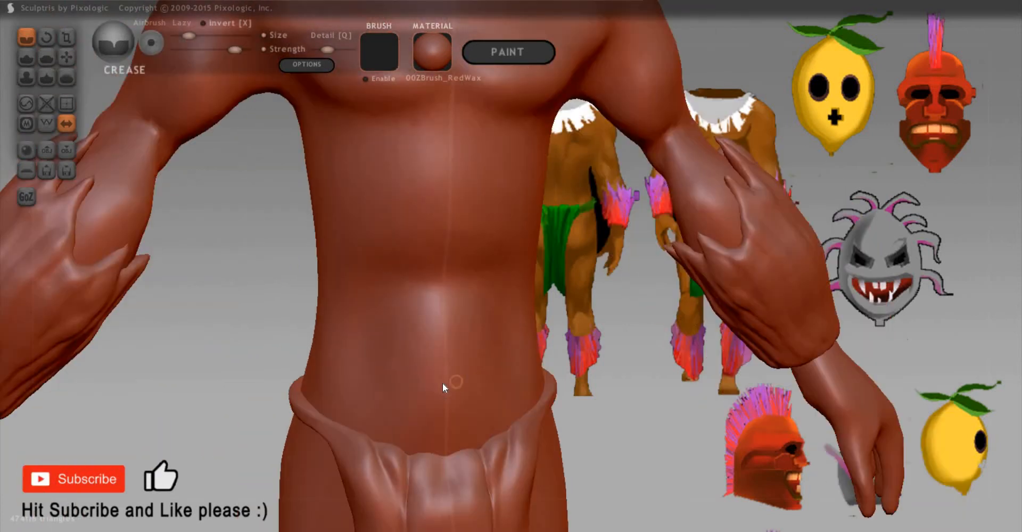
drag(437, 372, 442, 368)
scroll(417, 415, up, 3)
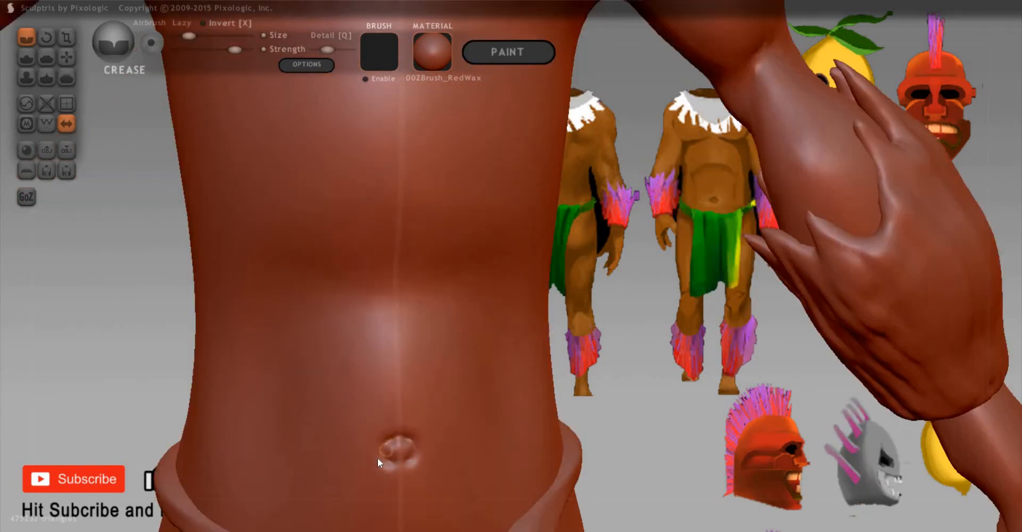
Step: Adjust the Pinch brush and tighten the rim of the navel with it
key(p)
key(space)
mouse_move(388, 411)
mouse_down()
mouse_move(380, 451)
mouse_move(394, 434)
mouse_move(379, 442)
mouse_up()
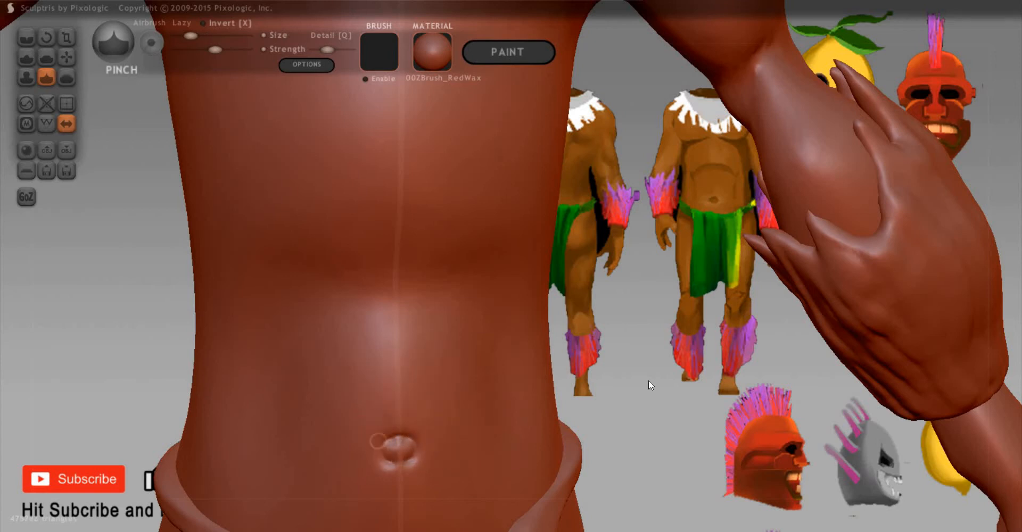
scroll(653, 377, down, 5)
right_drag(474, 364, 497, 368)
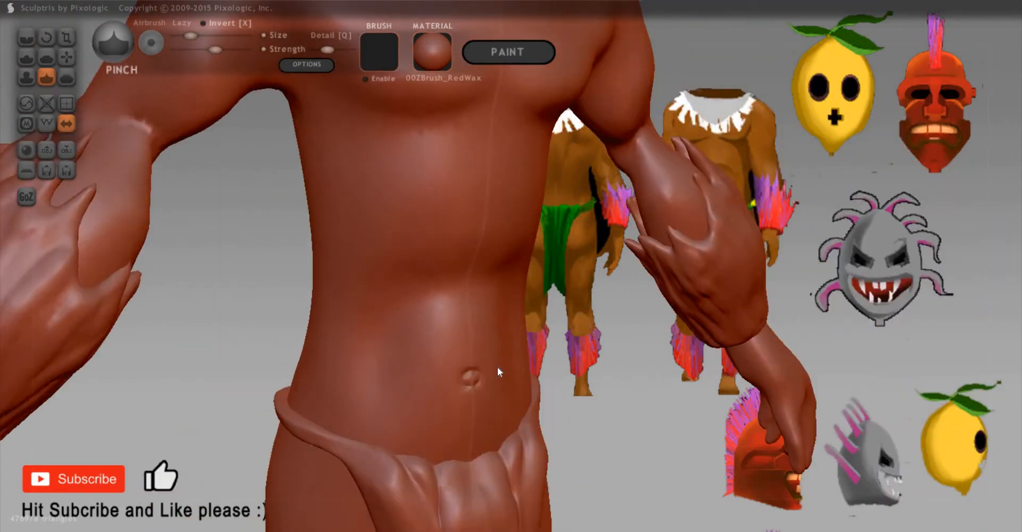
Step: Enlarge the Pinch brush and pinch the side of the abdomen above the navel
key(space)
drag(379, 271, 363, 310)
scroll(446, 263, down, 3)
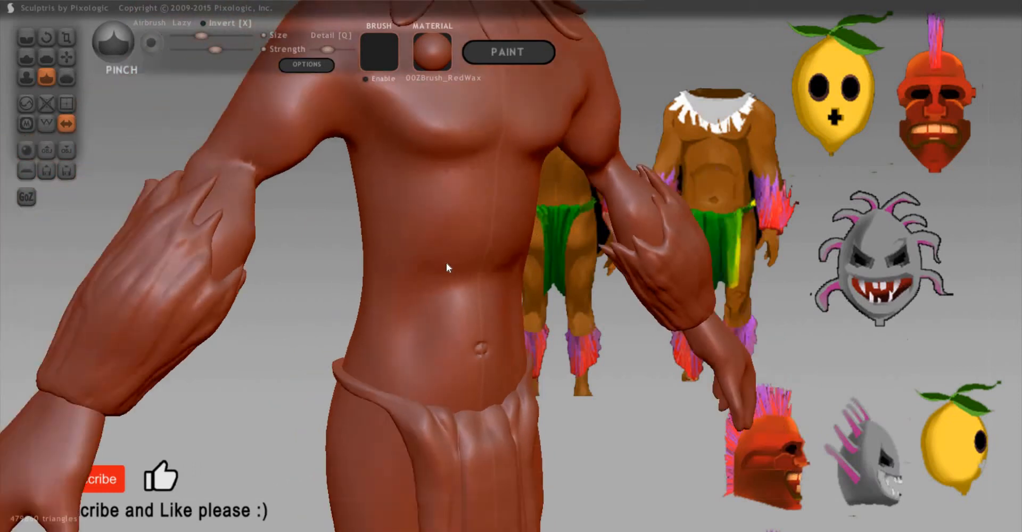
Step: Flatten the abdomen above the navel with a slightly smaller Flatten brush
key(5)
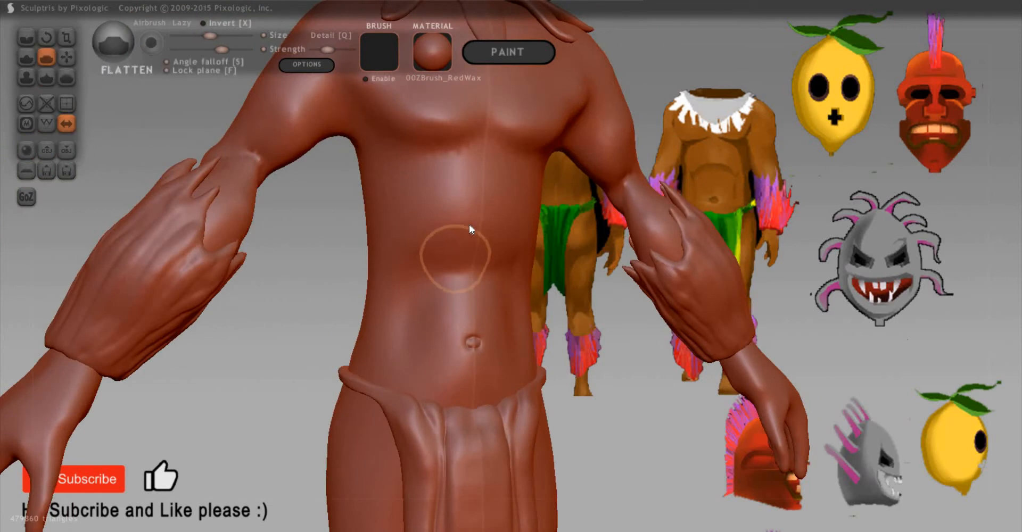
key(space)
drag(470, 257, 546, 286)
mouse_move(592, 312)
mouse_down()
mouse_move(606, 323)
mouse_move(483, 170)
mouse_move(531, 184)
mouse_move(541, 200)
mouse_move(531, 181)
mouse_up()
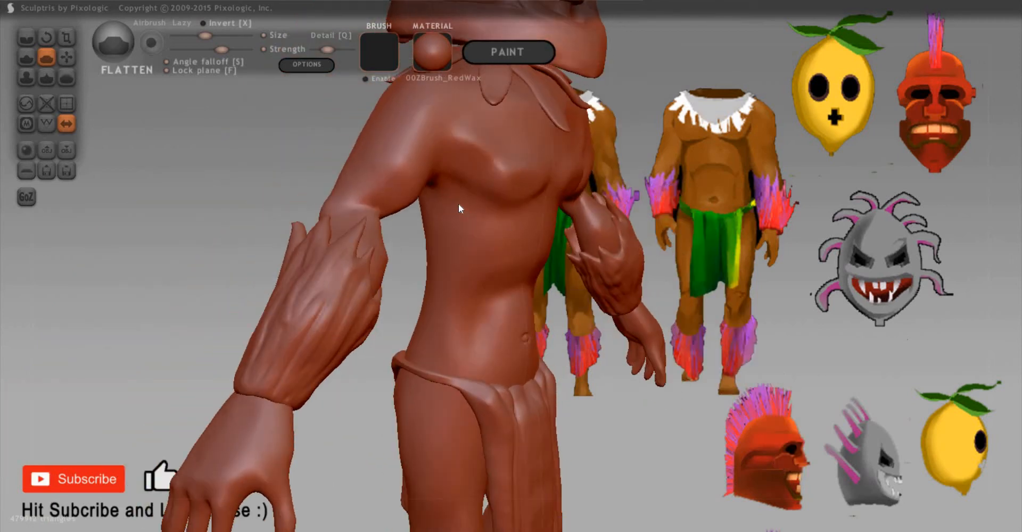
mouse_move(458, 203)
right_down()
mouse_move(426, 189)
mouse_move(437, 190)
right_up()
key(space)
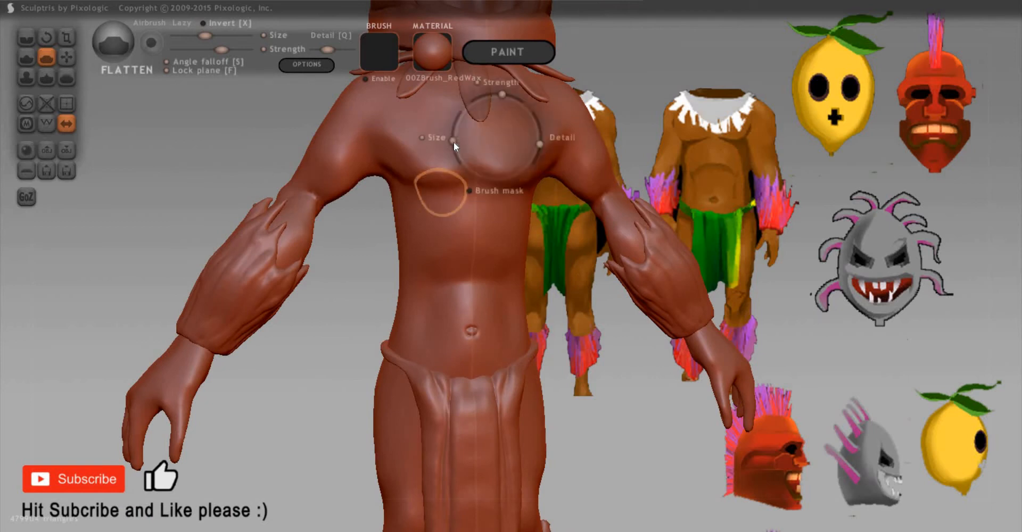
mouse_move(430, 183)
mouse_down()
mouse_move(474, 173)
mouse_move(432, 218)
mouse_move(451, 196)
mouse_move(420, 197)
mouse_move(398, 225)
mouse_up()
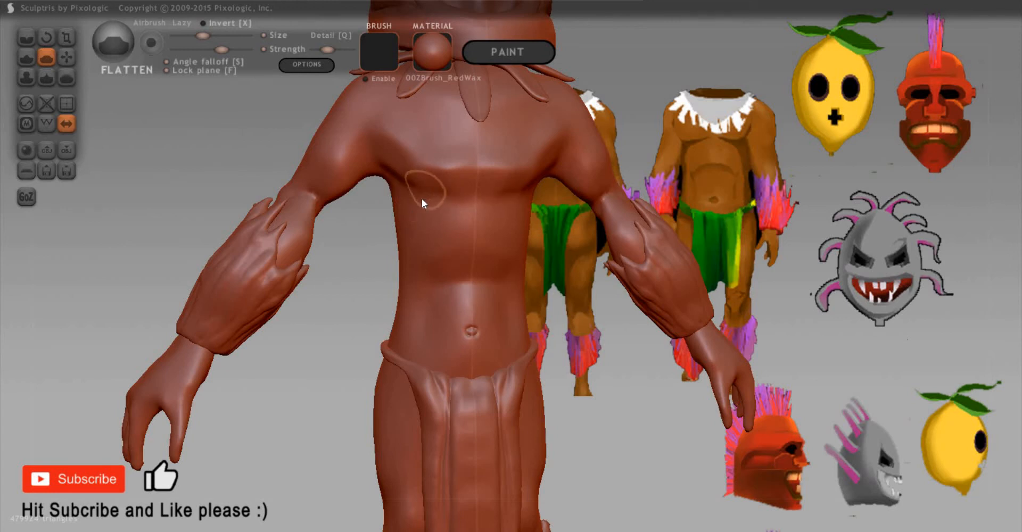
key(ctrl+z)
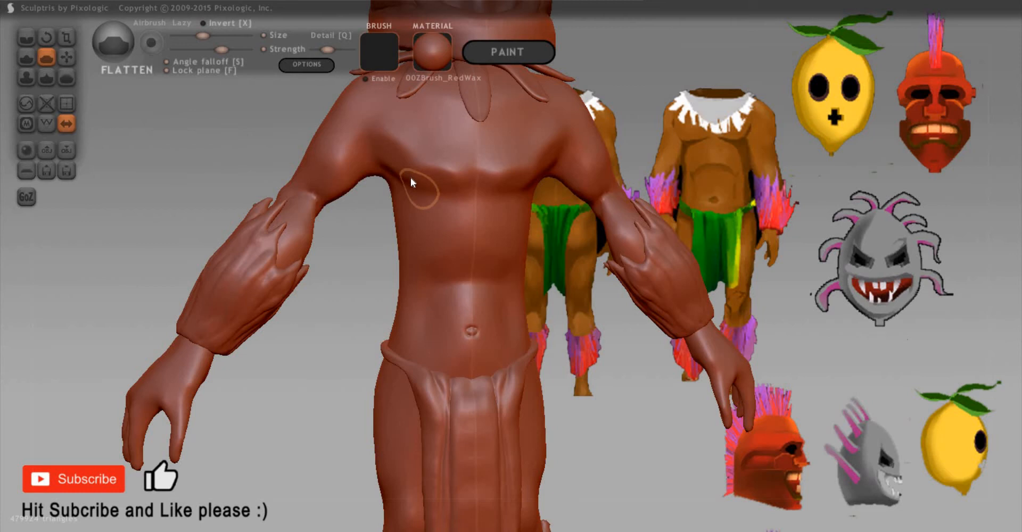
key(ctrl+z)
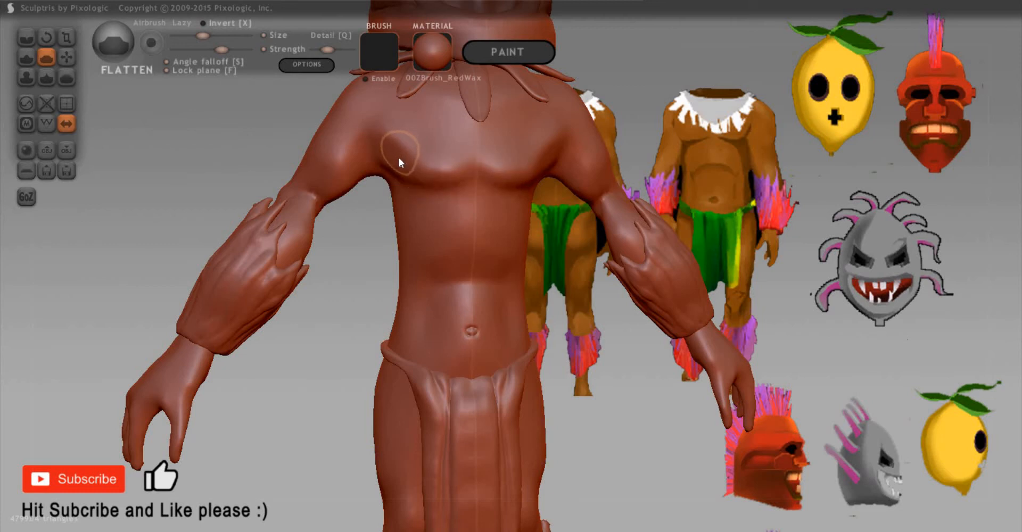
Step: Flatten the outer lower edge of the chest muscle lightly, and switch to the Grab brush
drag(398, 158, 409, 179)
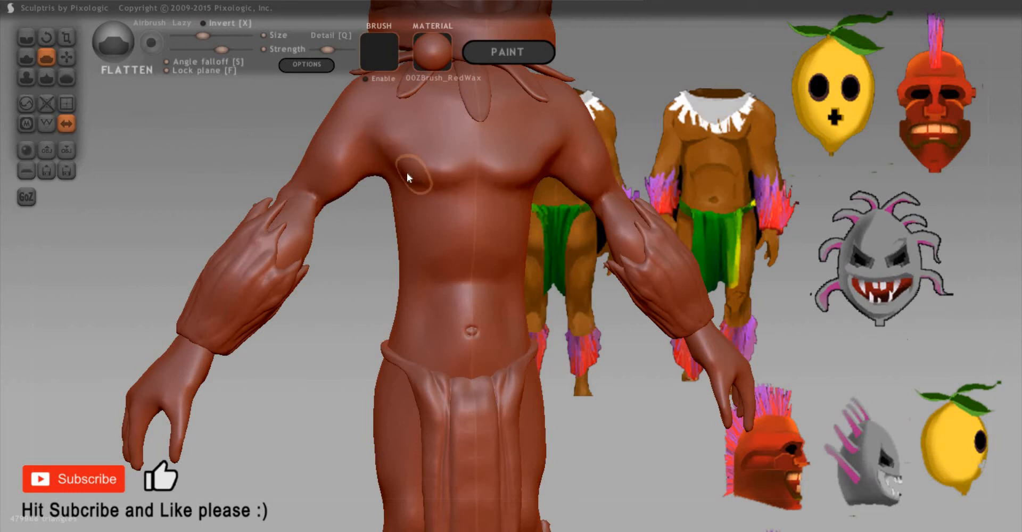
key(g)
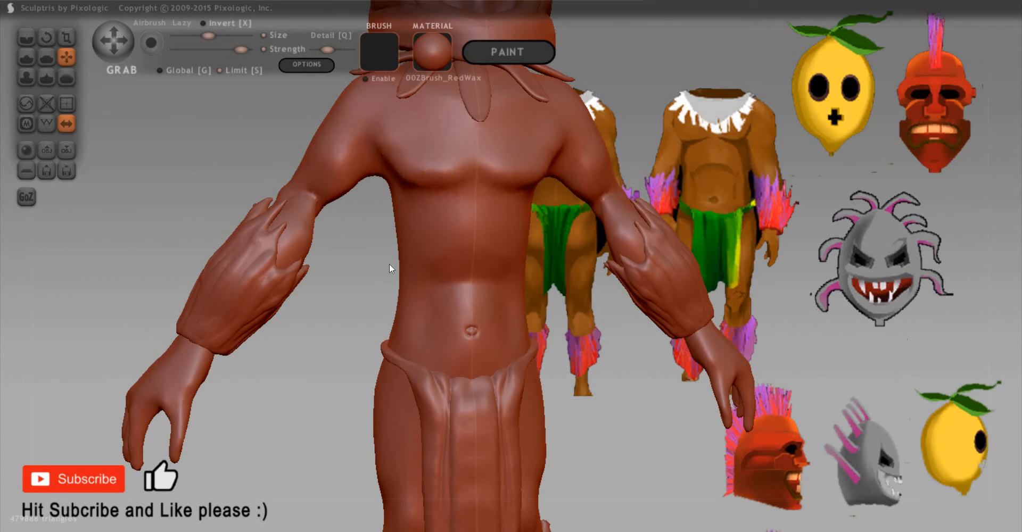
drag(388, 263, 439, 139)
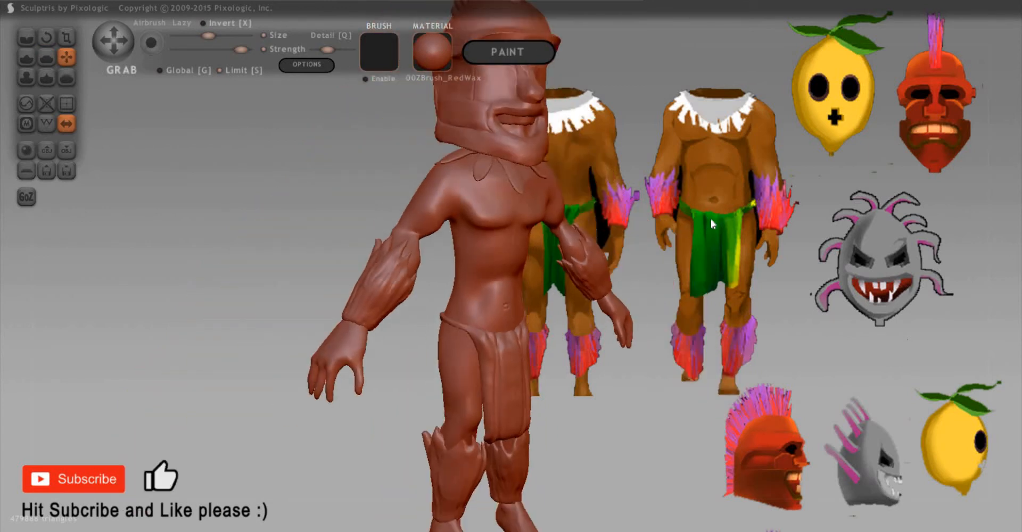
scroll(713, 223, up, 2)
drag(723, 227, 760, 302)
drag(741, 264, 346, 250)
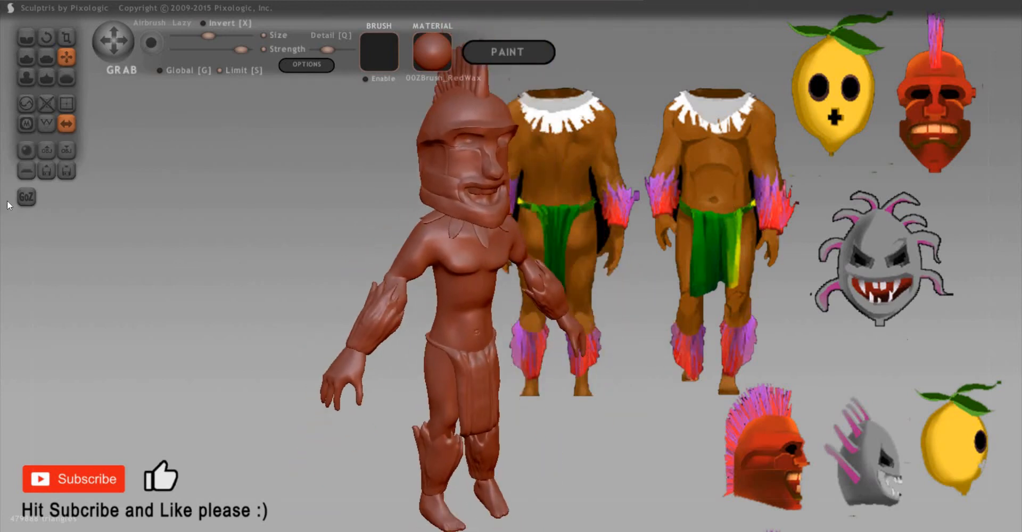
Step: Save the sculpture as Cannibals_Mohwakhead, replacing the existing file
click(66, 169)
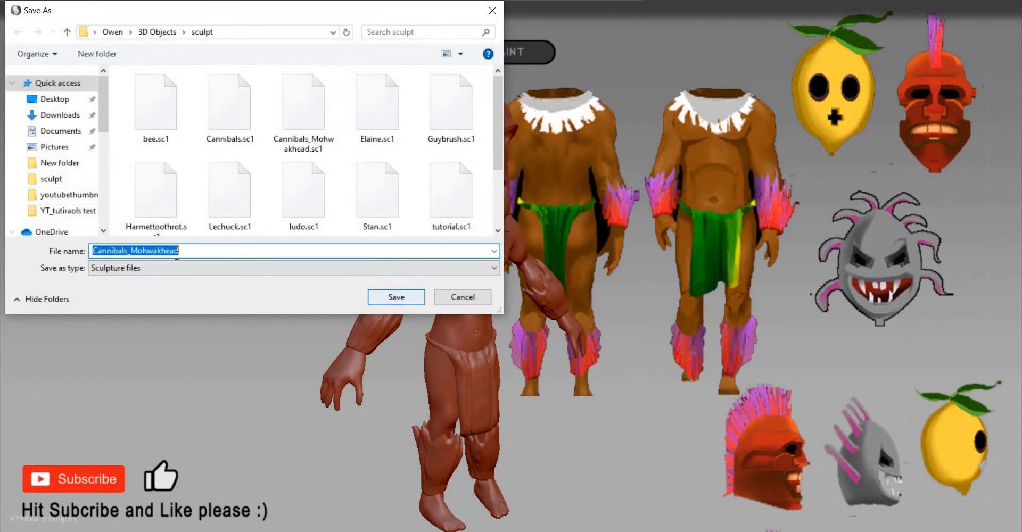
click(396, 297)
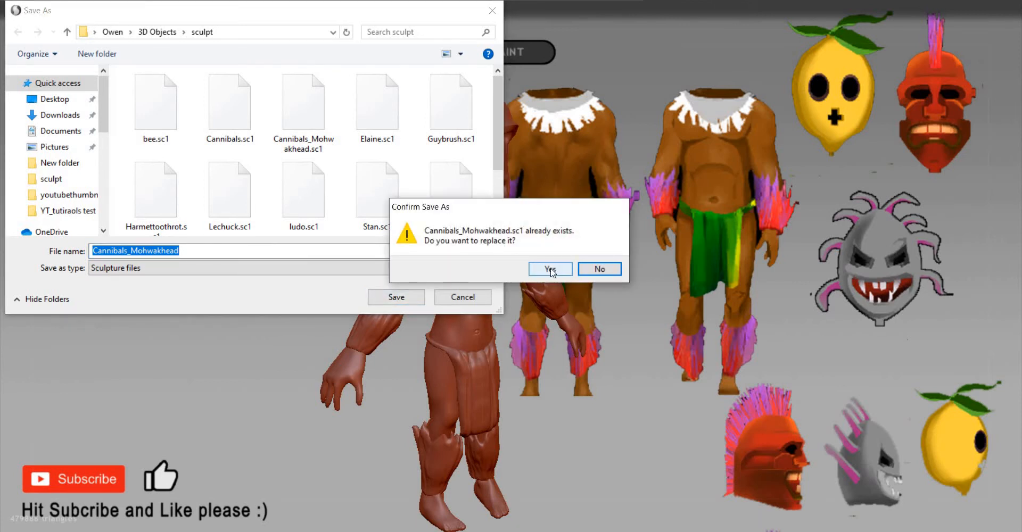
click(550, 269)
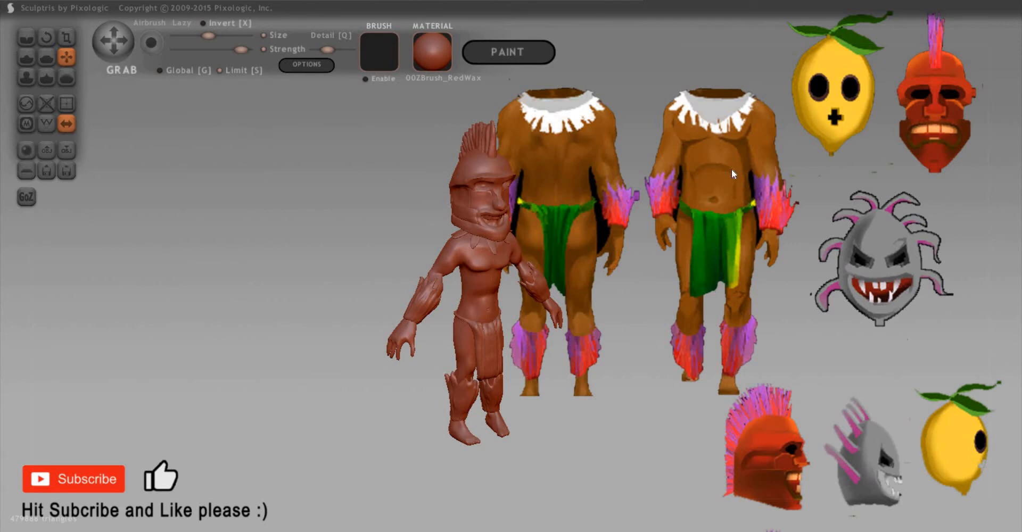
Step: Mask the body while leaving the head and mohawk unmasked, and delete those head parts
scroll(731, 170, up, 4)
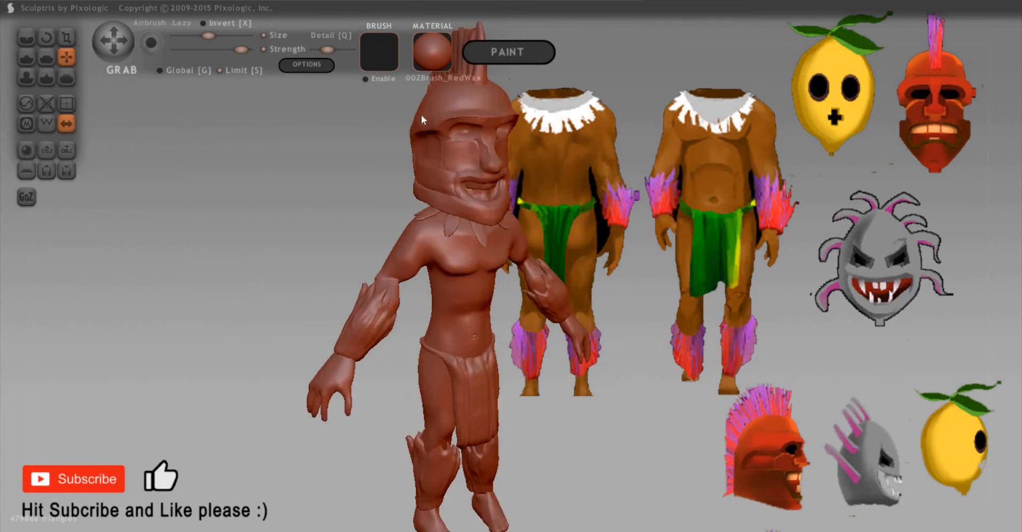
key(ctrl+i)
ctrl+click(450, 166)
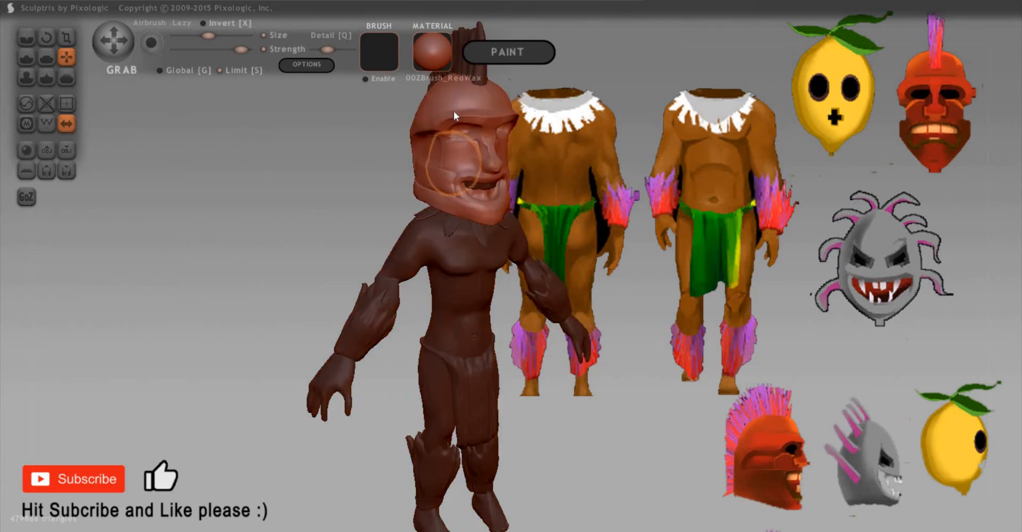
key(Delete)
ctrl+click(449, 87)
key(Delete)
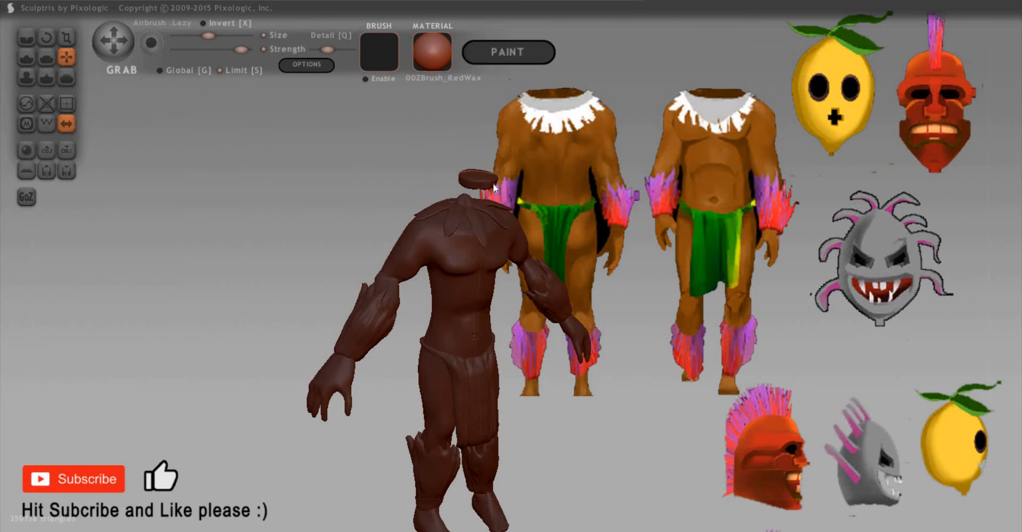
Step: Save the headless body as a new sculpture file named Cannibals_tentaclehead
click(67, 171)
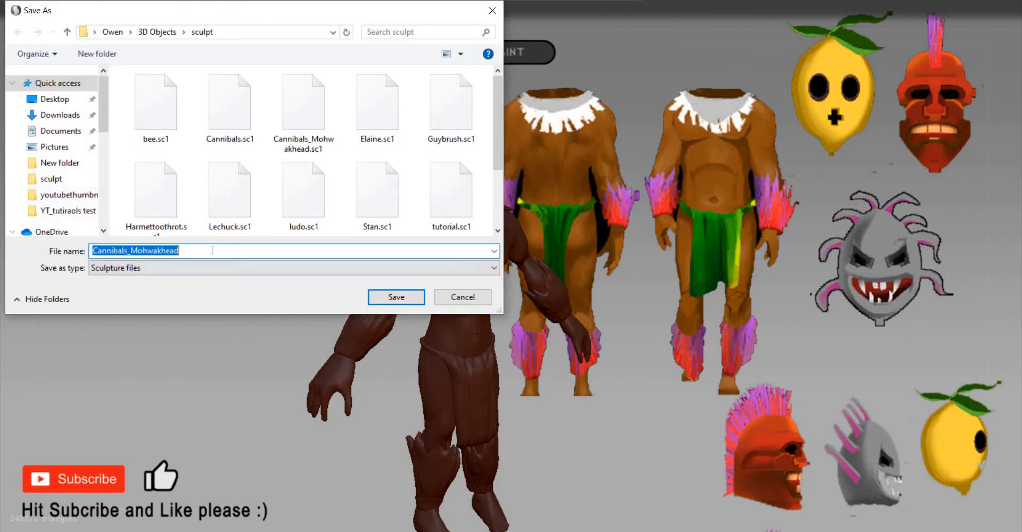
drag(180, 250, 132, 255)
text(tent)
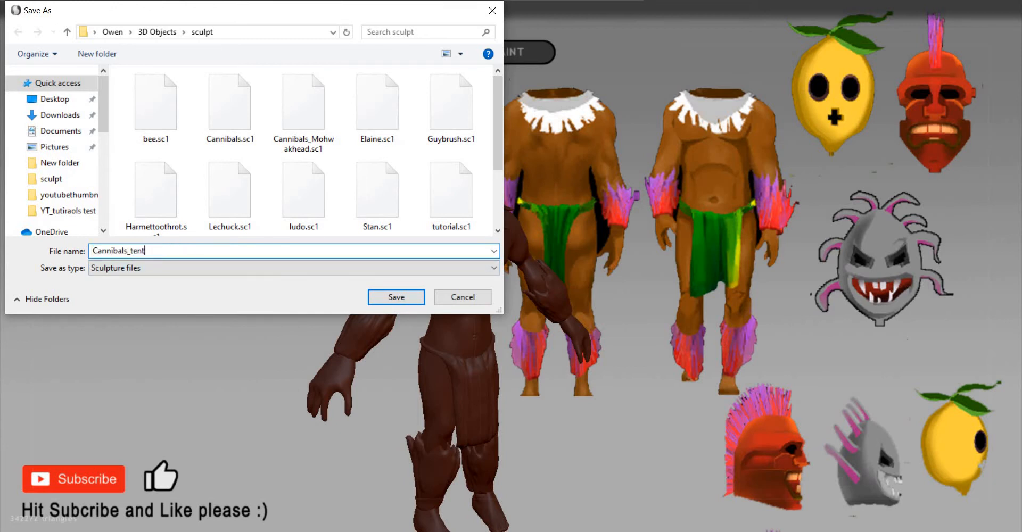
text(acleshead)
key(Tab)
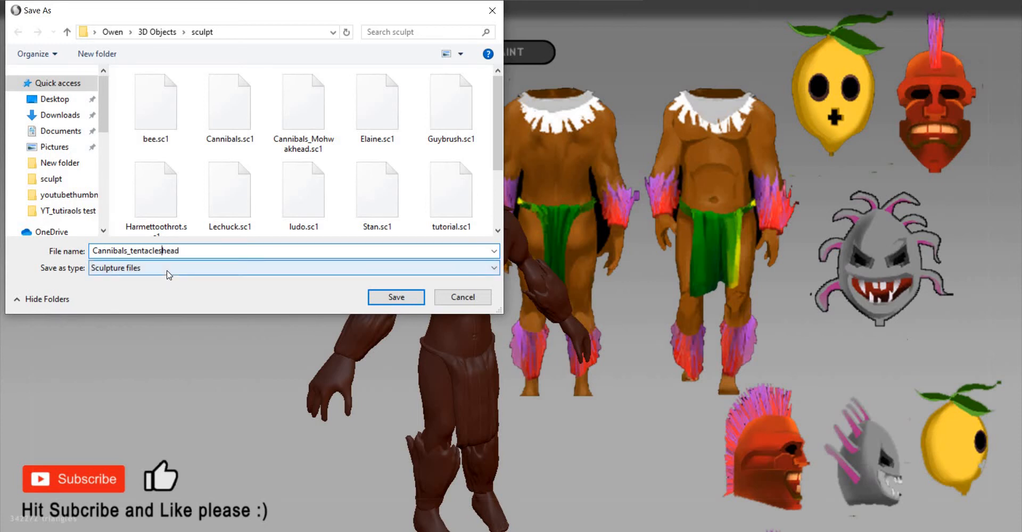
key(BackSpace)
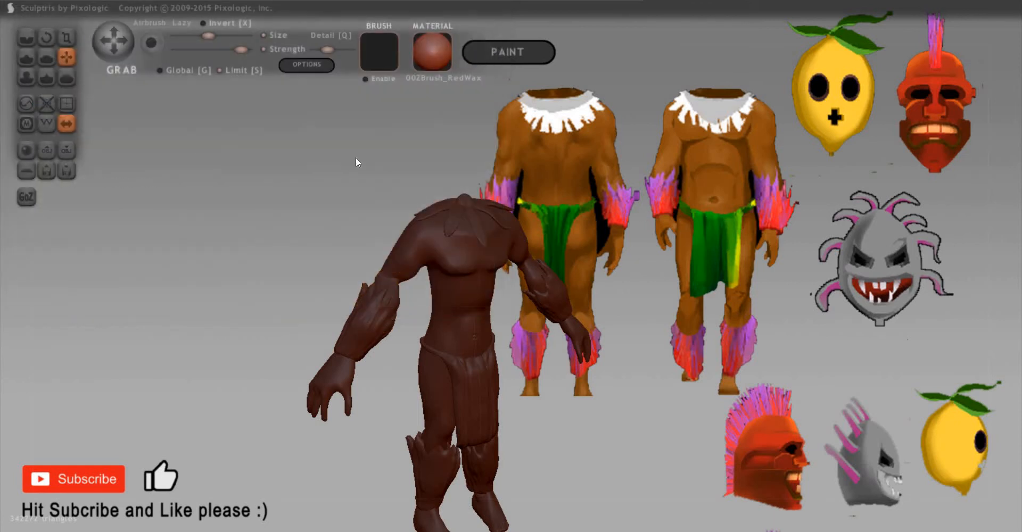
Step: Add a new sphere centred over the shoulders and scale it uniformly down to about head size
click(26, 154)
click(519, 288)
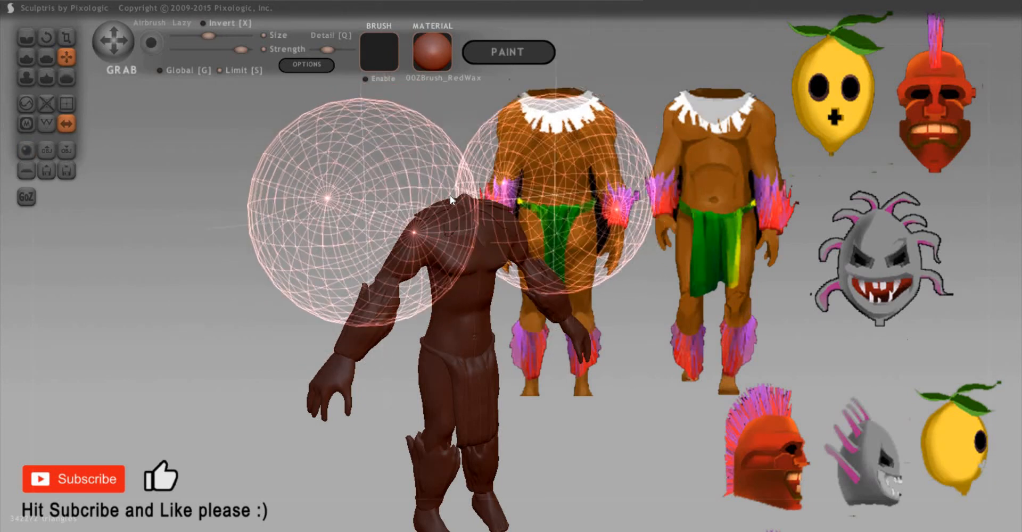
click(304, 244)
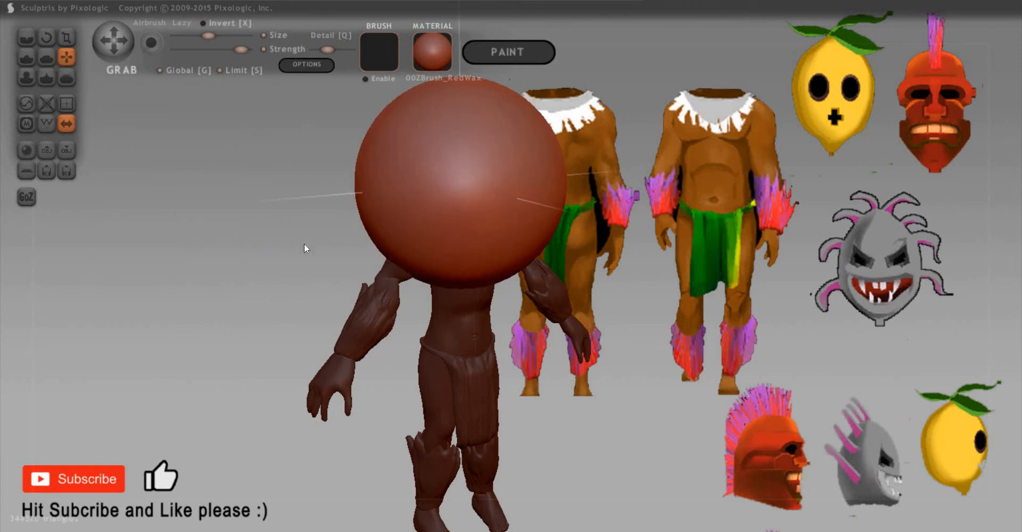
right_drag(464, 188, 474, 176)
key(t)
drag(416, 276, 369, 338)
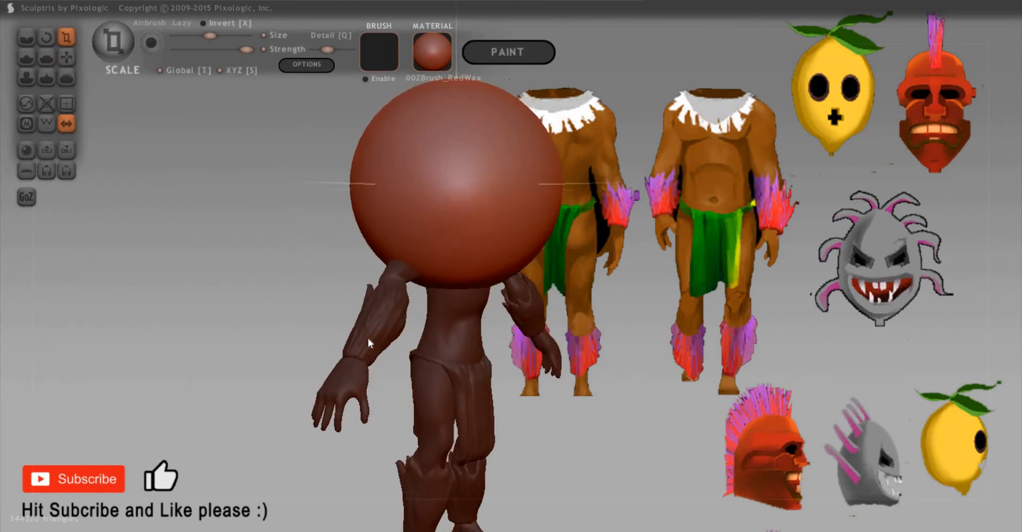
Step: Move the whole sphere up with global Grab so it sits just above the neck
key(g)
key(g)
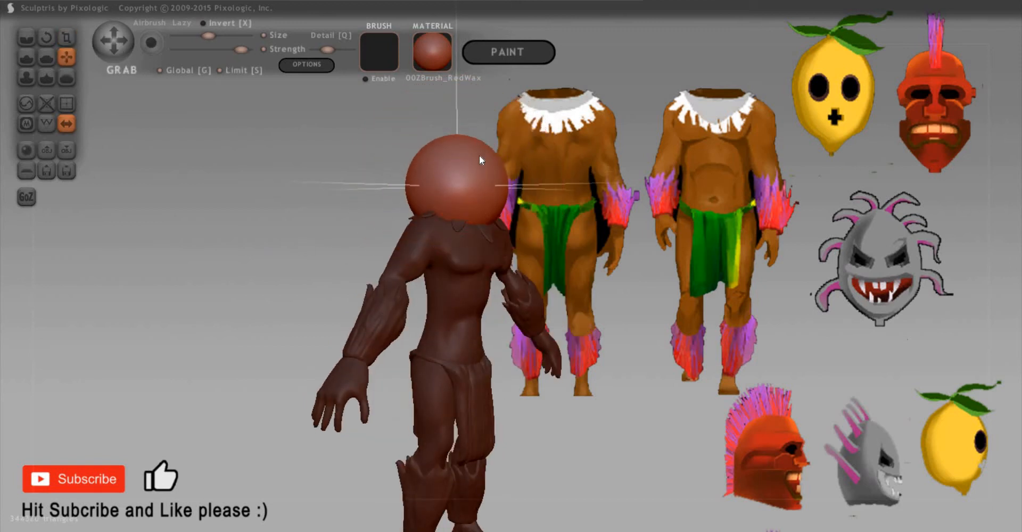
drag(477, 176, 481, 142)
drag(685, 258, 522, 195)
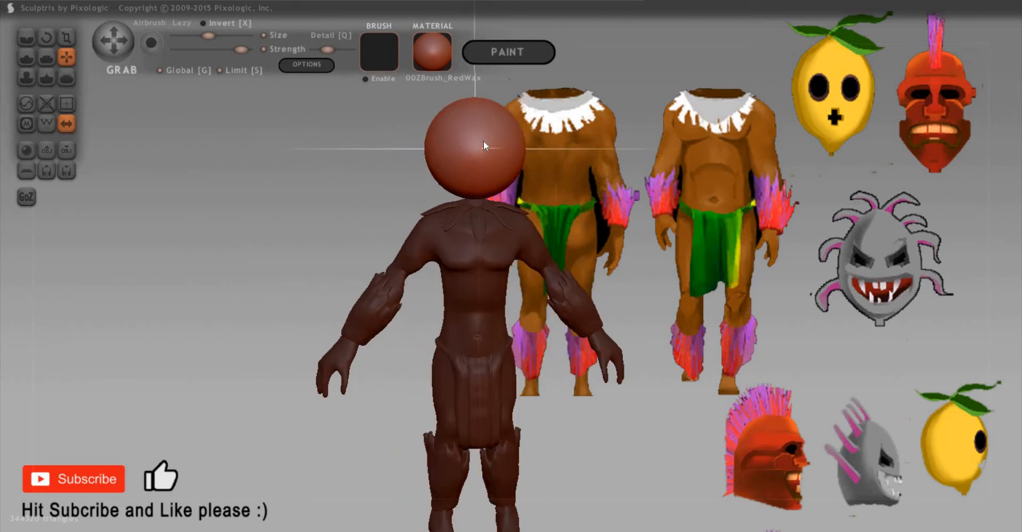
Step: Scale the head sphere up slightly and align it over the neck with the Grab tool
key(t)
drag(490, 120, 477, 141)
key(g)
key(g)
key(g)
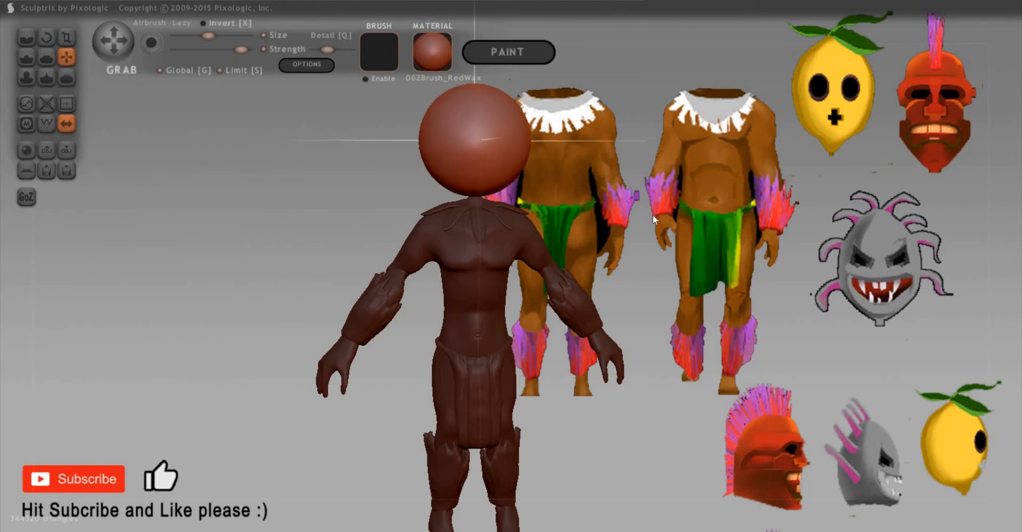
drag(694, 205, 527, 172)
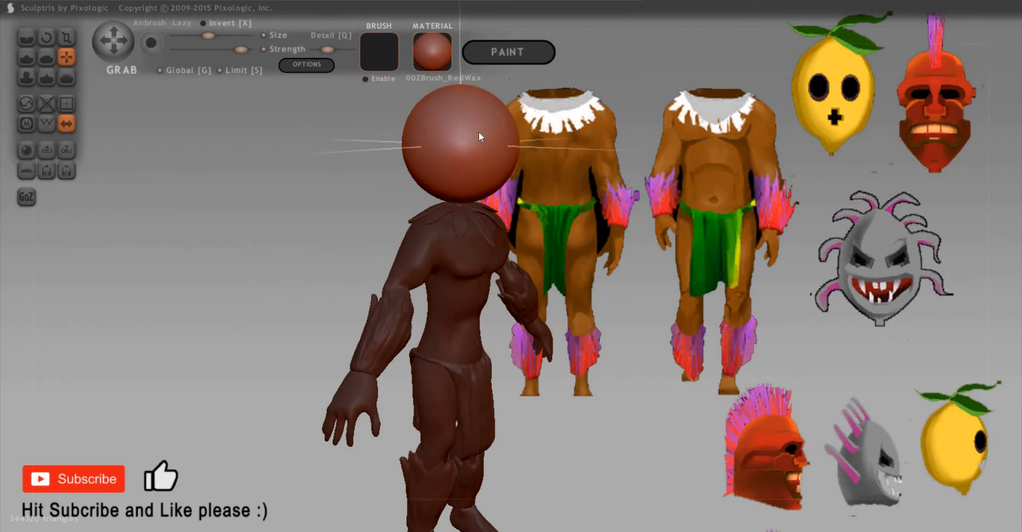
Step: Hide the body and flatten the underside of the head sphere with a slightly larger Flatten brush
key(h)
drag(613, 172, 522, 234)
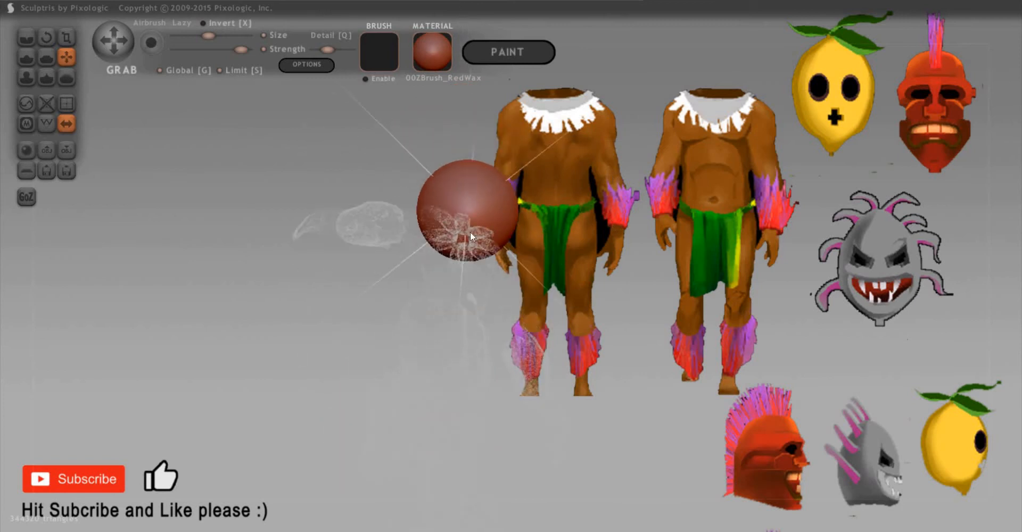
key(f)
key(space)
drag(466, 180, 480, 174)
key(space)
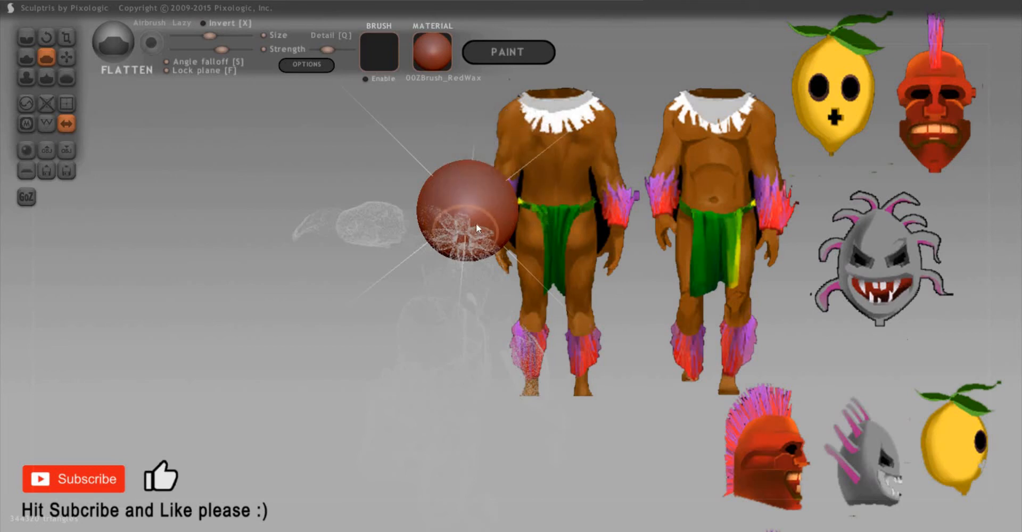
mouse_move(480, 241)
mouse_down()
mouse_move(464, 225)
mouse_move(466, 244)
mouse_move(482, 244)
mouse_up()
drag(670, 279, 675, 219)
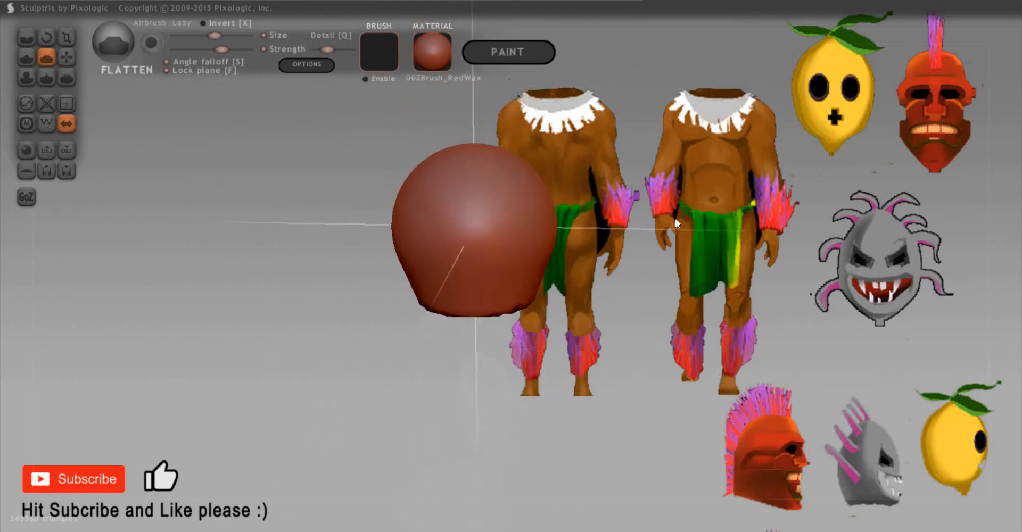
drag(682, 327, 518, 242)
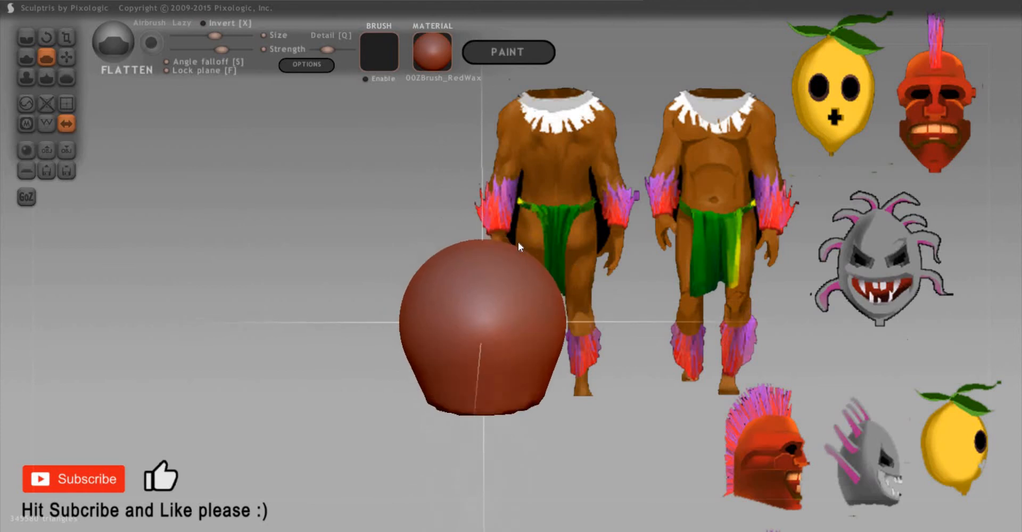
Step: Pull the top of the head upward into an egg shape with a larger, non-global Grab brush
key(g)
right_drag(536, 269, 478, 270)
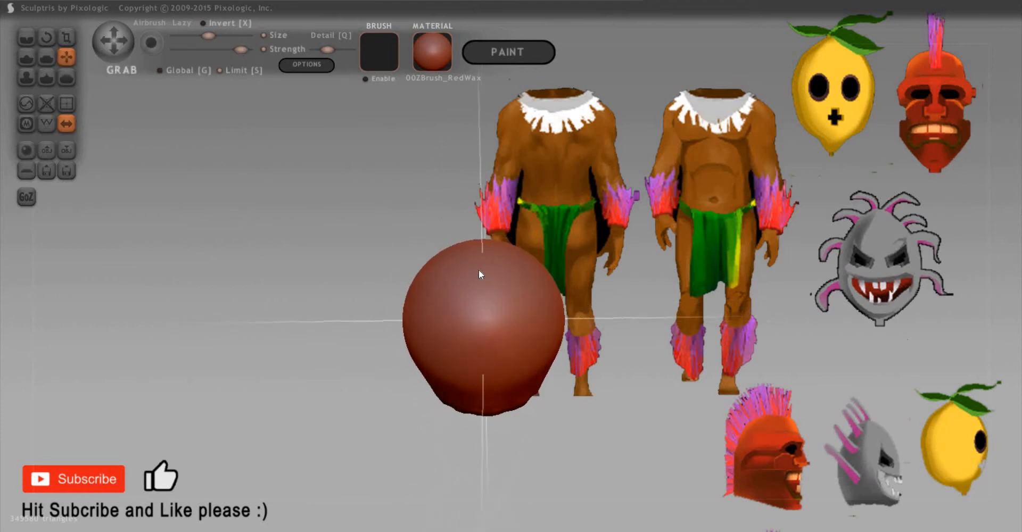
key(g)
key(space)
drag(484, 276, 483, 220)
shift+drag(563, 259, 540, 251)
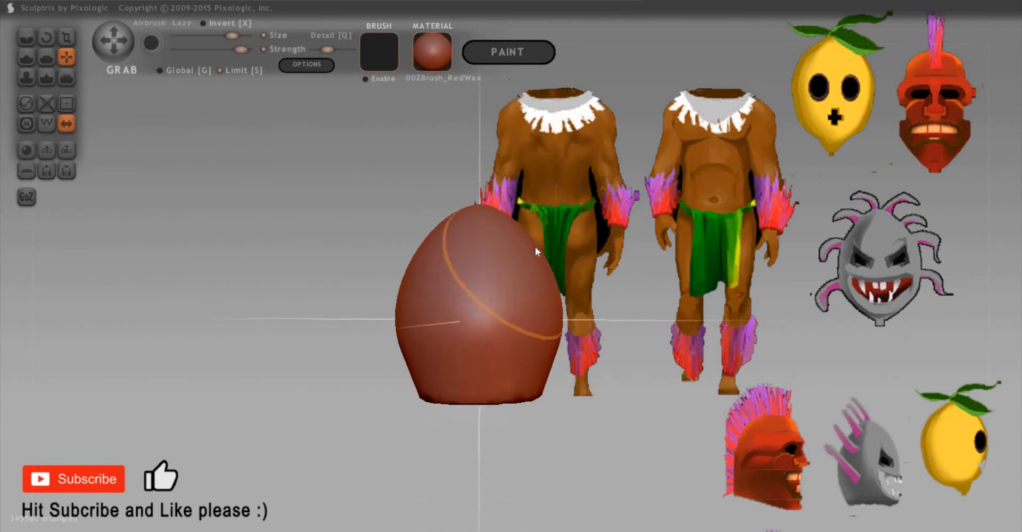
Step: Reduce the Grab brush size and push the sides of the head inward to narrow it
drag(711, 316, 717, 226)
drag(528, 379, 432, 365)
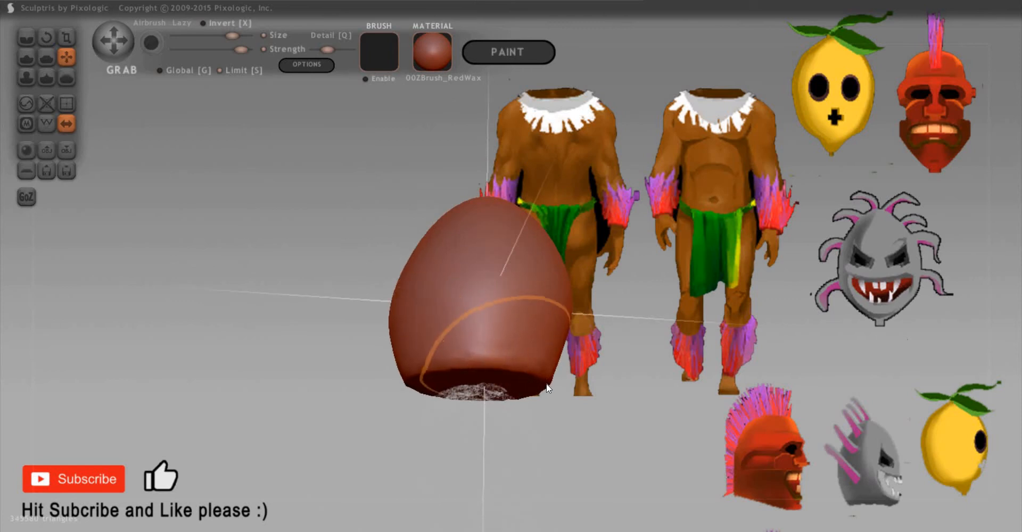
drag(575, 386, 381, 315)
drag(460, 312, 426, 299)
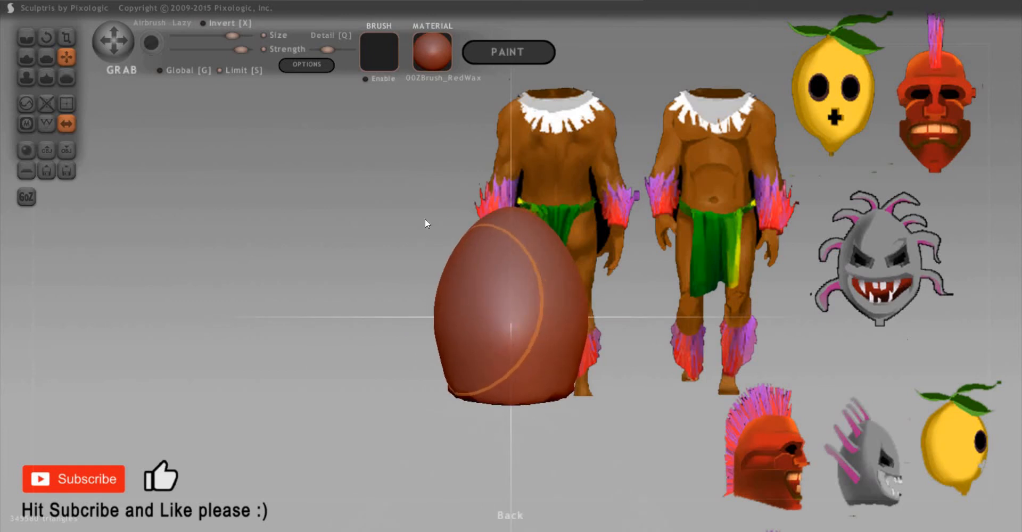
key(space)
drag(438, 158, 436, 163)
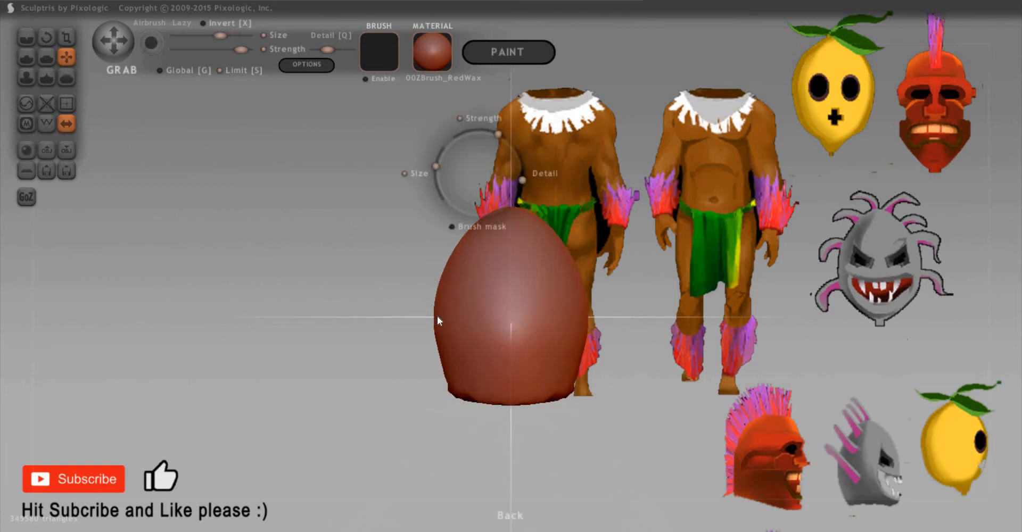
drag(452, 313, 456, 315)
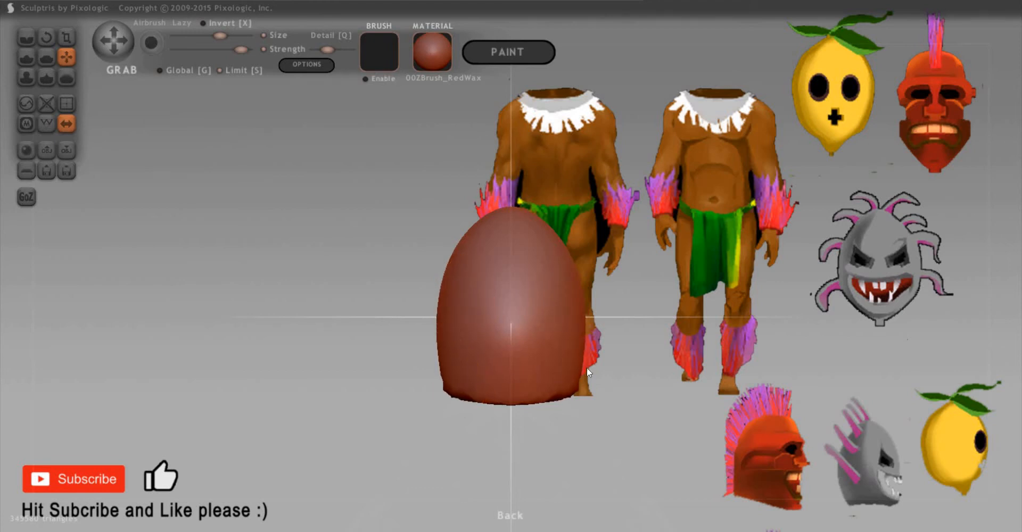
Step: Round out the head's side profile and widen its lower sides with the Grab brush
drag(587, 367, 449, 284)
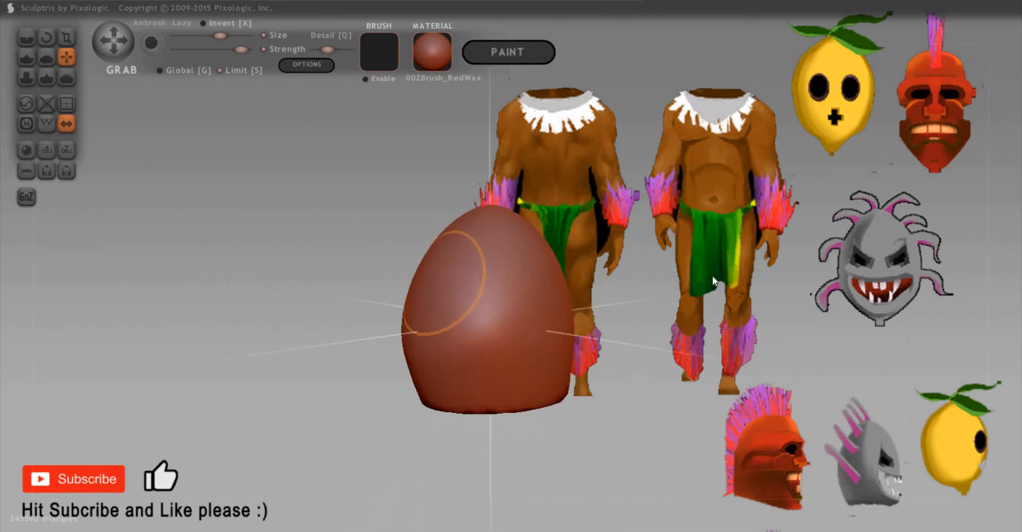
drag(712, 276, 543, 251)
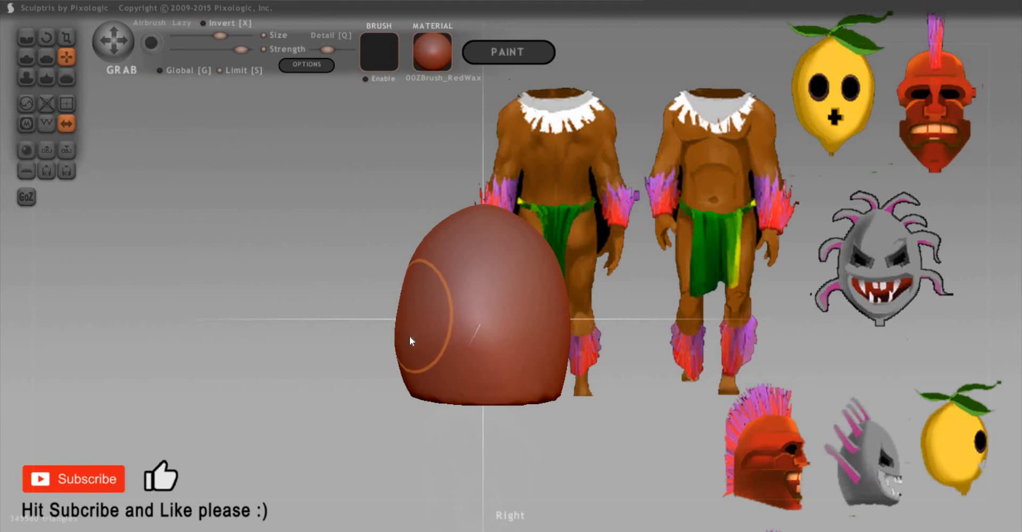
drag(408, 305, 404, 306)
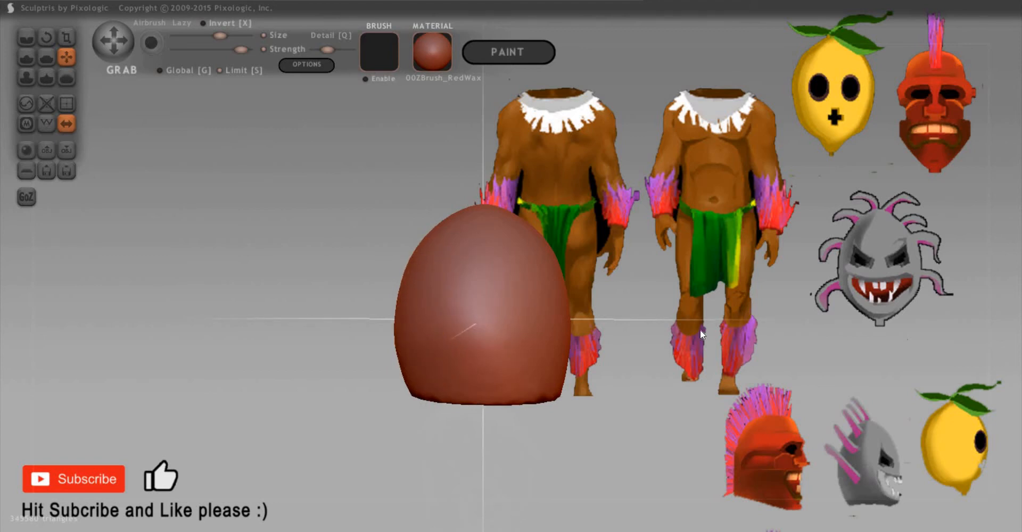
drag(551, 326, 662, 329)
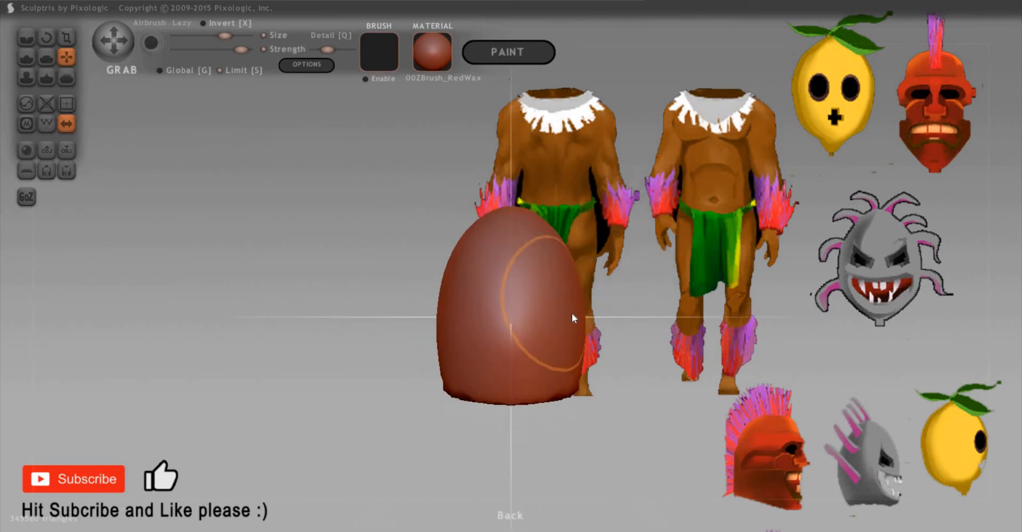
mouse_move(580, 332)
mouse_down()
mouse_move(577, 349)
mouse_move(579, 270)
mouse_move(576, 329)
mouse_up()
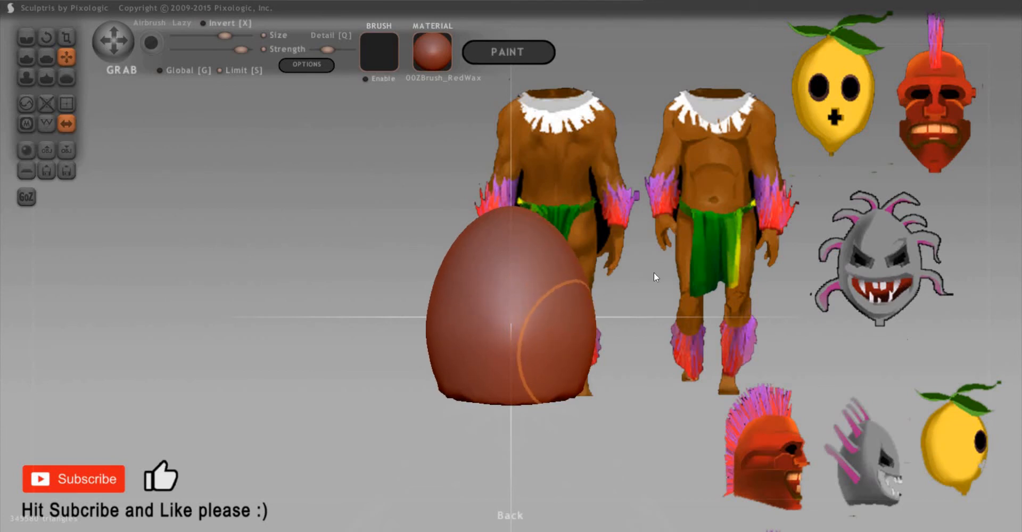
drag(654, 272, 560, 248)
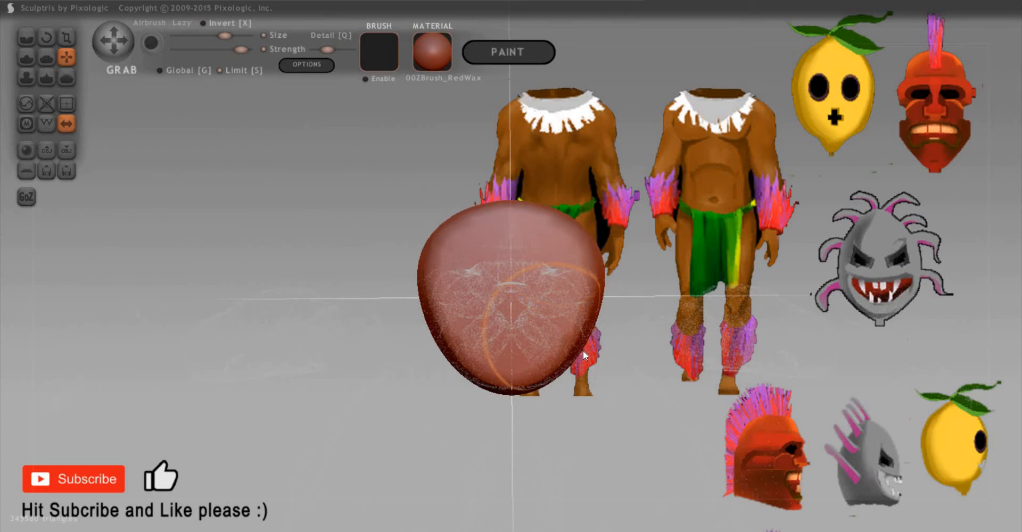
drag(582, 350, 595, 356)
drag(730, 366, 684, 276)
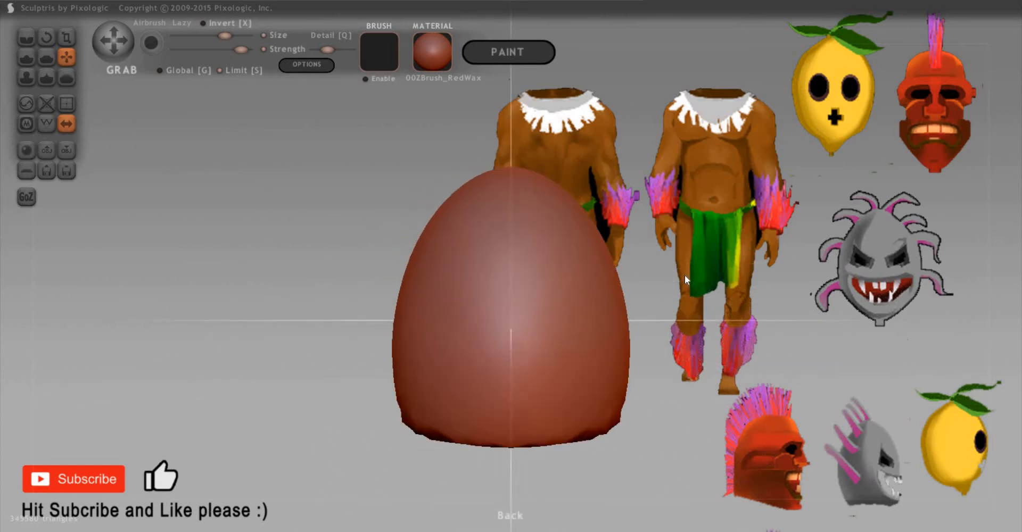
Step: Unhide the body and scale the egg-shaped head down slightly to suit the shoulders
key(h)
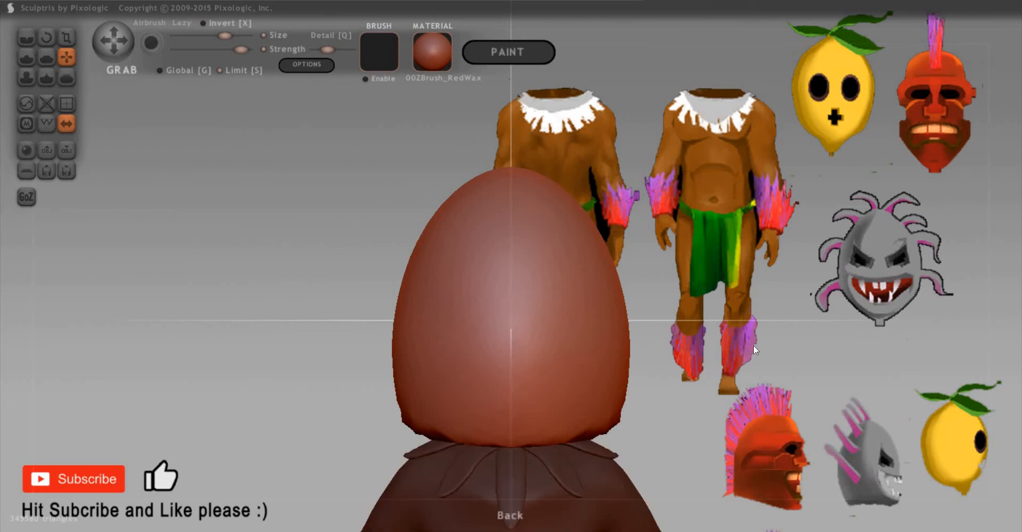
drag(752, 345, 470, 301)
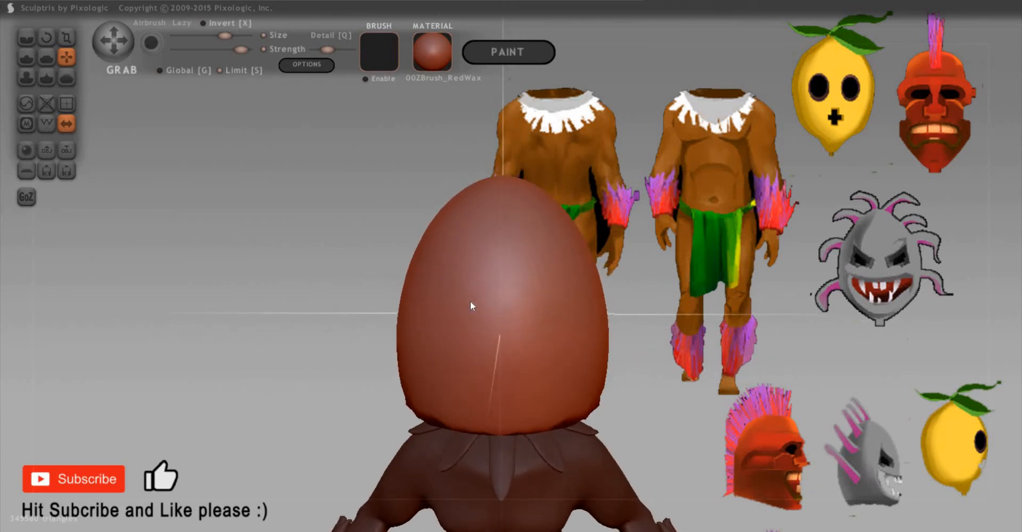
key(t)
key(t)
drag(483, 333, 521, 347)
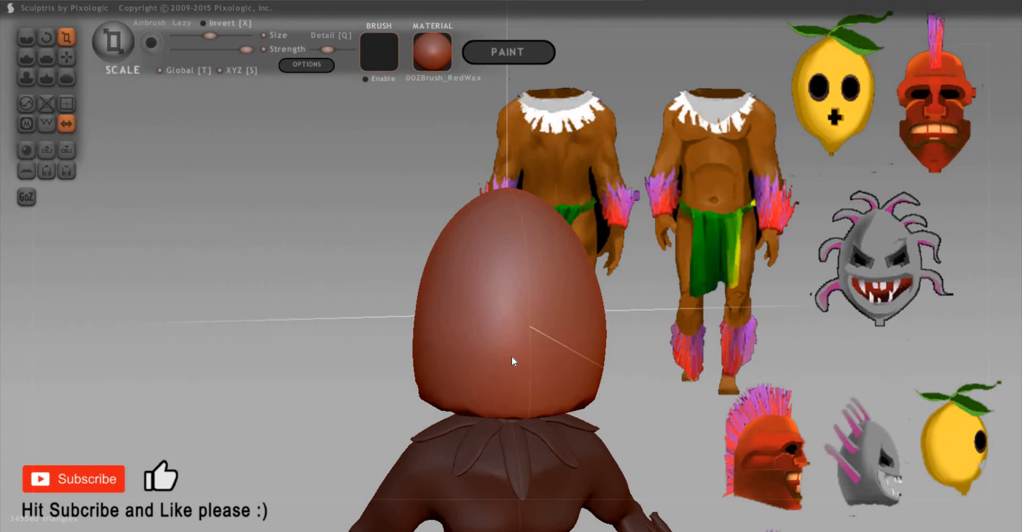
Step: Sculpt a wide grinning mouth across the lower front of the head with a small Draw brush
key(c)
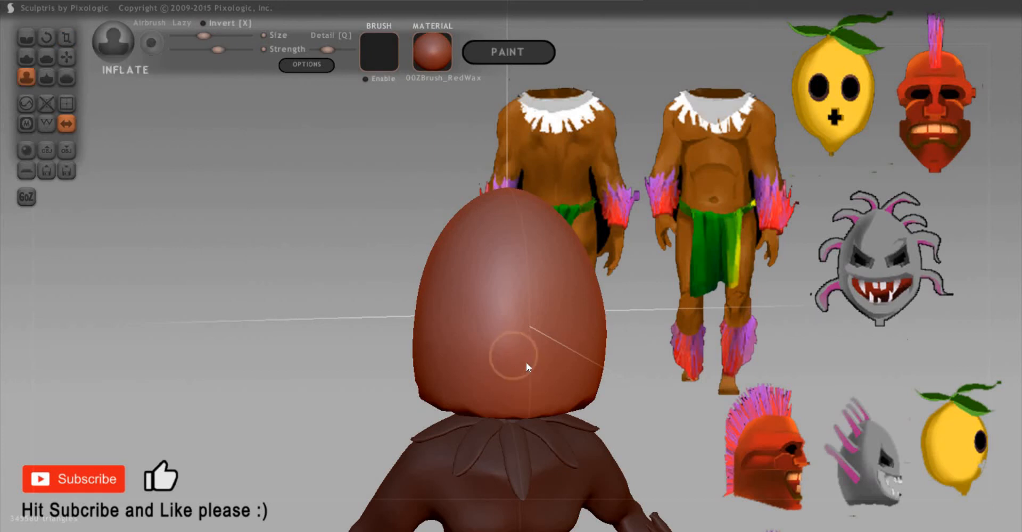
key(space)
drag(535, 329, 536, 324)
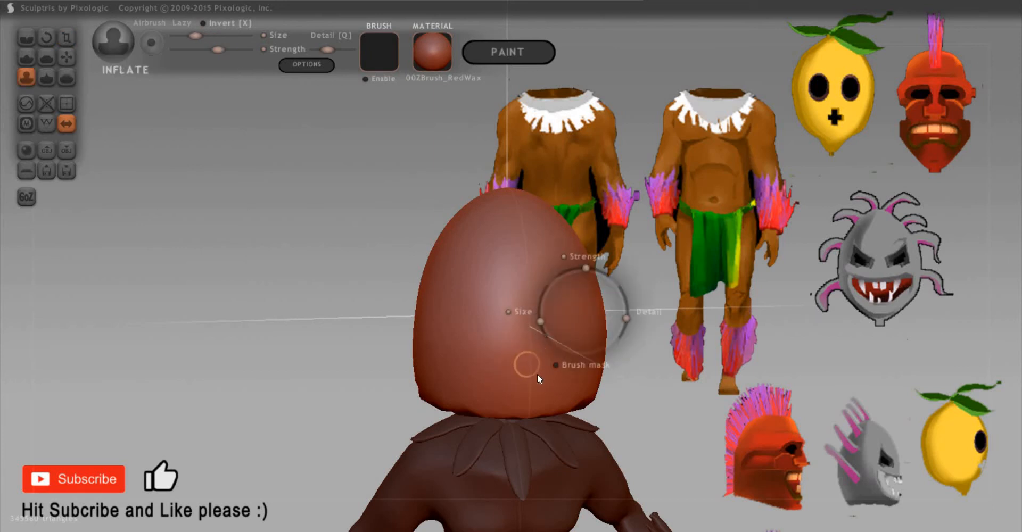
key(d)
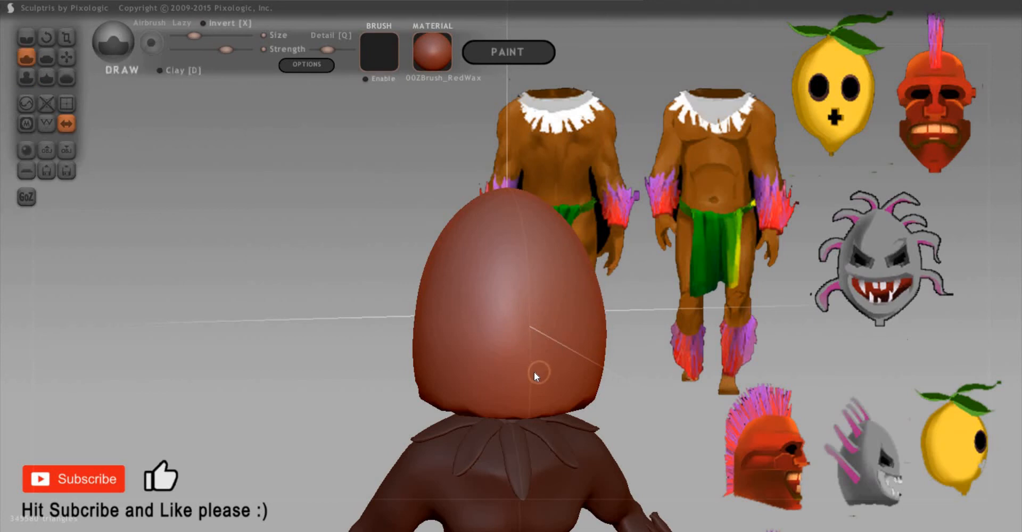
mouse_move(490, 364)
mouse_down()
mouse_move(546, 365)
mouse_move(471, 367)
mouse_move(531, 381)
mouse_move(459, 353)
mouse_move(554, 363)
mouse_up()
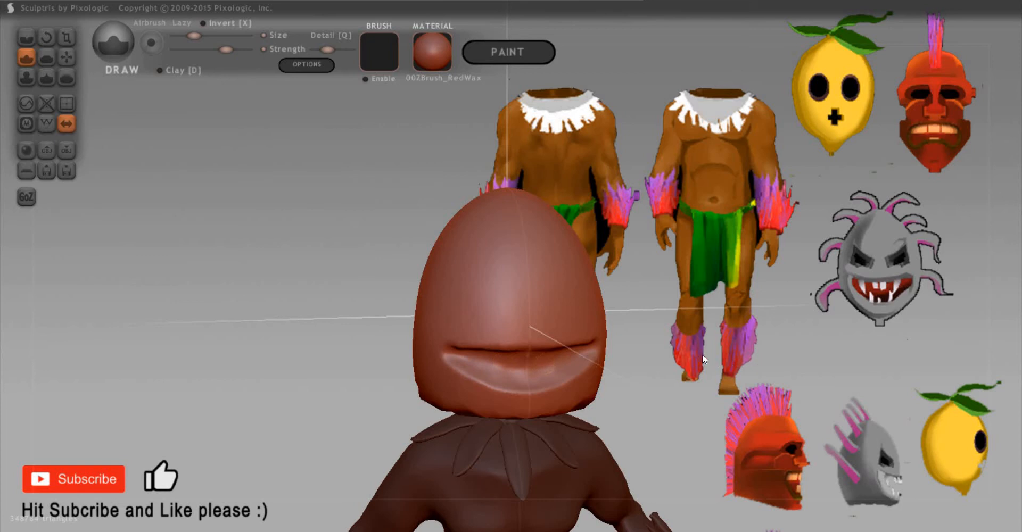
Step: Adjust the mouth corners and lips from the side with the Grab brush
mouse_move(701, 354)
mouse_down()
mouse_move(843, 351)
mouse_move(851, 359)
mouse_move(754, 406)
mouse_move(867, 417)
mouse_move(814, 415)
mouse_up()
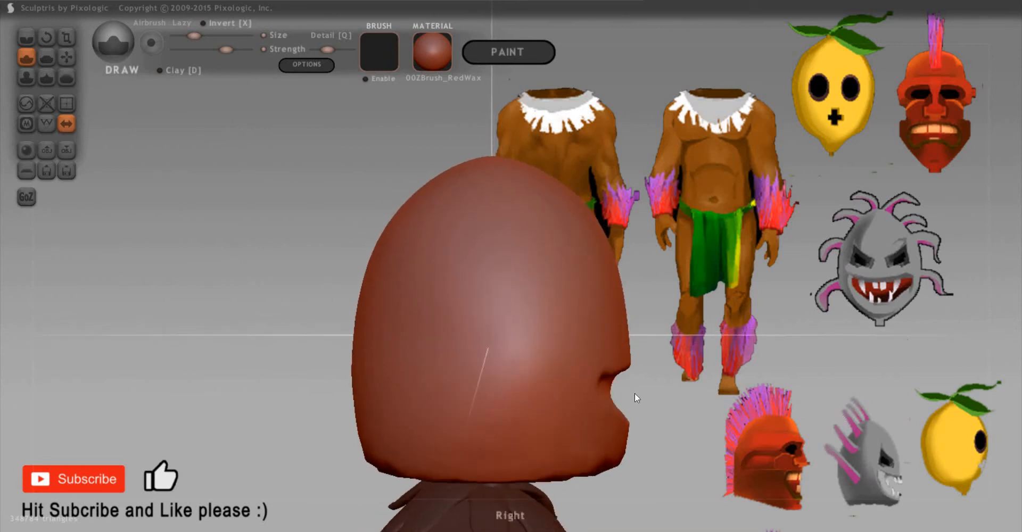
key(g)
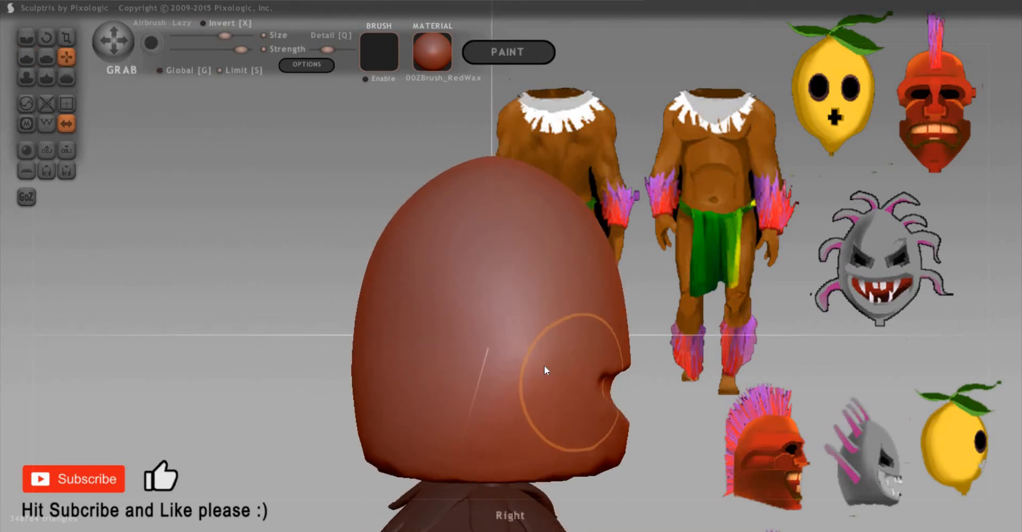
drag(544, 365, 551, 367)
drag(708, 381, 353, 404)
right_drag(407, 336, 433, 404)
drag(433, 404, 388, 375)
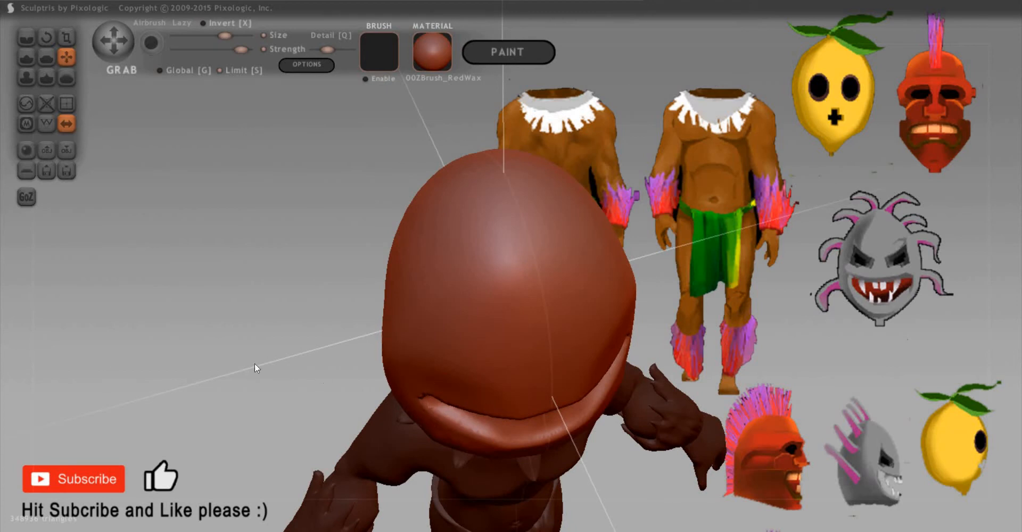
mouse_move(478, 348)
right_down()
mouse_move(749, 419)
mouse_move(640, 426)
mouse_move(592, 407)
mouse_move(637, 405)
mouse_move(645, 388)
mouse_move(588, 429)
mouse_move(605, 406)
mouse_move(596, 418)
right_up()
Step: Try to puff up the lower lip with the Inflate brush and undo the strokes
key(c)
key(space)
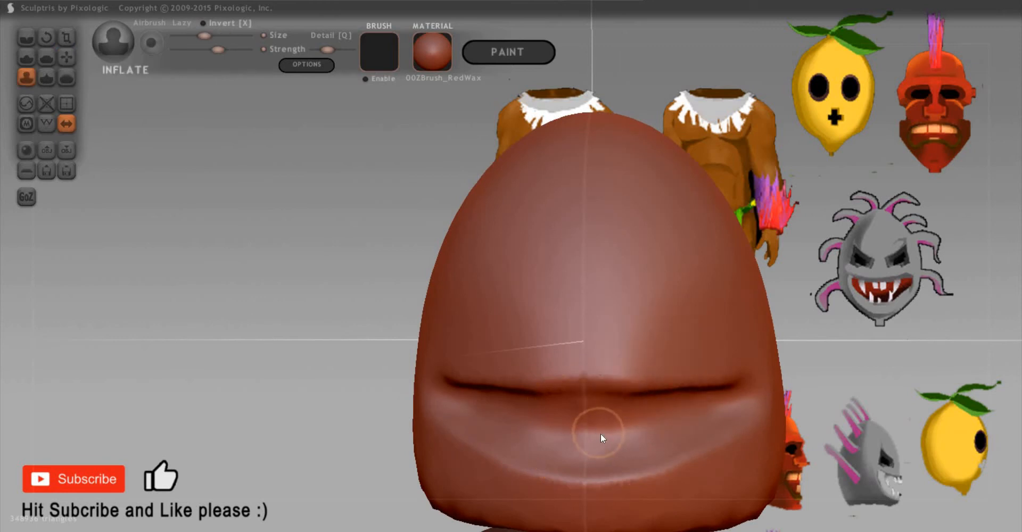
mouse_move(551, 409)
mouse_down()
mouse_move(587, 413)
mouse_move(570, 423)
mouse_move(468, 413)
mouse_move(628, 443)
mouse_move(479, 418)
mouse_move(554, 454)
mouse_move(342, 394)
mouse_move(422, 404)
mouse_up()
key(ctrl+z)
key(ctrl+z)
key(ctrl+z)
key(ctrl+z)
Step: Enlarge the Draw brush and deepen the mouth opening between the lips out to both corners
key(d)
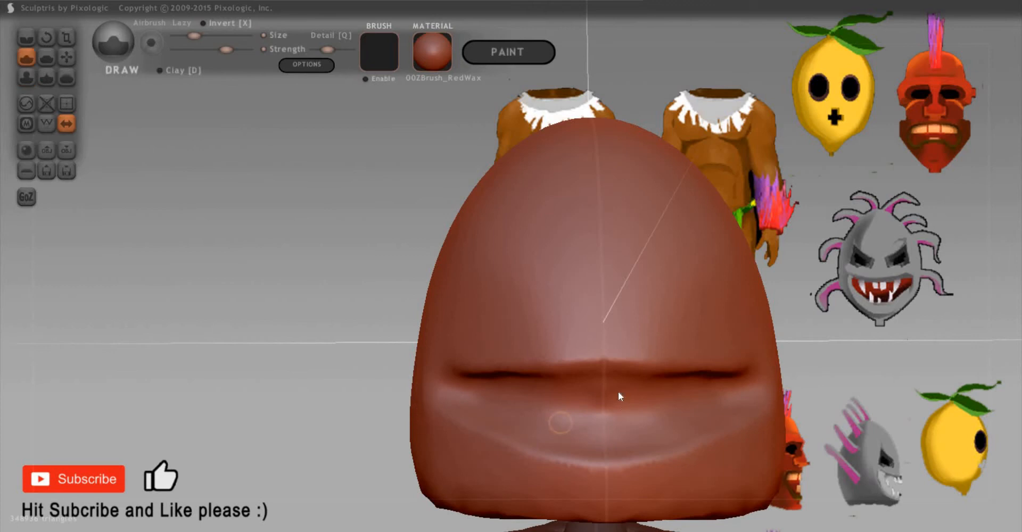
key(space)
mouse_move(611, 382)
mouse_down()
mouse_move(602, 411)
mouse_move(569, 414)
mouse_up()
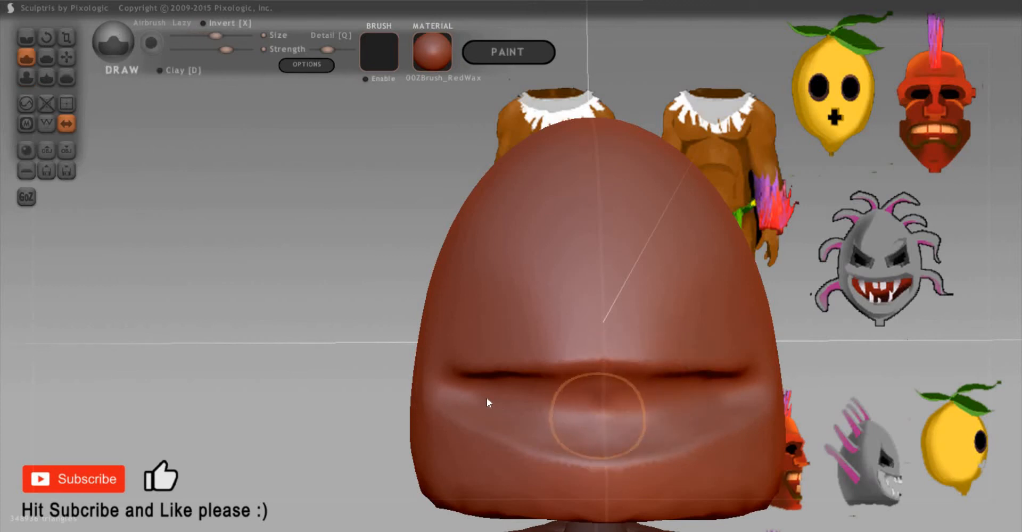
mouse_move(488, 403)
mouse_down()
mouse_move(618, 424)
mouse_move(538, 407)
mouse_up()
drag(834, 383, 911, 395)
scroll(873, 378, down, 3)
scroll(848, 362, up, 3)
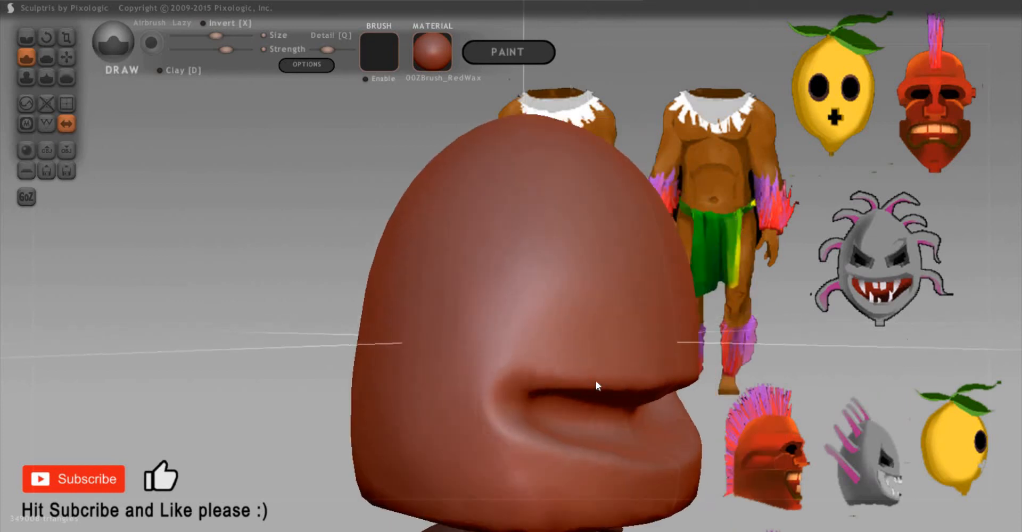
drag(595, 381, 771, 375)
drag(621, 367, 621, 395)
mouse_move(829, 384)
mouse_down()
mouse_move(589, 365)
mouse_move(686, 376)
mouse_move(532, 376)
mouse_up()
Step: Sharpen the lower lip's outer edge with the Pinch brush
key(8)
drag(773, 381, 660, 452)
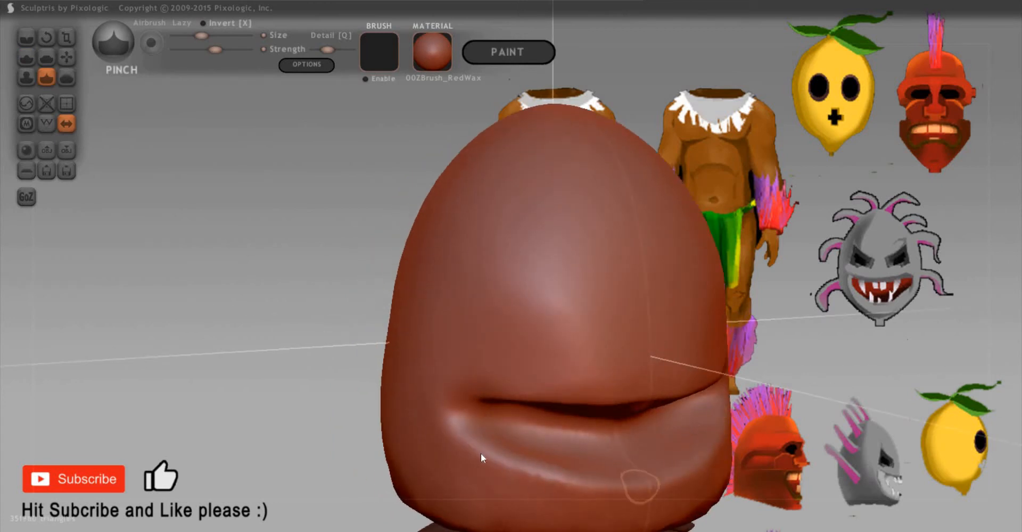
mouse_move(641, 487)
mouse_down()
mouse_move(532, 482)
mouse_move(460, 437)
mouse_up()
scroll(612, 415, down, 4)
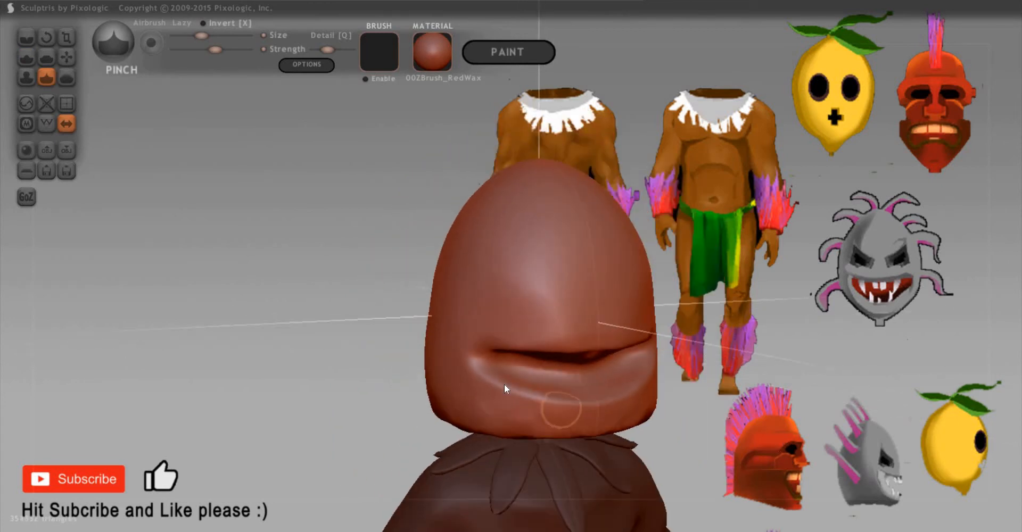
drag(504, 385, 465, 353)
Step: Pinch the mouth corners and the upper lip edge to define them more crisply
drag(841, 373, 782, 320)
scroll(479, 319, up, 3)
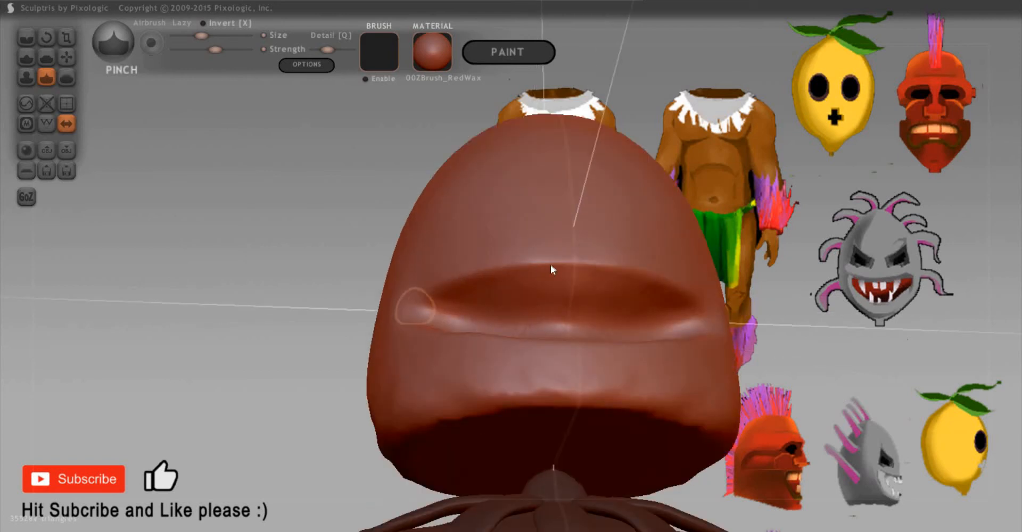
mouse_move(900, 328)
mouse_down()
mouse_move(503, 276)
mouse_move(432, 296)
mouse_move(417, 337)
mouse_move(421, 294)
mouse_up()
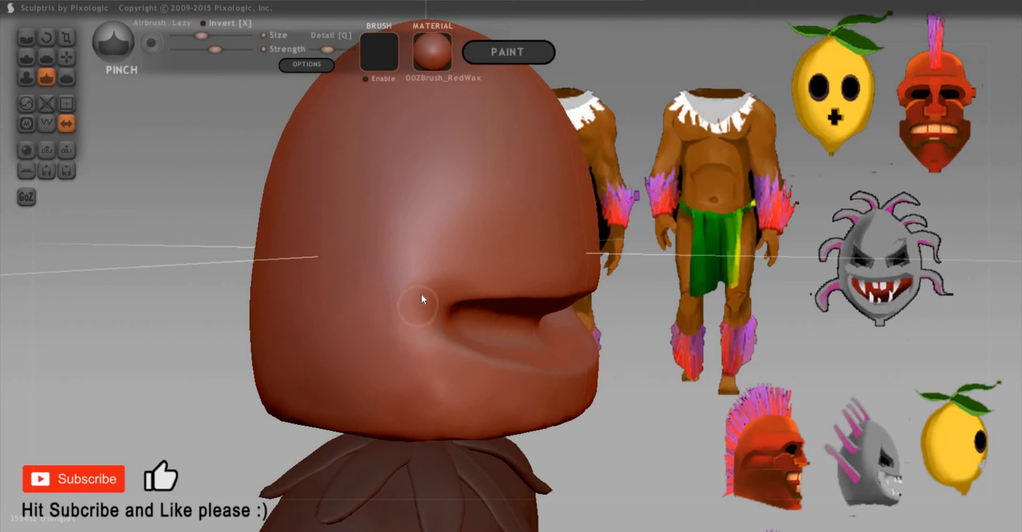
drag(822, 349, 794, 351)
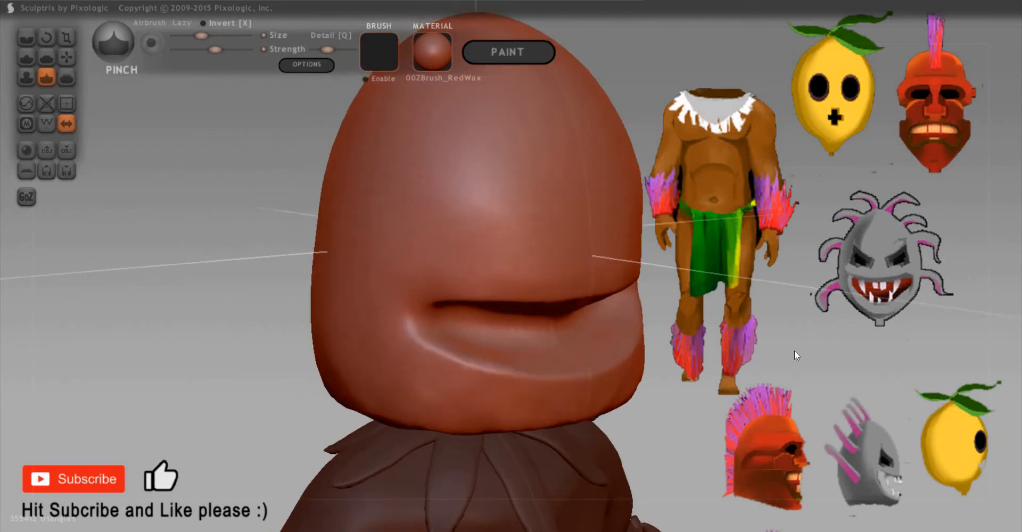
drag(732, 362, 854, 380)
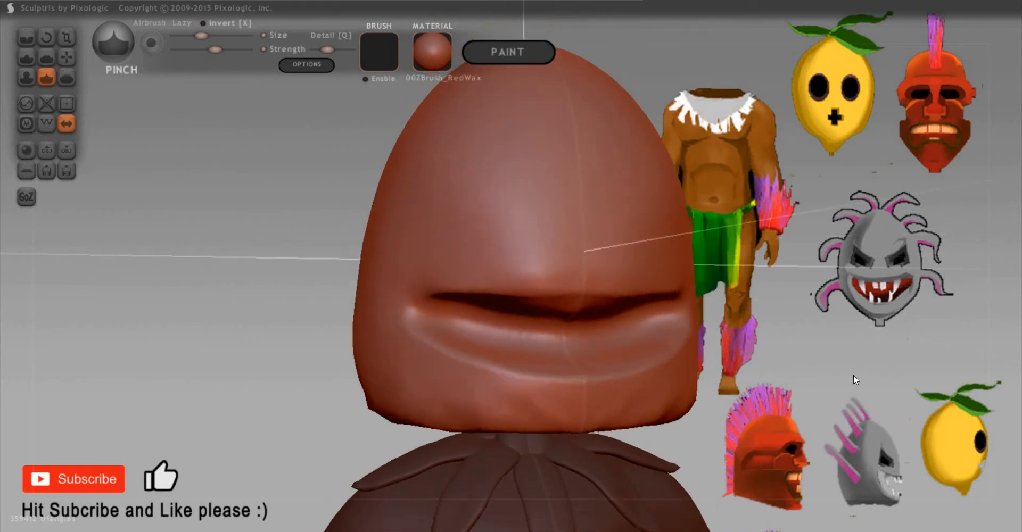
mouse_move(930, 388)
mouse_down()
mouse_move(969, 388)
mouse_move(691, 404)
mouse_move(463, 322)
mouse_move(426, 292)
mouse_move(377, 276)
mouse_move(416, 293)
mouse_move(503, 299)
mouse_move(317, 309)
mouse_move(363, 259)
mouse_up()
Step: Reduce the Grab brush size and pull the mouth corners into place on the sides of the head
key(g)
key(space)
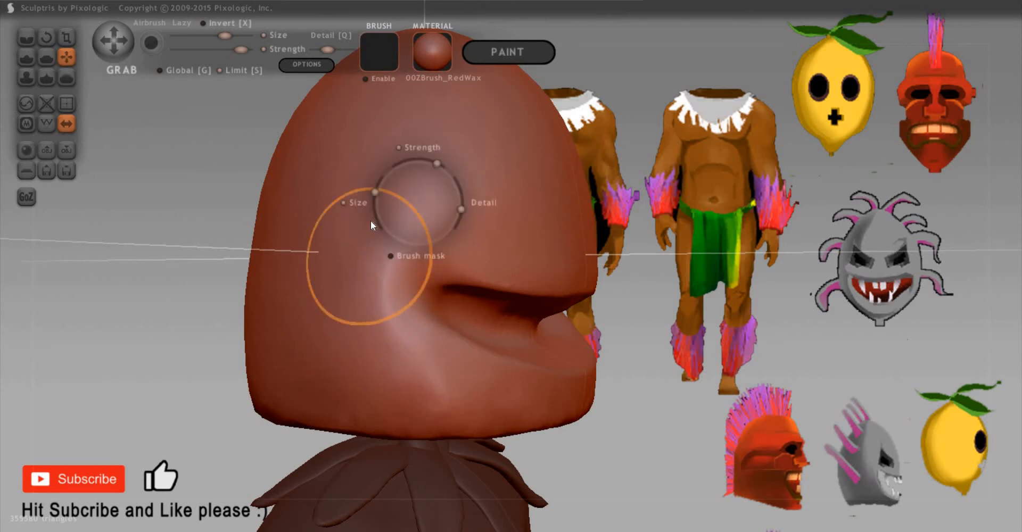
drag(370, 222, 390, 314)
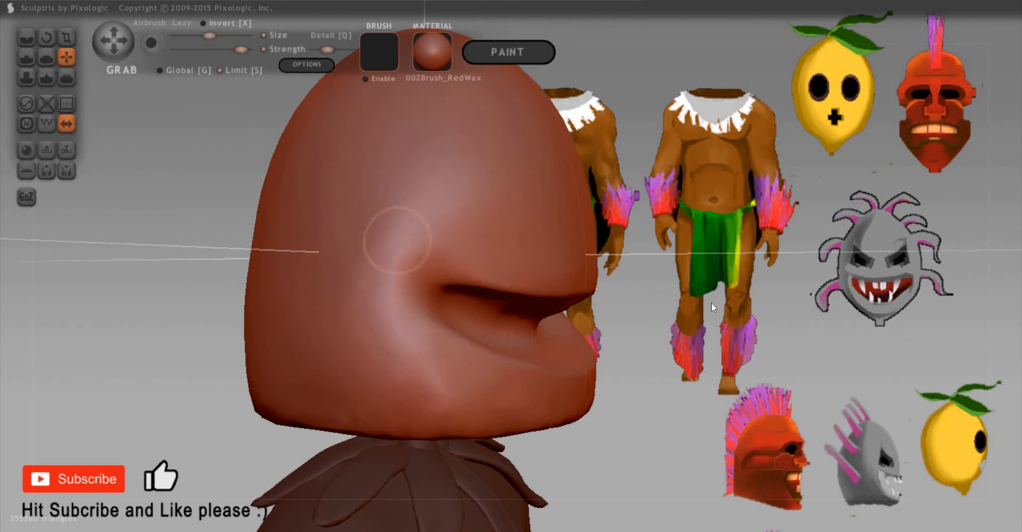
scroll(447, 371, up, 3)
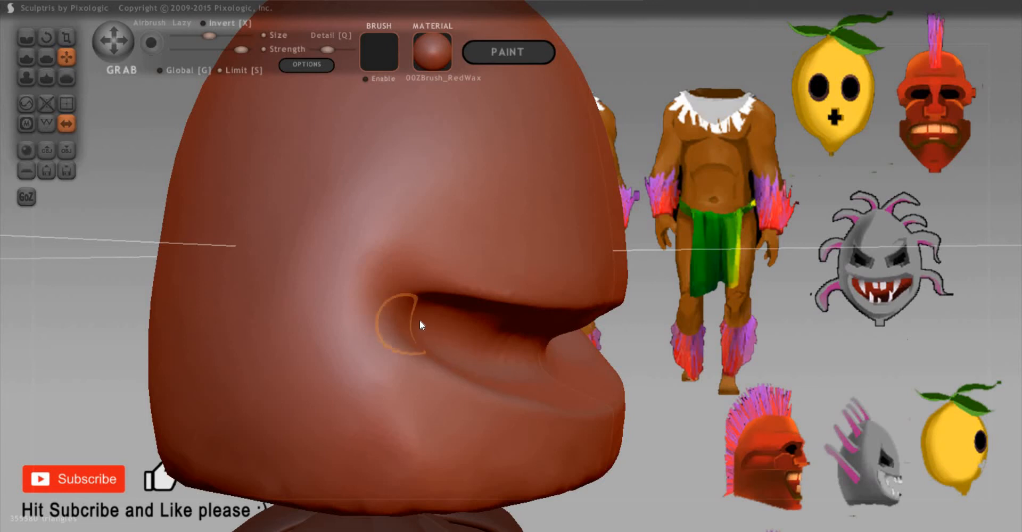
mouse_move(708, 326)
mouse_down()
mouse_move(705, 346)
mouse_move(656, 381)
mouse_move(362, 369)
mouse_up()
Step: Enlarge the Pinch brush and tighten the mouth corners and the crease along the lower lip
key(p)
key(space)
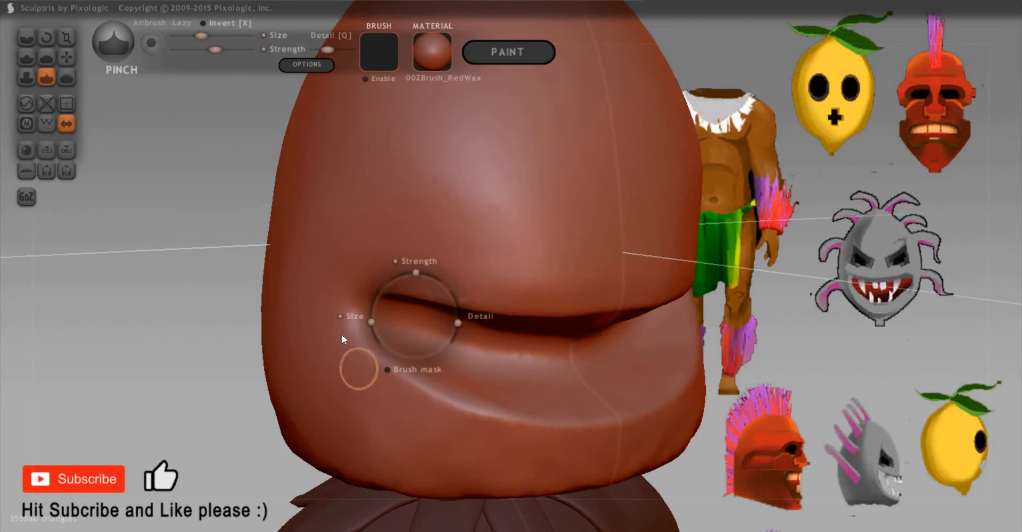
mouse_move(342, 334)
mouse_down()
mouse_move(379, 373)
mouse_move(593, 420)
mouse_move(339, 313)
mouse_up()
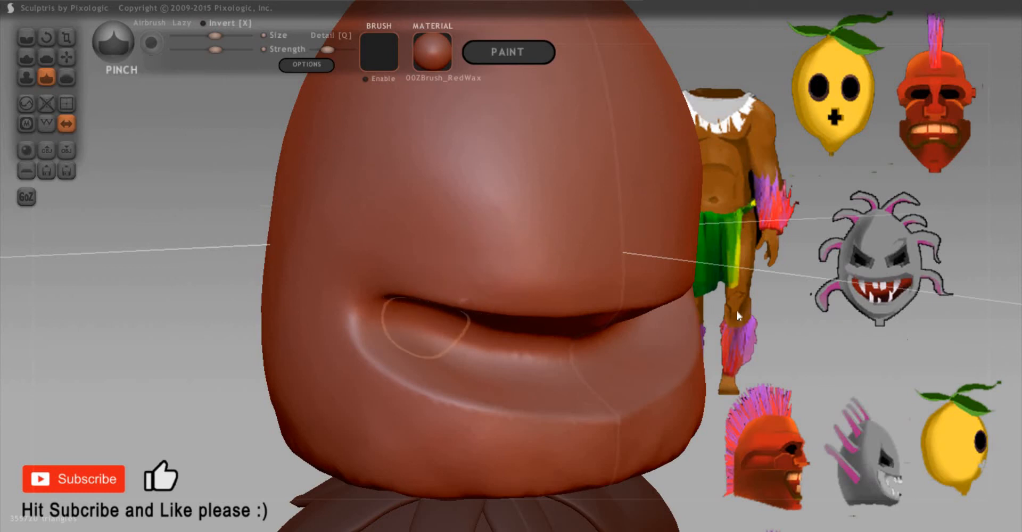
right_drag(409, 311, 446, 330)
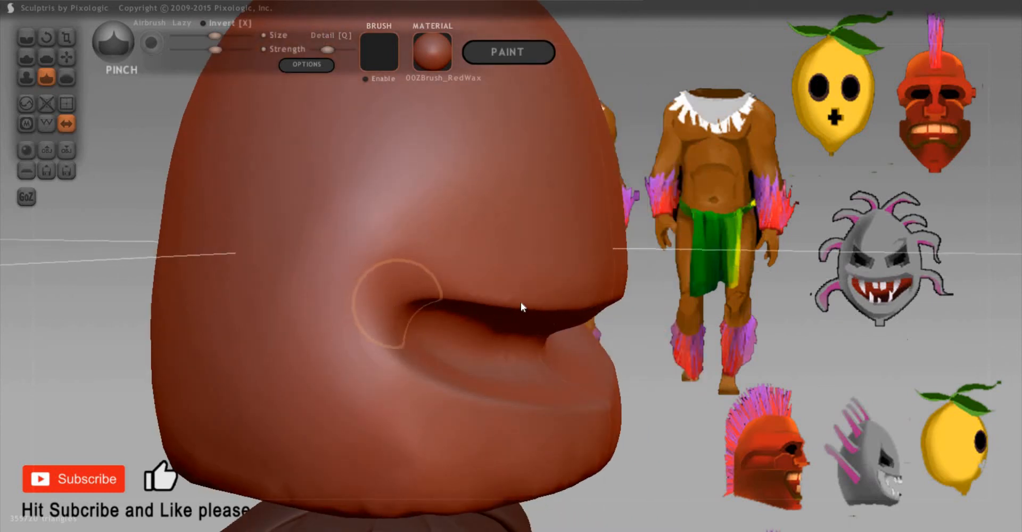
drag(520, 302, 611, 303)
drag(420, 291, 671, 318)
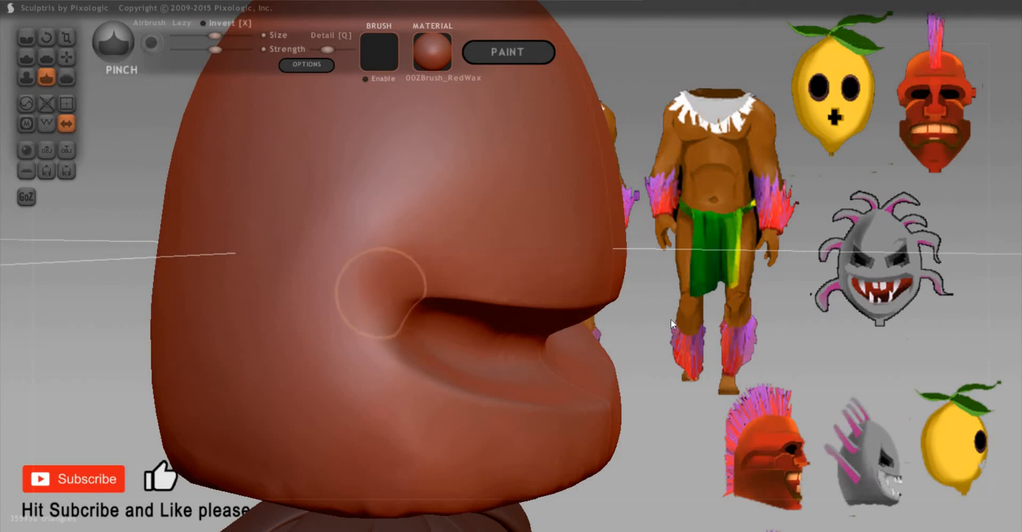
right_drag(716, 336, 367, 366)
mouse_move(367, 366)
mouse_down()
mouse_move(545, 418)
mouse_move(609, 415)
mouse_up()
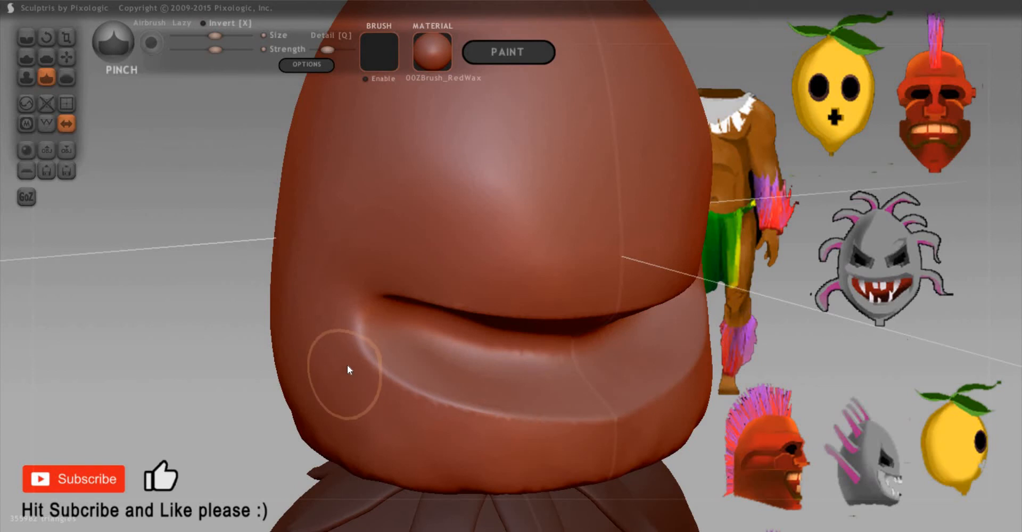
Step: Resize the Grab brush and reshape the mouth corners and inner lips to open the mouth wider
key(6)
key(space)
mouse_move(356, 330)
mouse_down()
mouse_move(363, 346)
mouse_move(382, 345)
mouse_up()
scroll(409, 296, up, 3)
right_drag(410, 296, 343, 275)
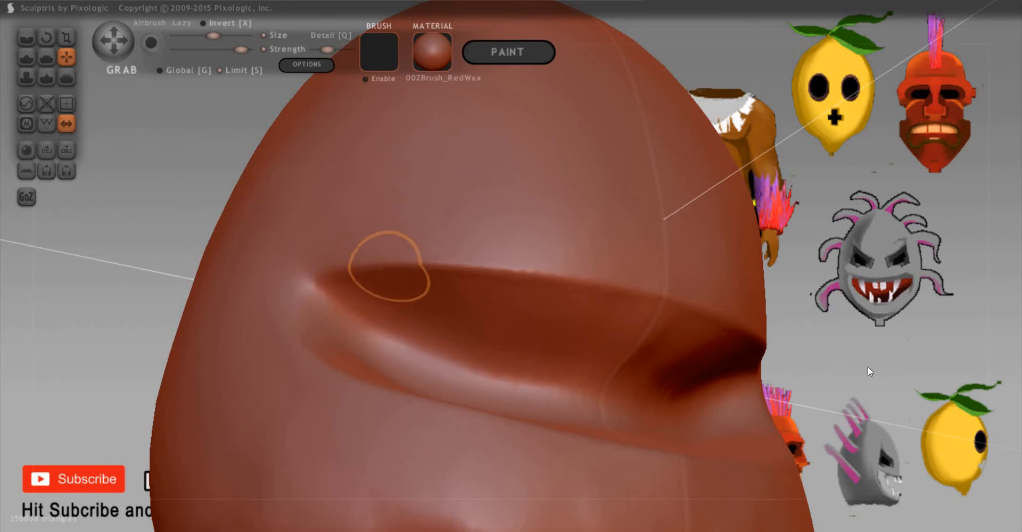
drag(841, 374, 872, 391)
scroll(872, 390, down, 3)
drag(819, 367, 867, 365)
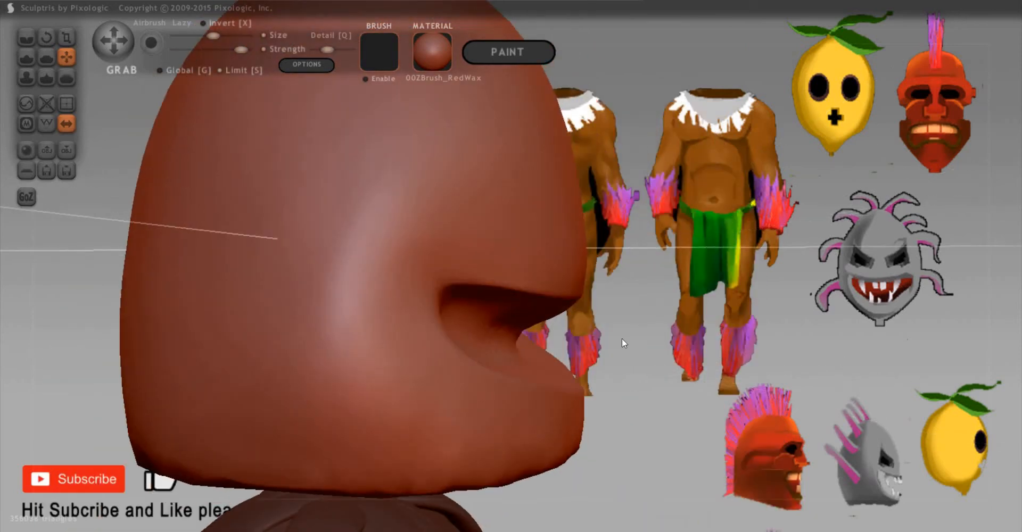
drag(525, 321, 520, 307)
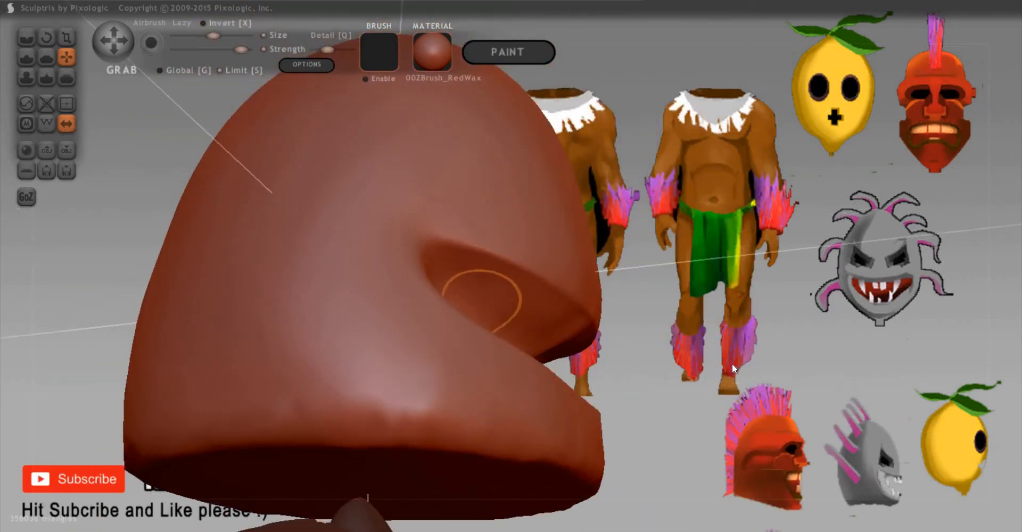
mouse_move(683, 362)
mouse_down()
mouse_move(592, 347)
mouse_move(456, 303)
mouse_move(566, 337)
mouse_move(440, 287)
mouse_move(584, 333)
mouse_up()
Step: Flatten the mouth interior and the surface of the lower lip with the Flatten brush
key(5)
middle_drag(584, 332, 546, 323)
mouse_move(580, 337)
mouse_down()
mouse_move(425, 305)
mouse_move(517, 354)
mouse_move(509, 335)
mouse_move(548, 335)
mouse_move(570, 349)
mouse_up()
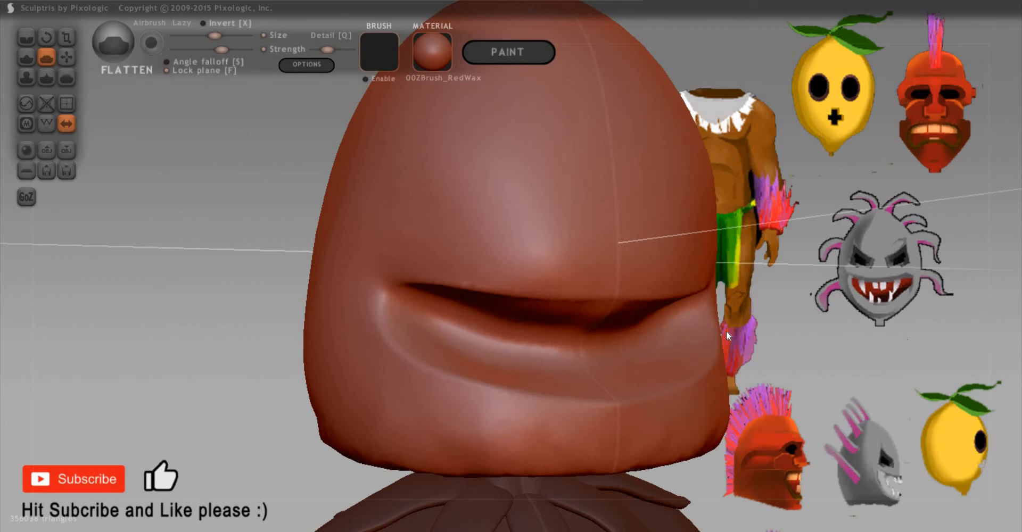
drag(726, 330, 575, 326)
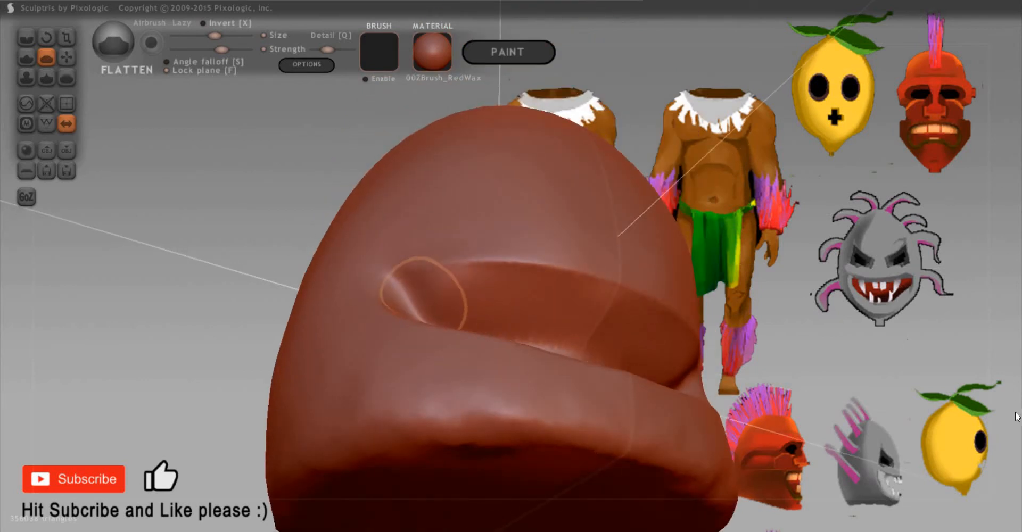
mouse_move(944, 381)
mouse_down()
mouse_move(990, 375)
mouse_move(752, 329)
mouse_move(860, 334)
mouse_move(854, 312)
mouse_move(631, 303)
mouse_up()
mouse_move(594, 336)
mouse_down()
mouse_move(426, 313)
mouse_move(599, 333)
mouse_move(873, 338)
mouse_up()
drag(962, 384, 506, 319)
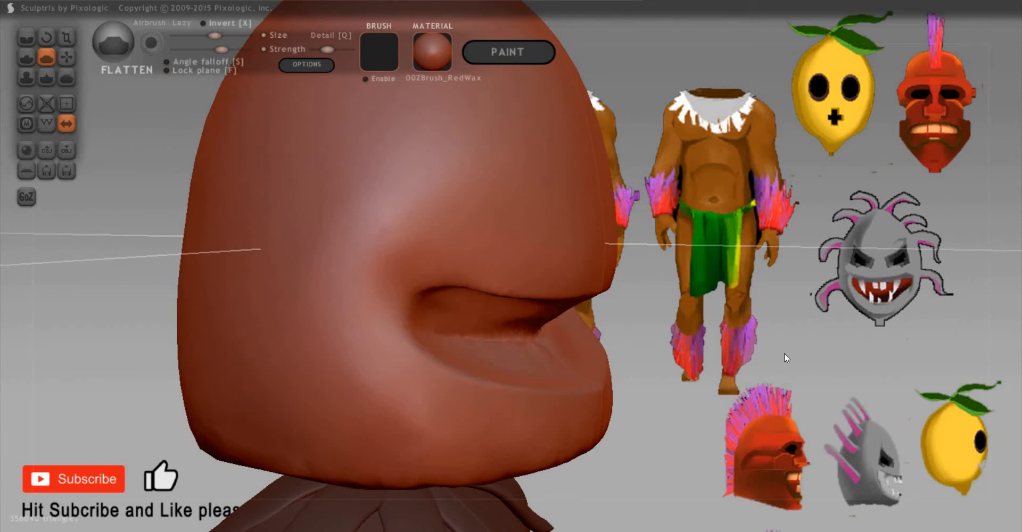
drag(784, 356, 401, 342)
mouse_move(546, 371)
mouse_down()
mouse_move(643, 370)
mouse_move(257, 321)
mouse_move(545, 353)
mouse_move(564, 354)
mouse_move(525, 337)
mouse_move(612, 353)
mouse_move(670, 346)
mouse_up()
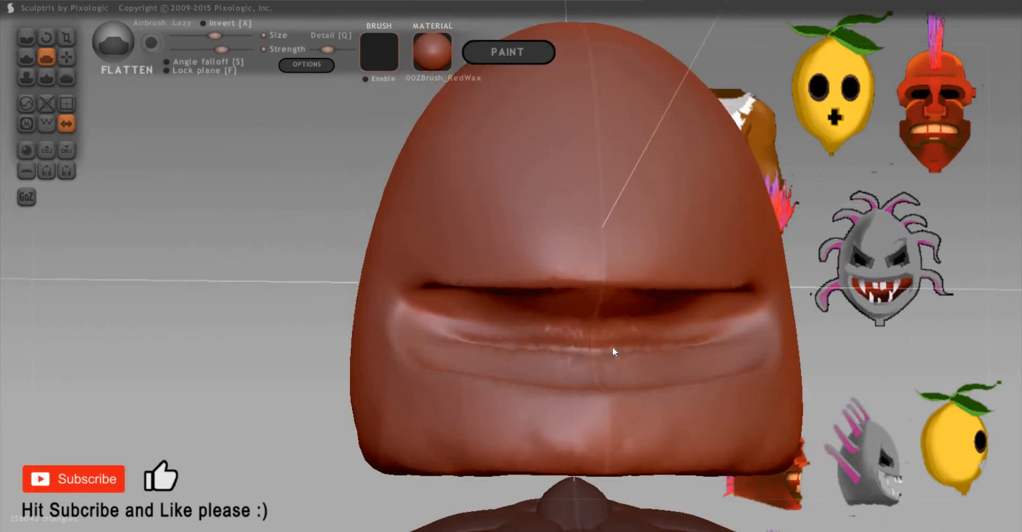
mouse_move(612, 351)
mouse_down()
mouse_move(442, 342)
mouse_move(495, 345)
mouse_move(490, 355)
mouse_up()
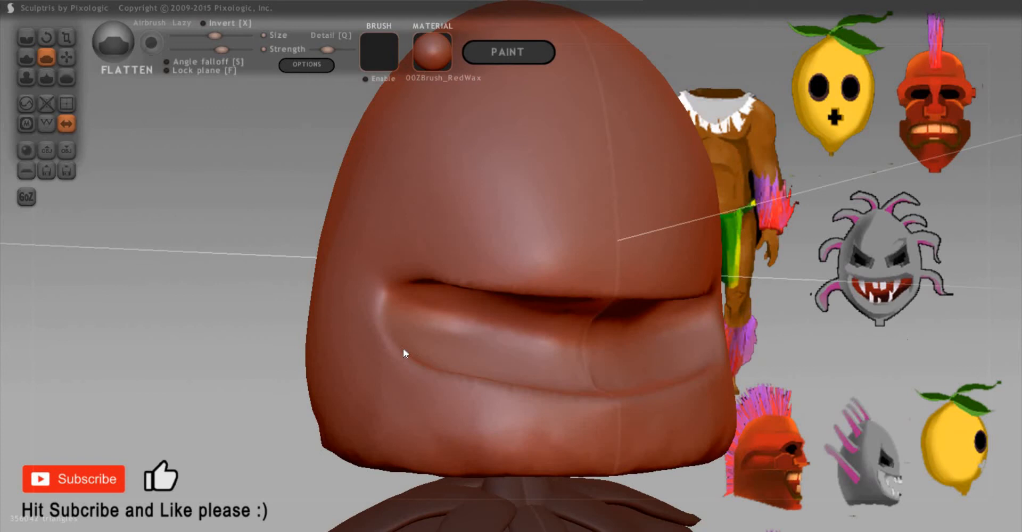
mouse_move(404, 351)
mouse_down()
mouse_move(412, 343)
mouse_move(391, 356)
mouse_up()
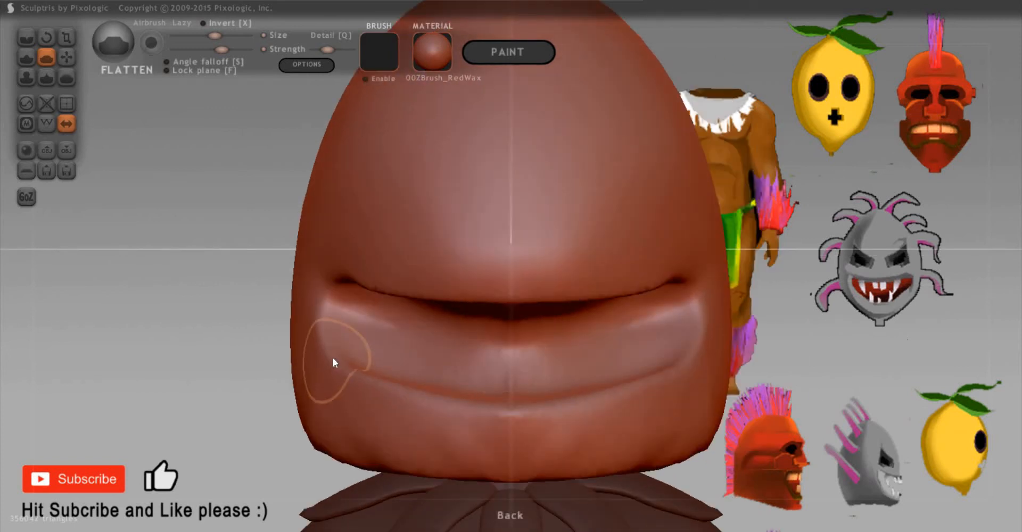
Step: Curve the lower lip's outer edge into a crescent smile with the Grab brush
key(g)
drag(324, 325, 403, 398)
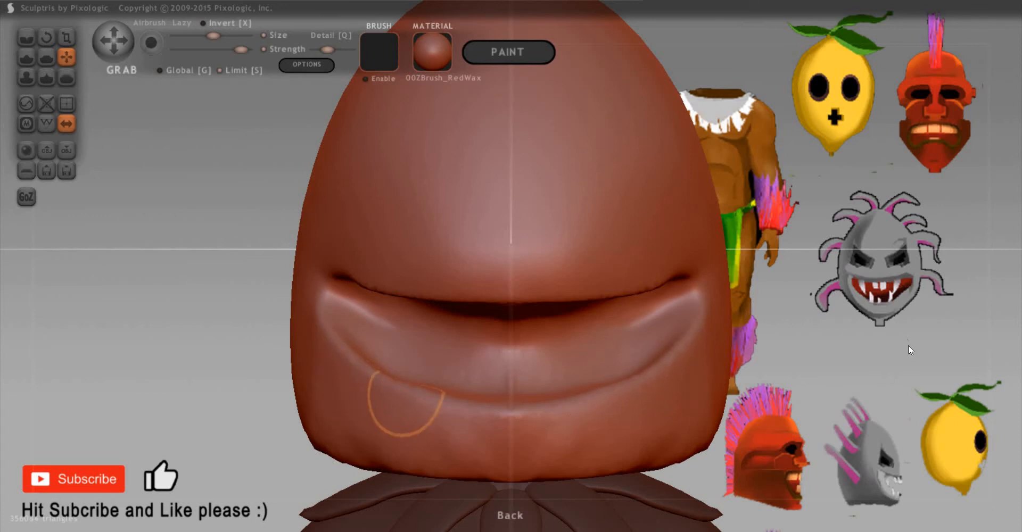
mouse_move(908, 345)
mouse_down()
mouse_move(891, 345)
mouse_move(909, 328)
mouse_up()
scroll(788, 250, down, 3)
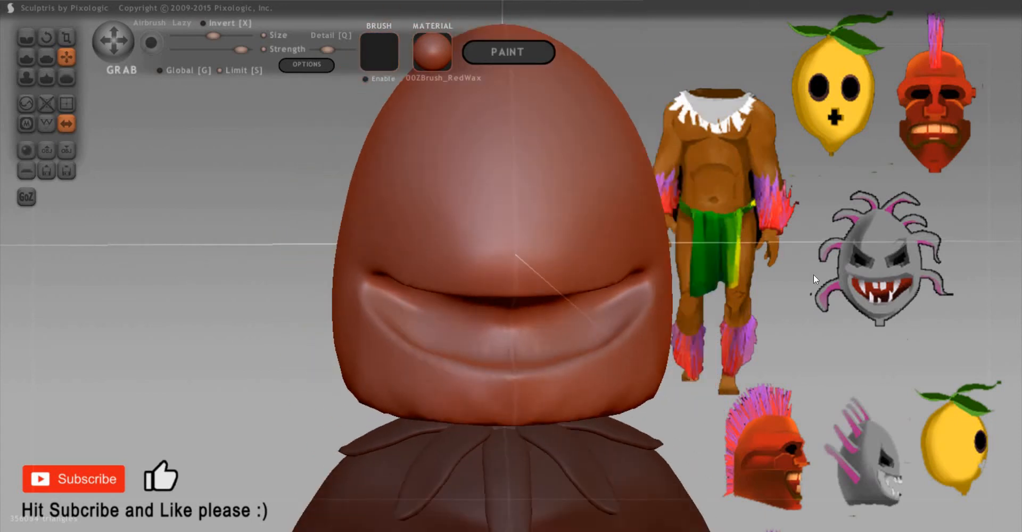
Step: Reduce the Draw brush size and carve a symmetrical pair of eye sockets above the mouth
key(d)
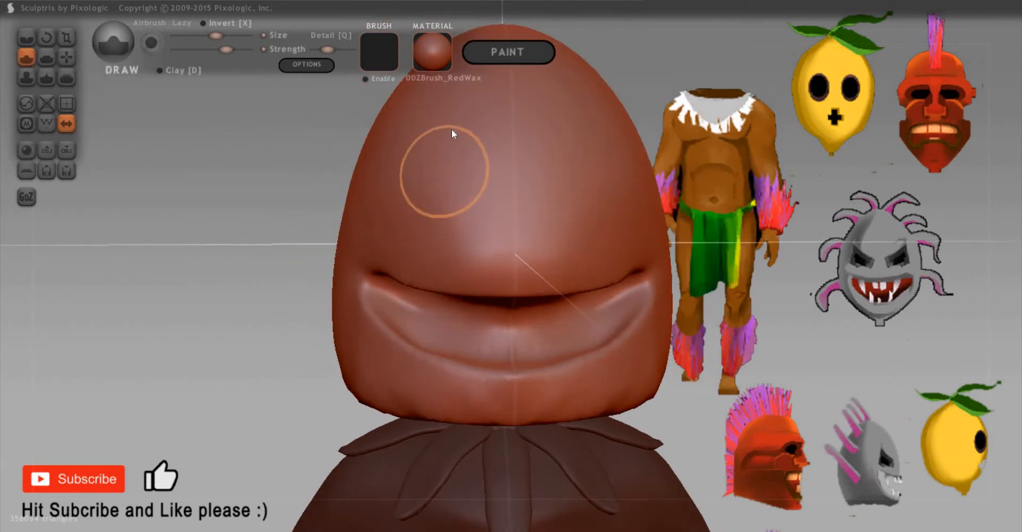
key(space)
drag(451, 129, 432, 179)
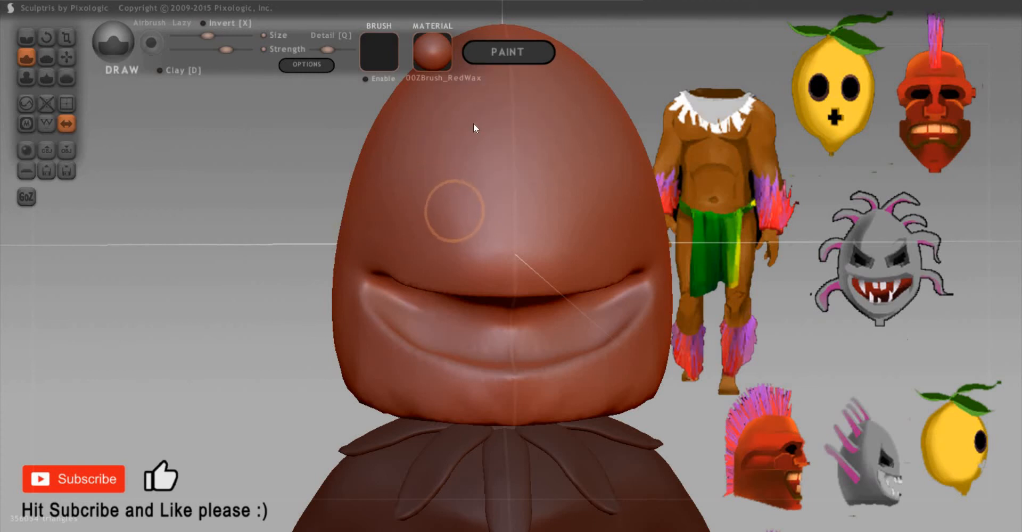
key(space)
mouse_move(473, 125)
mouse_down()
mouse_move(449, 196)
mouse_move(407, 194)
mouse_move(418, 200)
mouse_up()
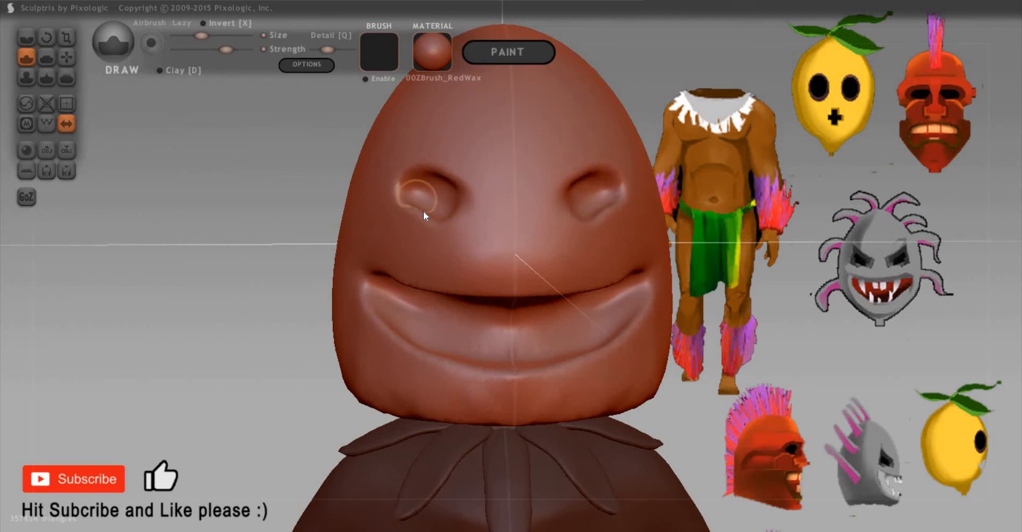
Step: Undo the first pair of eye sockets and carve a new symmetrical pair closer to the mouth with the Draw brush
key(ctrl+z)
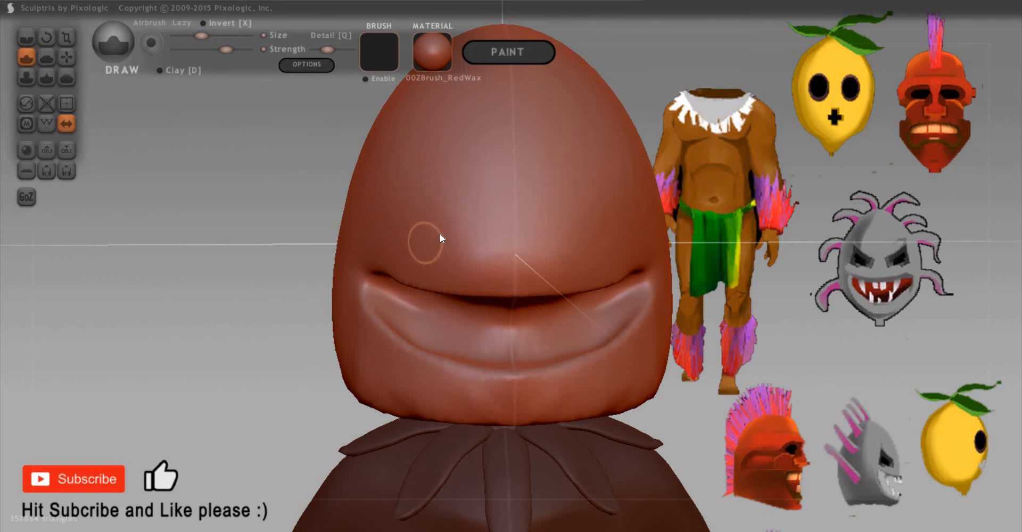
mouse_move(413, 223)
mouse_down()
mouse_move(424, 230)
mouse_move(399, 223)
mouse_move(443, 241)
mouse_move(401, 212)
mouse_move(404, 199)
mouse_move(441, 220)
mouse_move(432, 207)
mouse_move(454, 210)
mouse_move(451, 245)
mouse_move(438, 231)
mouse_up()
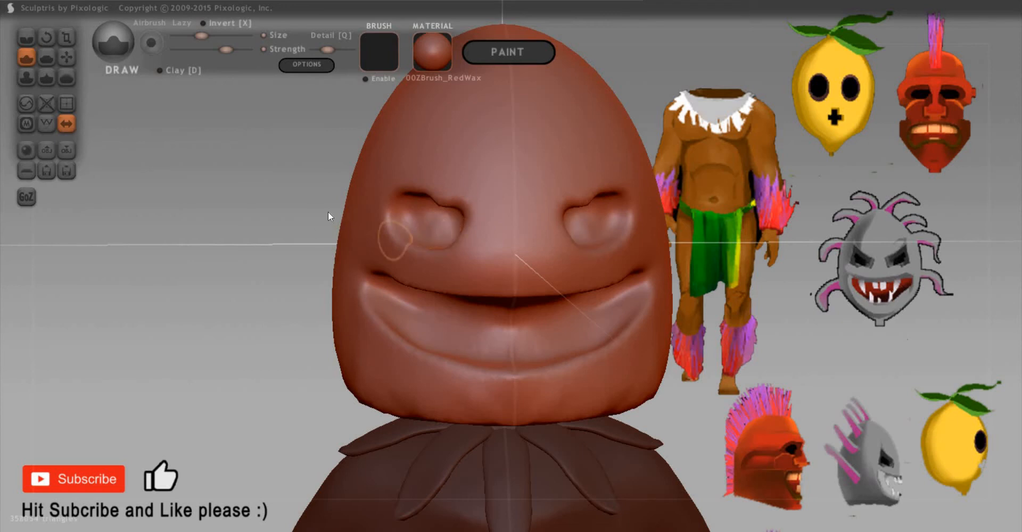
mouse_move(328, 216)
mouse_down()
mouse_move(296, 217)
mouse_move(392, 245)
mouse_up()
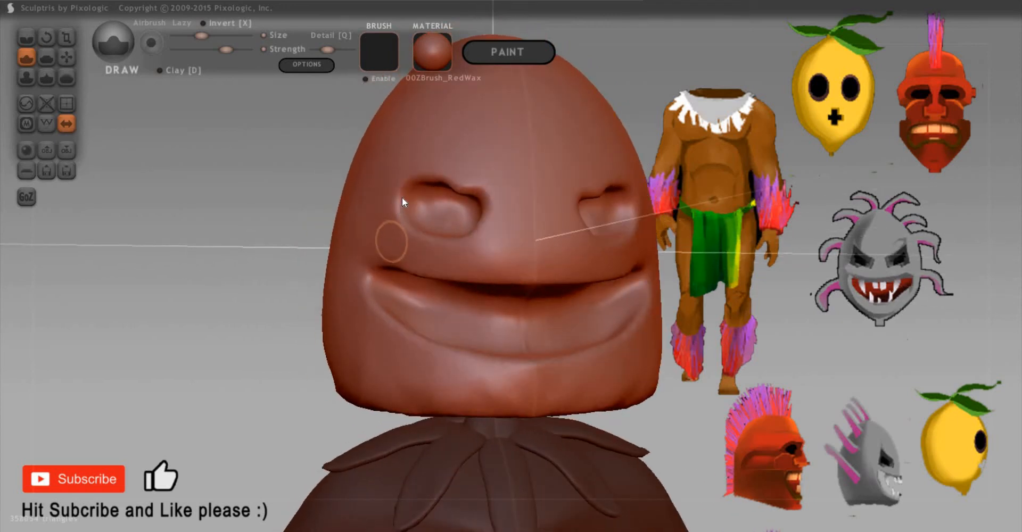
Step: Sharpen the upper rims, lower edges and inner corners of the eye sockets with the Pinch brush
key(8)
key(space)
mouse_move(401, 158)
mouse_down()
mouse_move(398, 206)
mouse_move(411, 186)
mouse_move(463, 183)
mouse_up()
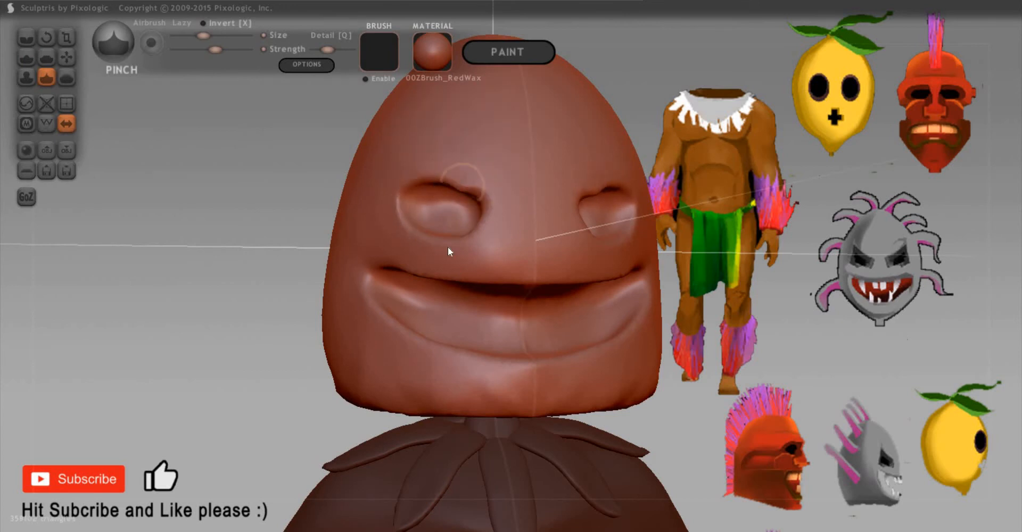
mouse_move(414, 226)
mouse_down()
mouse_move(433, 232)
mouse_move(480, 212)
mouse_up()
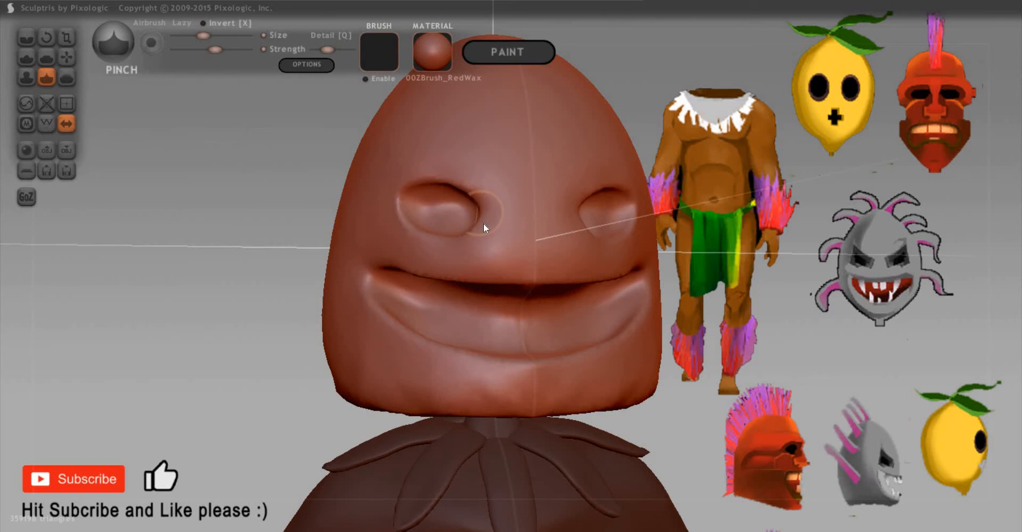
Step: Pull the upper rims of the eye sockets down and reshape their inner corners with the Grab brush
scroll(476, 199, up, 2)
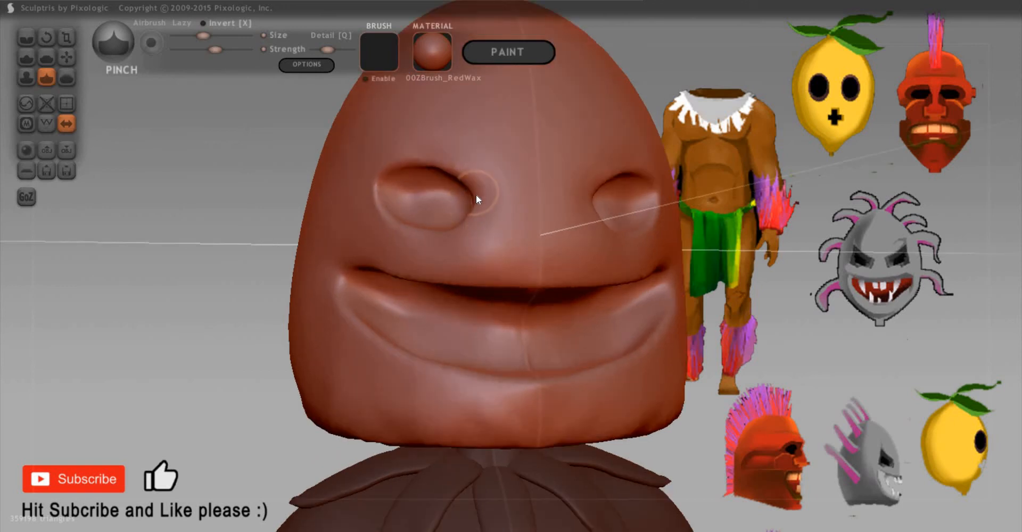
key(g)
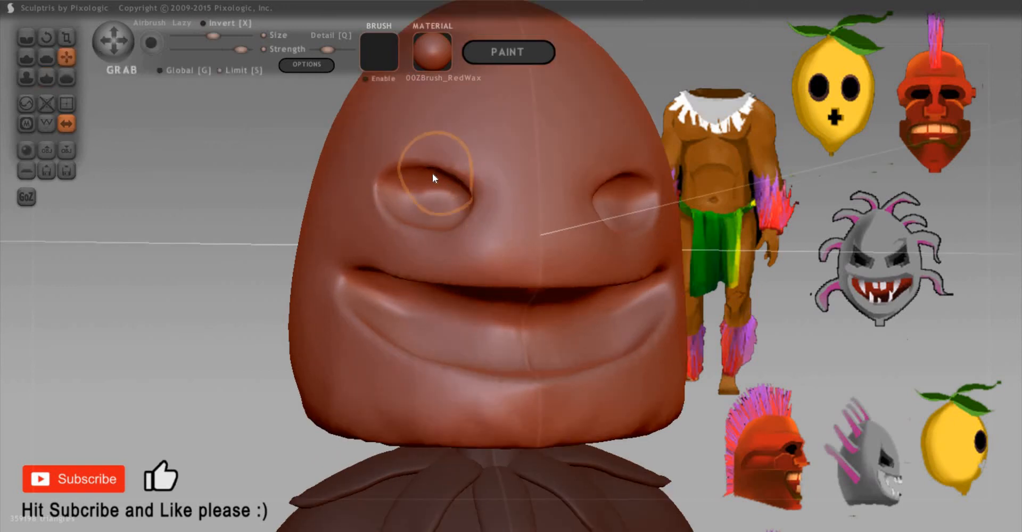
drag(435, 157, 431, 175)
drag(474, 219, 489, 218)
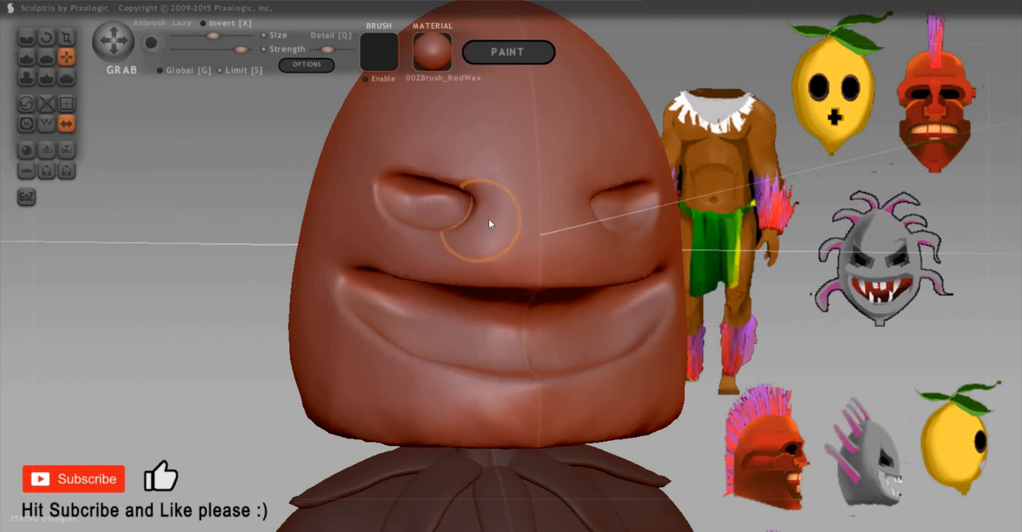
key(ctrl+z)
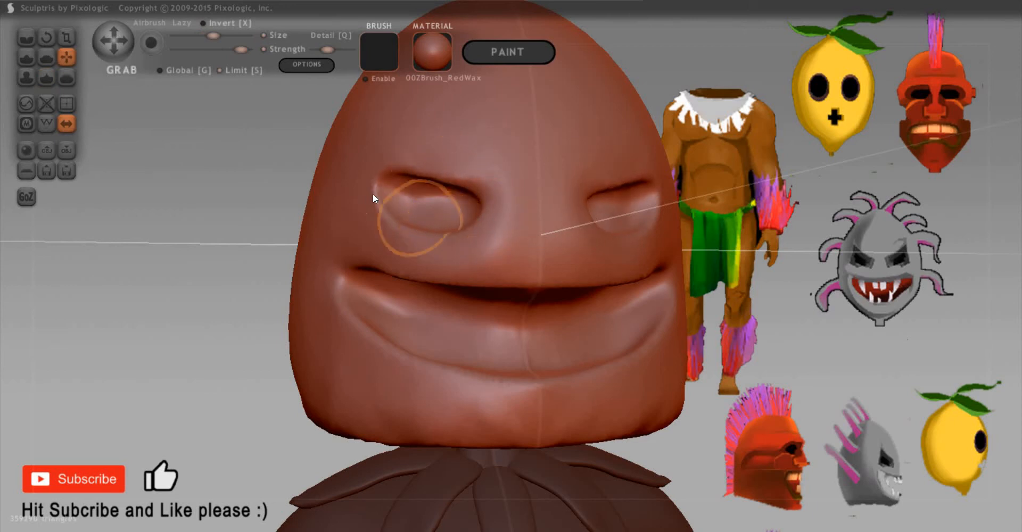
mouse_move(387, 223)
mouse_down()
mouse_move(423, 184)
mouse_move(444, 183)
mouse_up()
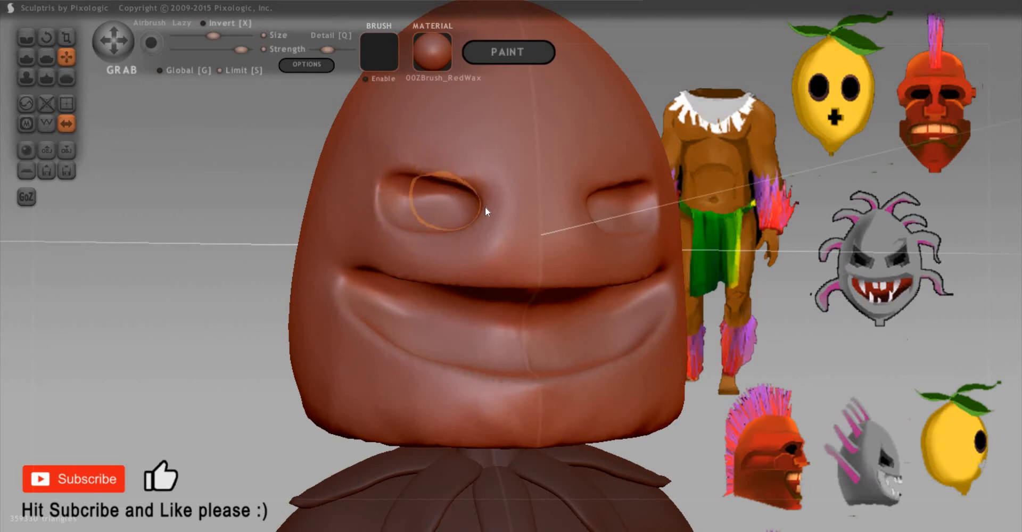
Step: Slant the upper eye rims down toward the nose with the Grab brush to give the face an angry look
scroll(484, 206, up, 2)
scroll(469, 179, down, 1)
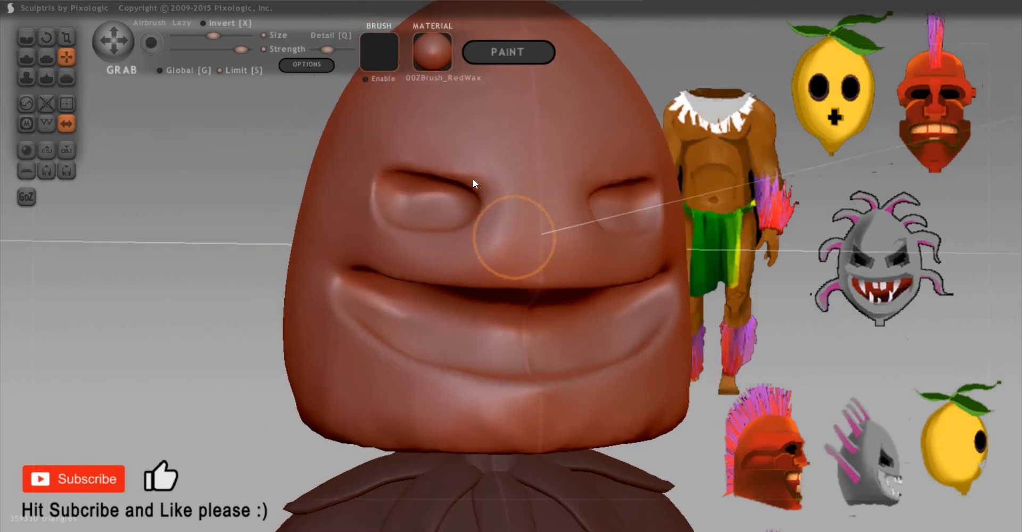
mouse_move(471, 186)
mouse_down()
mouse_move(382, 179)
mouse_move(375, 161)
mouse_move(423, 176)
mouse_up()
middle_drag(471, 207, 451, 241)
mouse_move(462, 243)
mouse_down()
mouse_move(461, 253)
mouse_move(371, 244)
mouse_move(368, 234)
mouse_up()
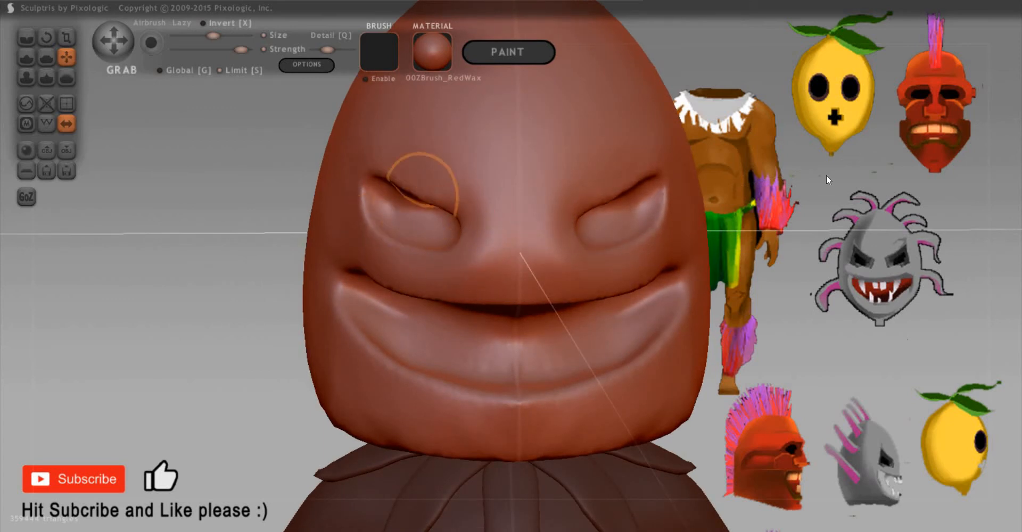
Step: Enlarge the Scale brush slightly and adjust the size of the eye sockets around their upper rims
scroll(804, 181, down, 3)
mouse_move(798, 177)
mouse_down()
mouse_move(820, 193)
mouse_move(735, 163)
mouse_move(730, 203)
mouse_up()
scroll(819, 192, up, 3)
alt+drag(737, 143, 732, 194)
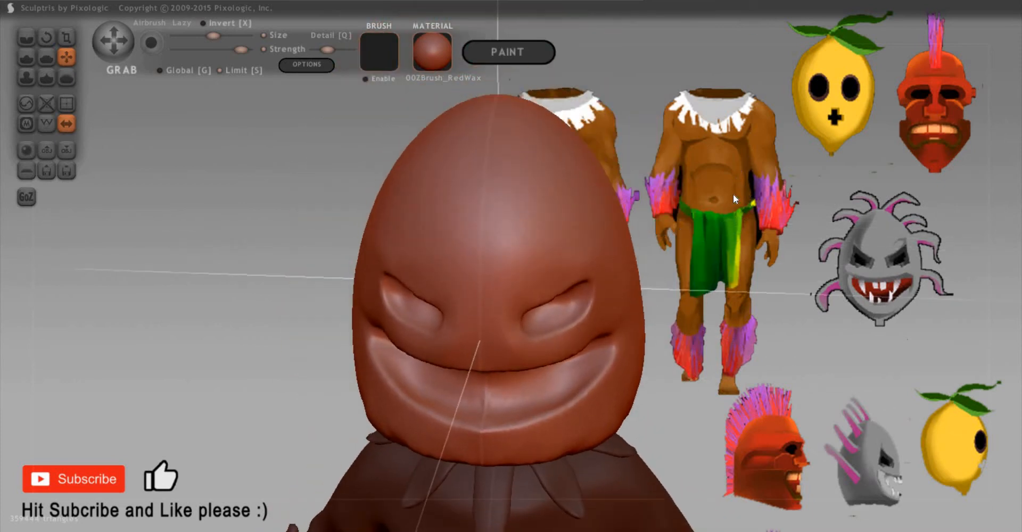
right_drag(487, 240, 474, 241)
key(t)
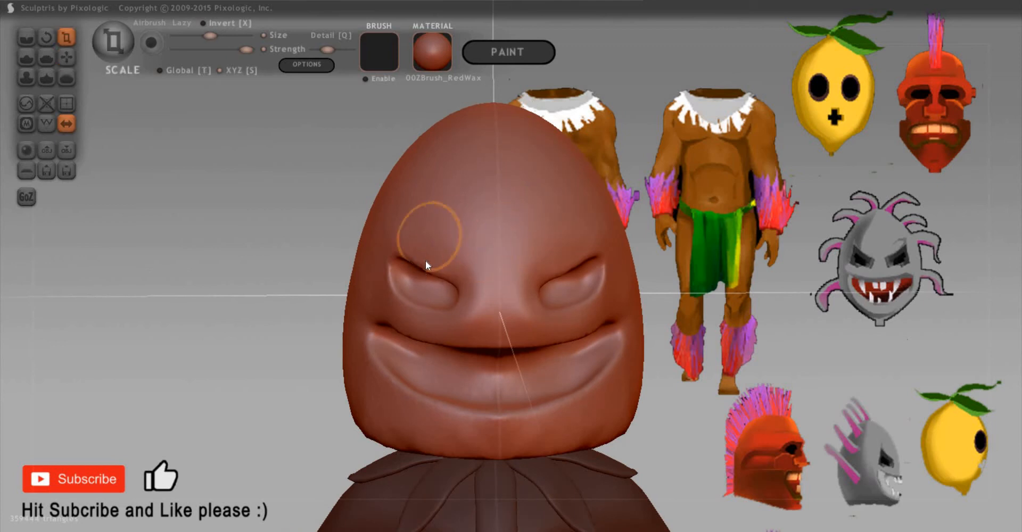
key(space)
drag(430, 223, 434, 208)
mouse_move(430, 240)
mouse_down()
mouse_move(422, 279)
mouse_move(427, 271)
mouse_up()
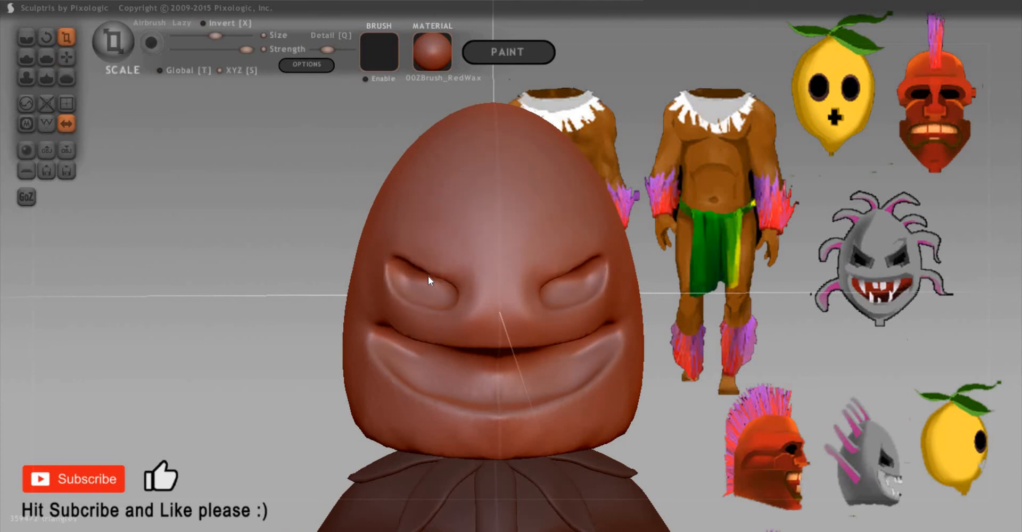
Step: Adjust the position and depth of the eye sockets with a larger Grab brush, working from the side of the head
right_drag(427, 276, 483, 299)
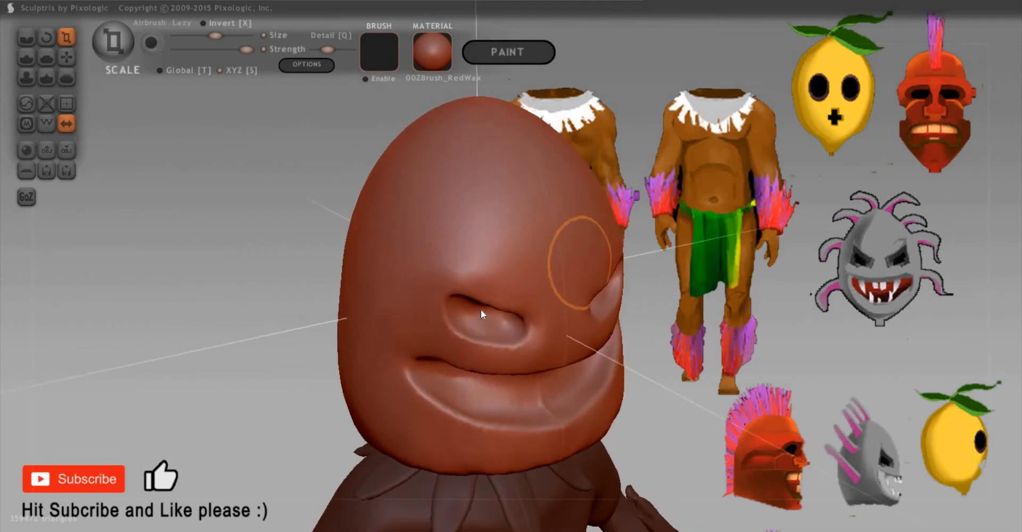
key(g)
key(space)
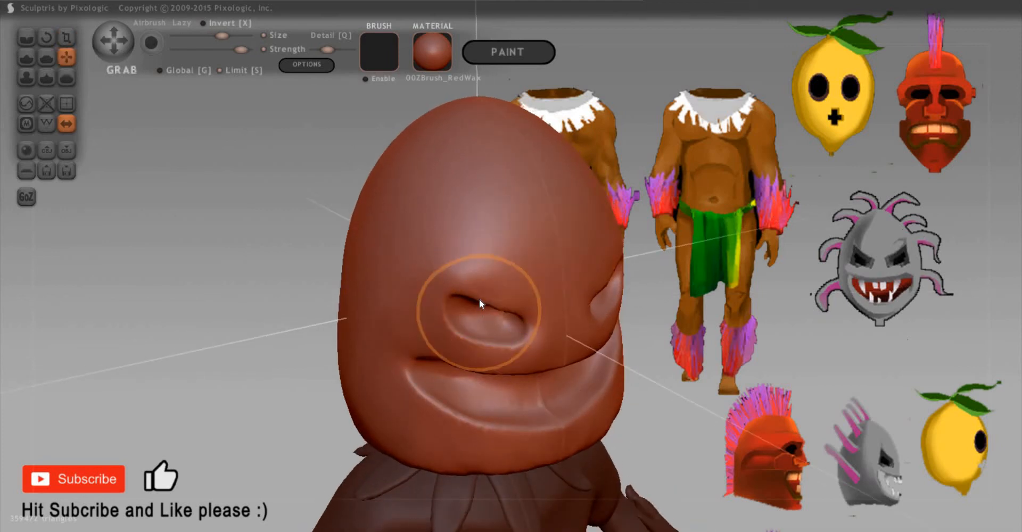
drag(479, 299, 483, 313)
mouse_move(764, 234)
right_down()
mouse_move(818, 234)
mouse_move(578, 261)
right_up()
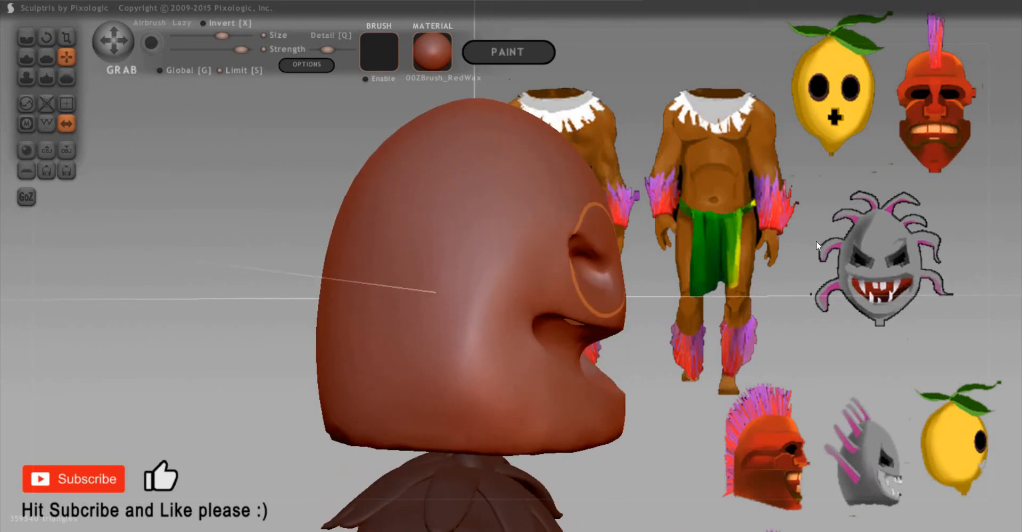
right_drag(799, 248, 793, 266)
drag(793, 266, 524, 276)
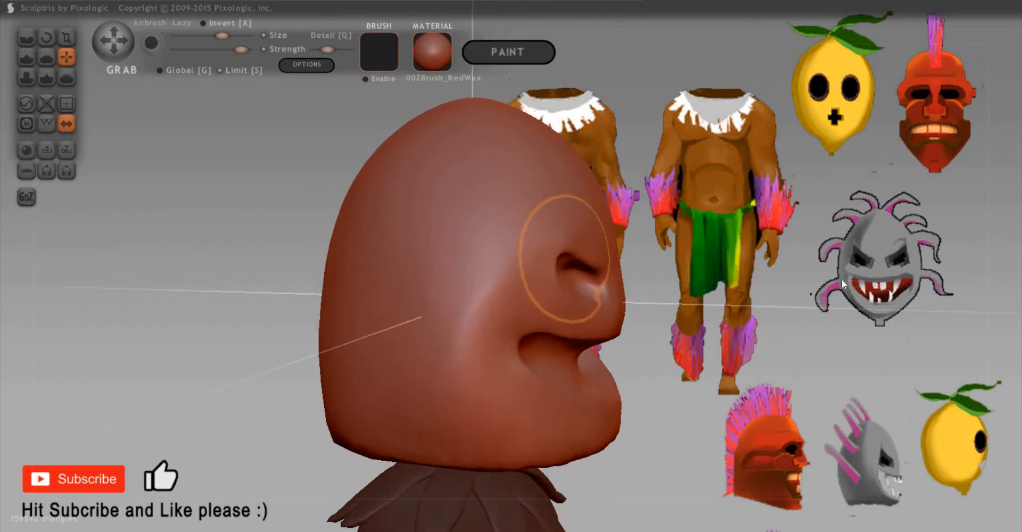
drag(654, 263, 540, 265)
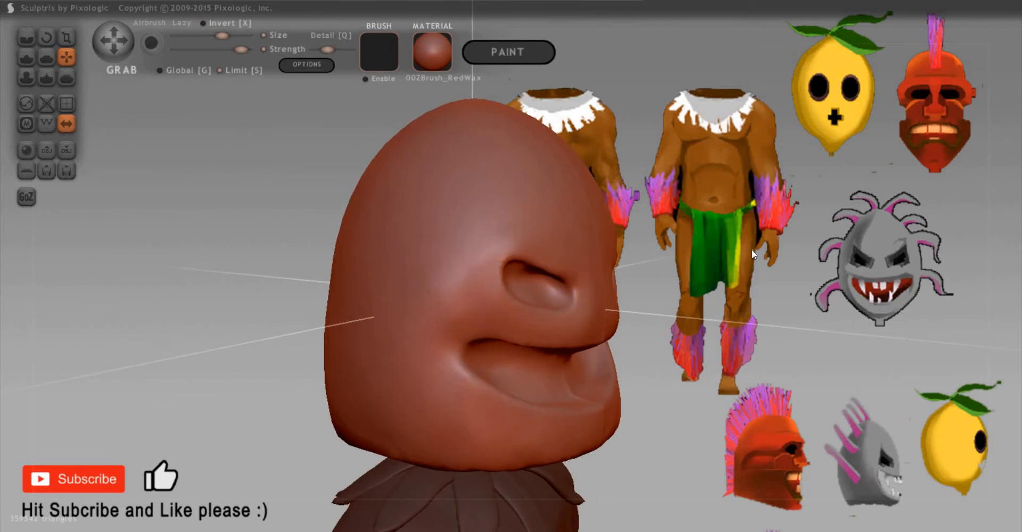
mouse_move(751, 249)
mouse_down()
mouse_move(714, 276)
mouse_move(661, 228)
mouse_move(675, 197)
mouse_move(511, 169)
mouse_move(547, 199)
mouse_up()
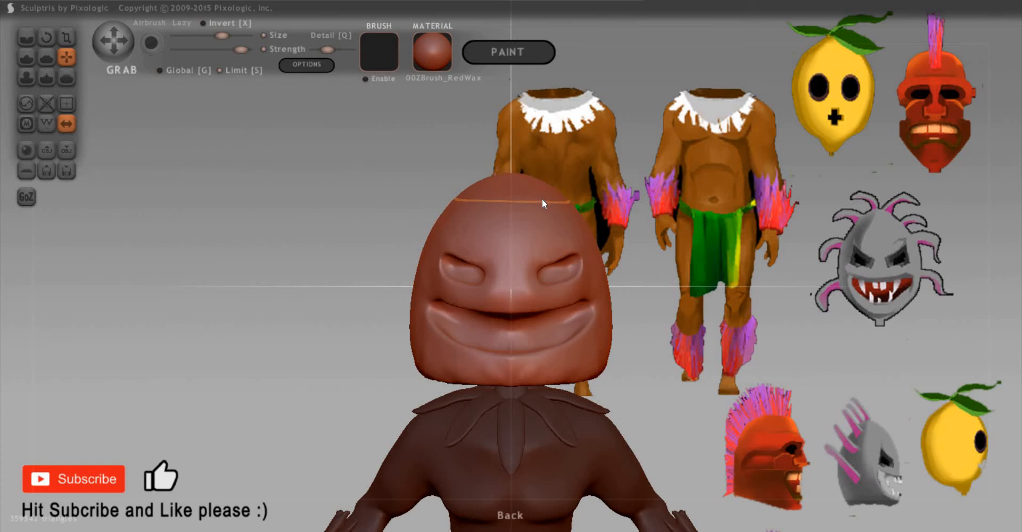
Step: Push in the back of the head with the Grab brush to taper its profile toward the top
drag(637, 225, 458, 180)
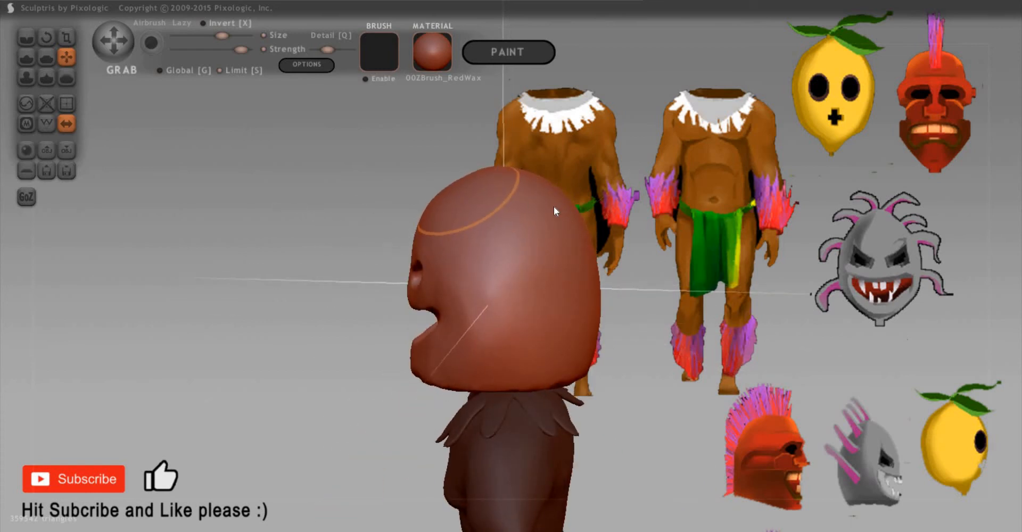
drag(590, 260, 579, 261)
drag(595, 315, 587, 320)
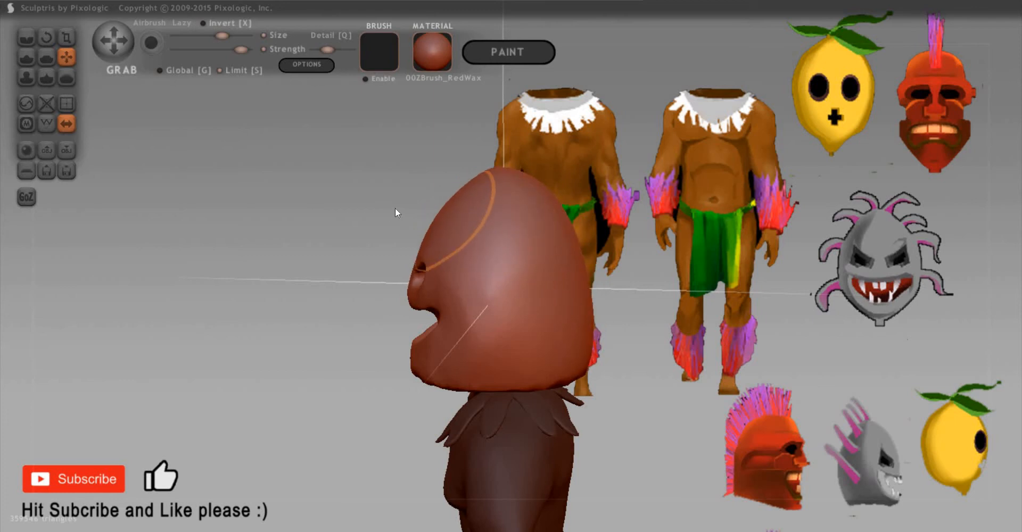
drag(394, 208, 414, 258)
Step: Reduce the Grab brush size and reshape the outer corners of the eye sockets
mouse_move(618, 206)
mouse_down()
mouse_move(550, 270)
mouse_move(713, 225)
mouse_up()
key(space)
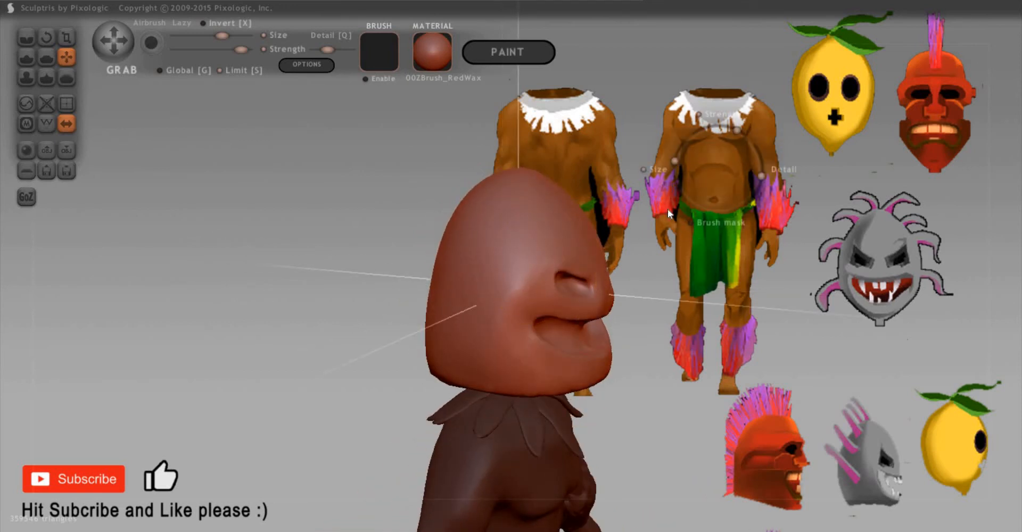
drag(675, 160, 674, 166)
drag(545, 275, 534, 269)
mouse_move(770, 273)
mouse_down()
mouse_move(613, 273)
mouse_move(634, 251)
mouse_up()
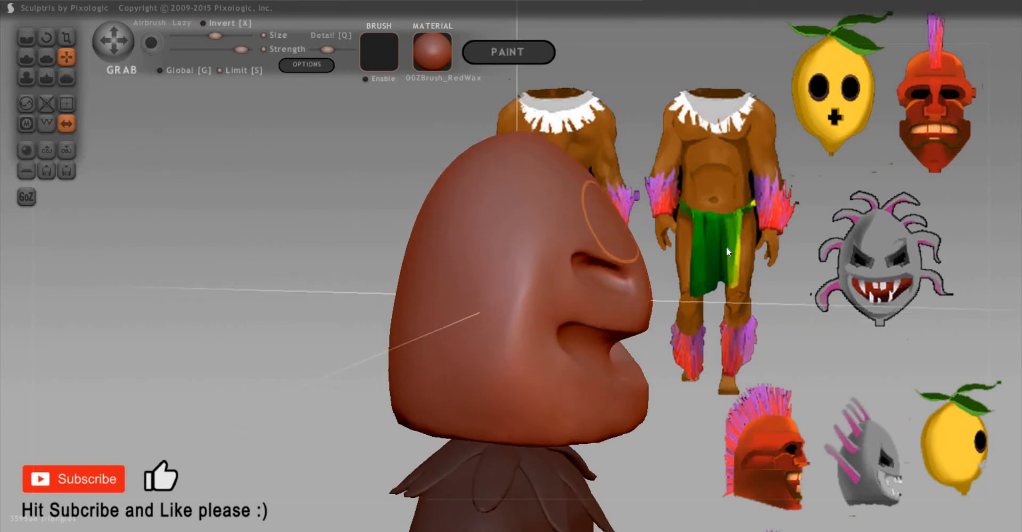
drag(730, 253, 627, 261)
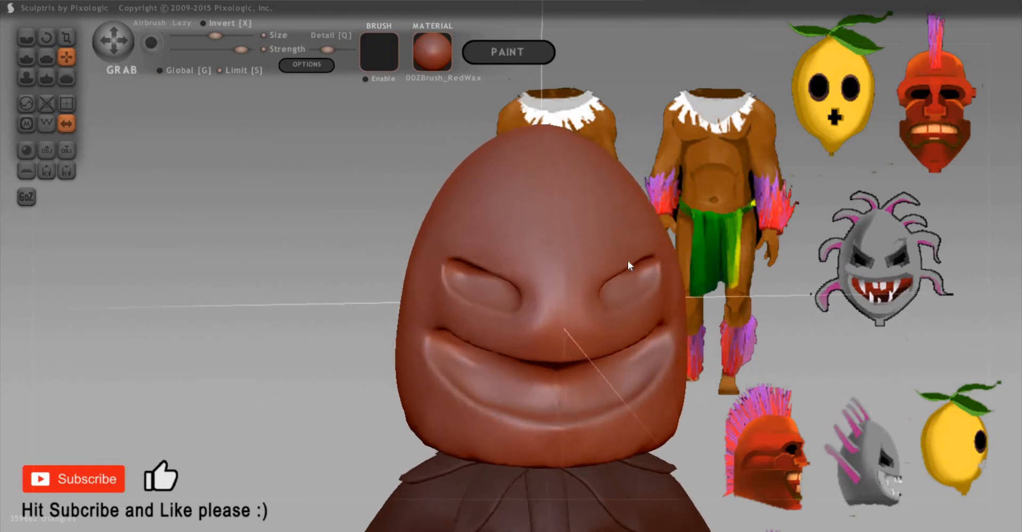
Step: Inflate a symmetrical pair of small bumps on top of the head with a reduced Inflate brush
drag(685, 228, 563, 180)
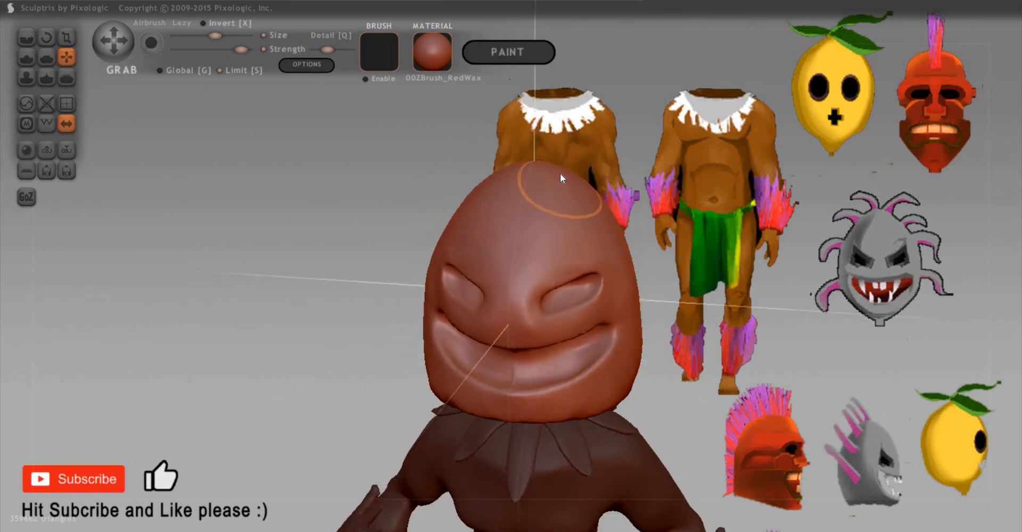
key(i)
drag(566, 167, 567, 170)
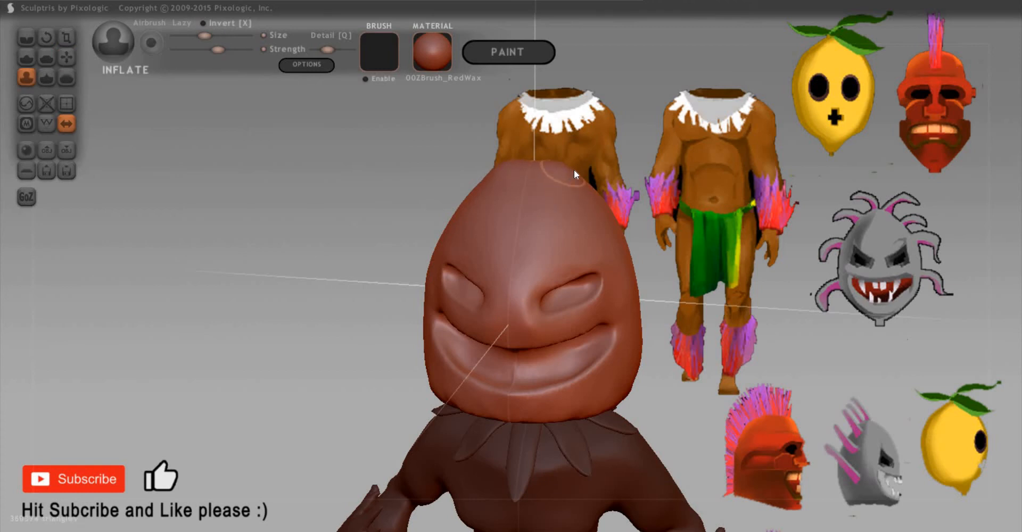
key(ctrl+z)
key(space)
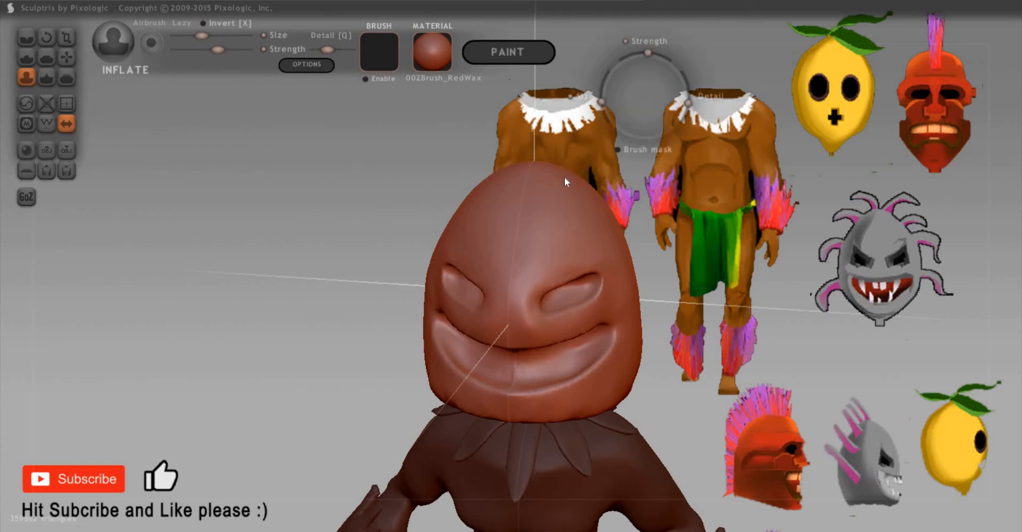
drag(572, 165, 564, 165)
Step: Reduce the Grab brush size and pull the two bumps up and outward into a pair of long tentacles
key(g)
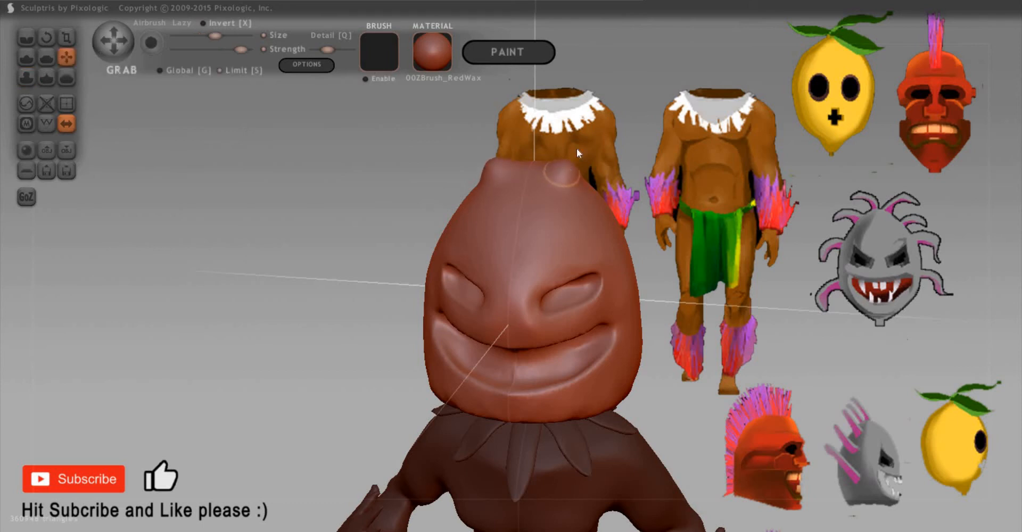
key(space)
drag(566, 170, 585, 130)
key(ctrl+z)
scroll(776, 161, up, 4)
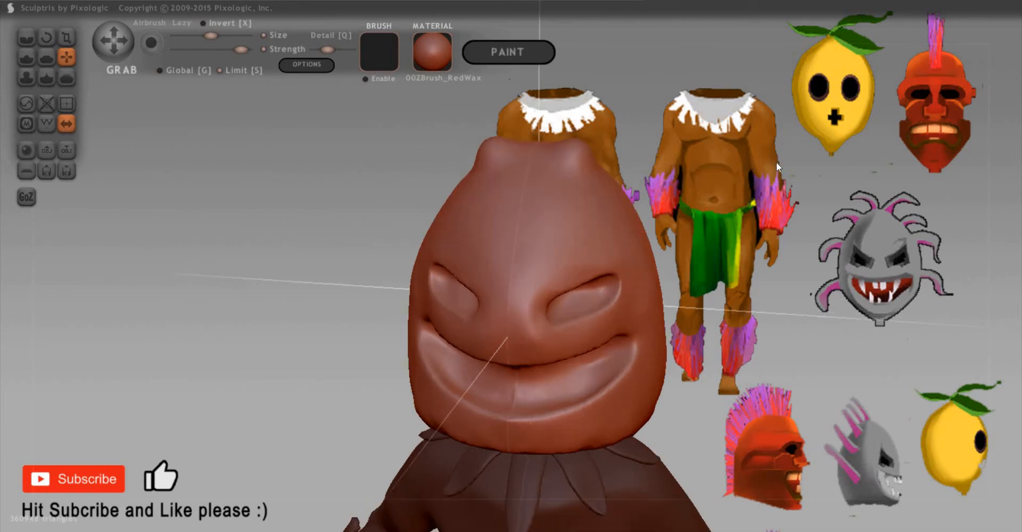
shift+drag(704, 142, 706, 134)
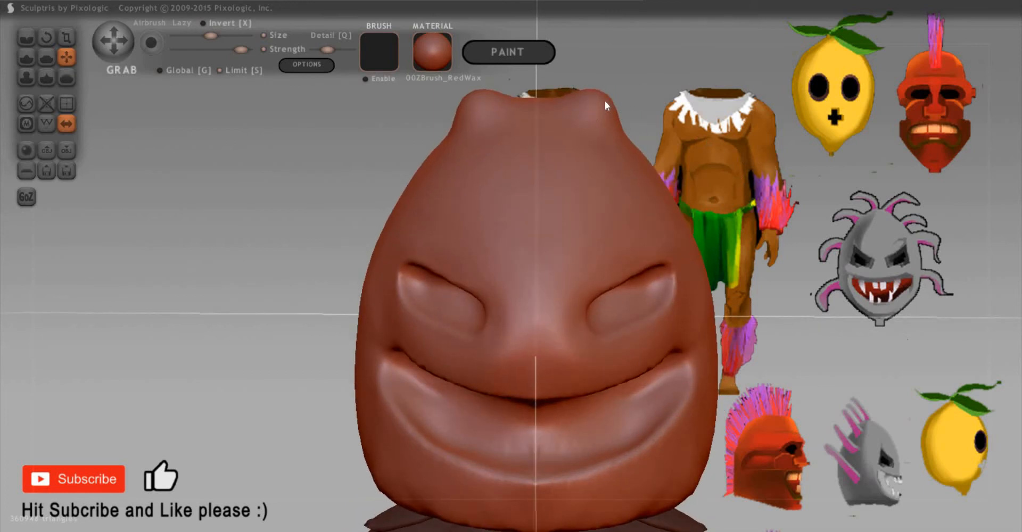
drag(605, 101, 688, 43)
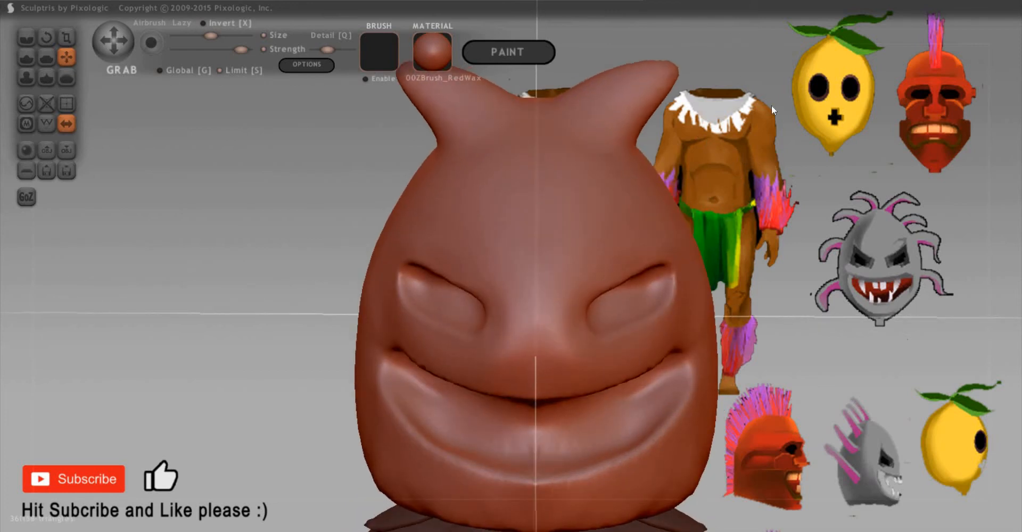
drag(663, 72, 701, 59)
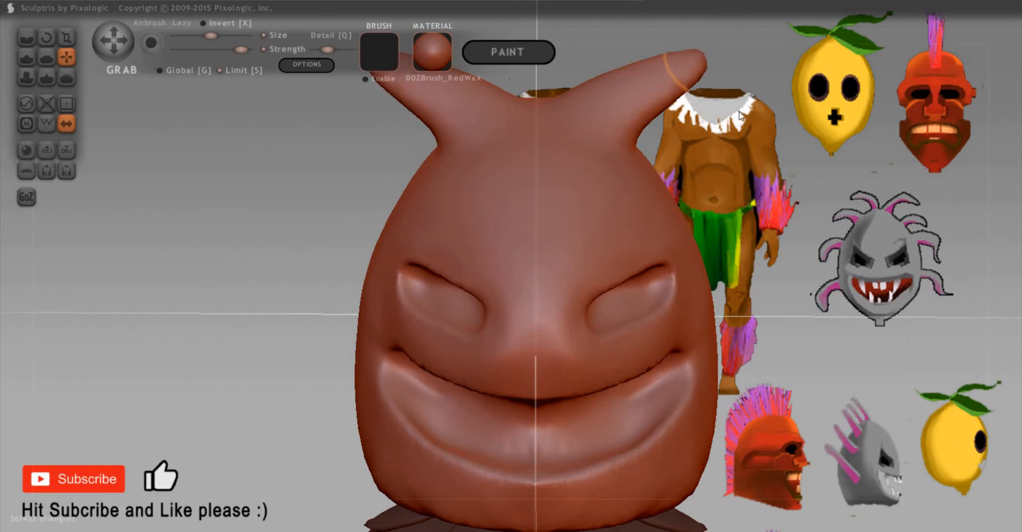
Step: Bend the pair of tentacles outward into a curve with the Grab brush
scroll(642, 83, down, 3)
middle_drag(642, 83, 617, 98)
drag(638, 116, 658, 108)
drag(628, 140, 626, 128)
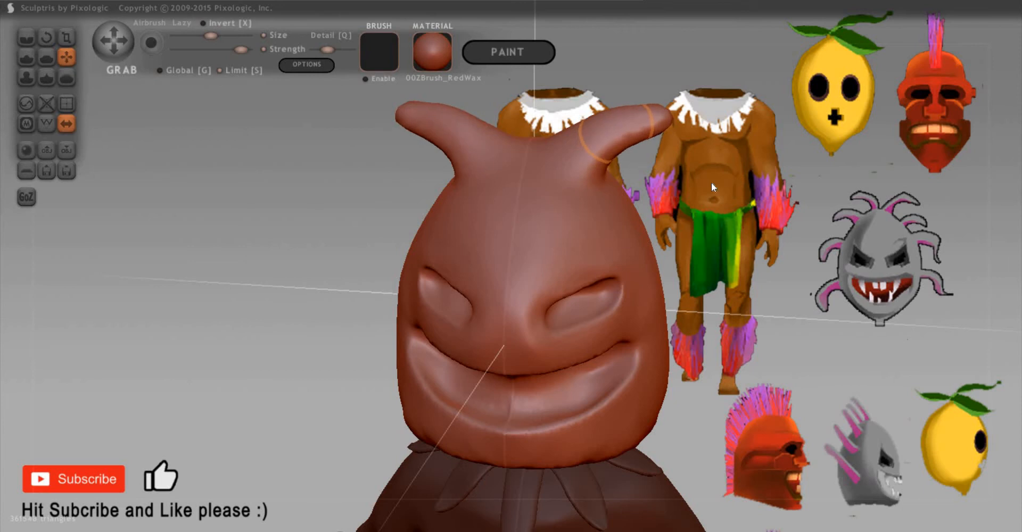
Step: Inflate a symmetrical pair of small bumps on the upper sides of the head, below the top tentacles
scroll(685, 169, up, 2)
middle_drag(750, 187, 710, 197)
middle_drag(647, 205, 619, 218)
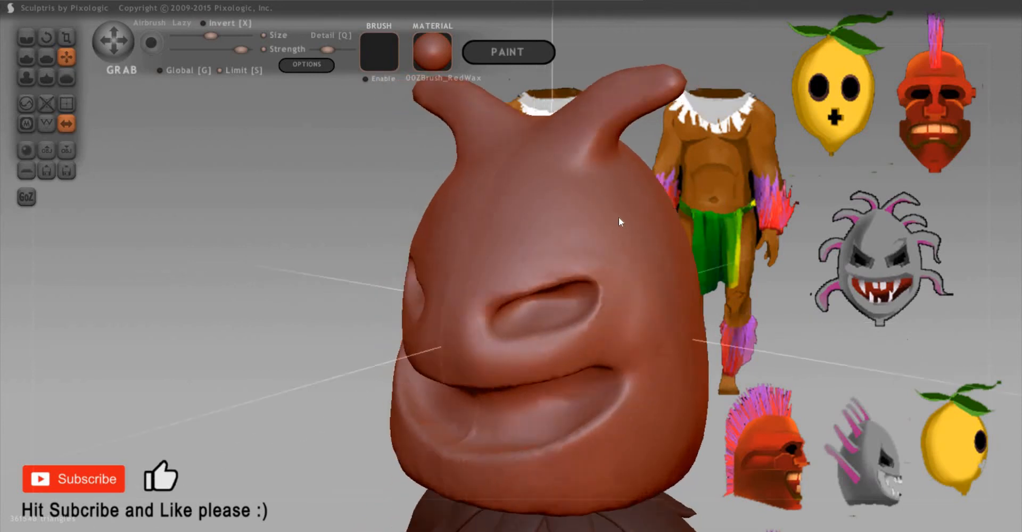
mouse_move(673, 201)
middle_down()
mouse_move(719, 195)
mouse_move(732, 207)
middle_up()
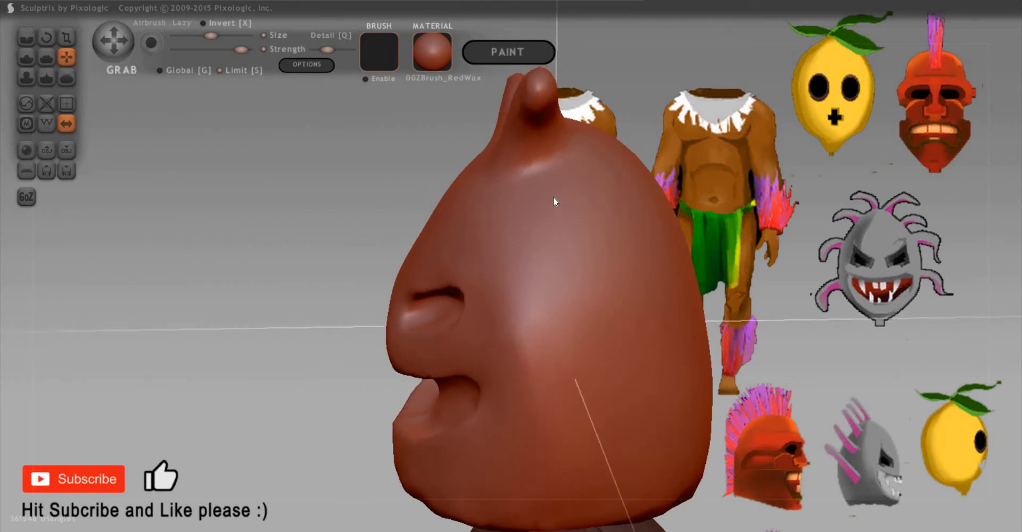
mouse_move(560, 202)
mouse_down()
mouse_move(774, 170)
mouse_move(762, 179)
mouse_up()
key(i)
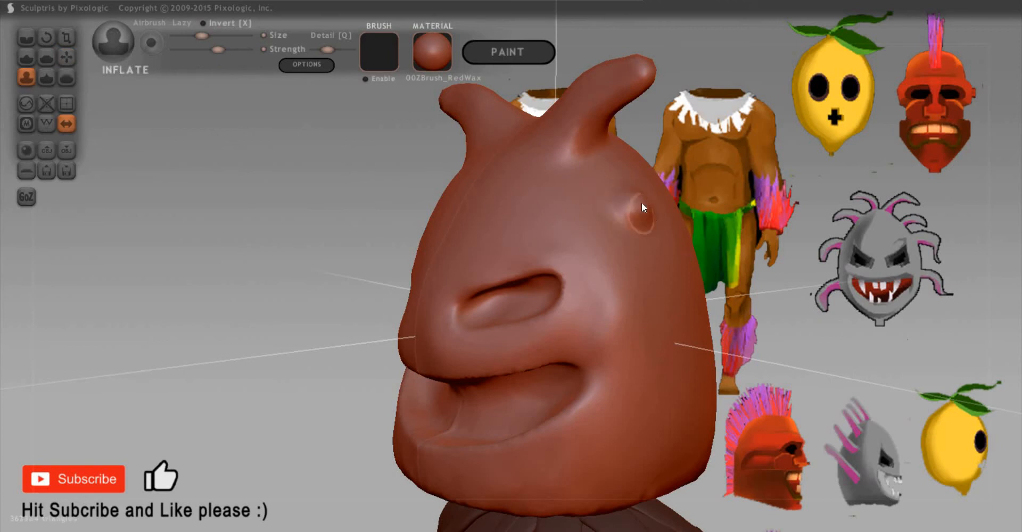
click(641, 202)
drag(854, 179, 684, 204)
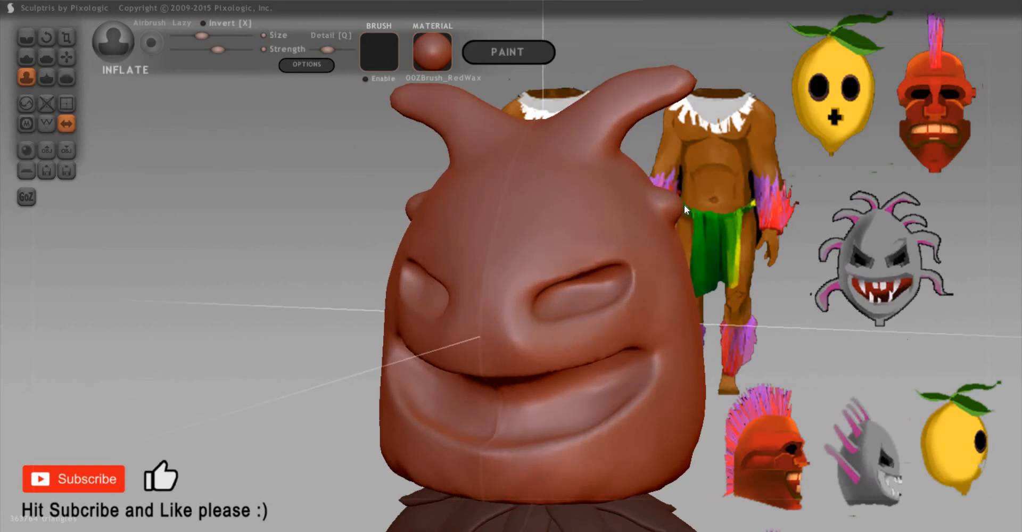
Step: Reduce the Grab brush size, pull the side bumps outward into a pair of tentacles and bend them downward
key(g)
key(space)
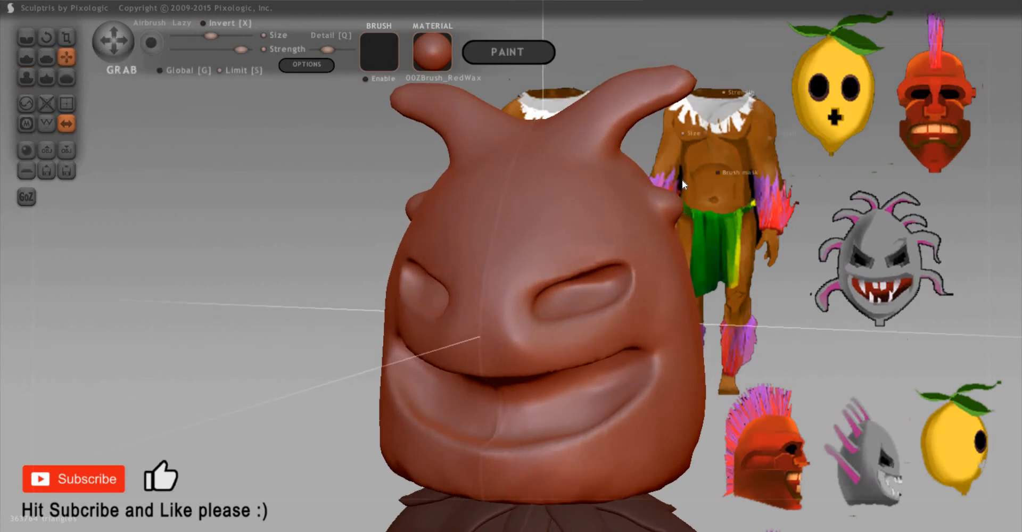
mouse_move(664, 201)
mouse_down()
mouse_move(770, 204)
mouse_move(769, 225)
mouse_up()
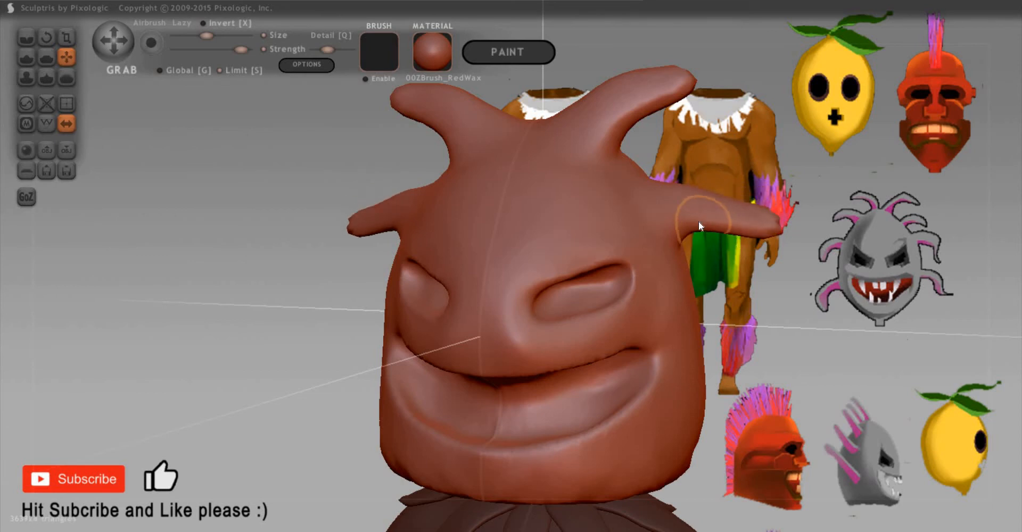
drag(698, 223, 702, 213)
mouse_move(809, 228)
mouse_down()
mouse_move(722, 230)
mouse_move(738, 239)
mouse_up()
mouse_move(796, 270)
mouse_down()
mouse_move(564, 359)
mouse_move(571, 388)
mouse_up()
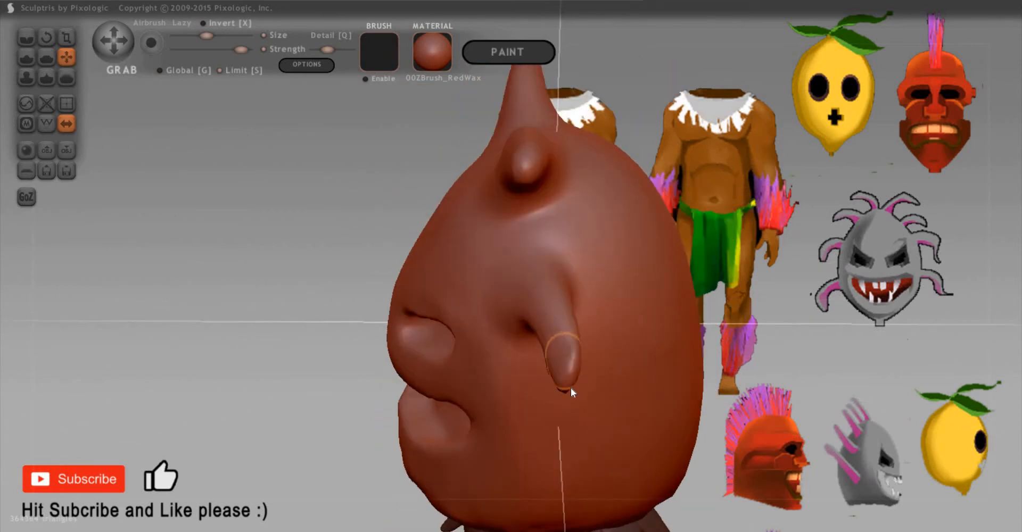
drag(726, 290, 847, 222)
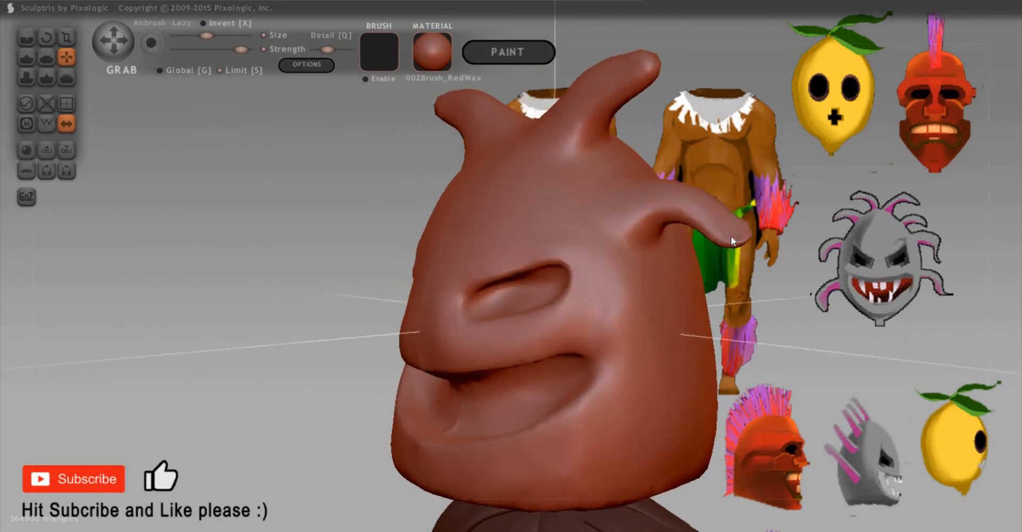
Step: Inflate another symmetrical pair of bumps on the sides of the head, at about mouth height below the side tentacles
drag(816, 305, 728, 299)
scroll(717, 306, up, 3)
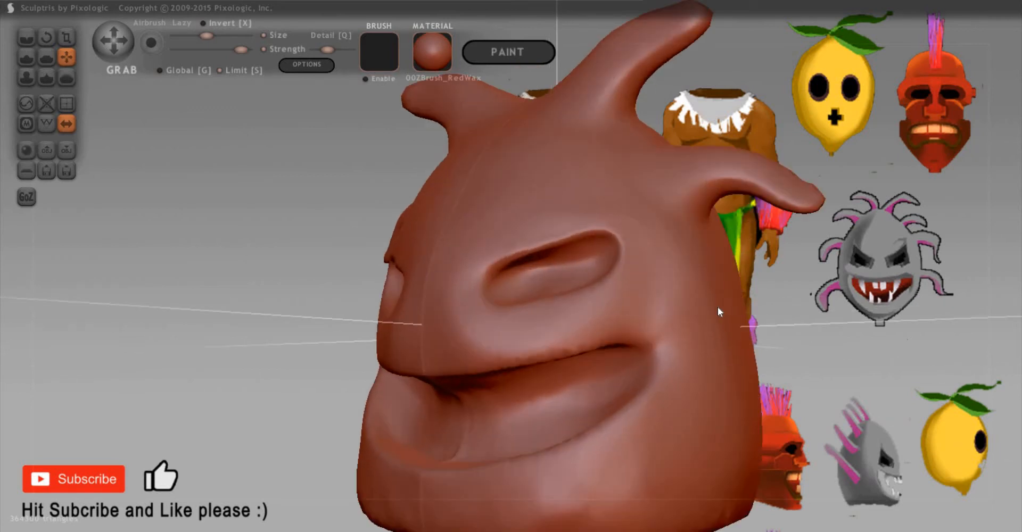
scroll(692, 308, down, 1)
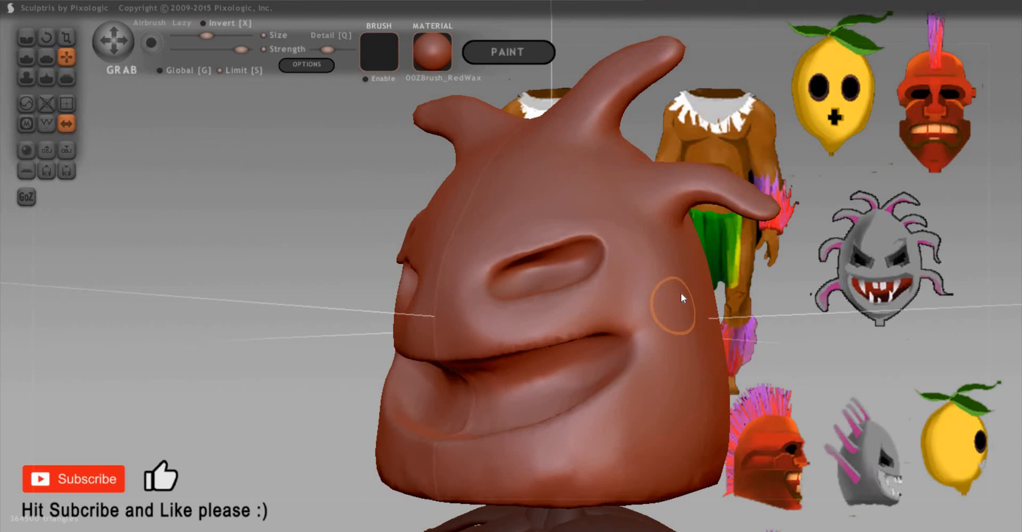
key(7)
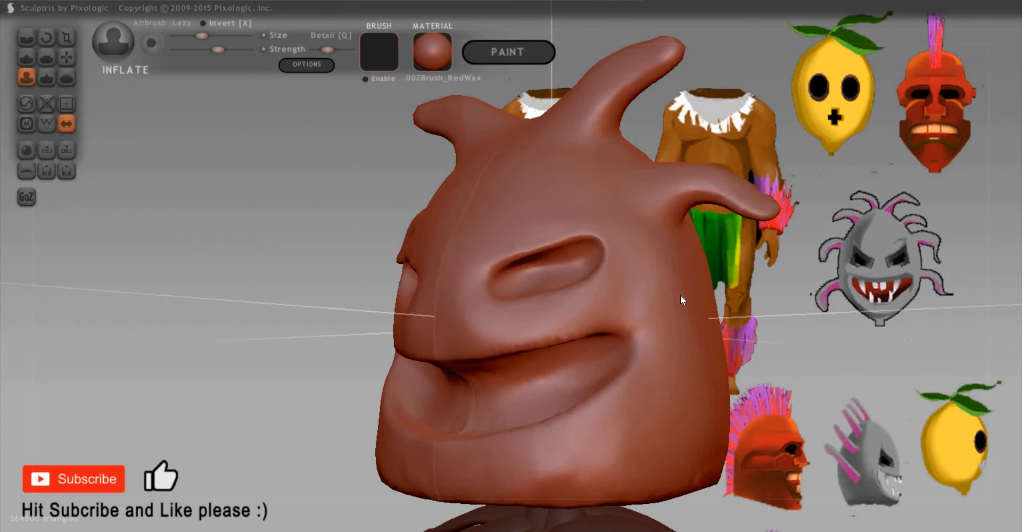
mouse_move(793, 304)
mouse_down()
mouse_move(674, 285)
mouse_move(694, 289)
mouse_move(694, 307)
mouse_move(762, 317)
mouse_move(753, 333)
mouse_move(801, 337)
mouse_move(822, 377)
mouse_move(914, 385)
mouse_move(694, 315)
mouse_up()
Step: Pull the new bumps out into a pair of tentacles, then bend them downward with a larger Grab brush
key(6)
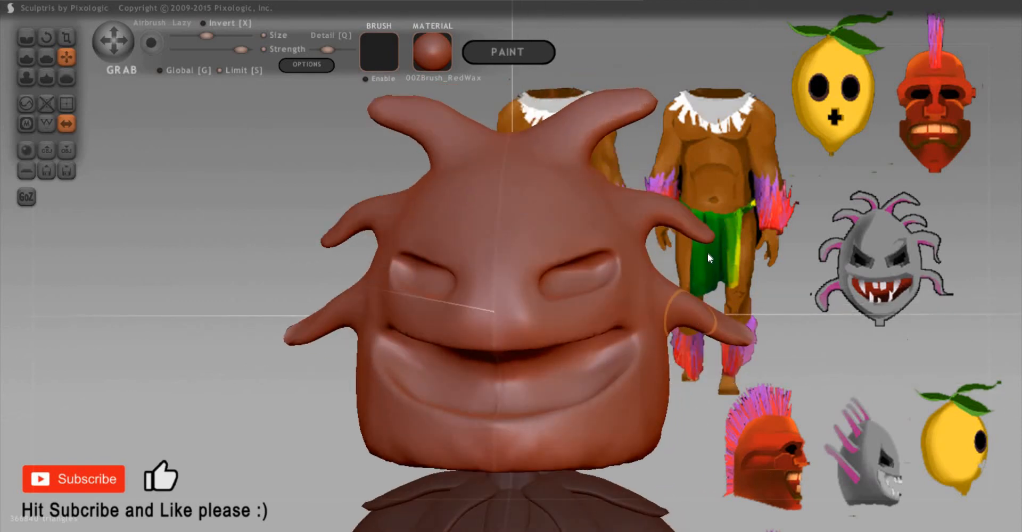
key(space)
scroll(700, 305, up, 3)
mouse_move(715, 308)
mouse_down()
mouse_move(720, 294)
mouse_move(748, 337)
mouse_up()
mouse_move(745, 369)
mouse_down()
mouse_move(691, 353)
mouse_move(743, 382)
mouse_move(615, 298)
mouse_move(606, 216)
mouse_up()
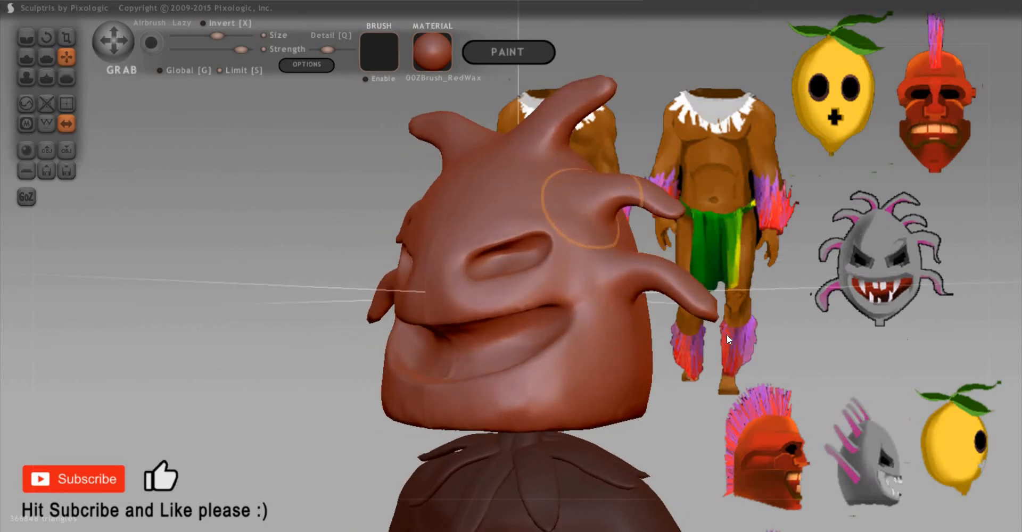
scroll(780, 400, up, 3)
scroll(745, 397, down, 3)
drag(637, 372, 649, 372)
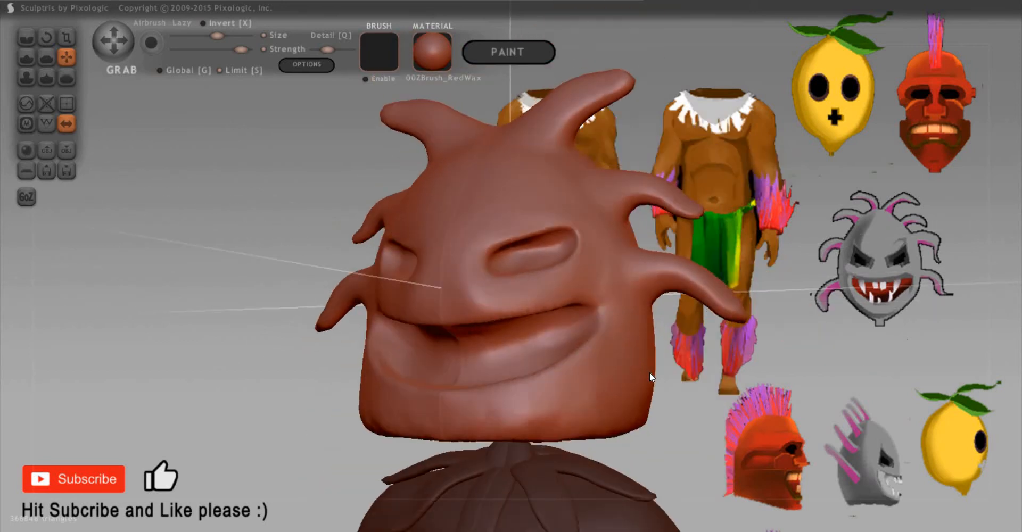
key(space)
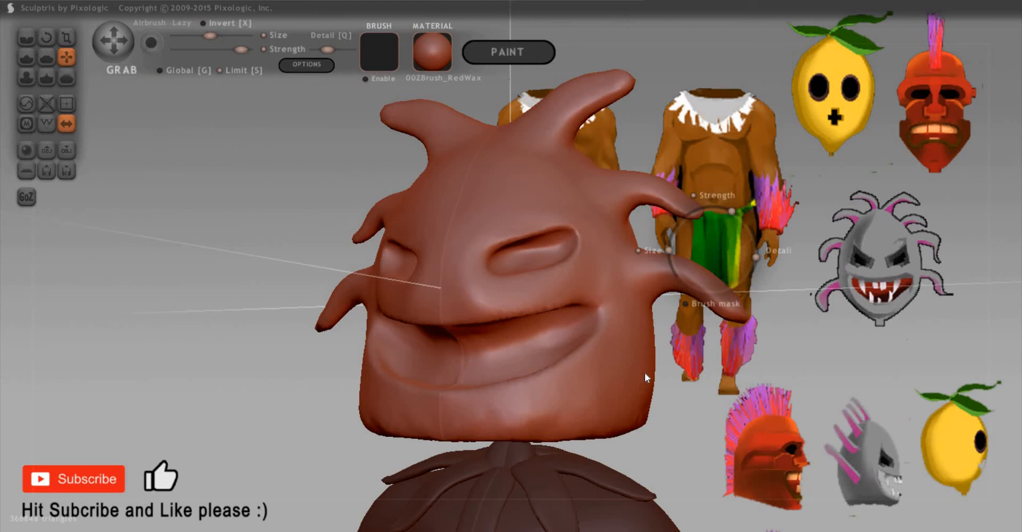
mouse_move(663, 377)
mouse_down()
mouse_move(716, 363)
mouse_move(707, 364)
mouse_up()
key(ctrl+z)
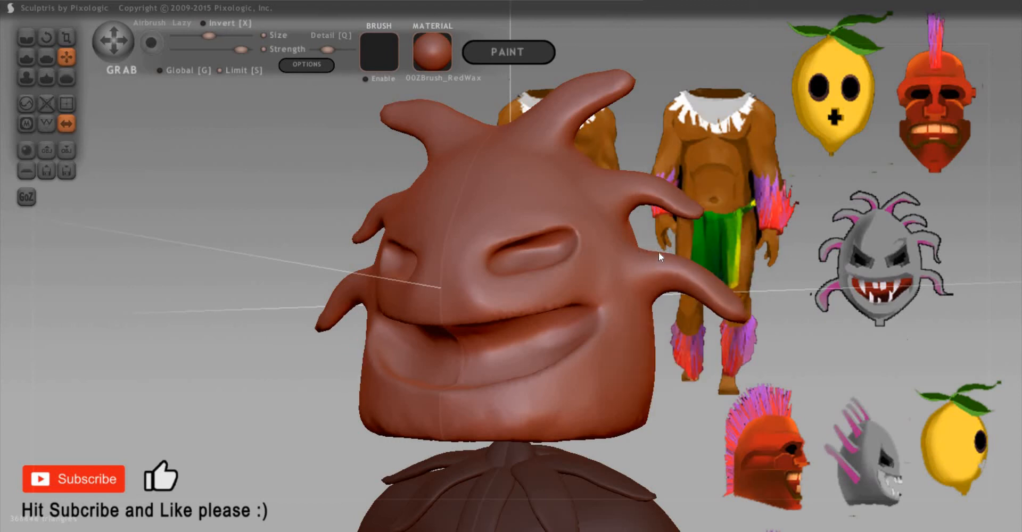
Step: Inflate a symmetrical pair of bumps low on the cheeks, behind the corners of the mouth
key(space)
mouse_move(657, 276)
mouse_down()
mouse_move(645, 361)
mouse_move(658, 384)
mouse_move(561, 360)
mouse_up()
key(7)
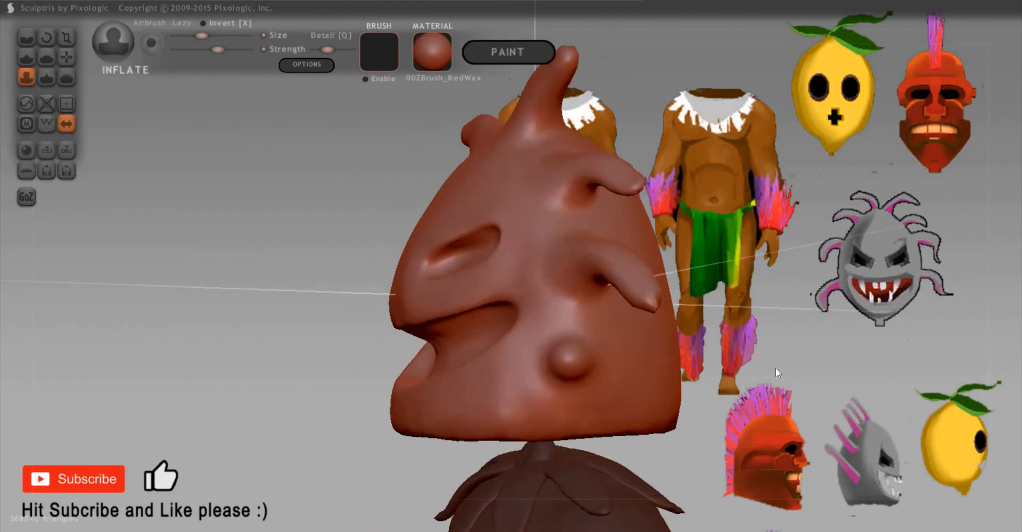
Step: Pull the cheek bumps outward and slightly downward into a lowest pair of tentacles with the Grab brush
drag(774, 368, 889, 369)
key(6)
drag(666, 362, 784, 386)
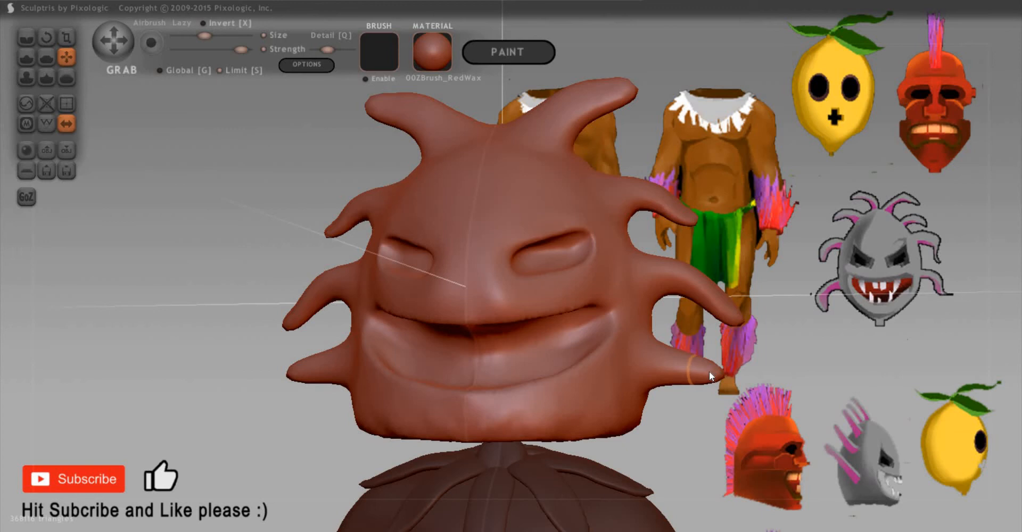
drag(711, 367, 749, 388)
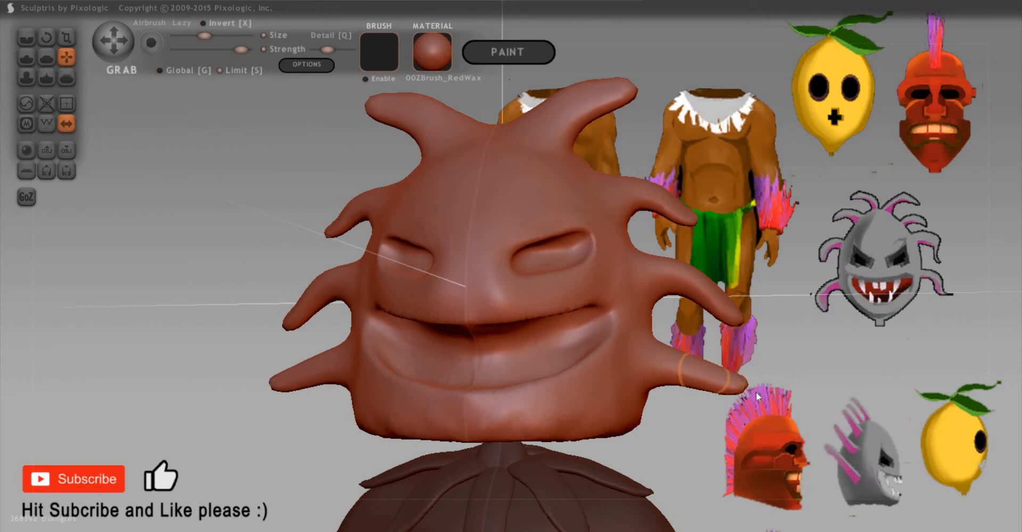
drag(787, 381, 796, 400)
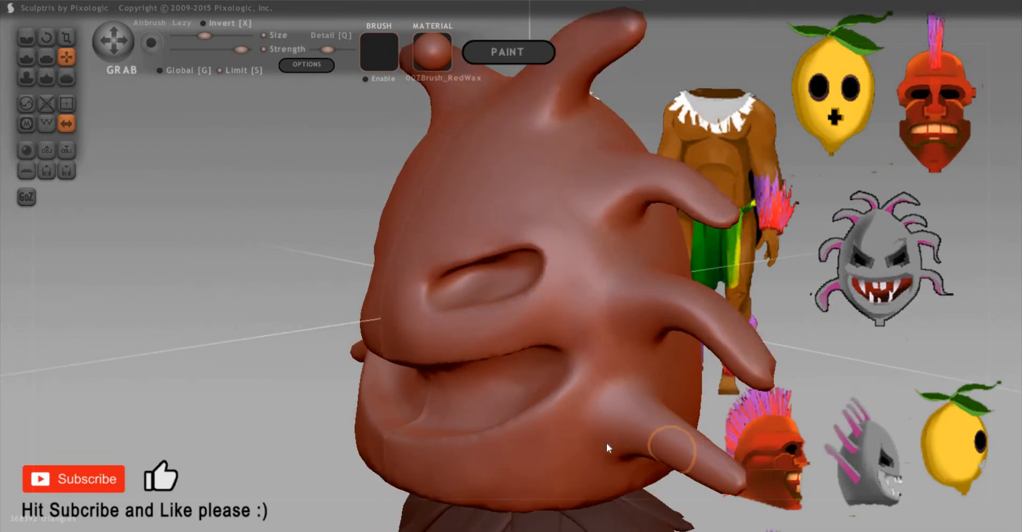
Step: Build up the surface around the bases of the lowest tentacles with the Draw brush
key(d)
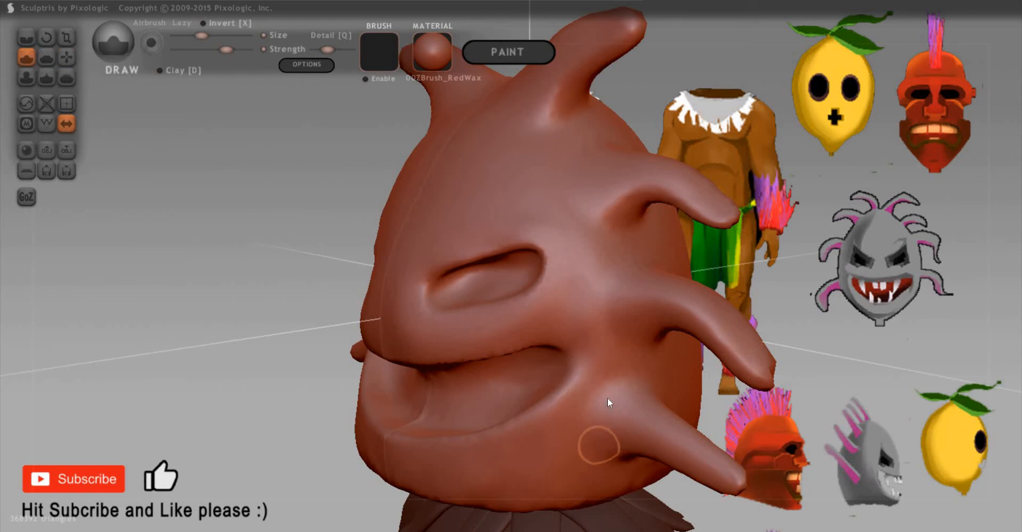
drag(614, 410, 647, 387)
drag(844, 433, 730, 382)
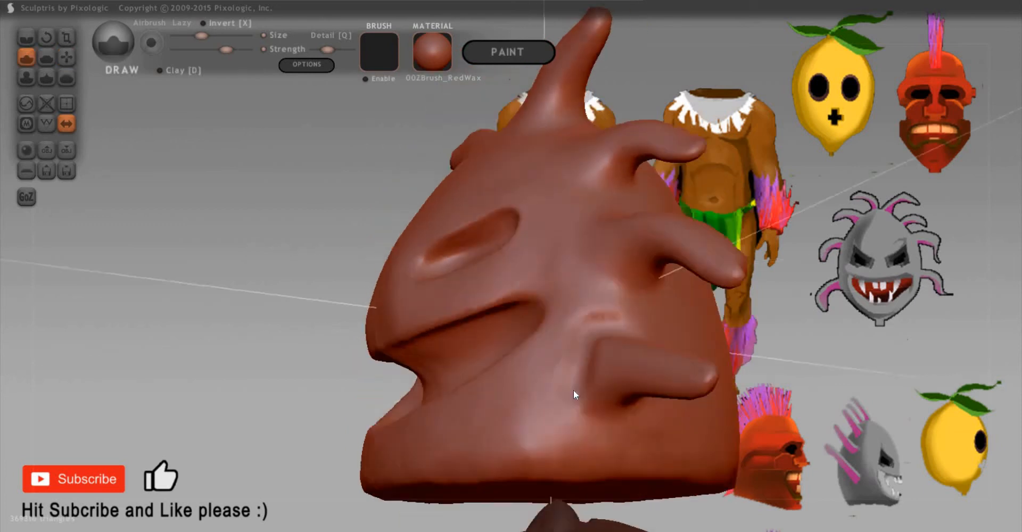
drag(573, 389, 601, 394)
drag(770, 357, 522, 400)
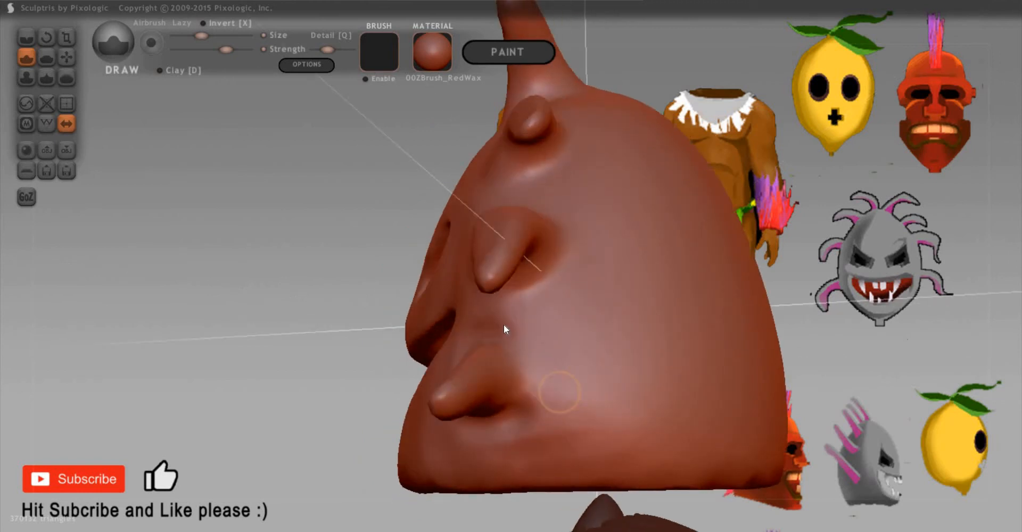
mouse_move(504, 324)
mouse_down()
mouse_move(540, 365)
mouse_move(535, 411)
mouse_move(449, 436)
mouse_up()
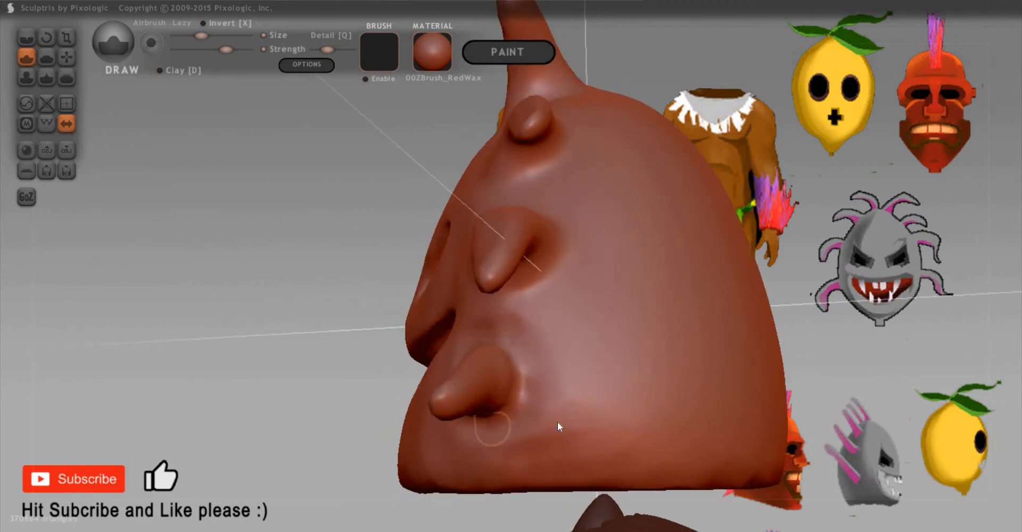
drag(880, 348, 608, 366)
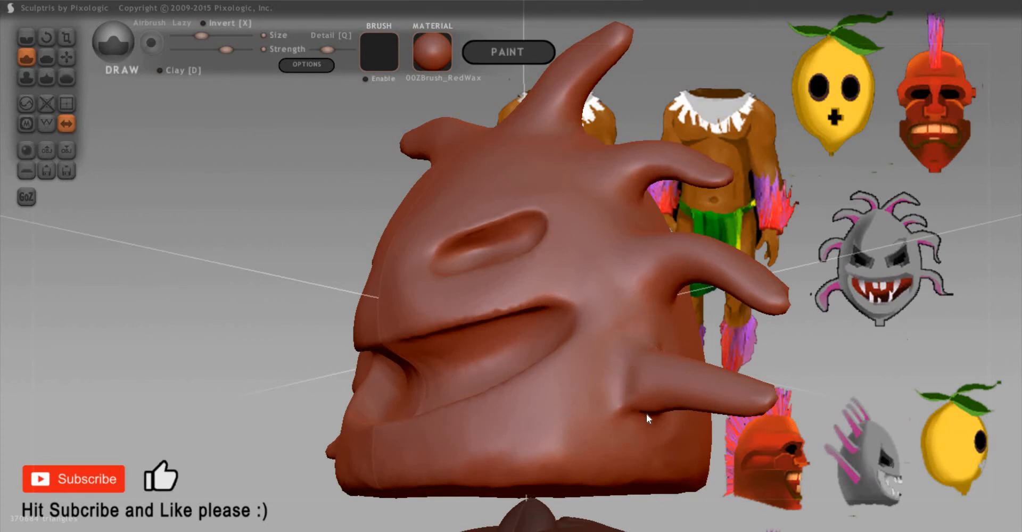
drag(646, 414, 698, 429)
mouse_move(777, 452)
mouse_down()
mouse_move(564, 398)
mouse_move(591, 419)
mouse_move(539, 435)
mouse_up()
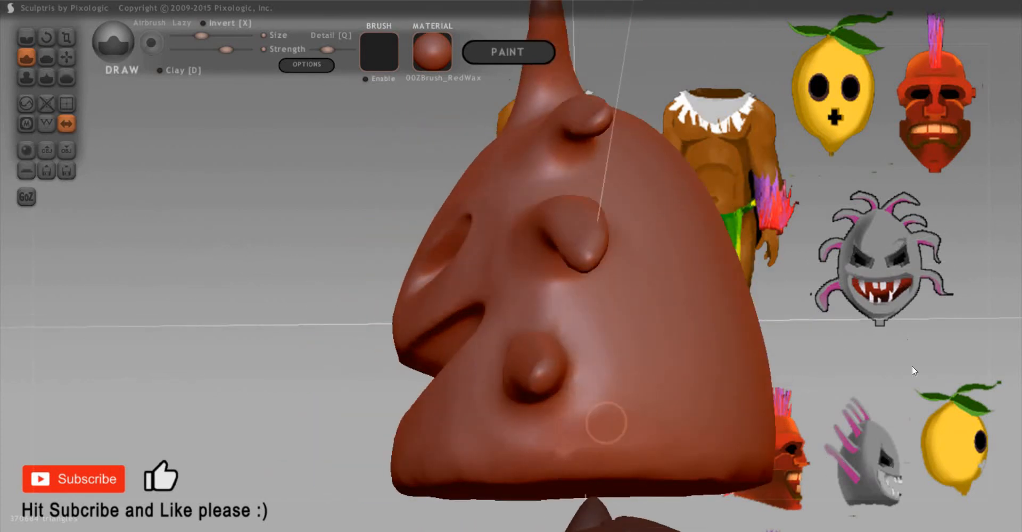
Step: Build up the surface around the bases of the middle side tentacles with the Draw brush
drag(911, 365, 783, 345)
drag(868, 352, 523, 330)
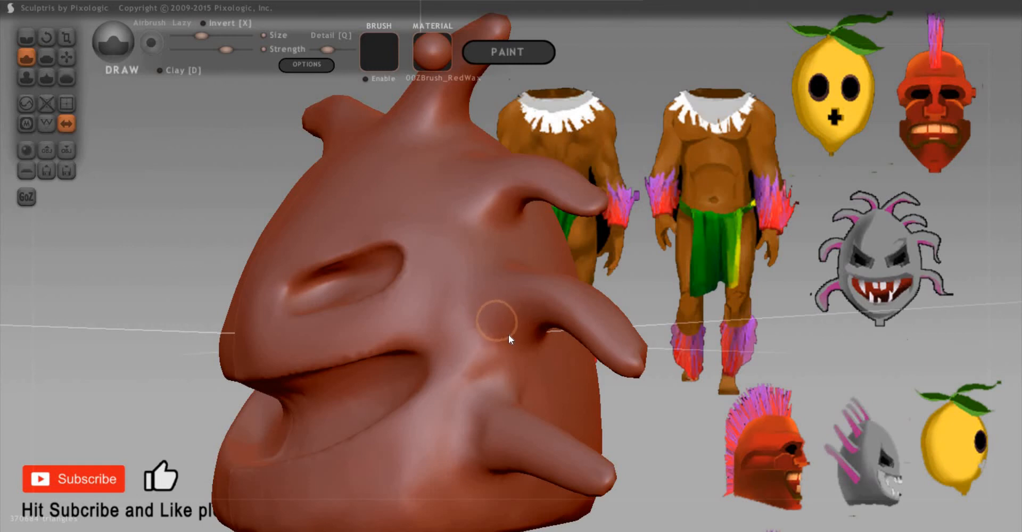
key(d)
mouse_move(508, 335)
mouse_down()
mouse_move(480, 303)
mouse_move(520, 262)
mouse_move(538, 254)
mouse_move(576, 288)
mouse_up()
mouse_move(838, 311)
mouse_down()
mouse_move(585, 301)
mouse_move(512, 361)
mouse_up()
drag(596, 296, 528, 360)
mouse_move(819, 362)
mouse_down()
mouse_move(517, 350)
mouse_move(517, 366)
mouse_up()
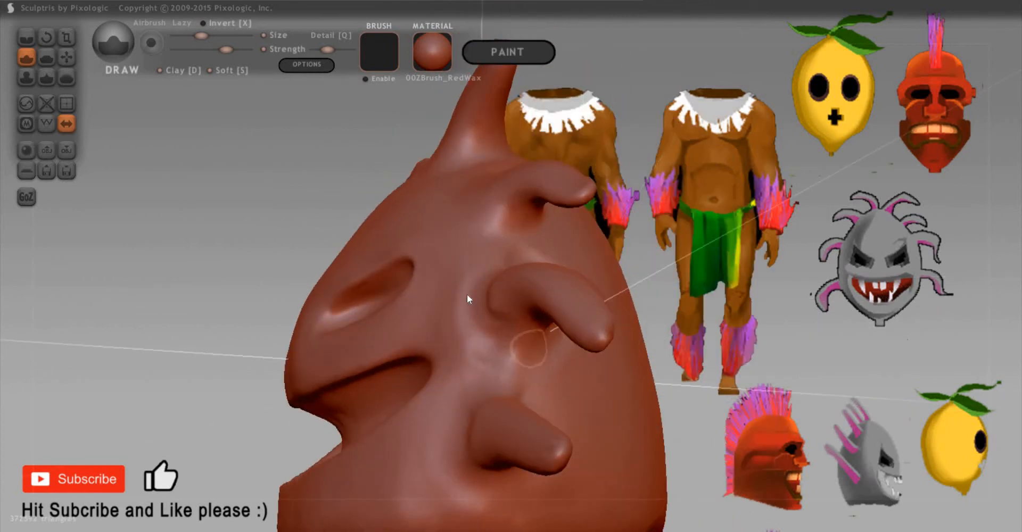
Step: Refine the head surface above, behind and below the middle side tentacles with further Draw strokes
drag(779, 299, 506, 247)
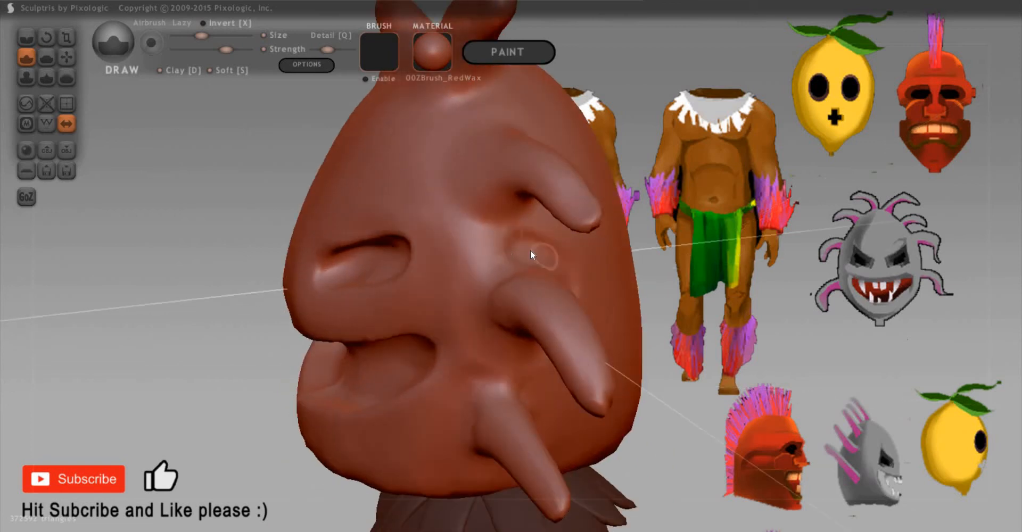
drag(756, 277, 577, 250)
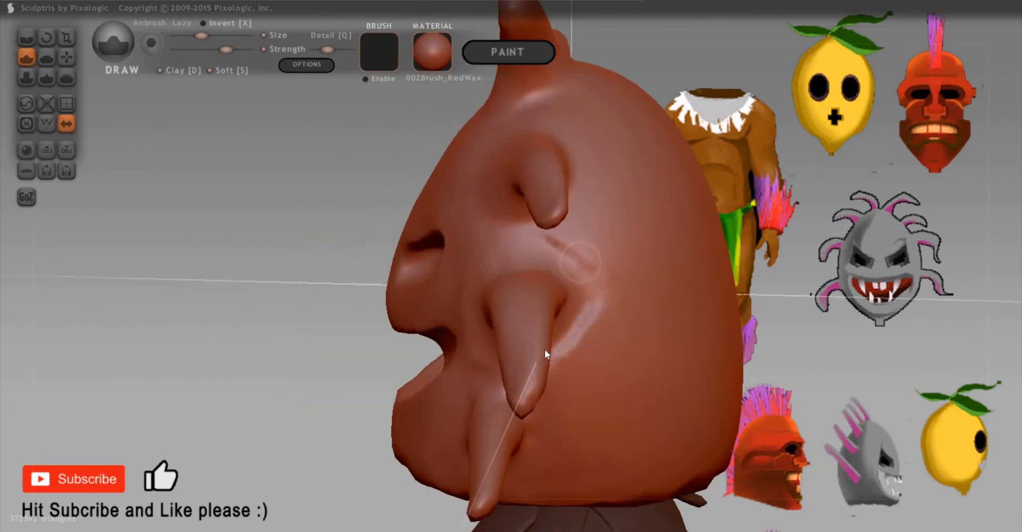
drag(854, 267, 669, 336)
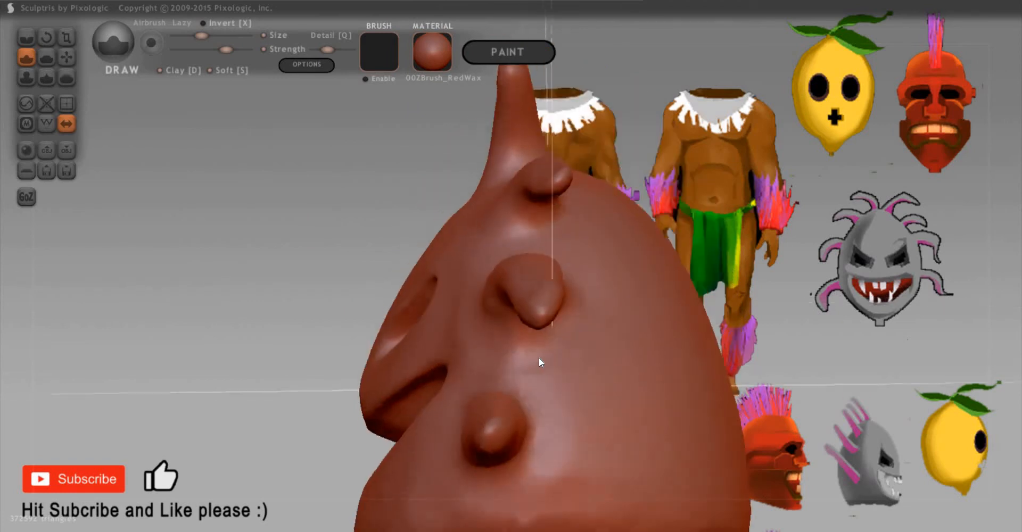
drag(538, 358, 554, 351)
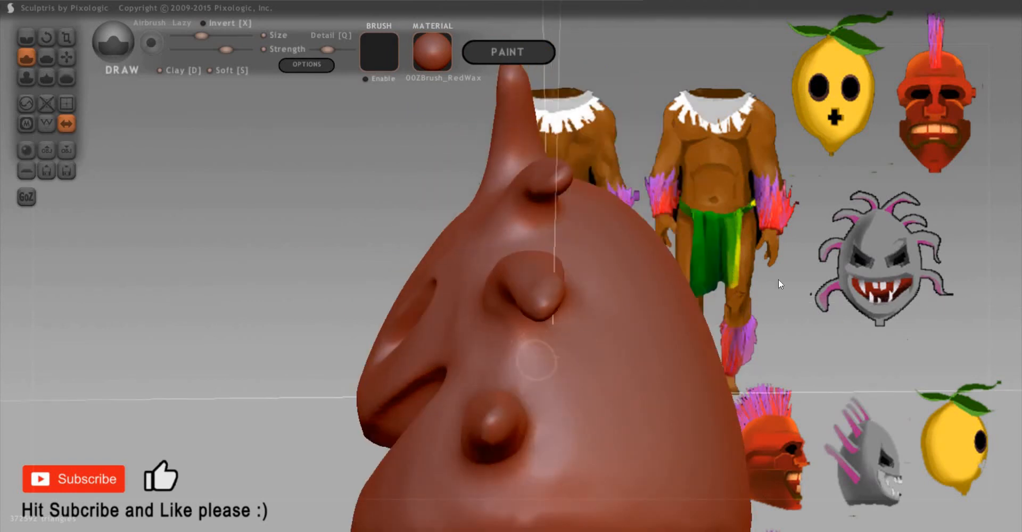
drag(778, 279, 951, 301)
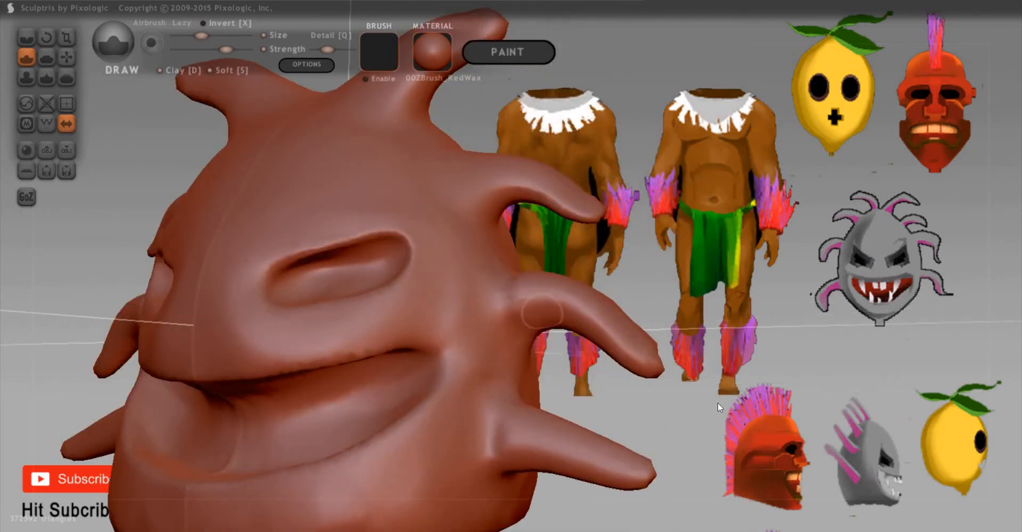
drag(542, 353, 526, 346)
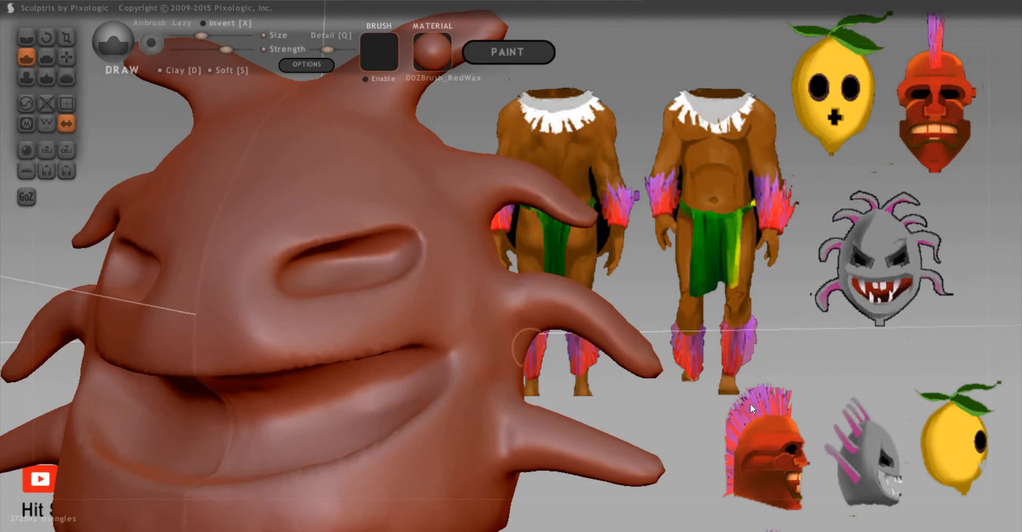
drag(731, 258, 736, 349)
alt+drag(794, 274, 793, 418)
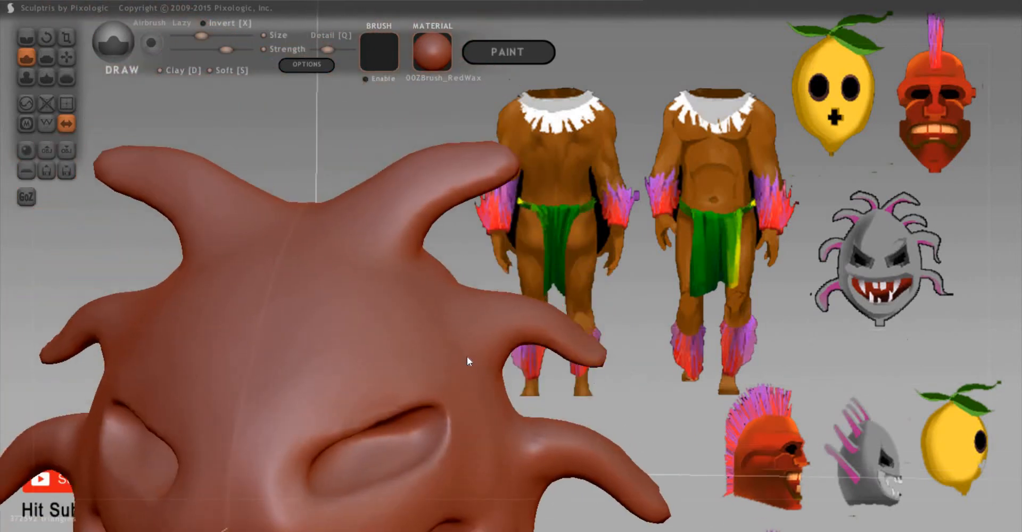
Step: Build up the surface around the bases of the upper side tentacles with the Draw brush
drag(467, 356, 468, 300)
key(d)
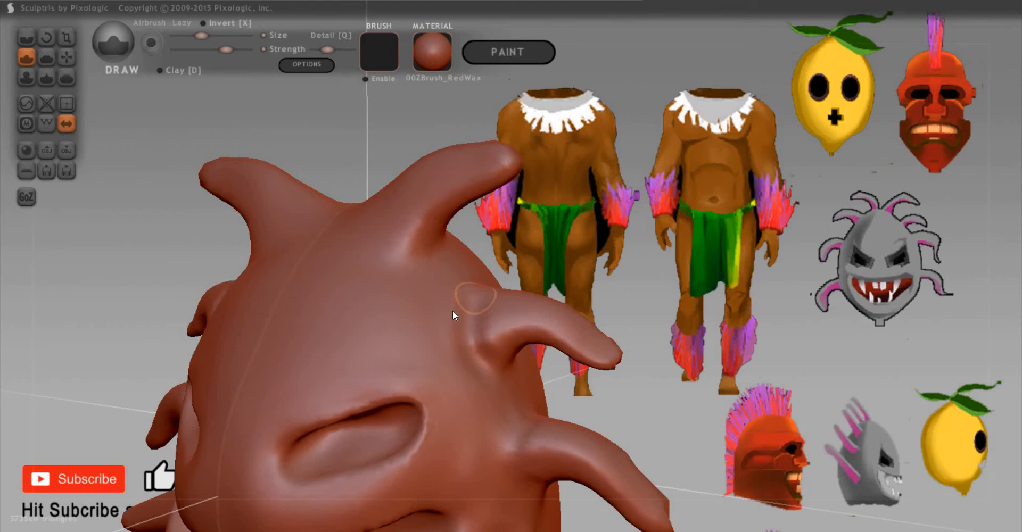
right_drag(454, 312, 461, 292)
drag(462, 290, 490, 274)
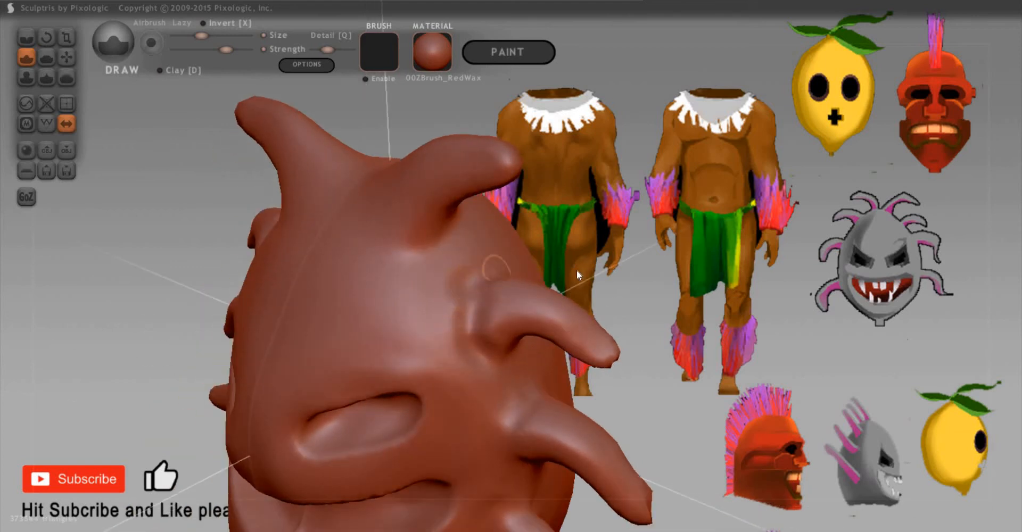
mouse_move(862, 322)
mouse_down()
mouse_move(700, 318)
mouse_move(515, 378)
mouse_move(573, 353)
mouse_move(574, 289)
mouse_up()
right_drag(562, 371, 497, 383)
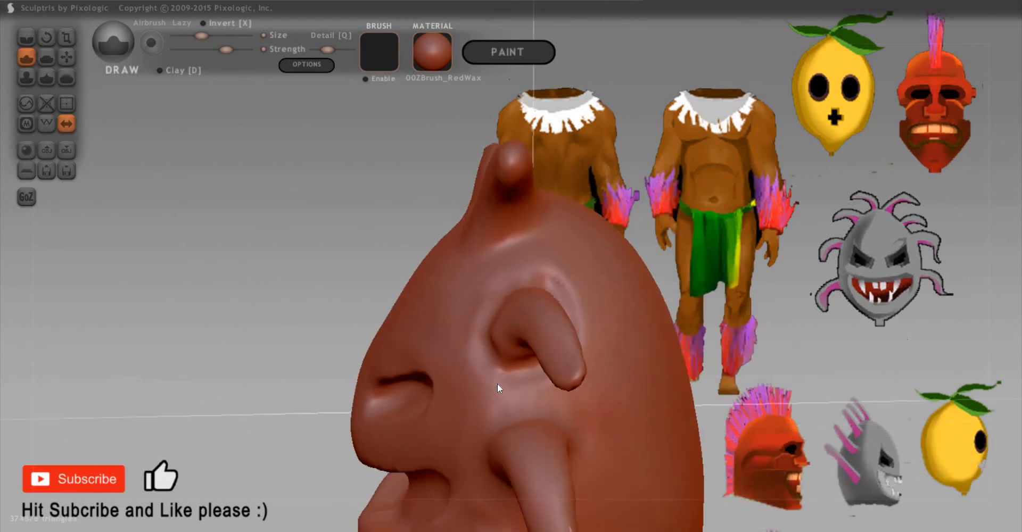
drag(527, 272, 595, 343)
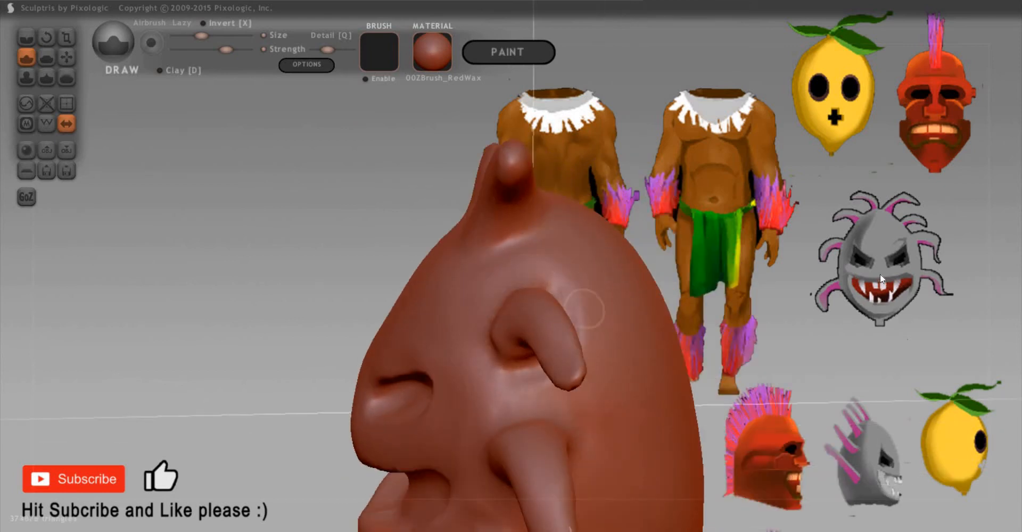
mouse_move(595, 343)
right_down()
mouse_move(585, 378)
mouse_move(574, 374)
right_up()
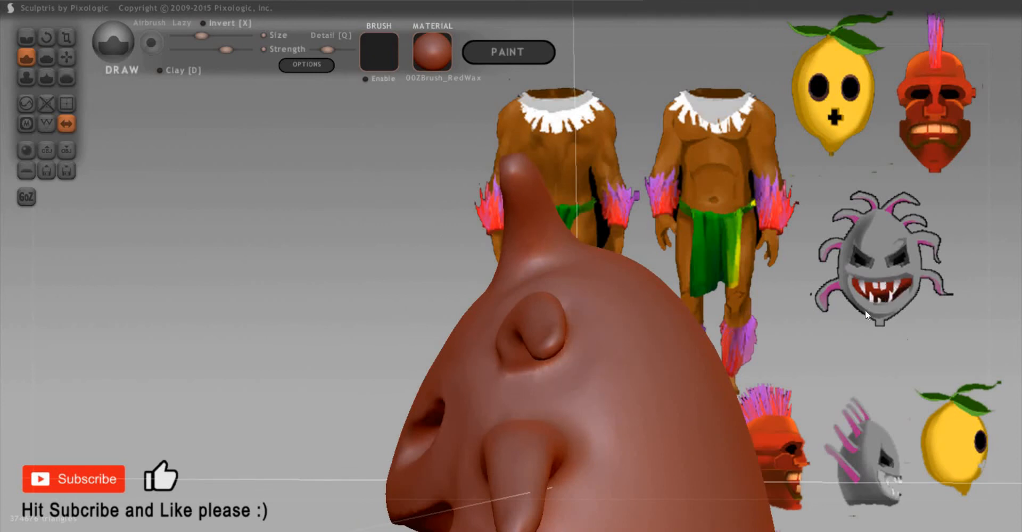
right_drag(566, 295, 555, 286)
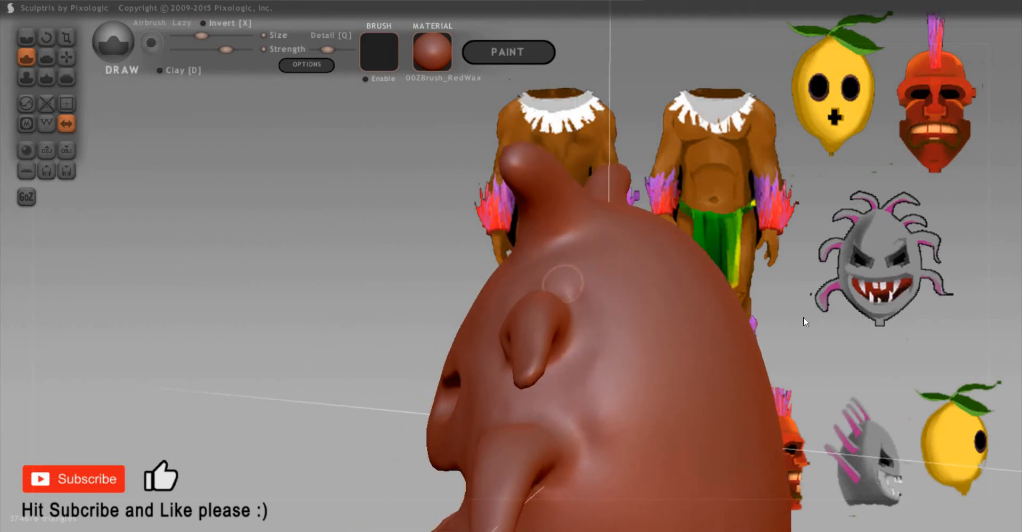
Step: Build up the surface around the bases of the topmost tentacles with the Draw brush
mouse_move(896, 246)
right_down()
mouse_move(913, 248)
mouse_move(883, 276)
mouse_move(912, 278)
mouse_move(745, 301)
mouse_move(515, 301)
right_up()
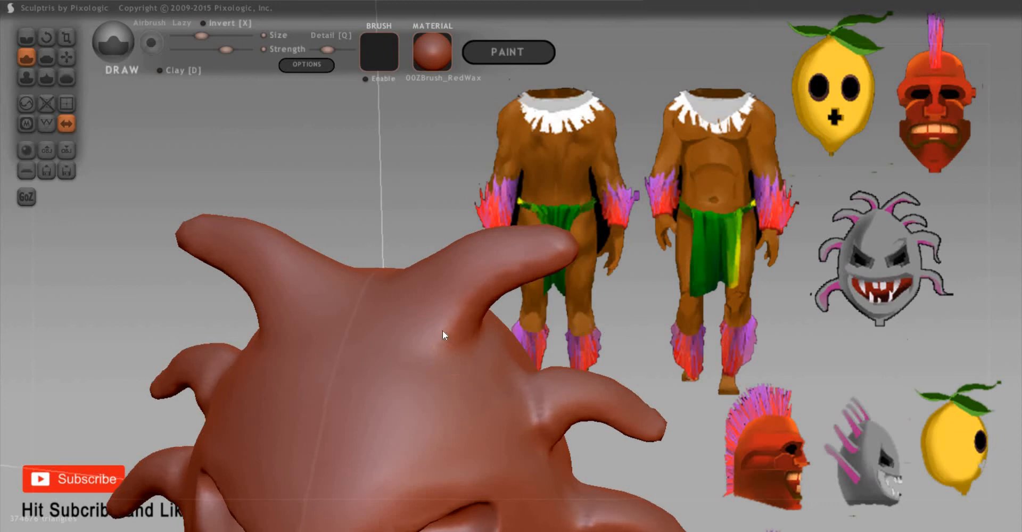
right_drag(442, 329, 437, 329)
right_drag(526, 321, 503, 327)
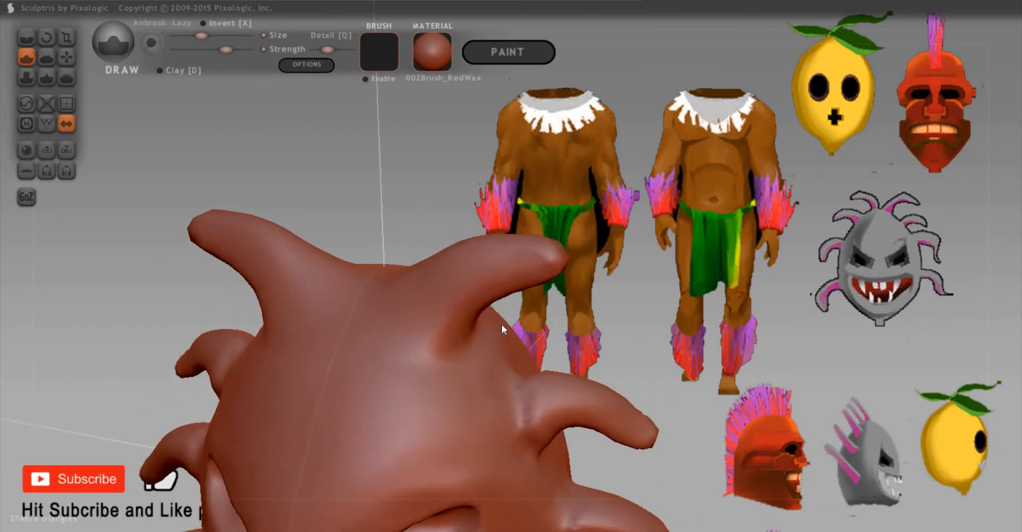
key(d)
mouse_move(383, 292)
right_down()
mouse_move(477, 237)
mouse_move(468, 309)
right_up()
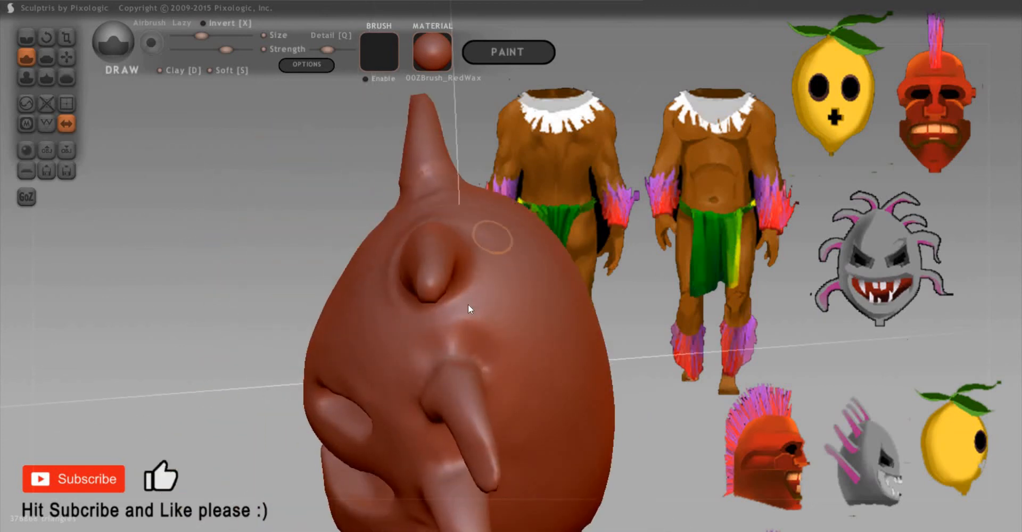
right_drag(589, 341, 388, 342)
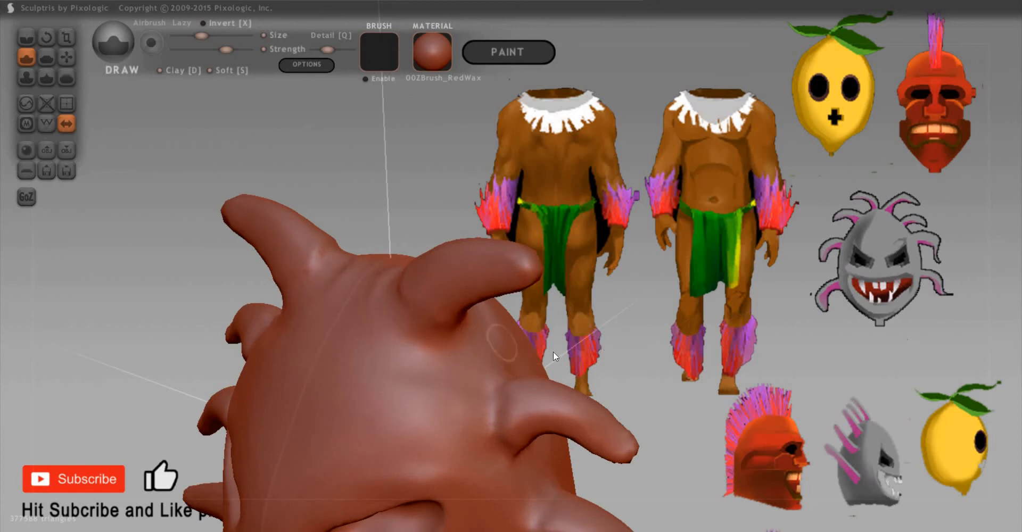
right_drag(486, 283, 497, 246)
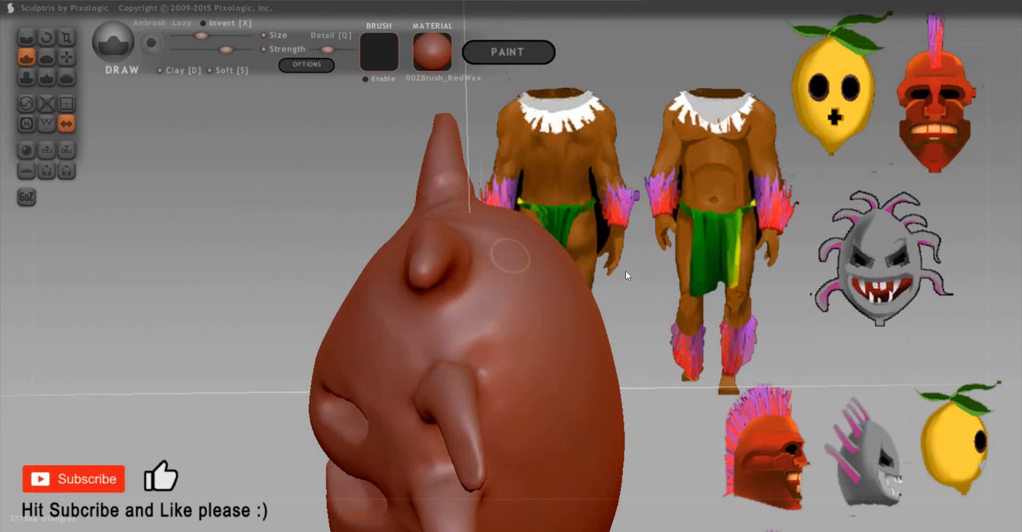
mouse_move(624, 270)
right_down()
mouse_move(530, 251)
mouse_move(551, 231)
right_up()
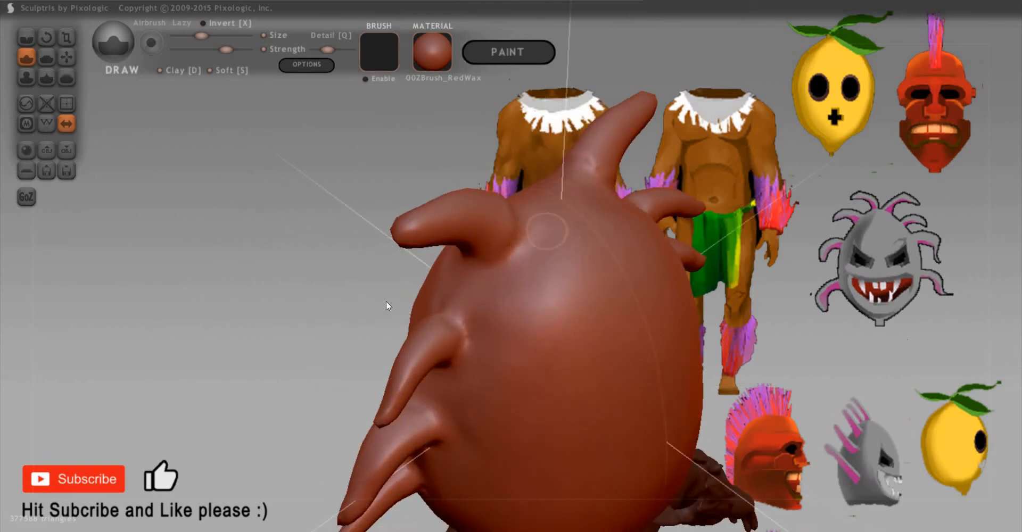
right_drag(690, 296, 675, 302)
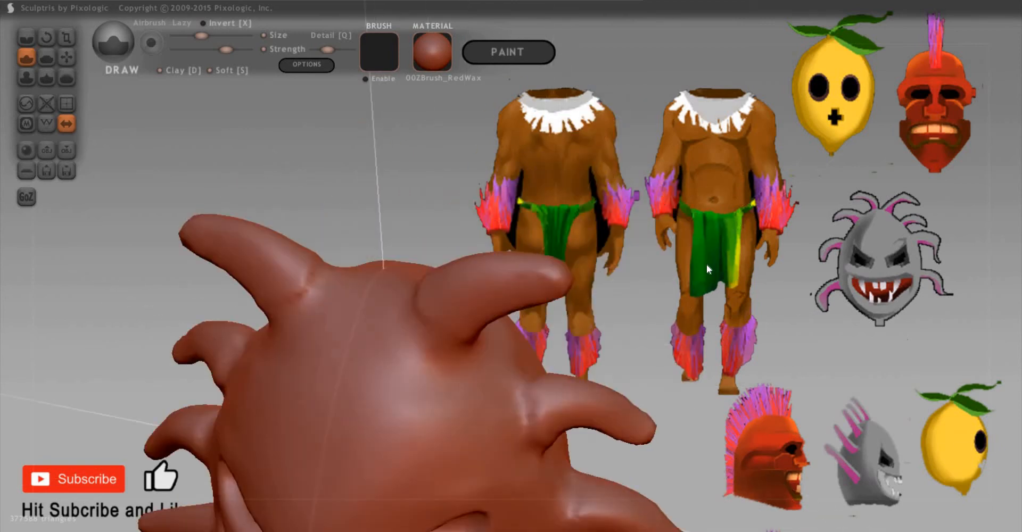
mouse_move(706, 264)
right_down()
mouse_move(739, 288)
mouse_move(724, 254)
right_up()
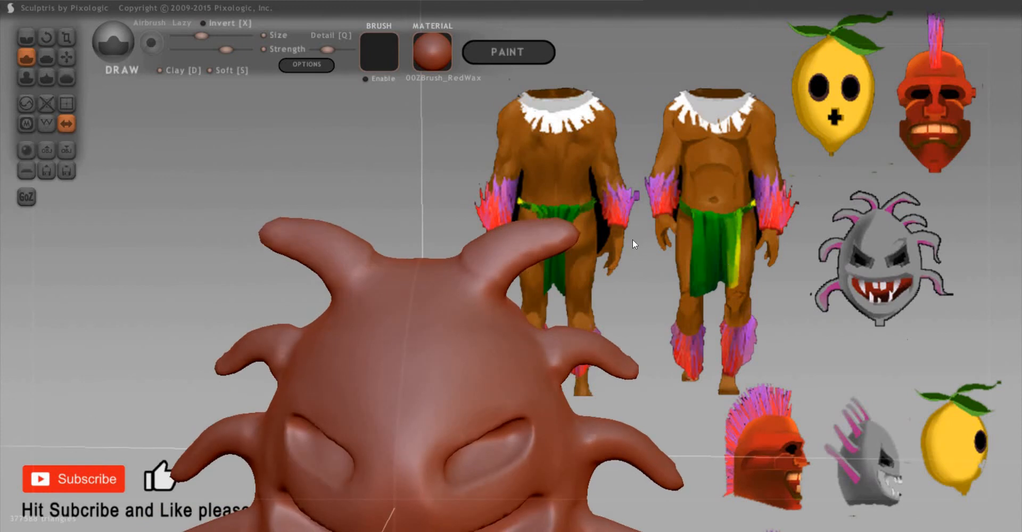
mouse_move(603, 241)
right_down()
mouse_move(663, 249)
mouse_move(589, 245)
mouse_move(632, 253)
right_up()
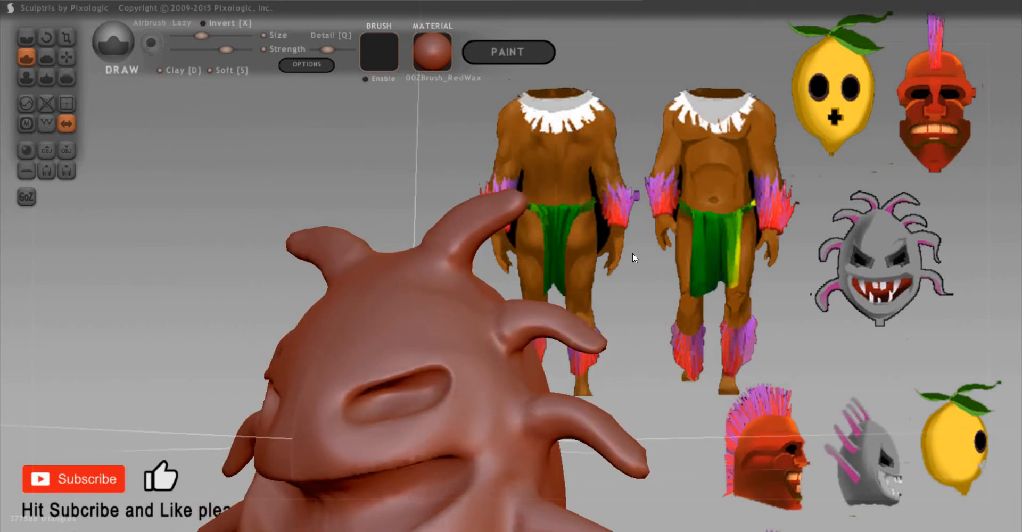
Step: Flatten the sides of the topmost tentacles with a smaller Flatten brush, switching its plane lock setting
key(f)
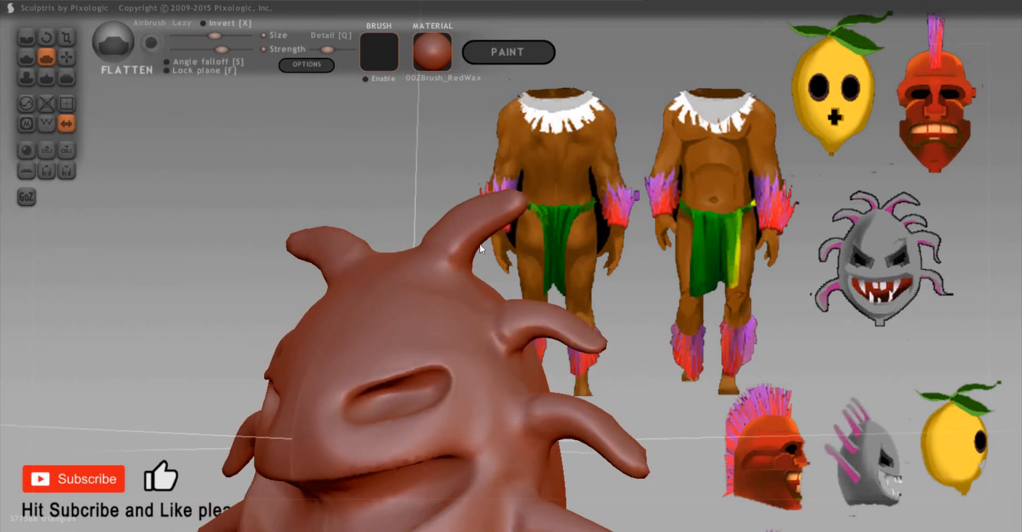
key(space)
mouse_move(497, 190)
mouse_down()
mouse_move(455, 238)
mouse_move(464, 243)
mouse_up()
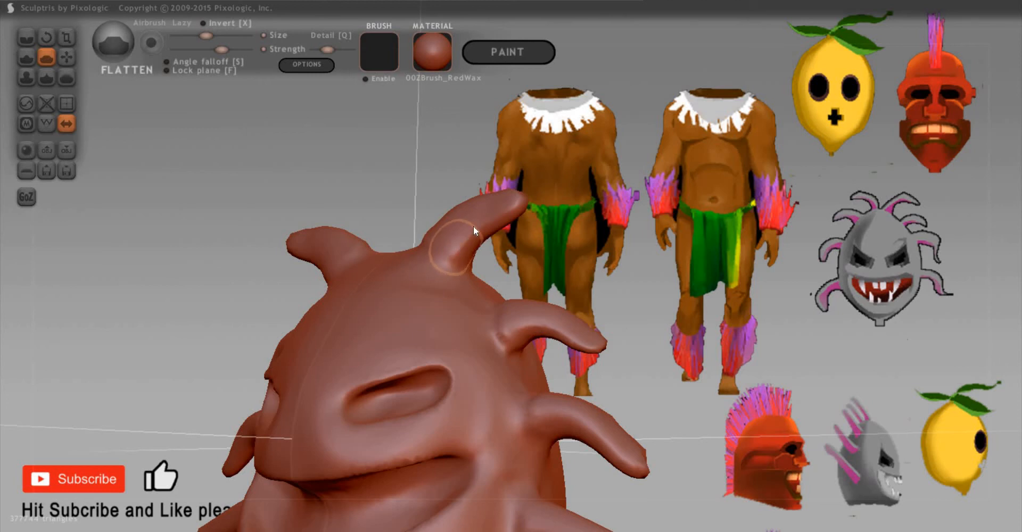
key(f)
drag(474, 226, 474, 222)
drag(574, 223, 555, 219)
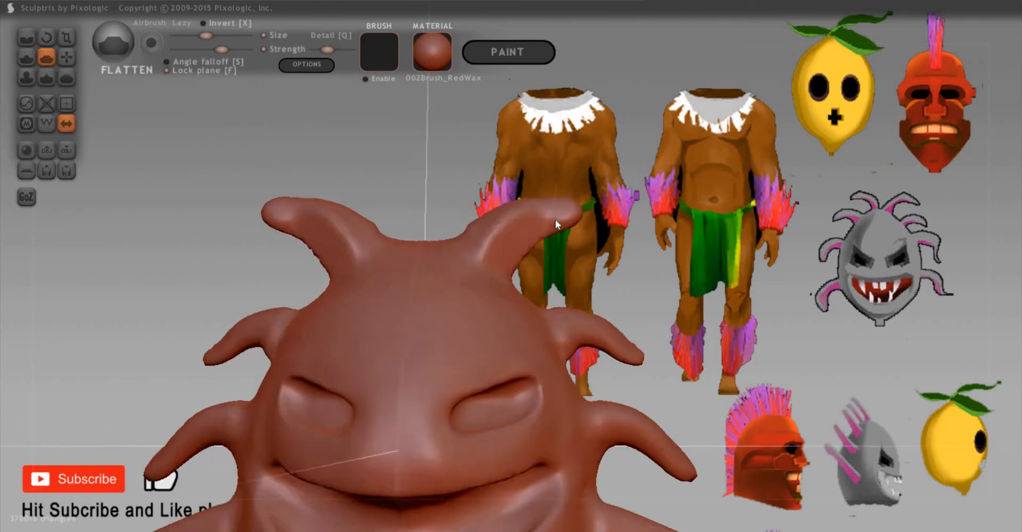
mouse_move(639, 278)
mouse_down()
mouse_move(632, 294)
mouse_move(583, 260)
mouse_move(576, 270)
mouse_move(583, 261)
mouse_up()
drag(468, 261, 532, 341)
drag(655, 336, 560, 327)
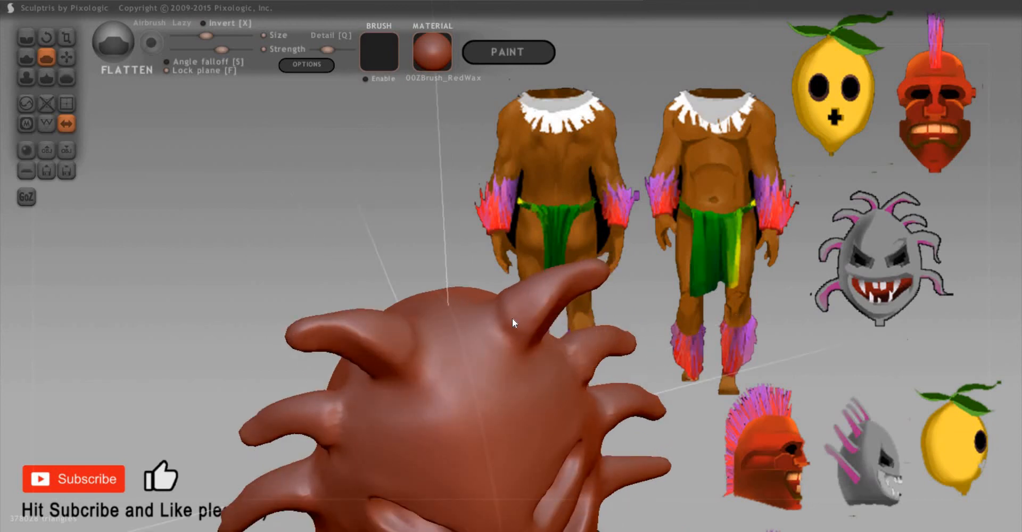
Step: Reshape the bases of the topmost tentacles, including their rear side, with the Scale brush
key(3)
drag(496, 334, 626, 350)
right_drag(538, 366, 432, 331)
right_drag(497, 312, 488, 266)
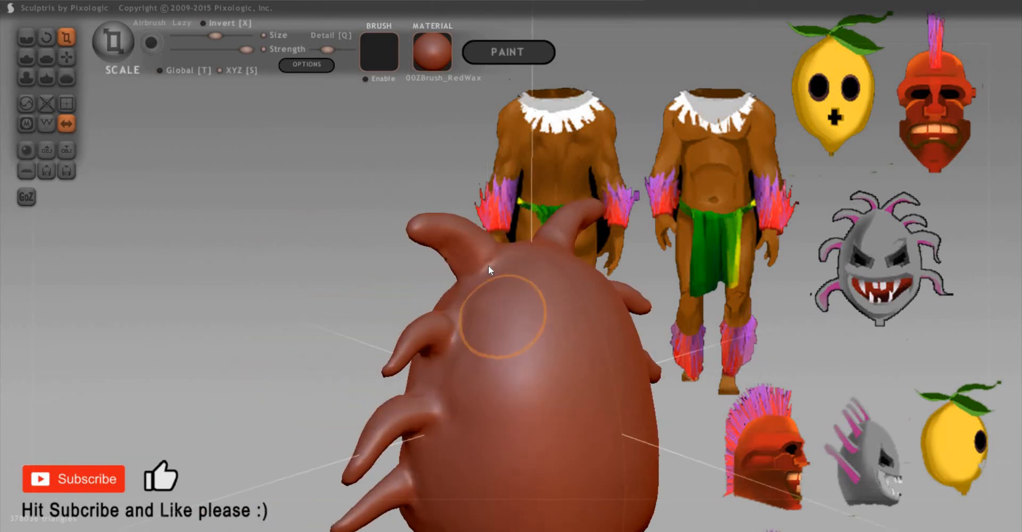
mouse_move(484, 264)
mouse_down()
mouse_move(465, 278)
mouse_move(487, 262)
mouse_up()
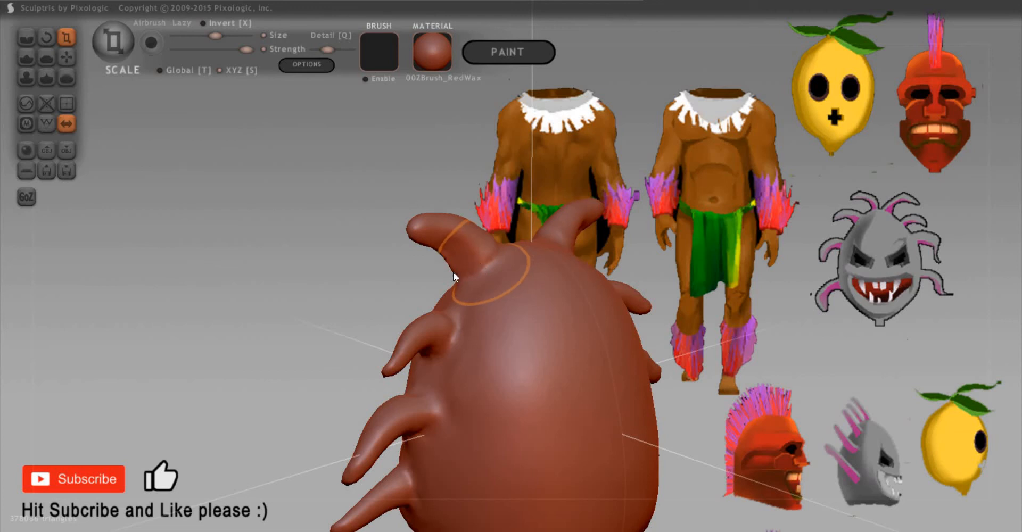
mouse_move(453, 273)
mouse_down()
mouse_move(436, 269)
mouse_move(494, 276)
mouse_move(500, 293)
mouse_up()
Step: Build up slanted, angry brow ridges above the eye sockets with the Draw brush, undoing an unwanted stroke
key(g)
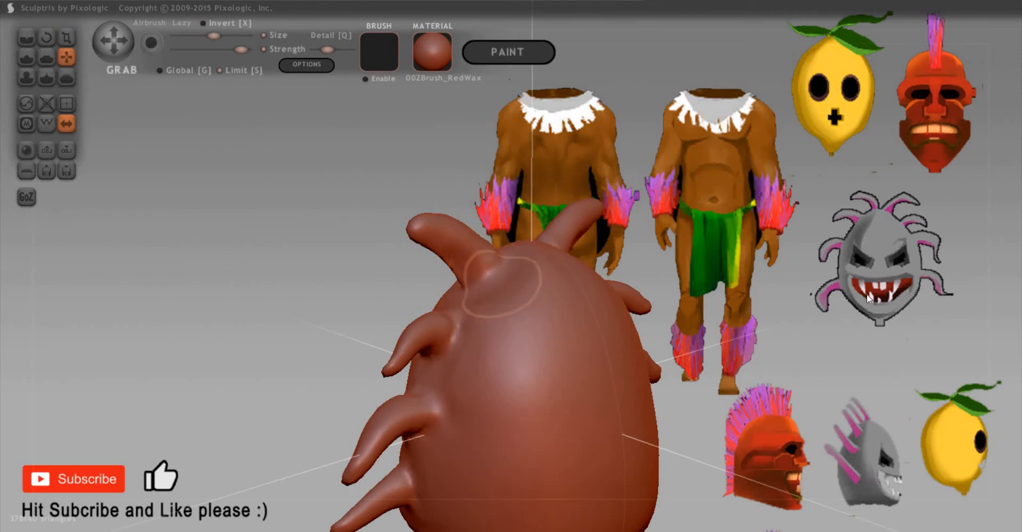
drag(694, 300, 470, 375)
scroll(810, 360, up, 3)
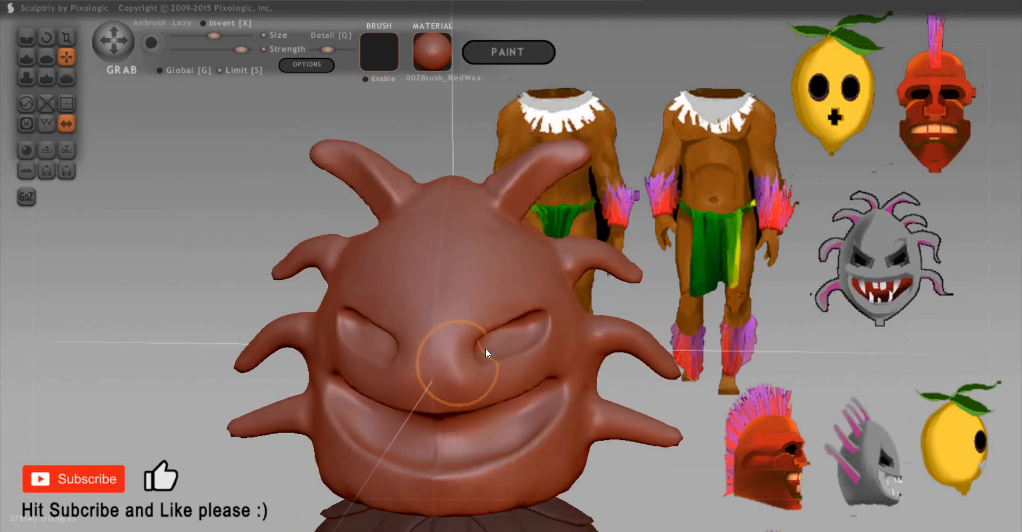
key(e)
mouse_move(464, 358)
mouse_down()
mouse_move(456, 338)
mouse_move(458, 367)
mouse_move(467, 338)
mouse_up()
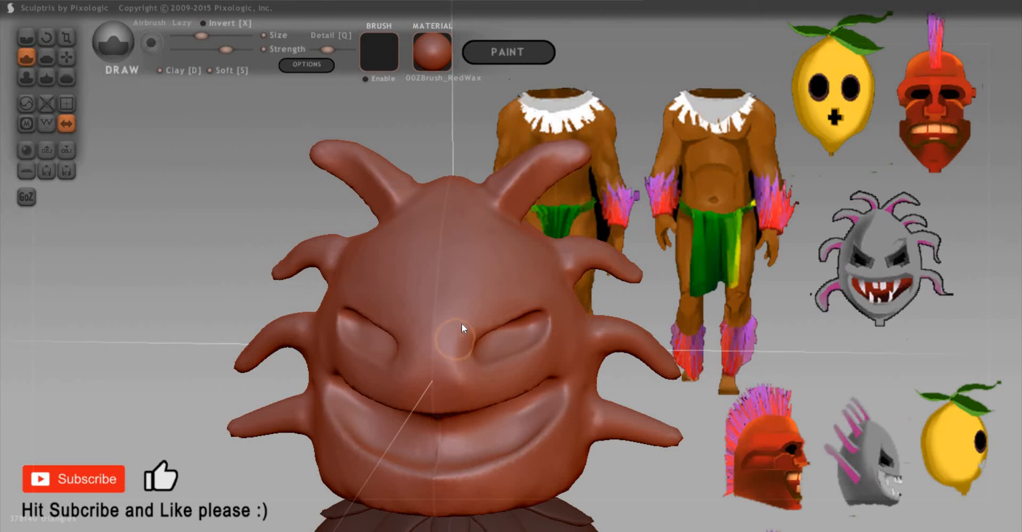
key(ctrl+z)
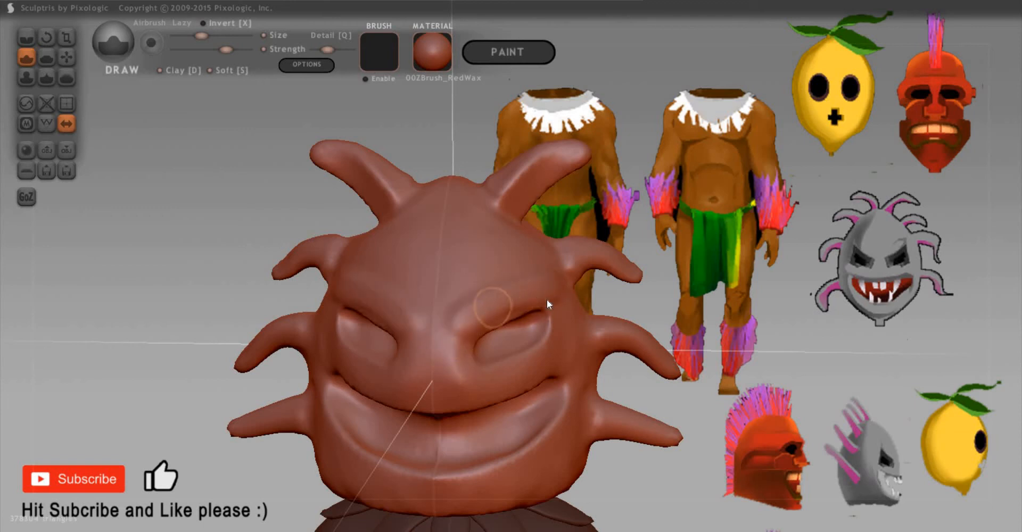
mouse_move(470, 324)
mouse_down()
mouse_move(527, 295)
mouse_move(566, 304)
mouse_move(556, 279)
mouse_up()
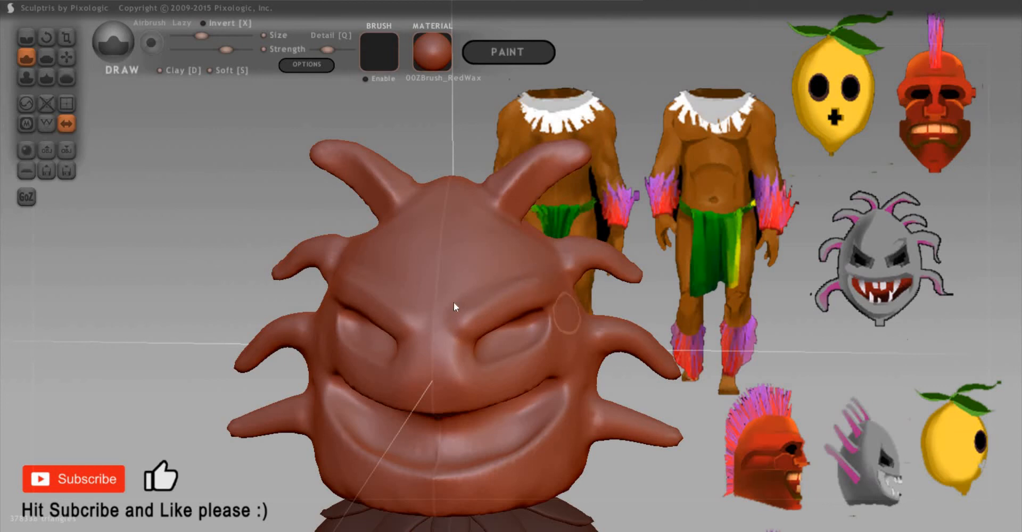
middle_drag(454, 321, 452, 290)
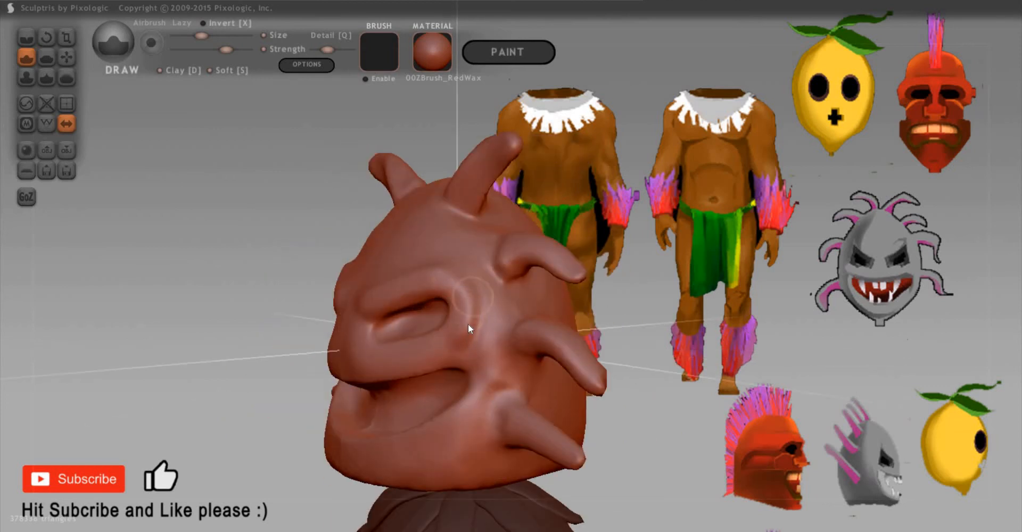
drag(803, 347, 832, 347)
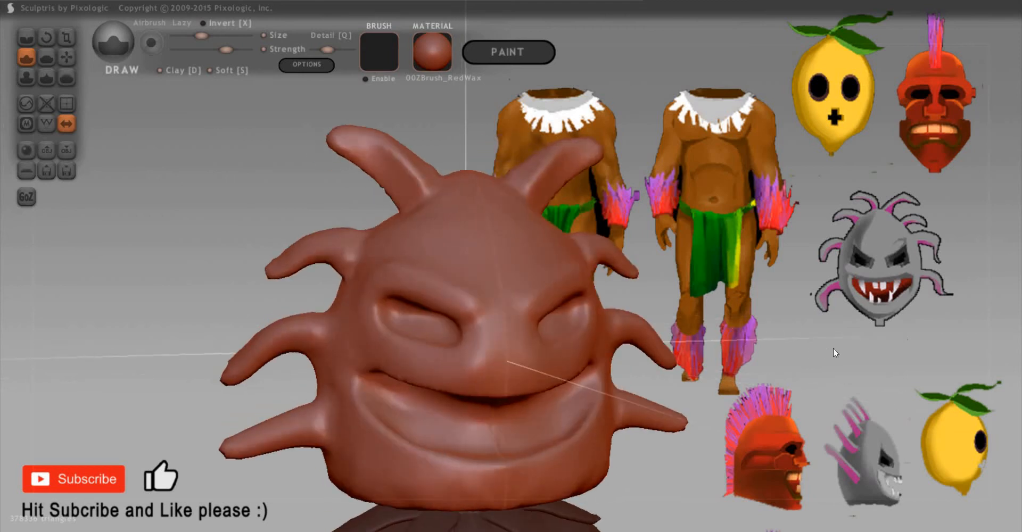
Step: Sharpen the inner and outer corners of the eye sockets with the Pinch brush
scroll(805, 346, up, 3)
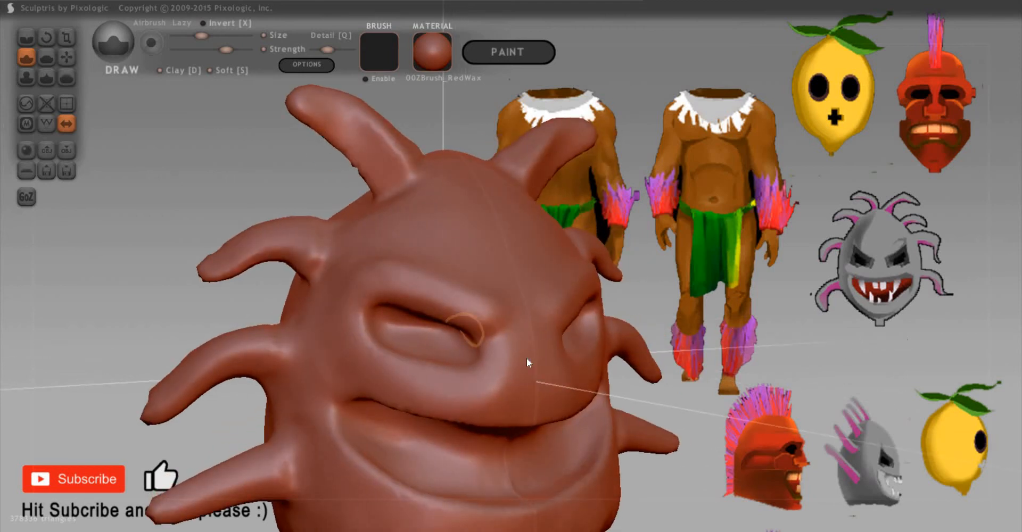
scroll(464, 324, up, 3)
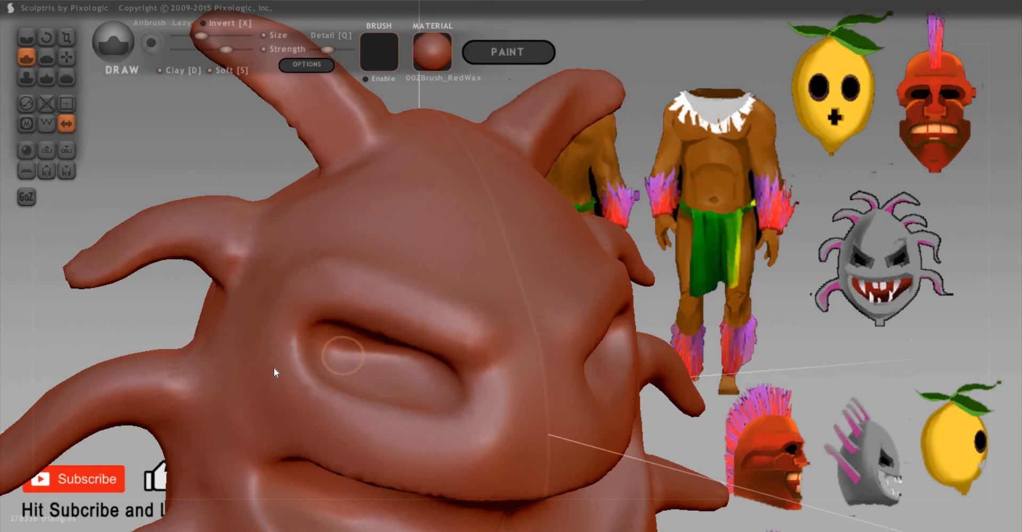
key(p)
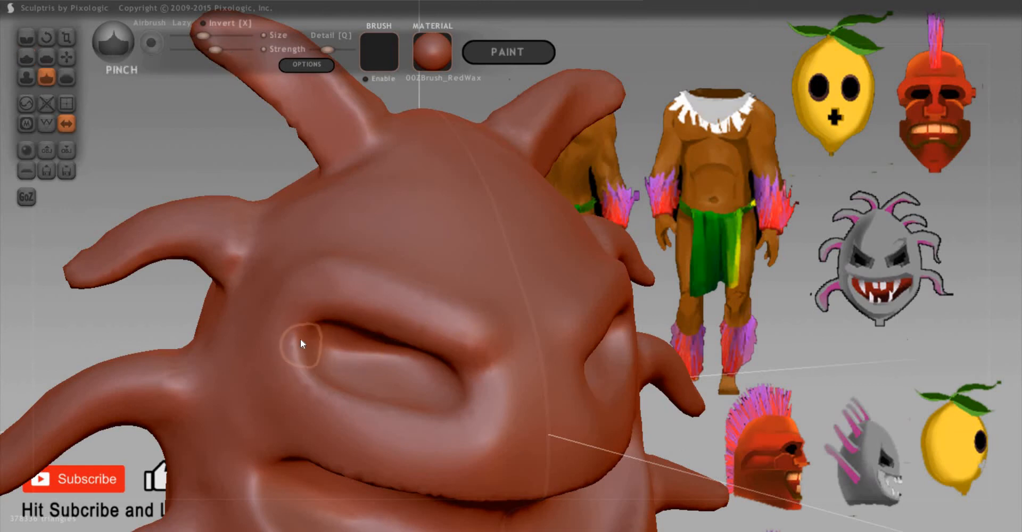
drag(300, 339, 317, 362)
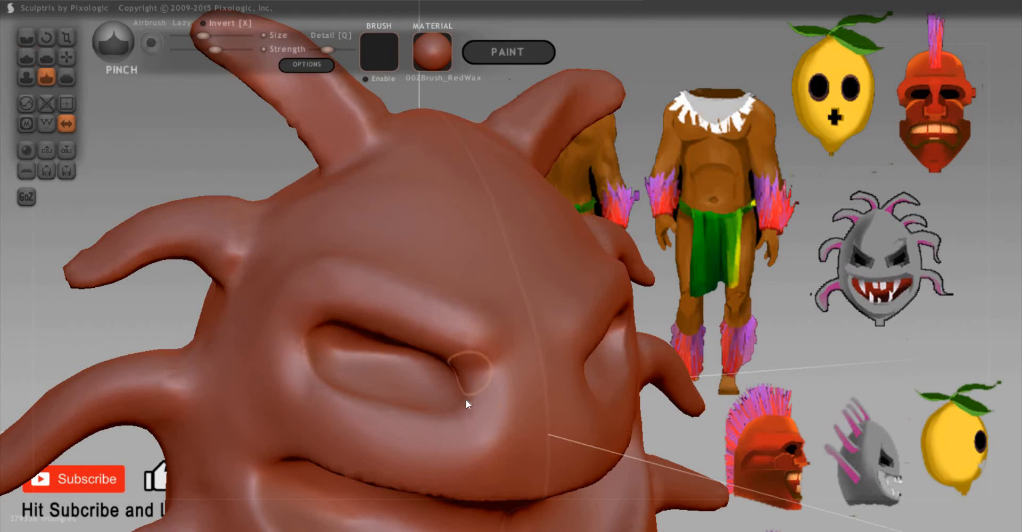
drag(464, 416, 463, 381)
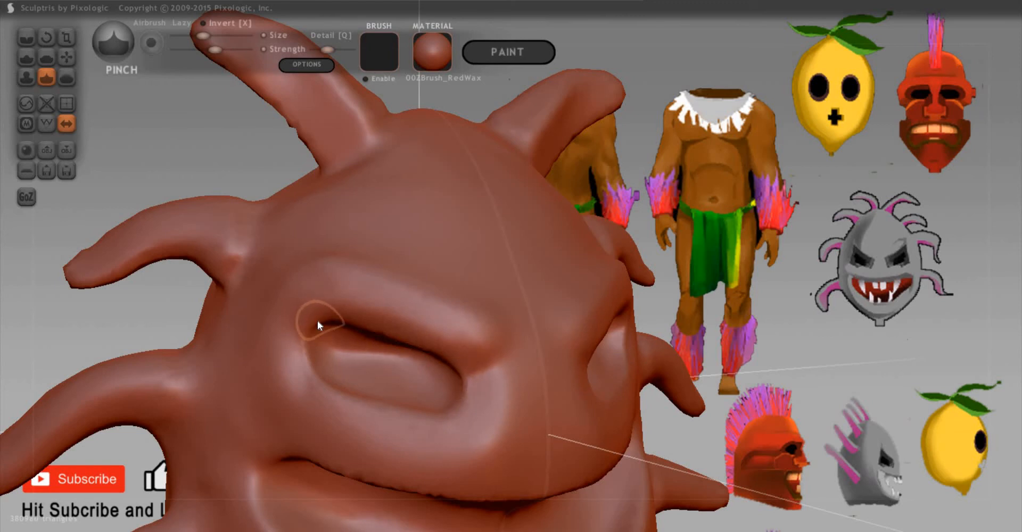
drag(330, 337, 315, 315)
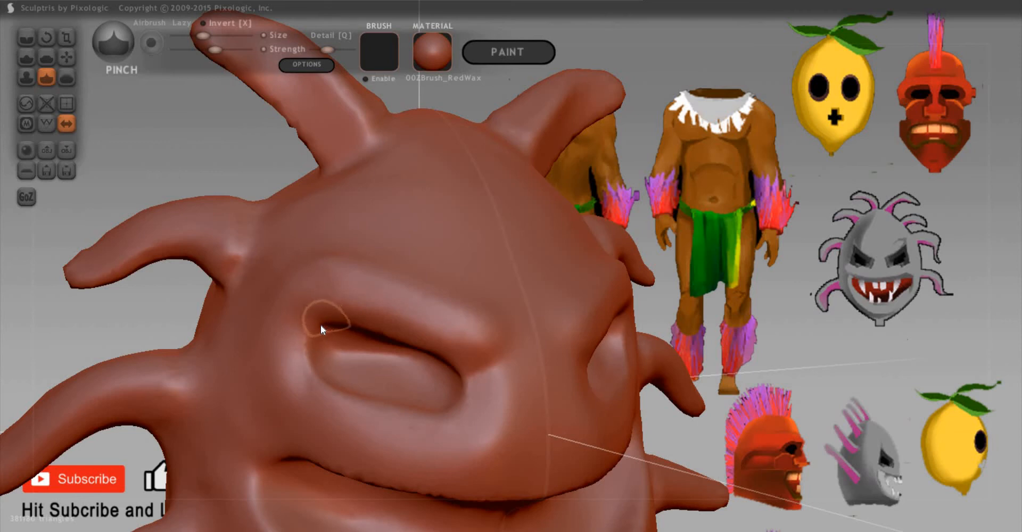
drag(334, 341, 320, 331)
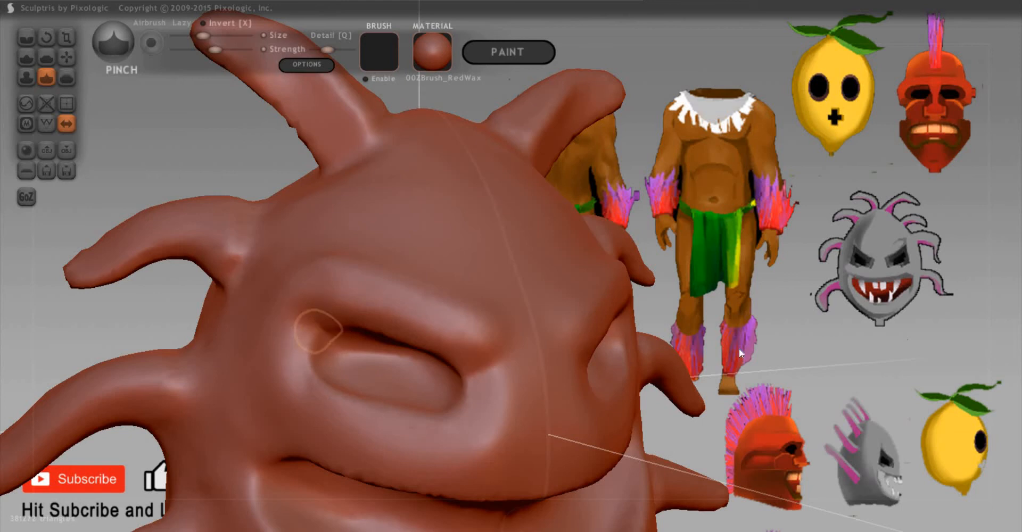
Step: Pinch the inner corners and lower rims of the eye sockets to crisp up their edges
right_drag(453, 345, 472, 352)
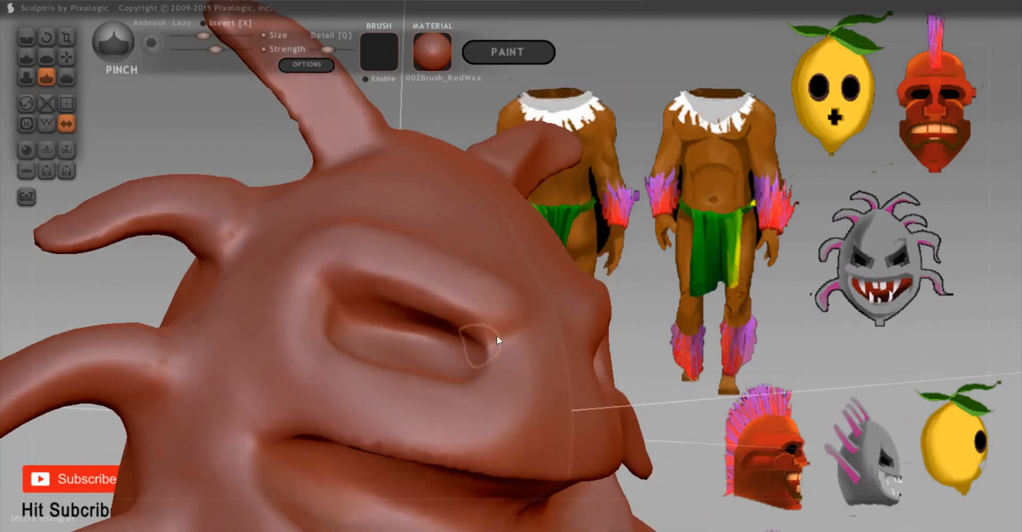
mouse_move(496, 338)
mouse_down()
mouse_move(484, 351)
mouse_move(486, 342)
mouse_up()
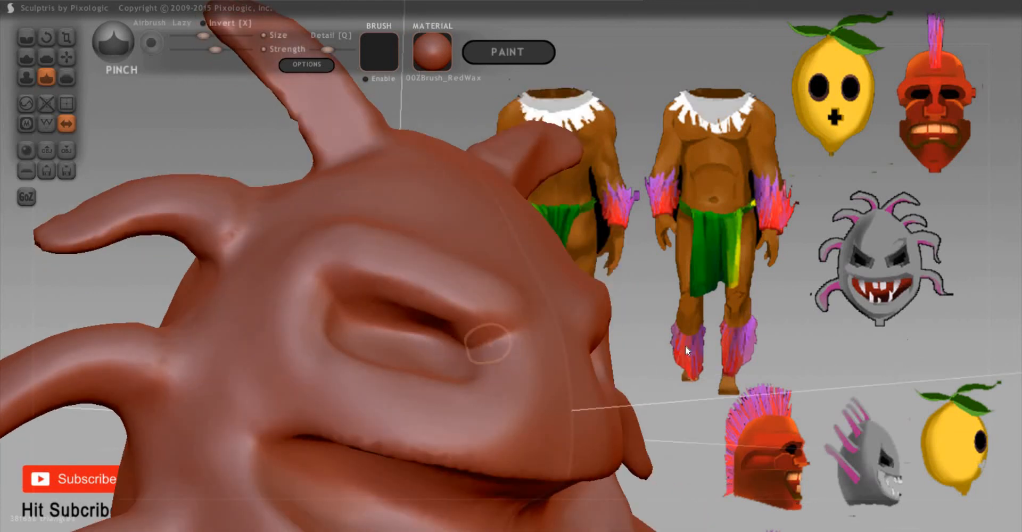
mouse_move(487, 343)
right_down()
mouse_move(466, 428)
mouse_move(457, 424)
right_up()
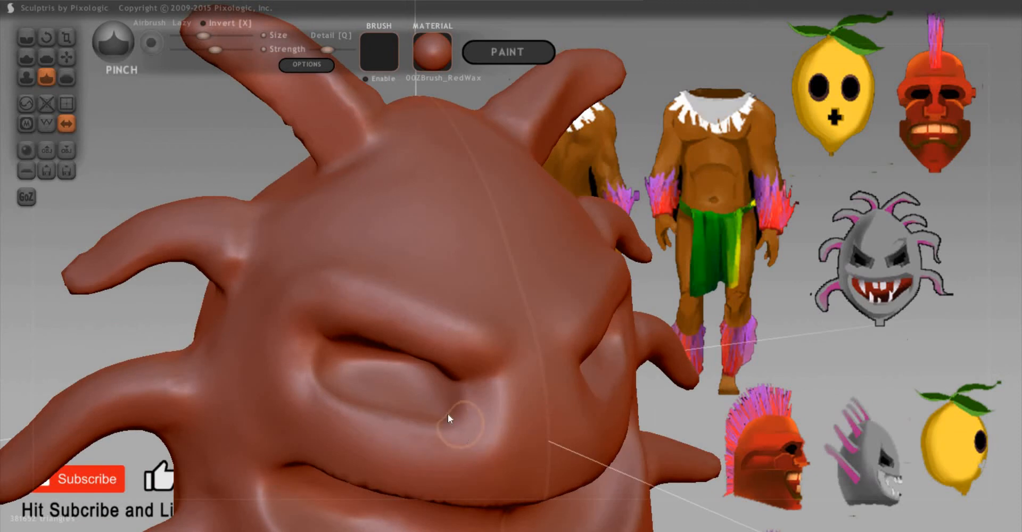
mouse_move(448, 414)
mouse_down()
mouse_move(376, 410)
mouse_move(317, 387)
mouse_up()
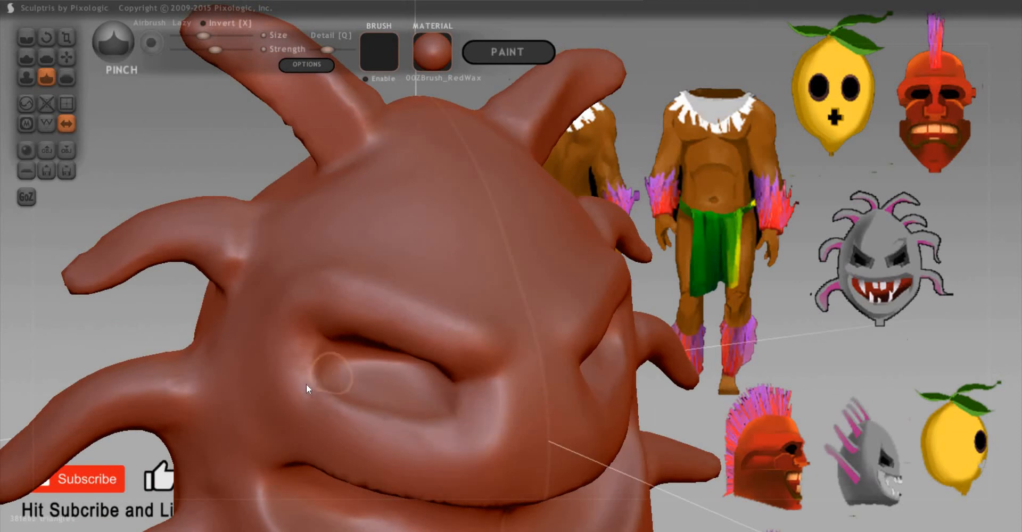
mouse_move(807, 261)
right_down()
mouse_move(780, 293)
mouse_move(702, 253)
right_up()
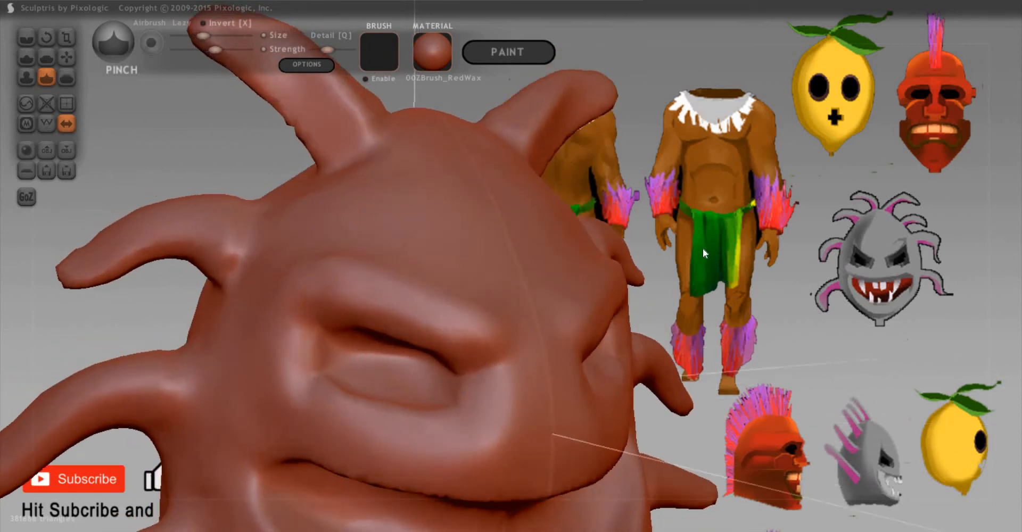
mouse_move(702, 254)
mouse_down()
mouse_move(807, 274)
mouse_move(796, 303)
mouse_up()
drag(144, 330, 225, 339)
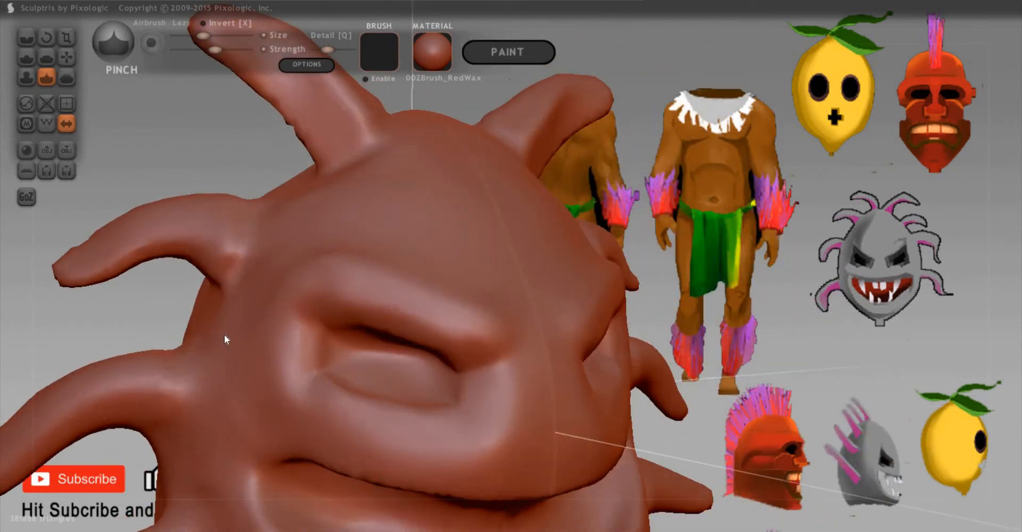
Step: Flatten the brow ridge and the raised rim around the eye sockets with the Flatten brush
key(5)
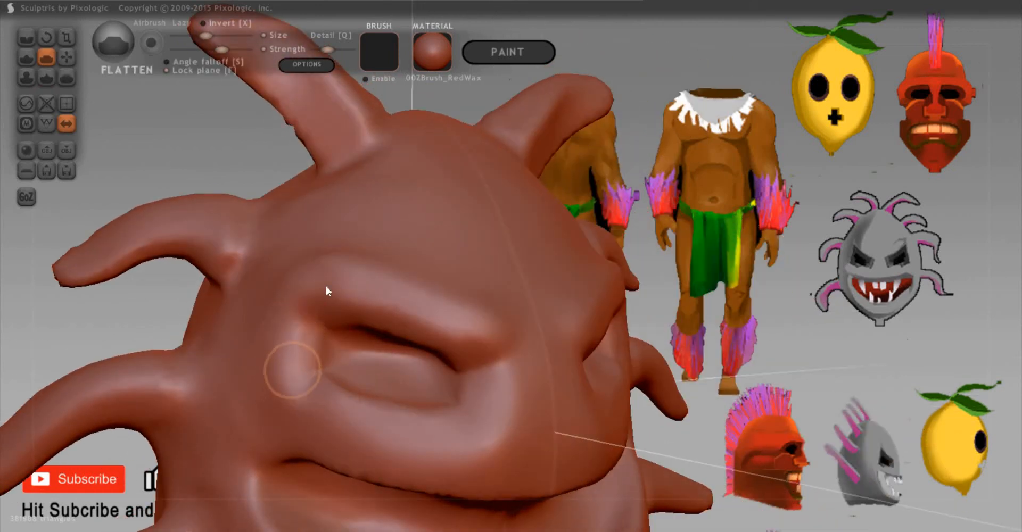
mouse_move(326, 286)
mouse_down()
mouse_move(314, 292)
mouse_move(426, 323)
mouse_move(522, 379)
mouse_move(507, 357)
mouse_move(515, 385)
mouse_move(504, 439)
mouse_up()
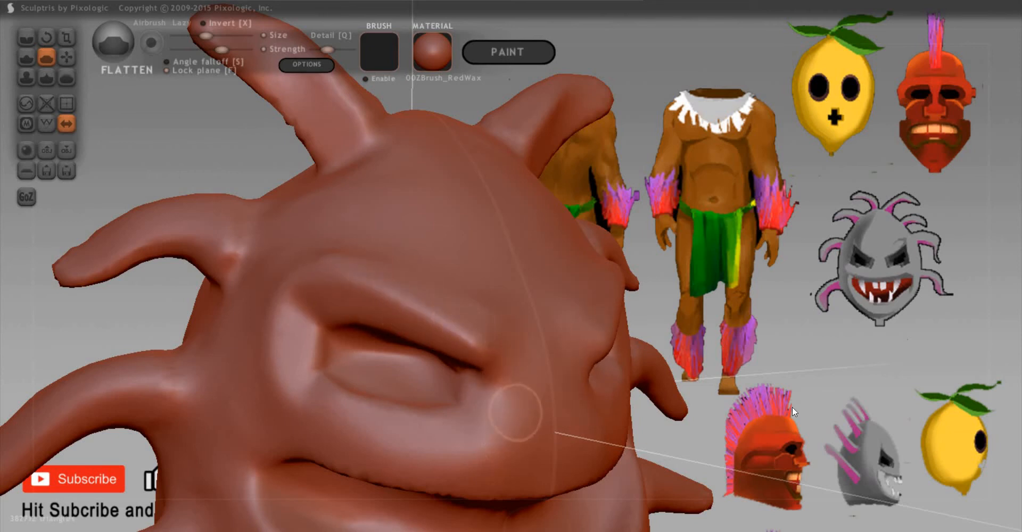
scroll(798, 421, down, 4)
drag(803, 439, 490, 456)
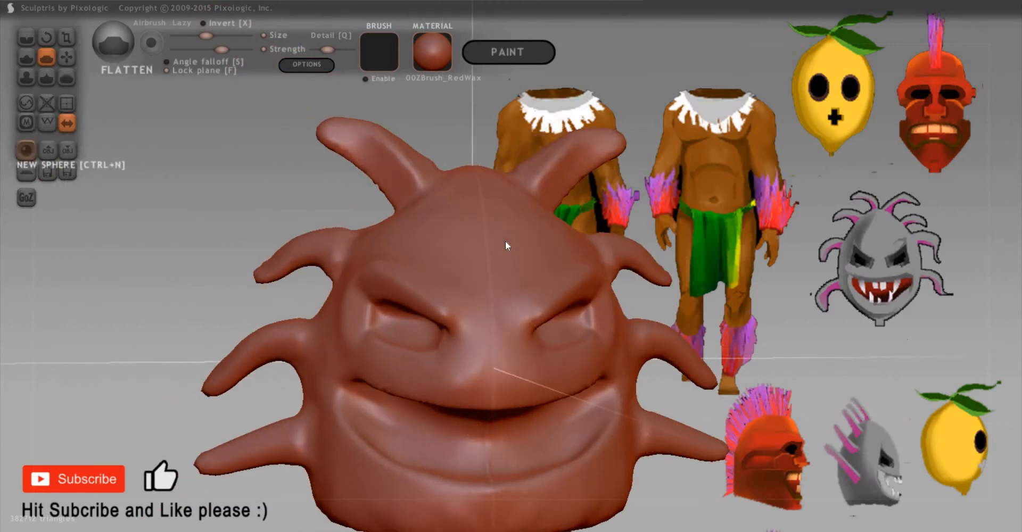
Step: Add a new sphere to the scene as a mirrored pair in front of the face
key(ctrl+n)
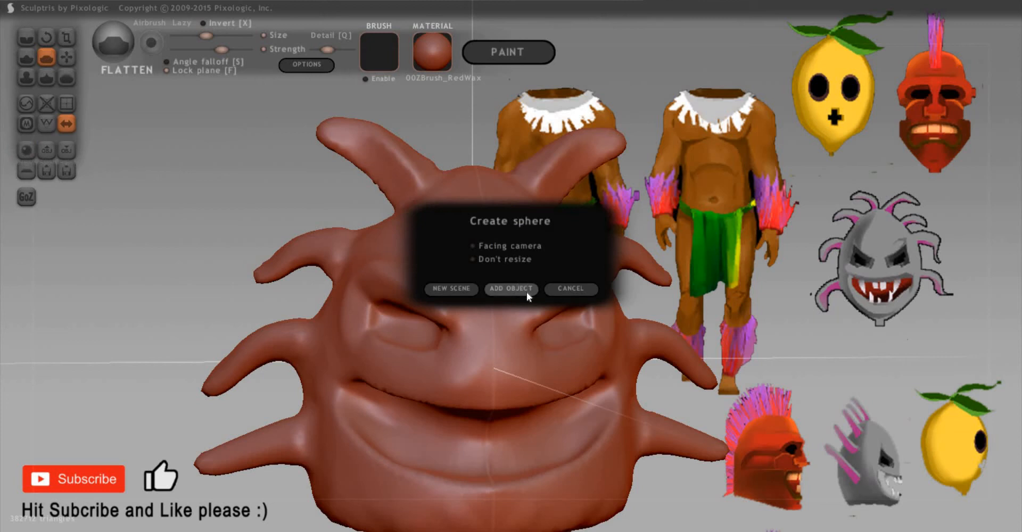
click(526, 292)
drag(520, 358, 533, 292)
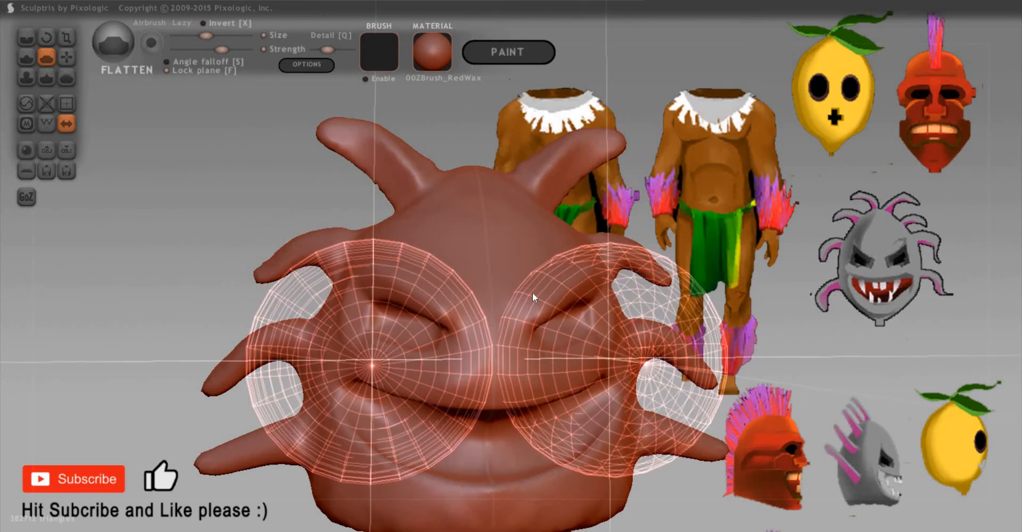
key(g)
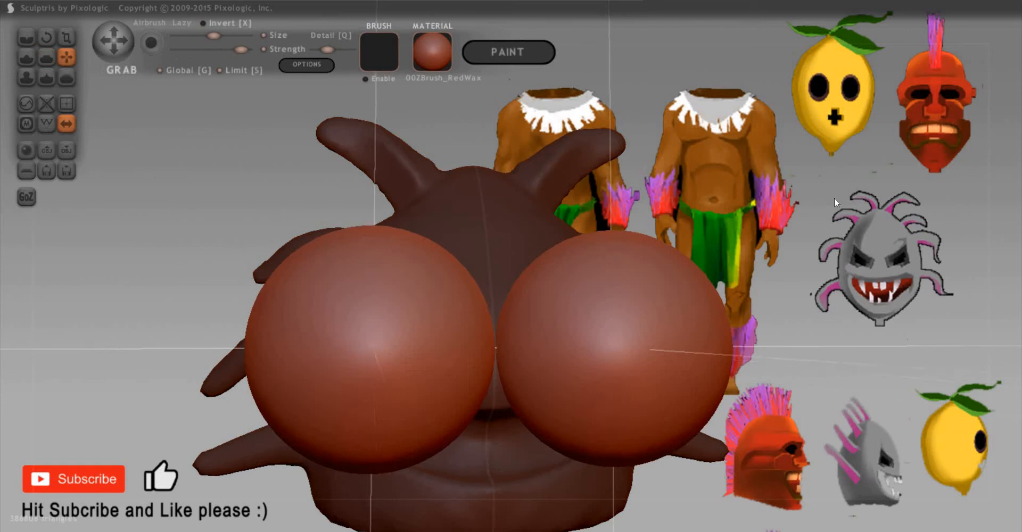
drag(834, 197, 727, 225)
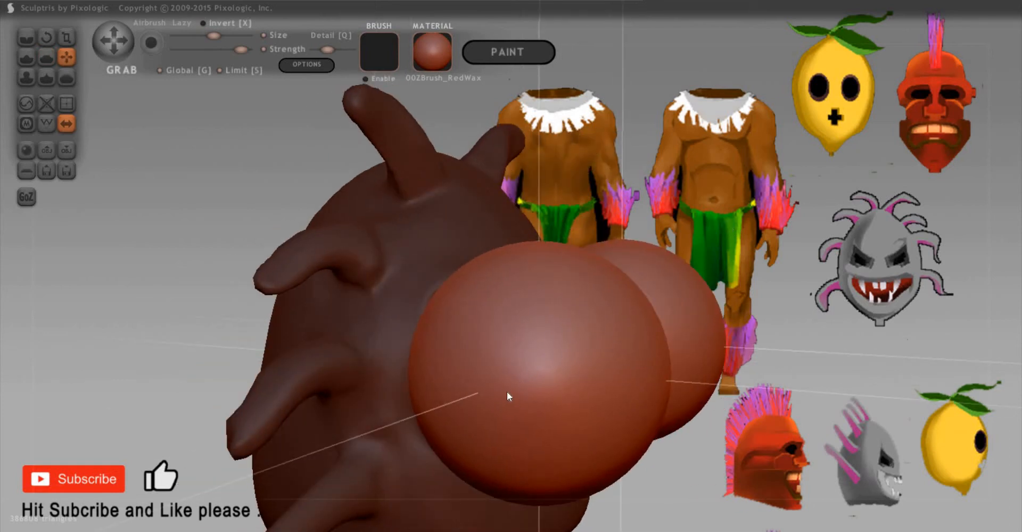
Step: Scale the pair of new spheres down to tooth size with the Scale brush
key(t)
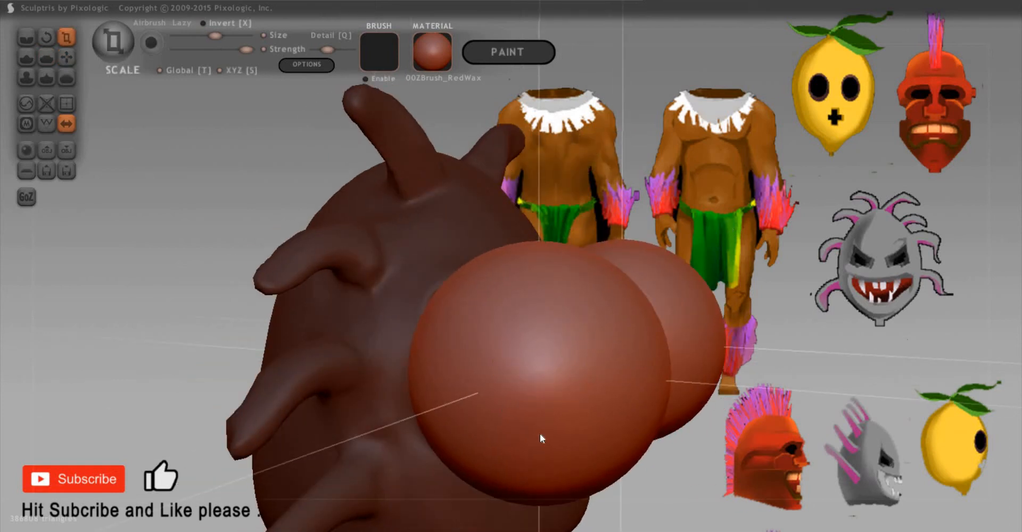
drag(495, 277, 509, 419)
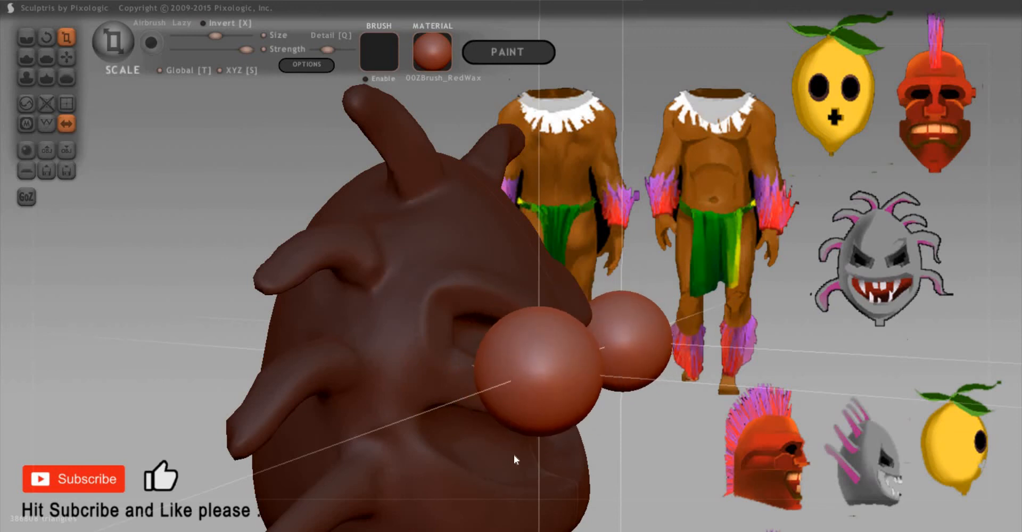
drag(515, 459, 523, 524)
scroll(668, 364, down, 3)
Step: Stretch the undersides of the small spheres downward into elongated tooth shapes with the Grab brush
drag(667, 365, 602, 363)
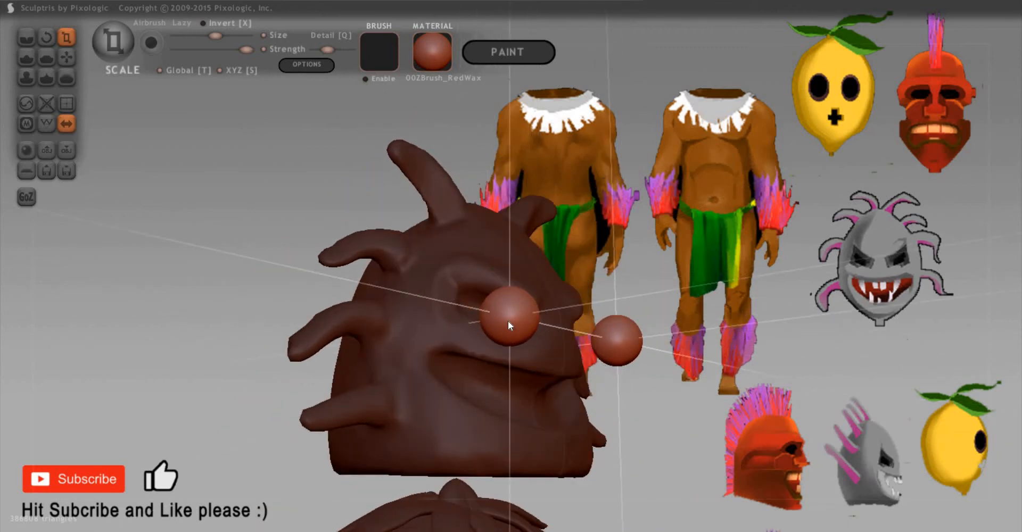
key(g)
drag(506, 328, 512, 424)
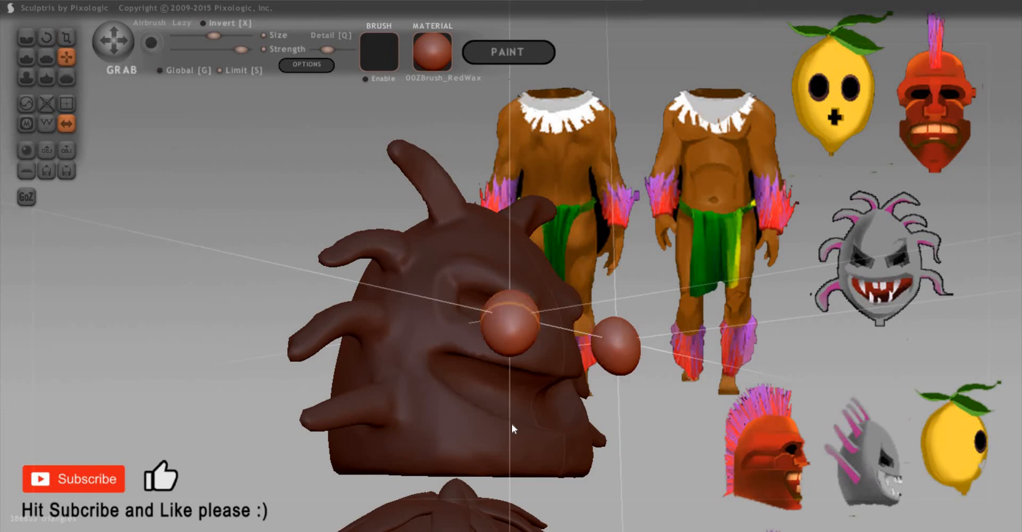
Step: Taper the lower ends of the elongated spheres into pointed fangs with a larger Pinch brush
key(p)
key(space)
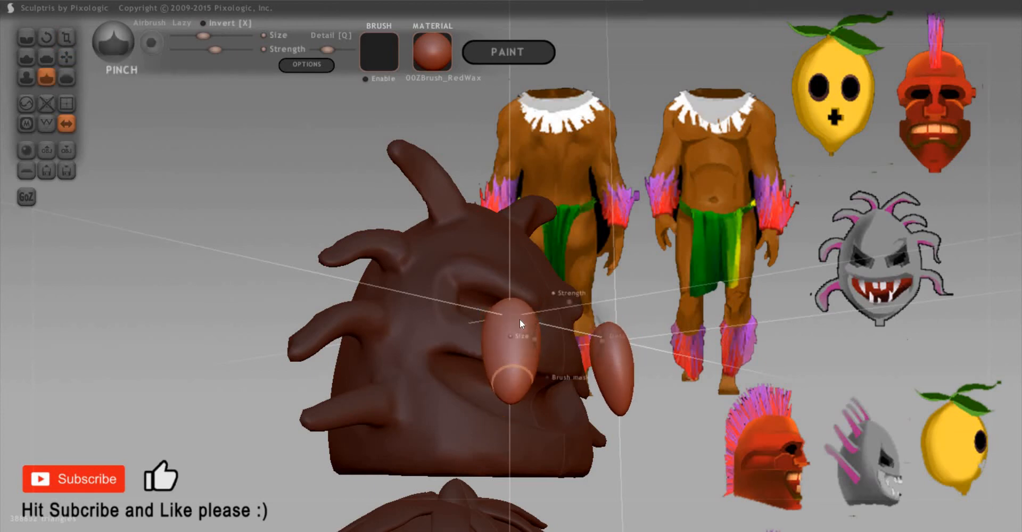
click(520, 321)
drag(512, 364, 510, 339)
scroll(554, 402, up, 3)
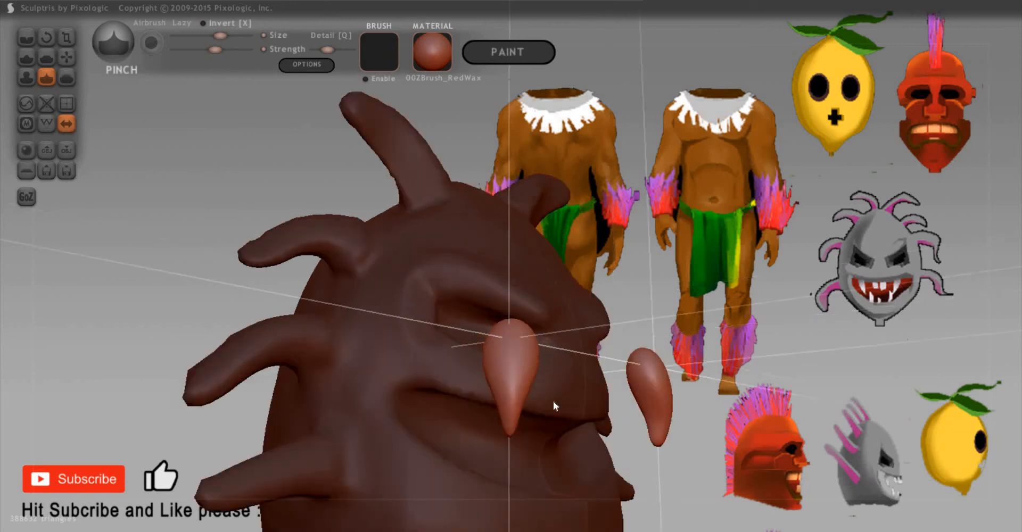
right_drag(554, 406, 537, 404)
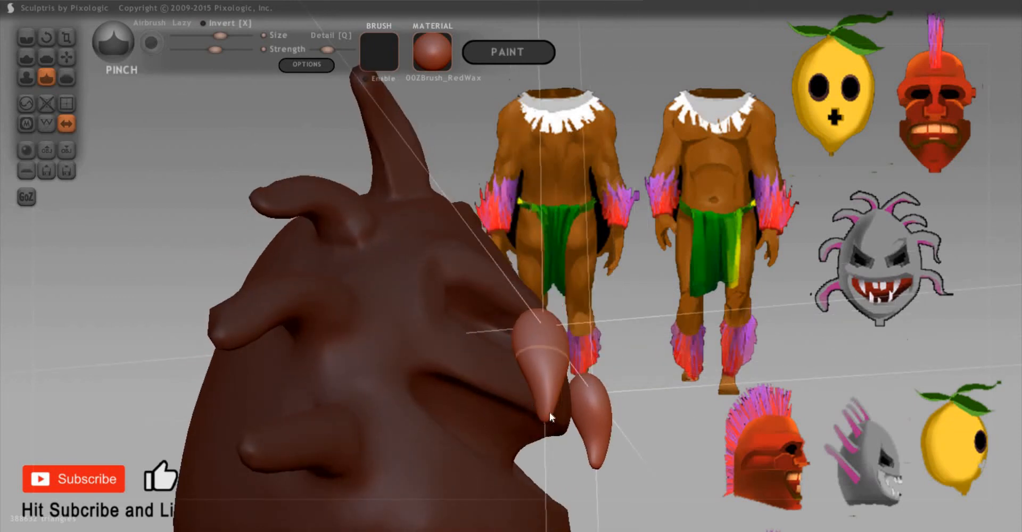
drag(549, 413, 555, 378)
right_drag(503, 427, 495, 422)
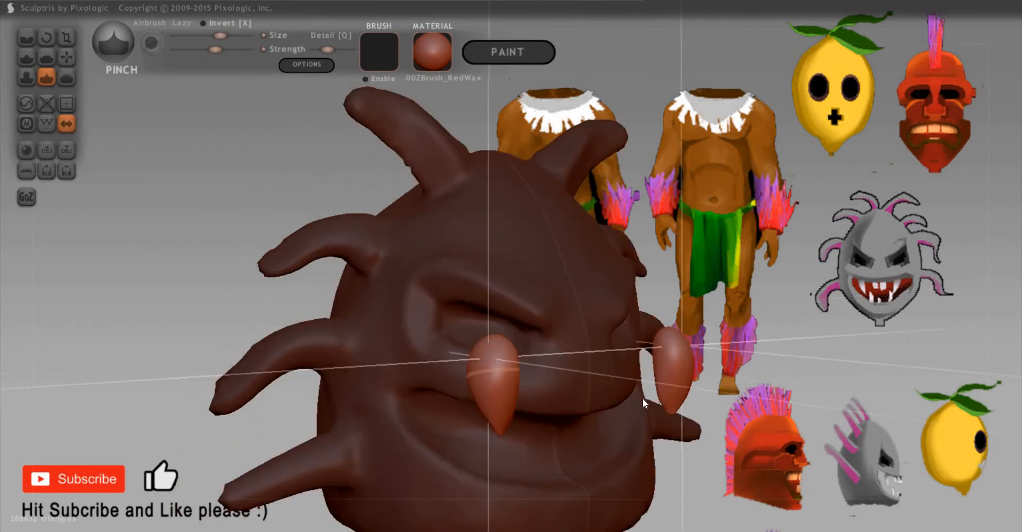
Step: Try flattening the top of the loose fang with the Flatten brush and undo the stroke
mouse_move(554, 340)
right_down()
mouse_move(560, 346)
mouse_move(528, 365)
right_up()
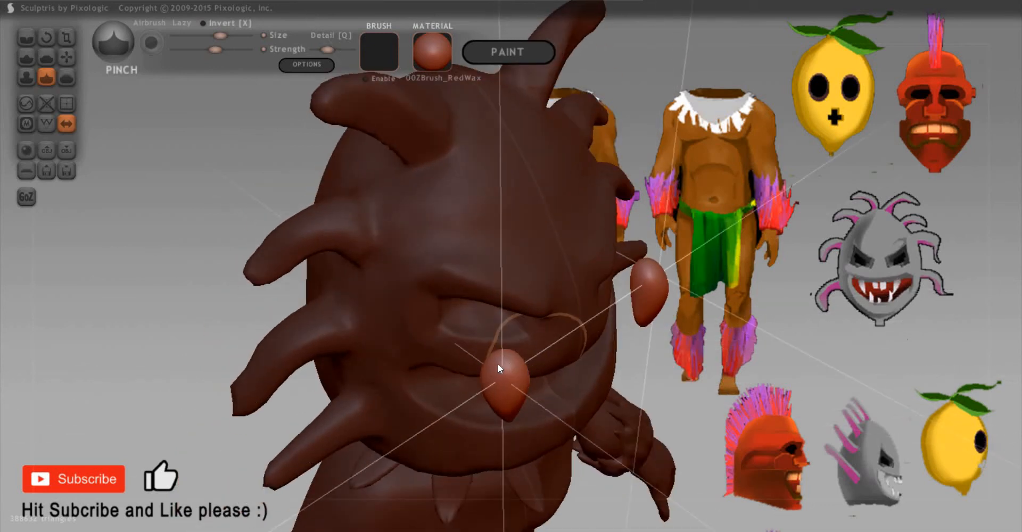
key(5)
drag(506, 359, 507, 358)
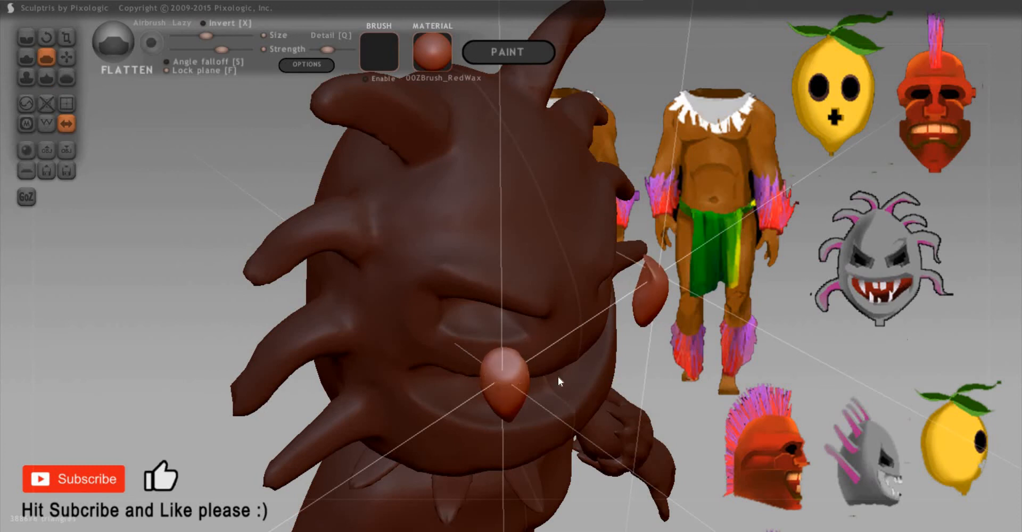
drag(671, 389, 818, 409)
key(ctrl+z)
Step: Move the whole pair of fangs with global Grab so they hang under the upper lip inside the mouth
mouse_move(932, 331)
mouse_down()
mouse_move(645, 401)
mouse_move(557, 368)
mouse_up()
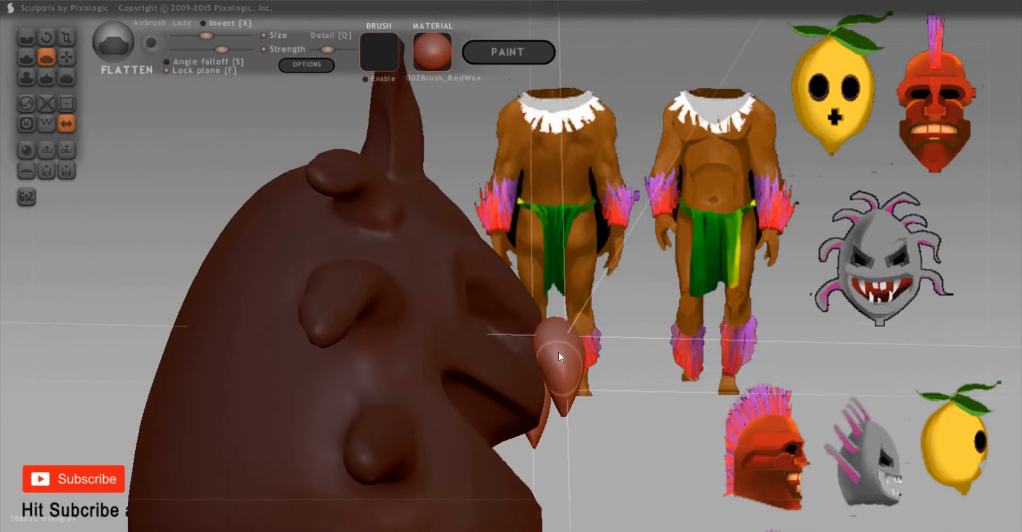
key(g)
drag(698, 382, 461, 429)
Step: Scale the whole fangs non-uniformly to make them slimmer, undoing the first attempt that lengthens them
key(t)
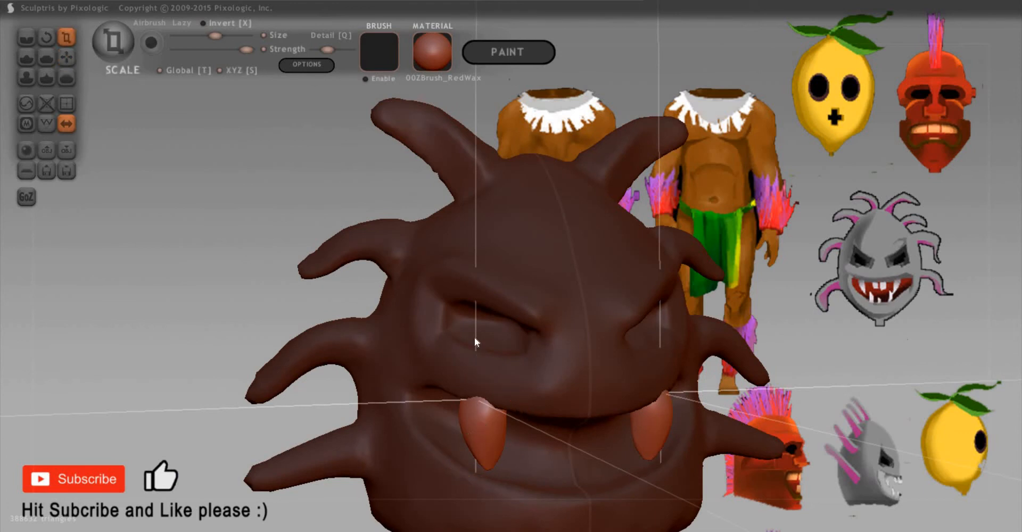
key(s)
drag(475, 338, 483, 391)
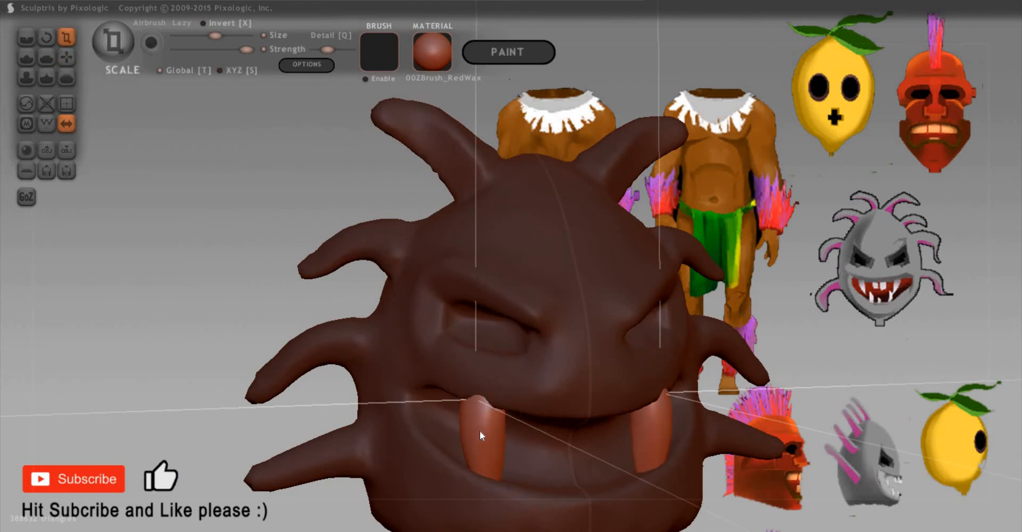
key(ctrl+z)
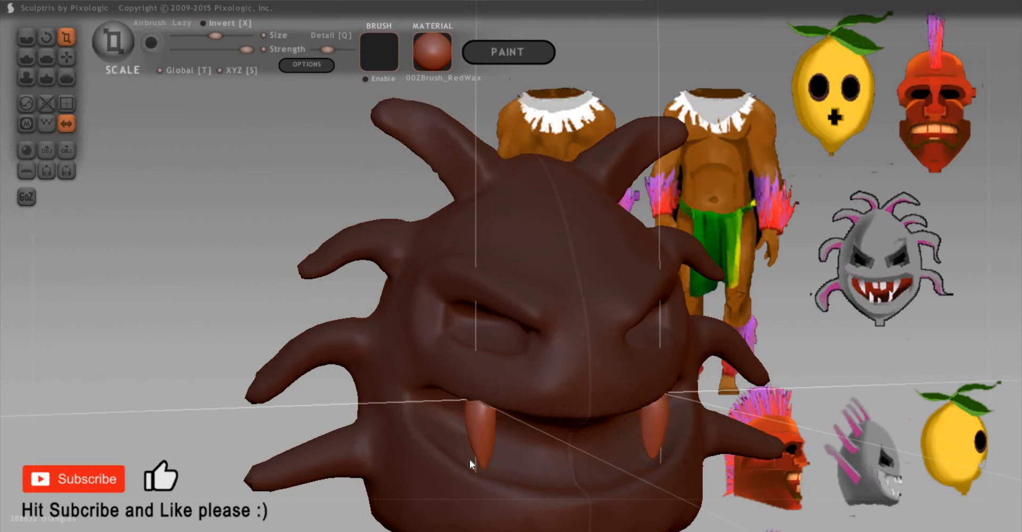
drag(467, 461, 478, 444)
Step: Snap to the straight front view, reduce the Rotate brush size, and tilt the fangs so their tips point inward
key(g)
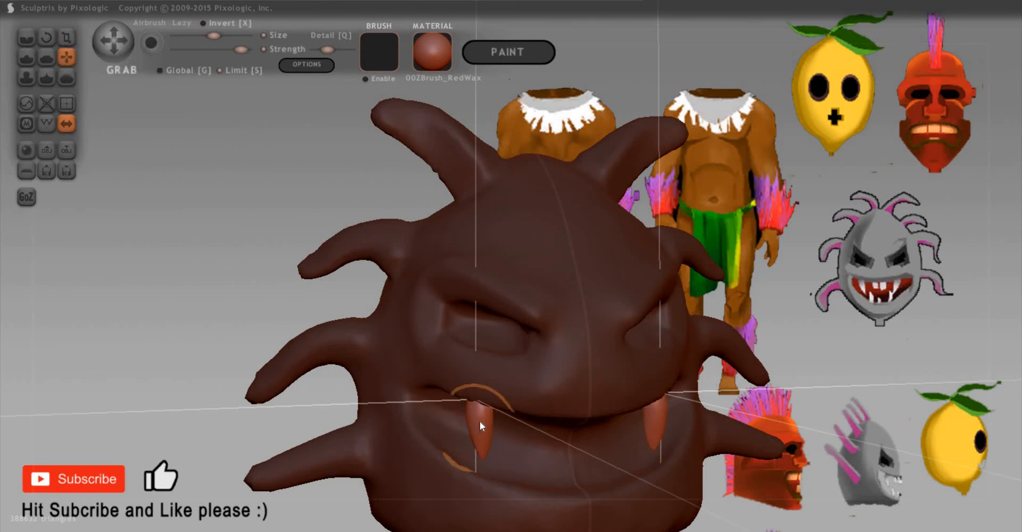
mouse_move(857, 416)
shift+mouse_down()
mouse_move(425, 467)
mouse_move(412, 422)
mouse_move(425, 437)
mouse_move(434, 416)
shift+mouse_up()
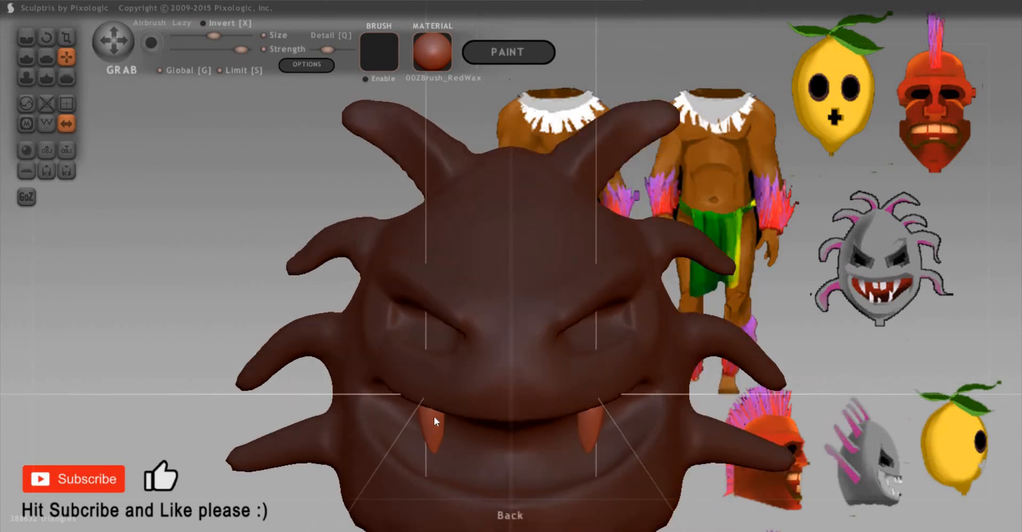
key(r)
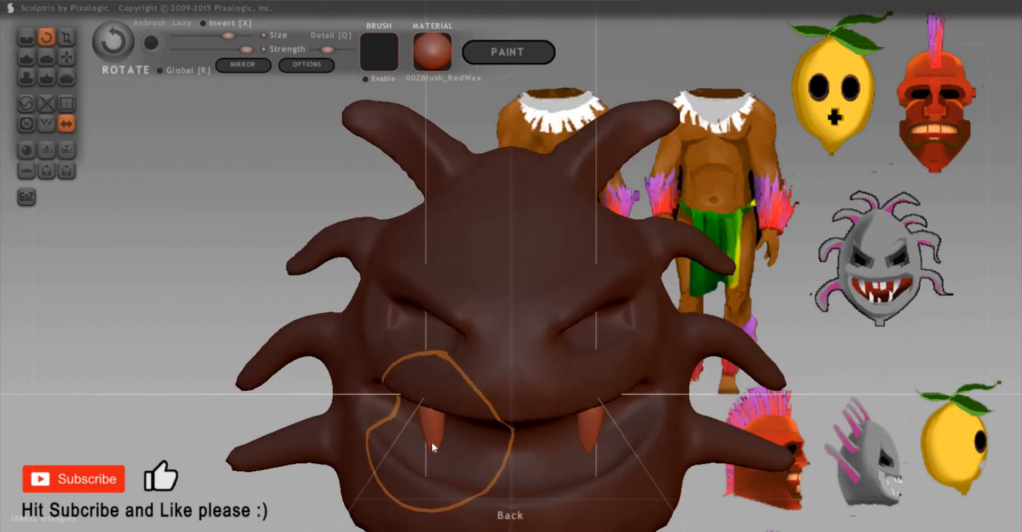
key(space)
drag(444, 347, 430, 352)
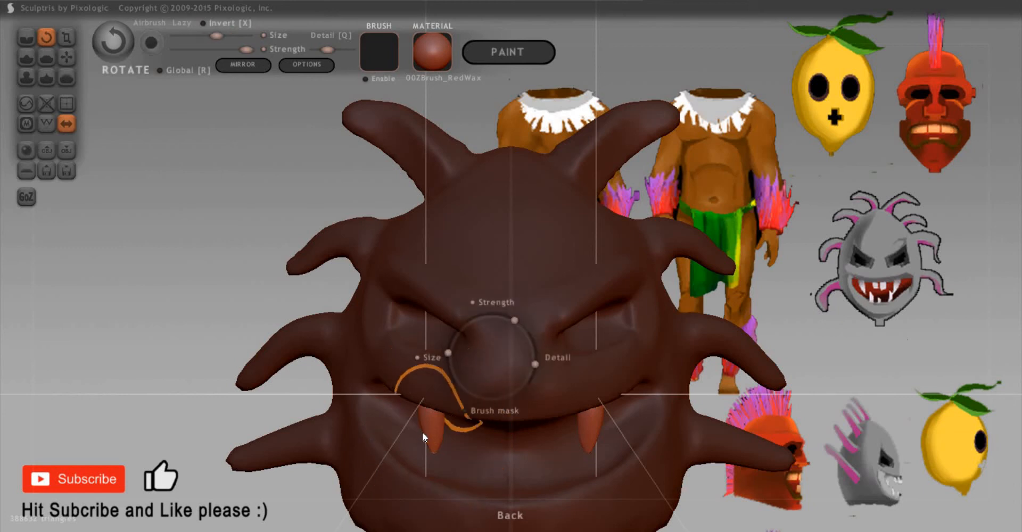
key(space)
drag(445, 387, 436, 478)
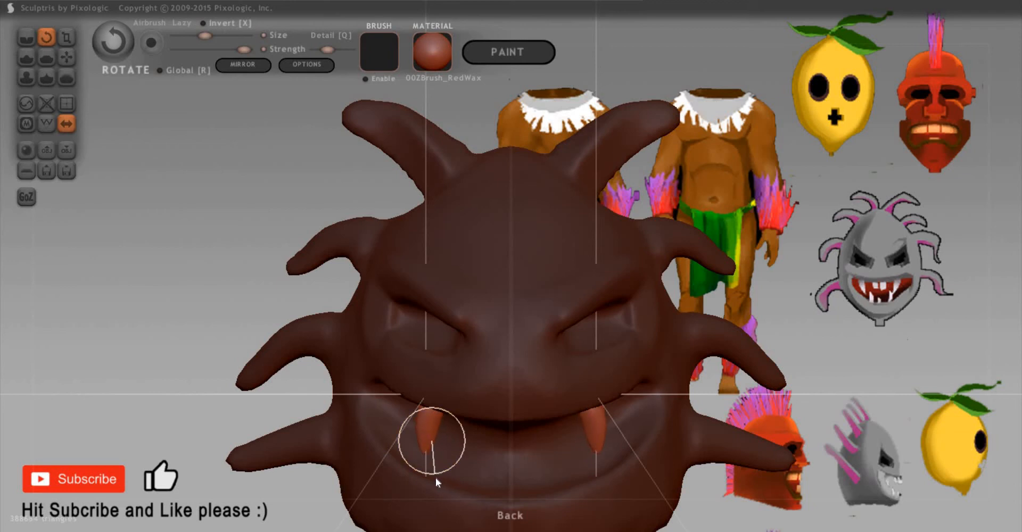
mouse_move(432, 429)
mouse_down()
mouse_move(462, 452)
mouse_move(692, 343)
mouse_move(896, 291)
mouse_move(812, 327)
mouse_move(753, 343)
mouse_move(755, 336)
mouse_up()
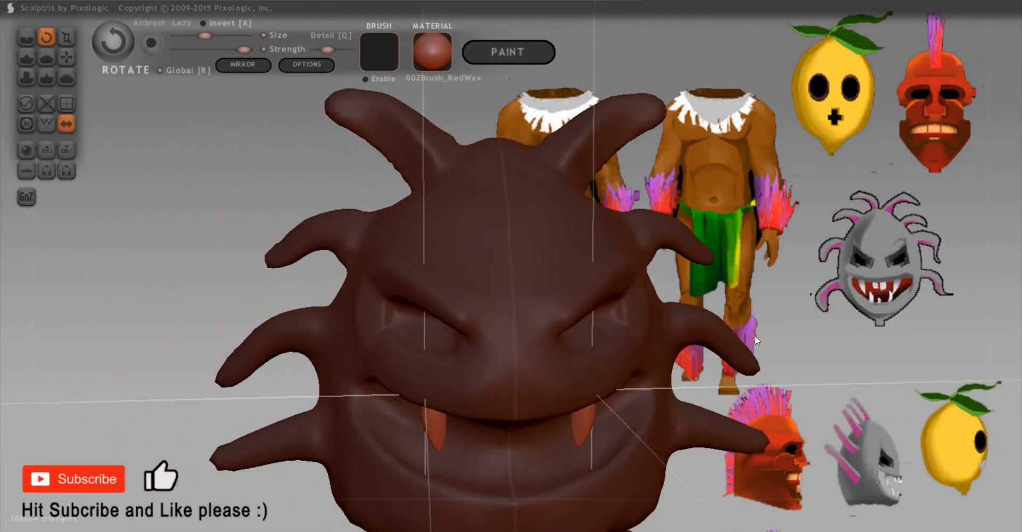
mouse_move(666, 320)
mouse_down()
mouse_move(661, 347)
mouse_move(751, 318)
mouse_move(308, 360)
mouse_move(239, 379)
mouse_up()
drag(375, 353, 383, 351)
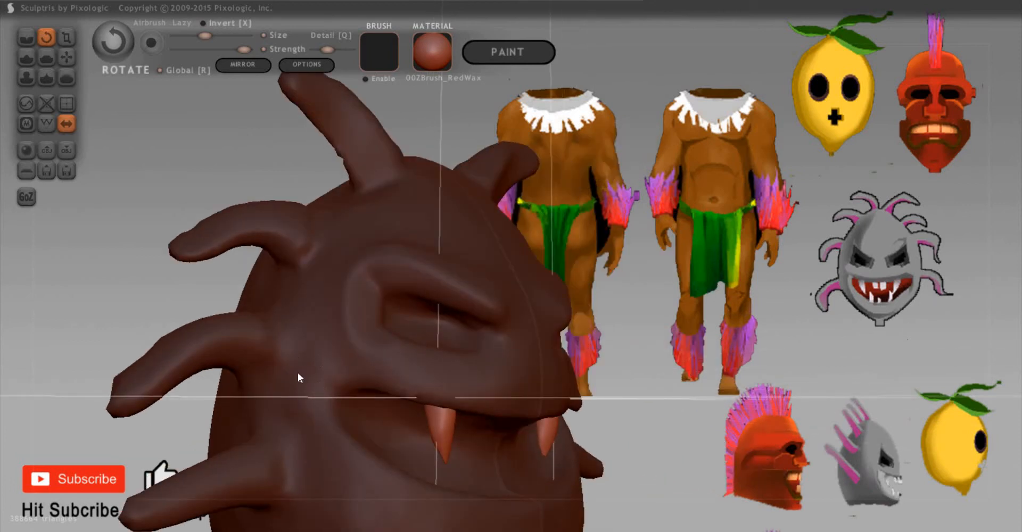
Step: Try a Draw brush stroke on the side of the head beside the mouth corner and undo it
key(d)
click(308, 390)
drag(312, 387, 317, 345)
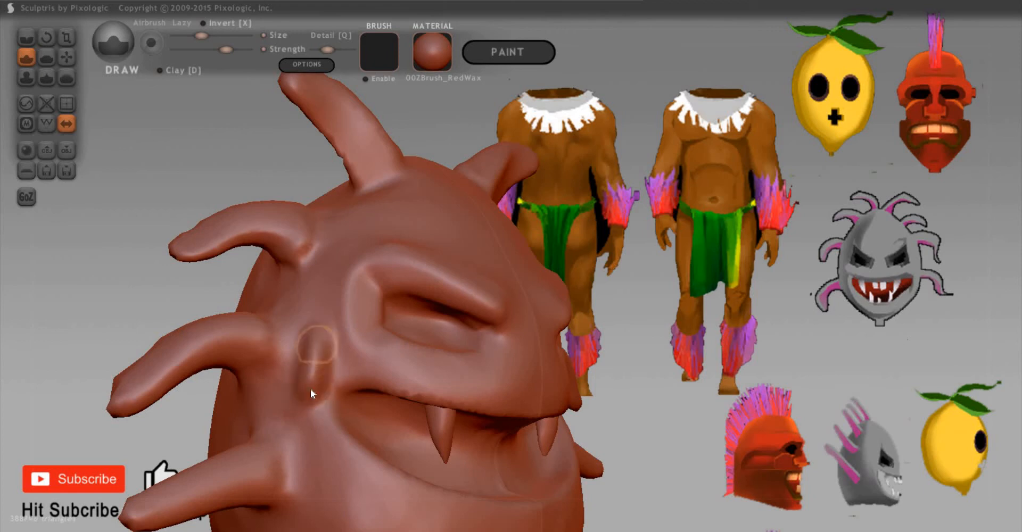
key(ctrl+z)
Step: Select the head mesh and pinch the surface around the bases of the top horns and upper tentacles
key(ctrl+a)
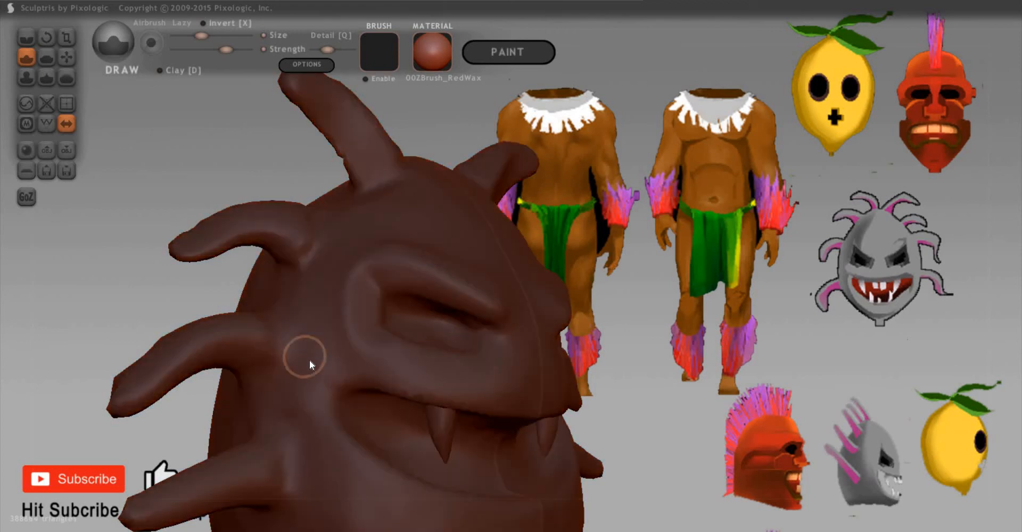
click(307, 355)
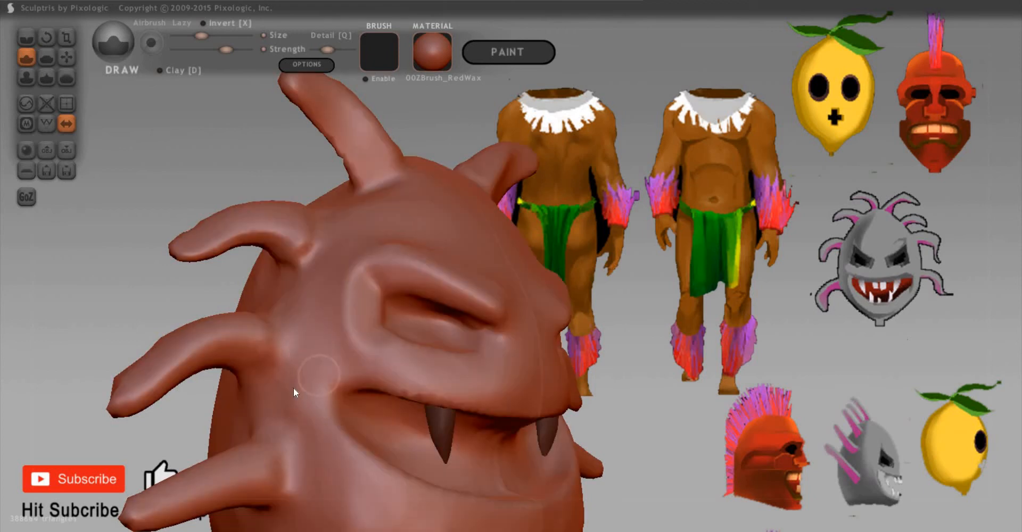
mouse_move(662, 278)
mouse_down()
mouse_move(621, 223)
mouse_move(724, 270)
mouse_up()
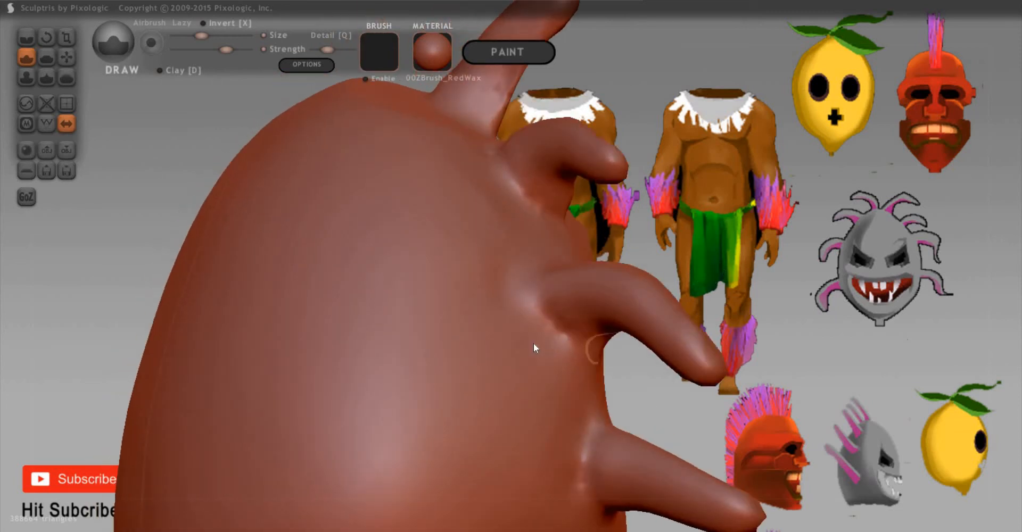
key(p)
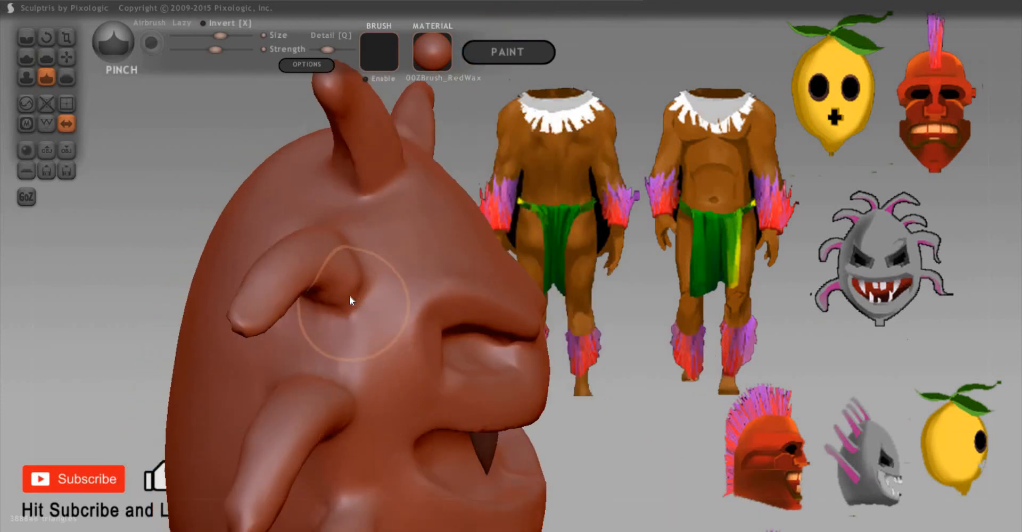
mouse_move(294, 267)
middle_down()
mouse_move(294, 203)
mouse_move(392, 177)
mouse_move(372, 184)
mouse_move(674, 240)
middle_up()
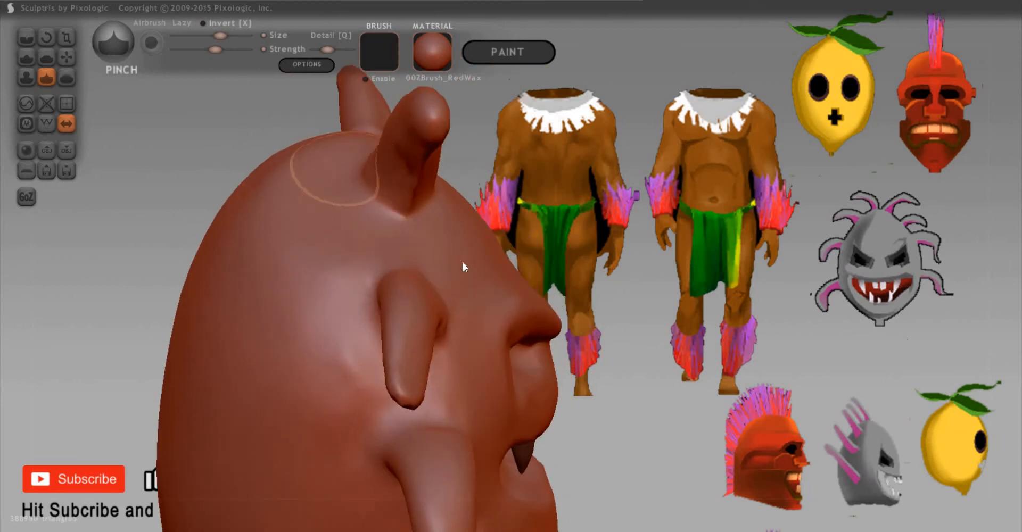
mouse_move(463, 266)
middle_down()
mouse_move(433, 128)
mouse_move(298, 145)
middle_up()
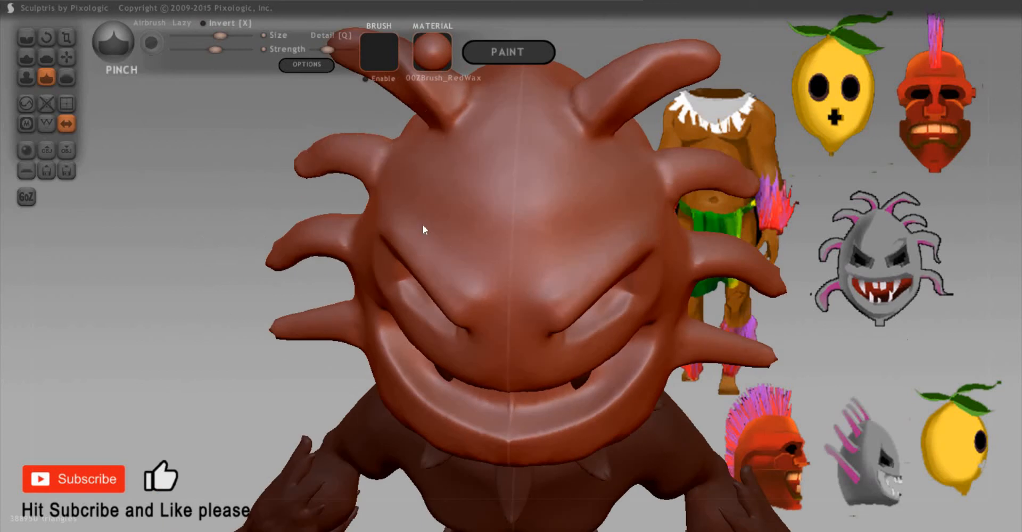
middle_drag(422, 225, 431, 196)
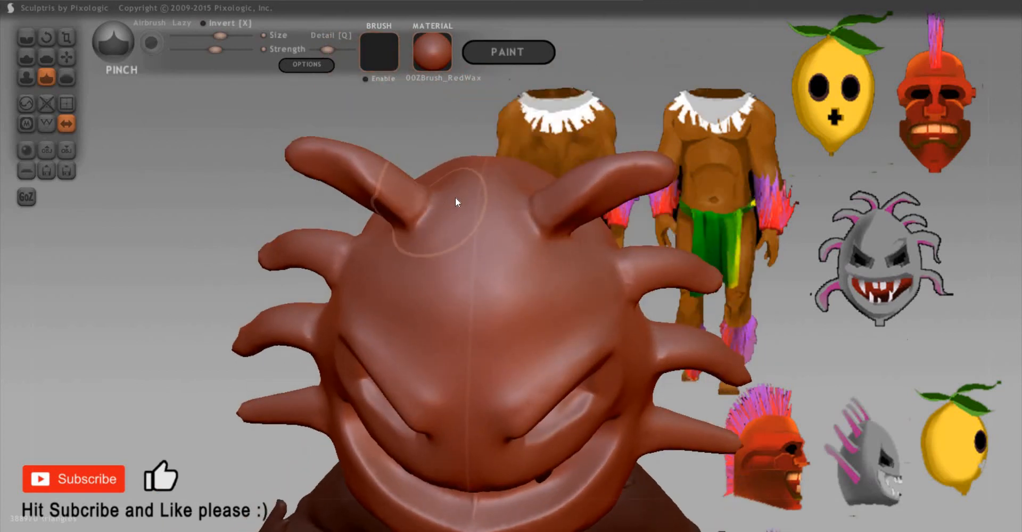
middle_drag(270, 196, 385, 363)
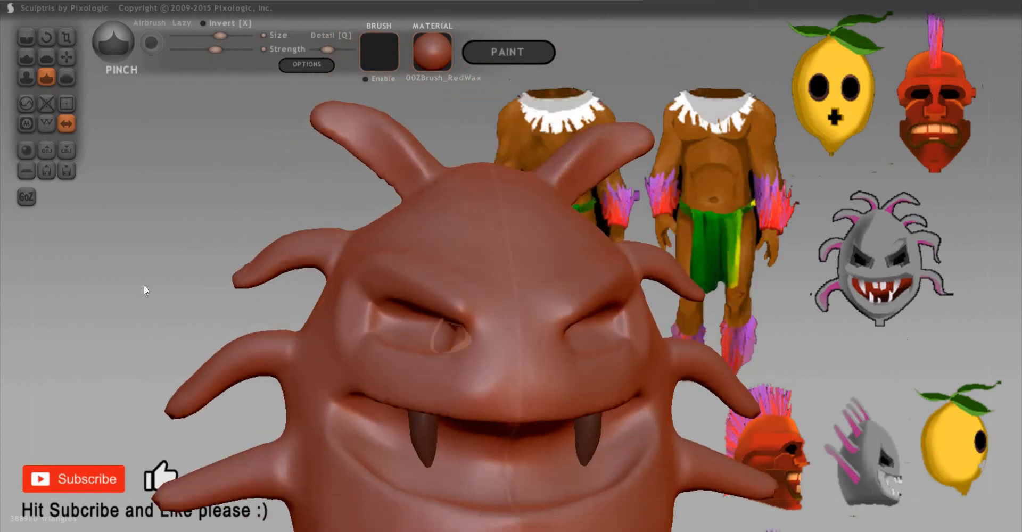
Step: Pinch the creases where the middle and lowest tentacles join the sides of the head
middle_drag(261, 344, 330, 347)
middle_drag(374, 304, 379, 303)
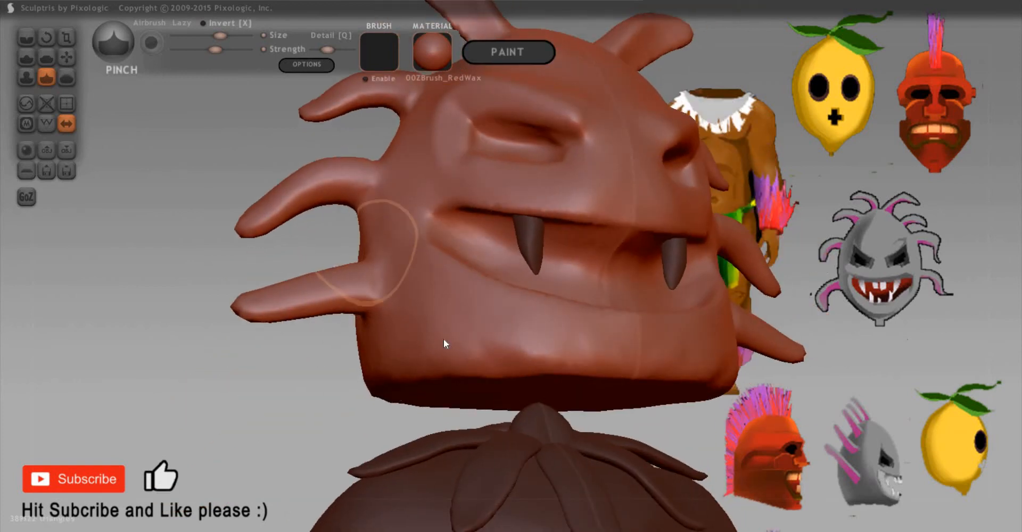
mouse_move(443, 339)
middle_down()
mouse_move(815, 315)
mouse_move(665, 271)
mouse_move(618, 293)
middle_up()
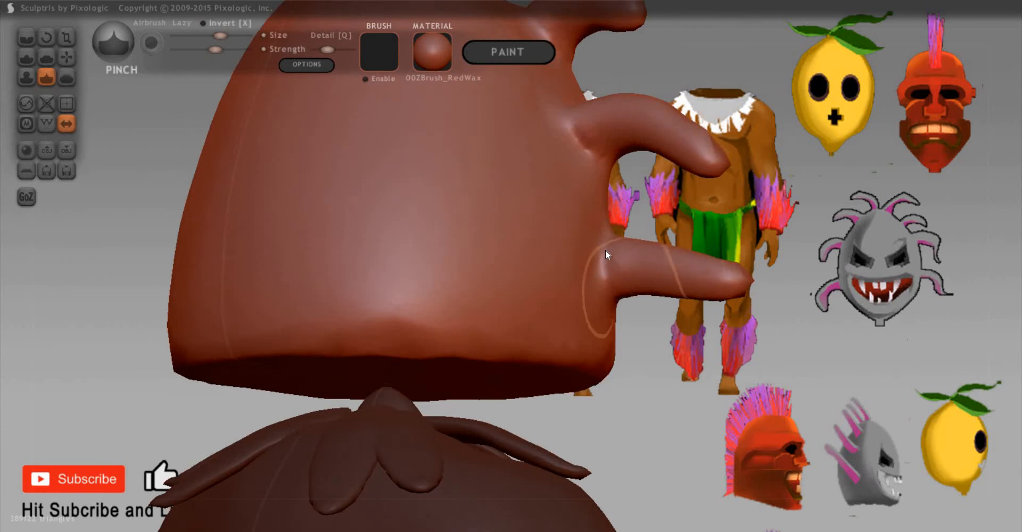
middle_drag(412, 304, 419, 285)
shift+drag(419, 286, 404, 279)
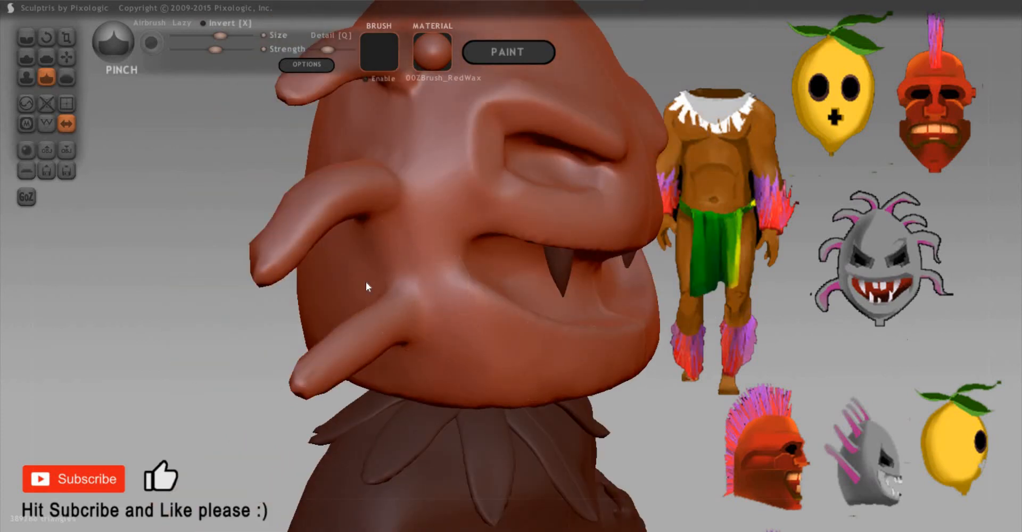
middle_drag(365, 282, 381, 310)
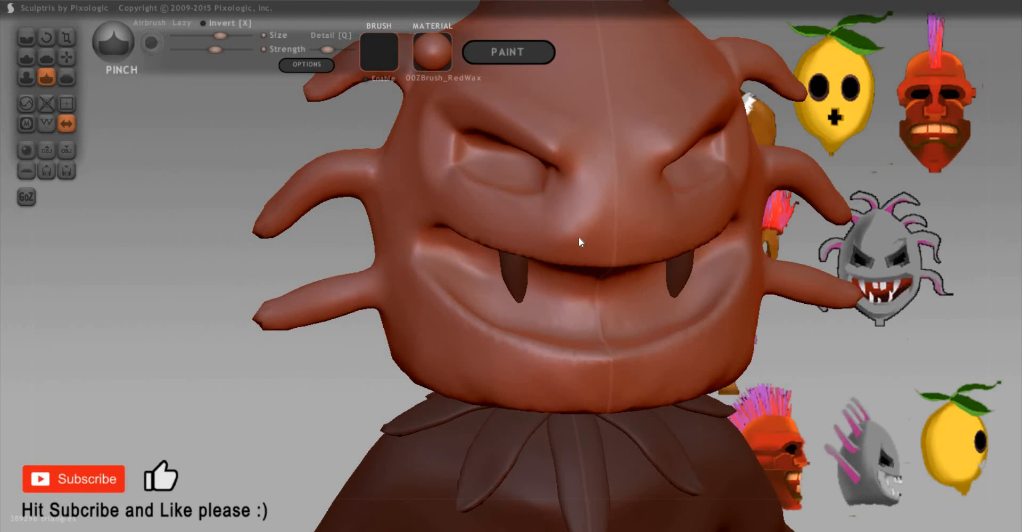
middle_drag(579, 237, 574, 314)
mouse_move(573, 346)
middle_down()
mouse_move(497, 352)
mouse_move(844, 319)
middle_up()
middle_drag(908, 328, 908, 314)
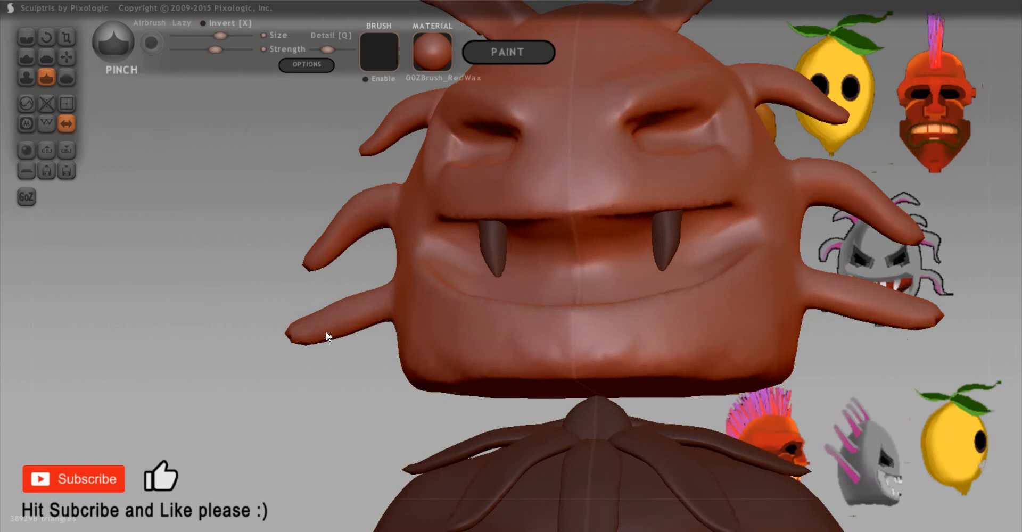
Step: Bend the outer half of the lowest tentacle pair downward using the Rotate brush
key(2)
key(r)
key(space)
click(328, 273)
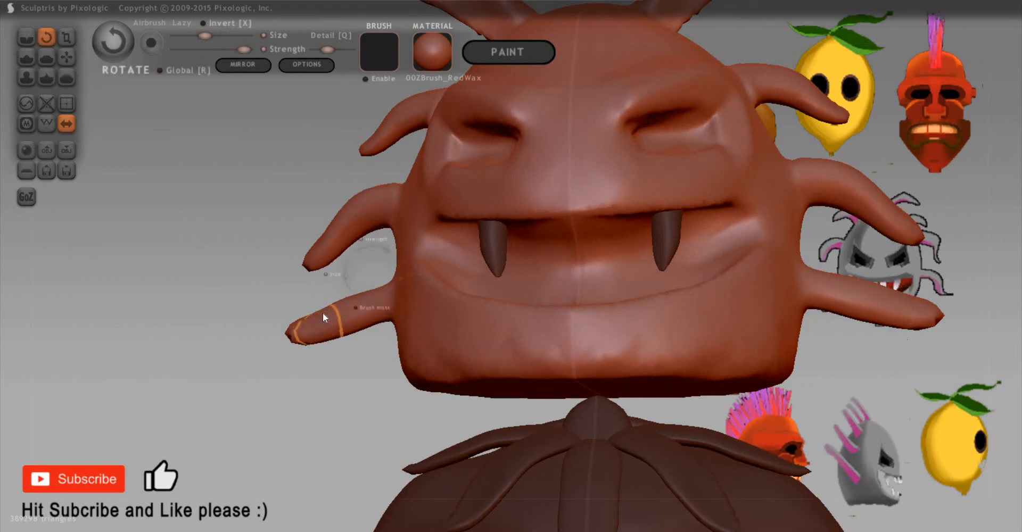
mouse_move(309, 323)
mouse_down()
mouse_move(296, 372)
mouse_move(311, 416)
mouse_move(327, 425)
mouse_up()
mouse_move(290, 314)
middle_down()
mouse_move(296, 340)
mouse_move(296, 325)
middle_up()
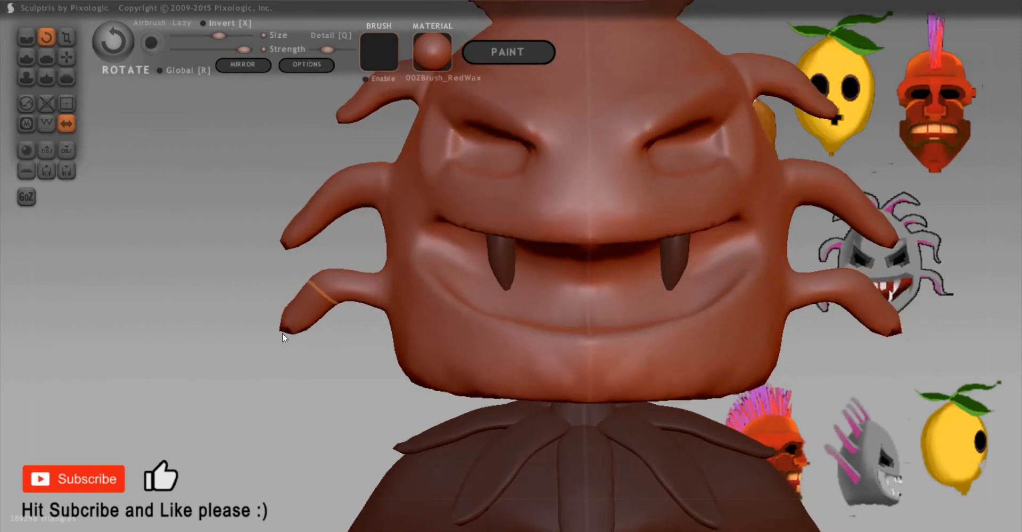
mouse_move(296, 325)
mouse_down()
mouse_move(209, 318)
mouse_move(291, 301)
mouse_move(288, 280)
mouse_move(315, 323)
mouse_up()
Step: Grab the lowest tentacle pair into a longer S-curve with tips flaring outward, undoing unwanted tip adjustments
key(g)
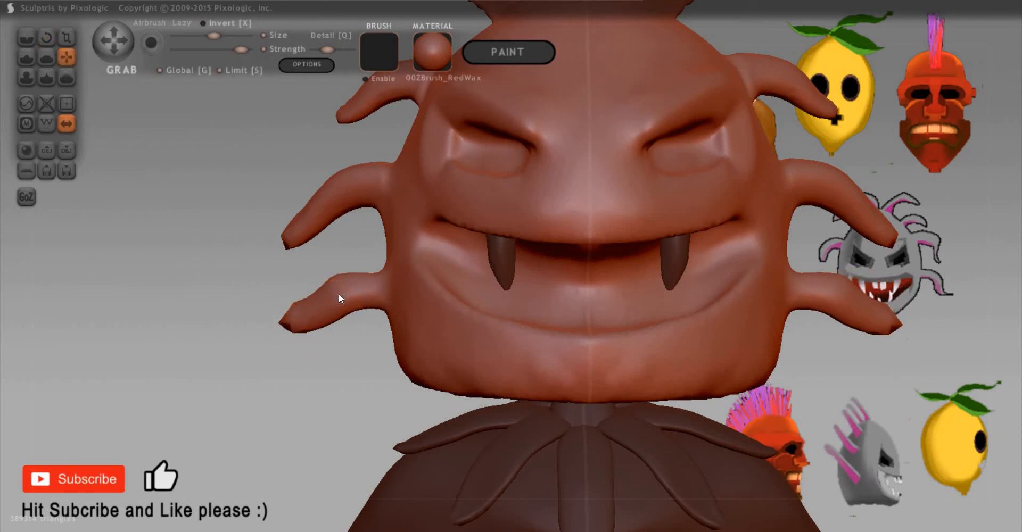
key(g)
mouse_move(299, 331)
mouse_down()
mouse_move(266, 350)
mouse_move(296, 336)
mouse_move(257, 337)
mouse_move(301, 332)
mouse_up()
key(p)
key(g)
mouse_move(324, 289)
mouse_down()
mouse_move(335, 298)
mouse_move(323, 292)
mouse_up()
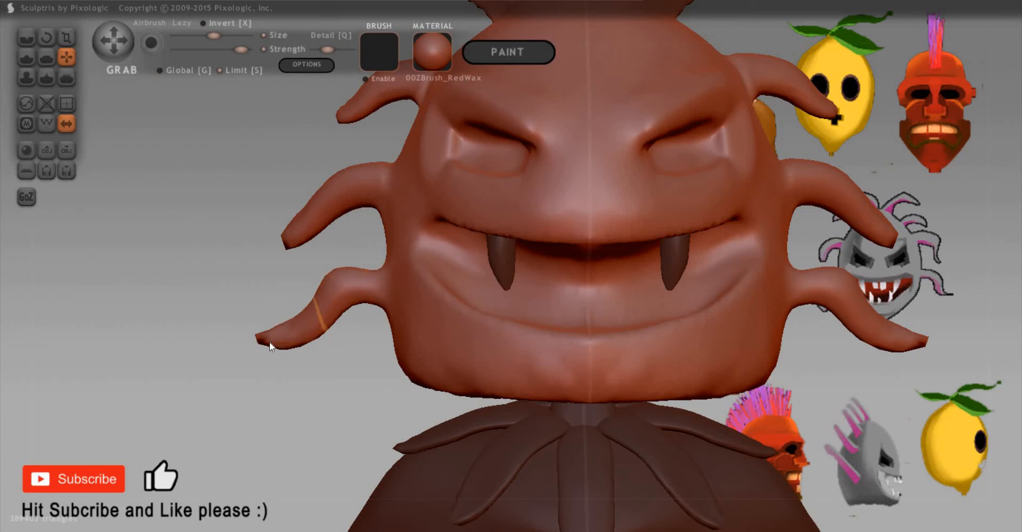
drag(264, 342, 268, 339)
key(ctrl+z)
key(ctrl+z)
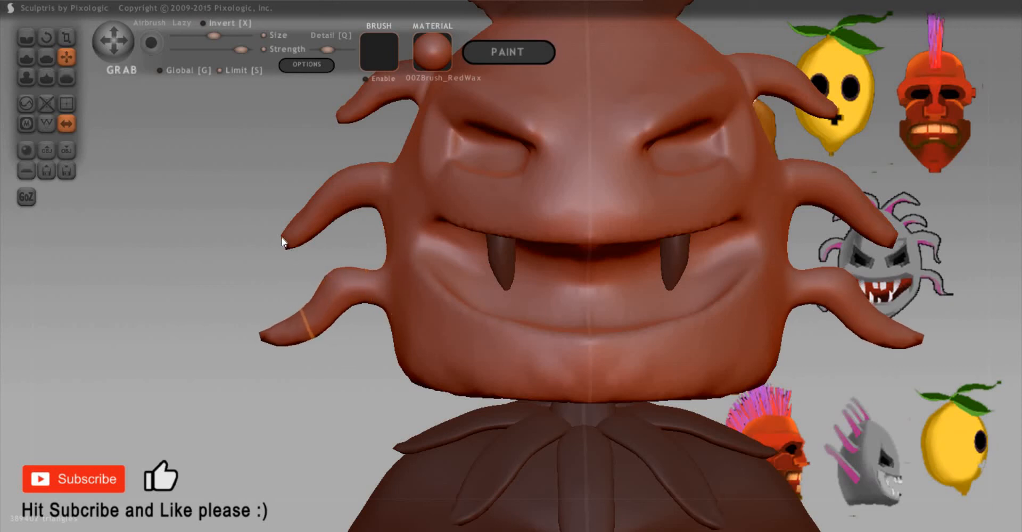
key(ctrl+z)
Step: Adjust the bend of the middle tentacle pair using the Grab and Rotate brushes
mouse_move(283, 237)
mouse_down()
mouse_move(292, 241)
mouse_move(256, 255)
mouse_move(327, 200)
mouse_move(336, 212)
mouse_up()
key(r)
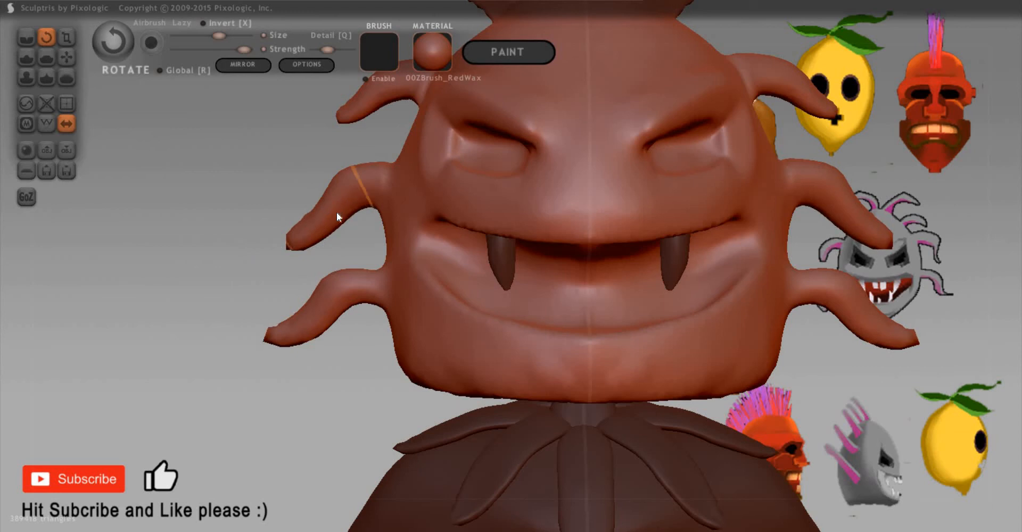
drag(294, 184, 337, 187)
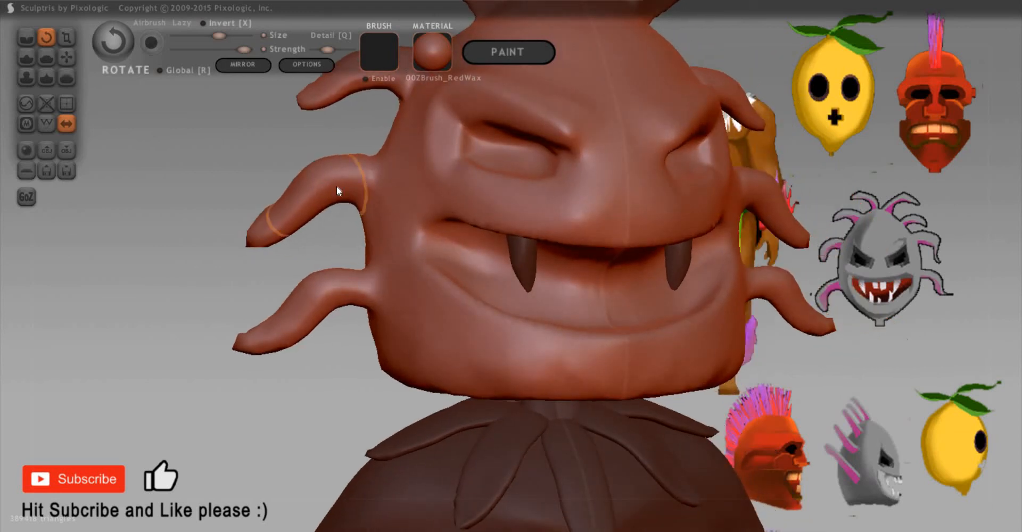
key(space)
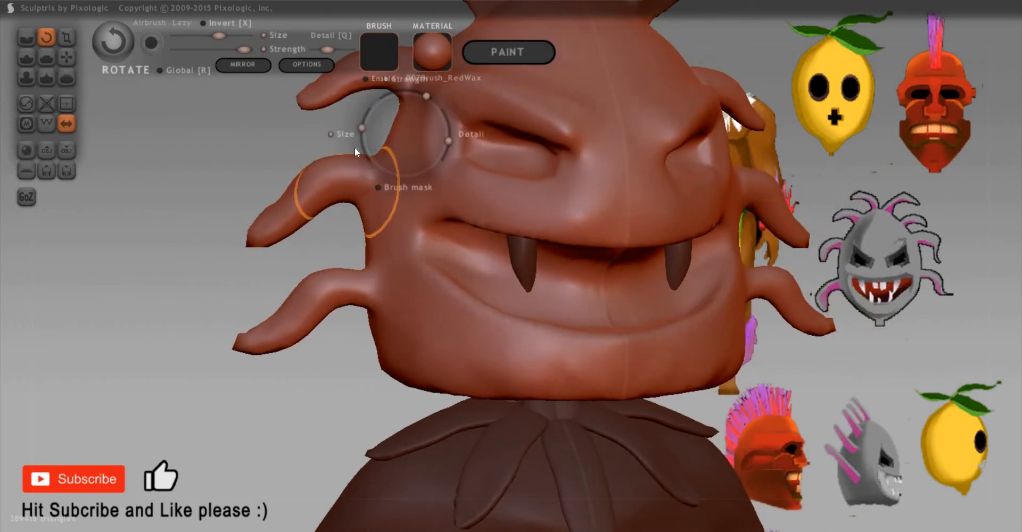
key(g)
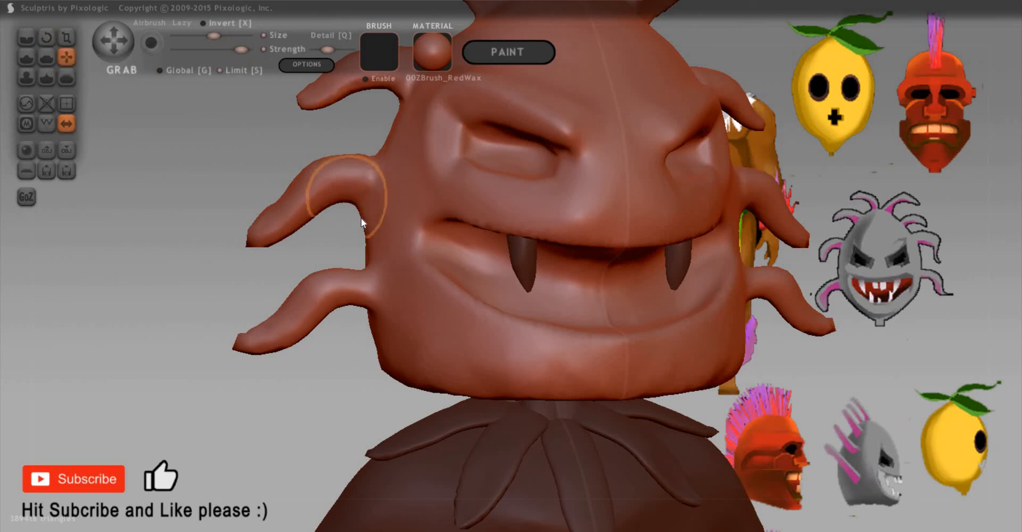
Step: Pinch the middle tentacle pair at the bases and into pointed tips, and nudge the tips with the Grab brush
key(p)
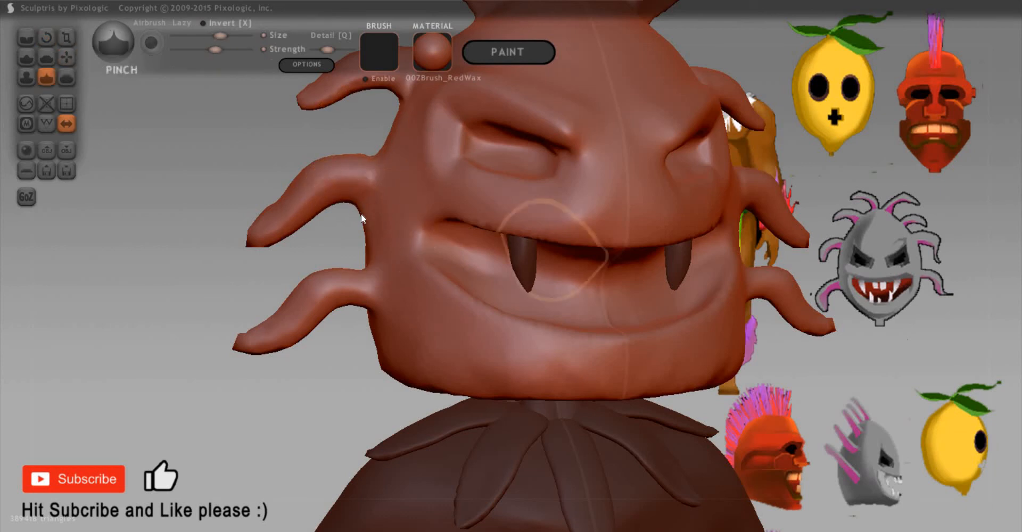
right_drag(539, 189, 576, 184)
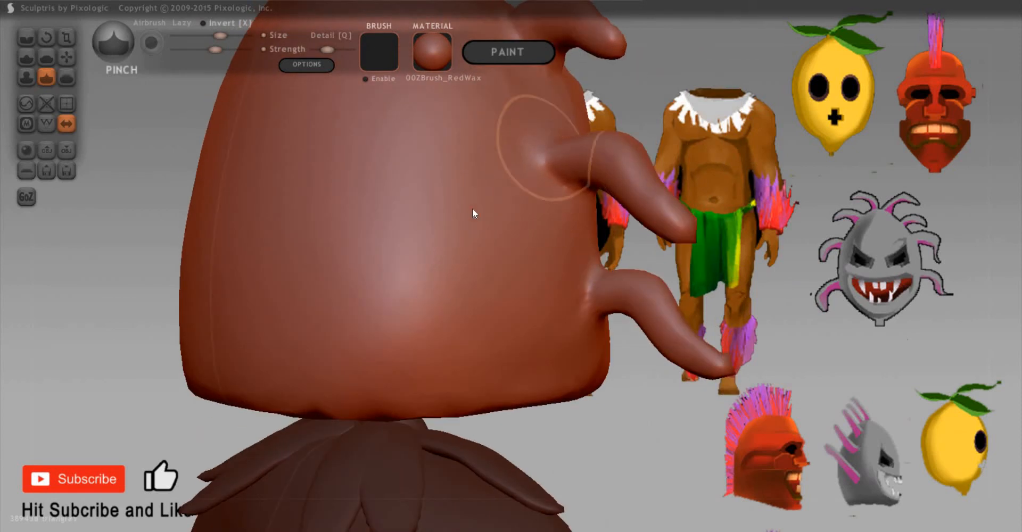
mouse_move(472, 208)
right_down()
mouse_move(490, 211)
mouse_move(281, 204)
right_up()
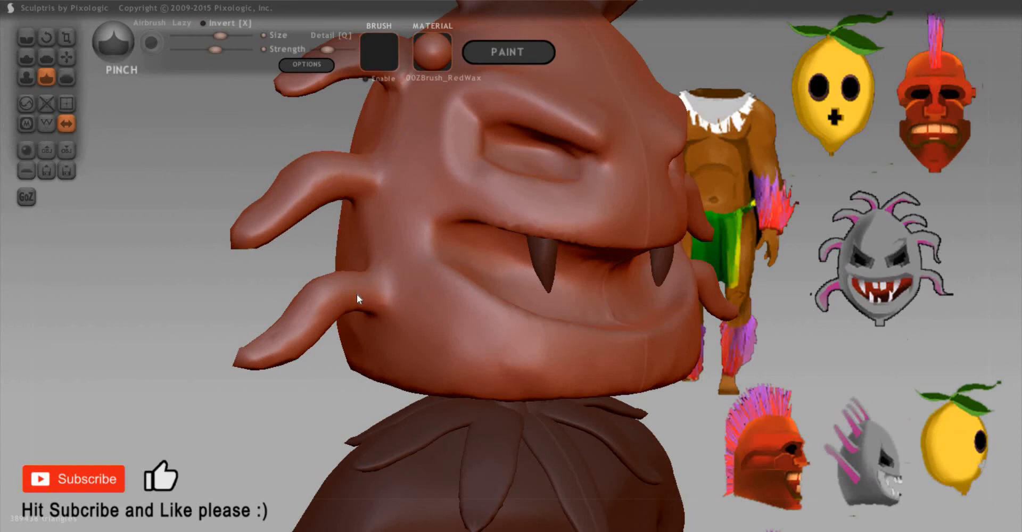
right_drag(256, 295, 347, 293)
right_drag(282, 292, 262, 229)
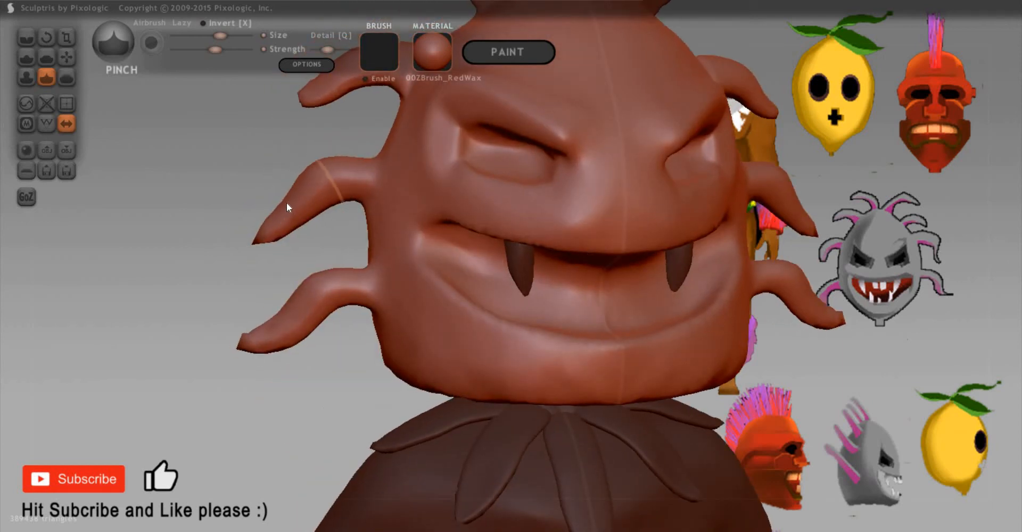
key(g)
drag(298, 214, 306, 223)
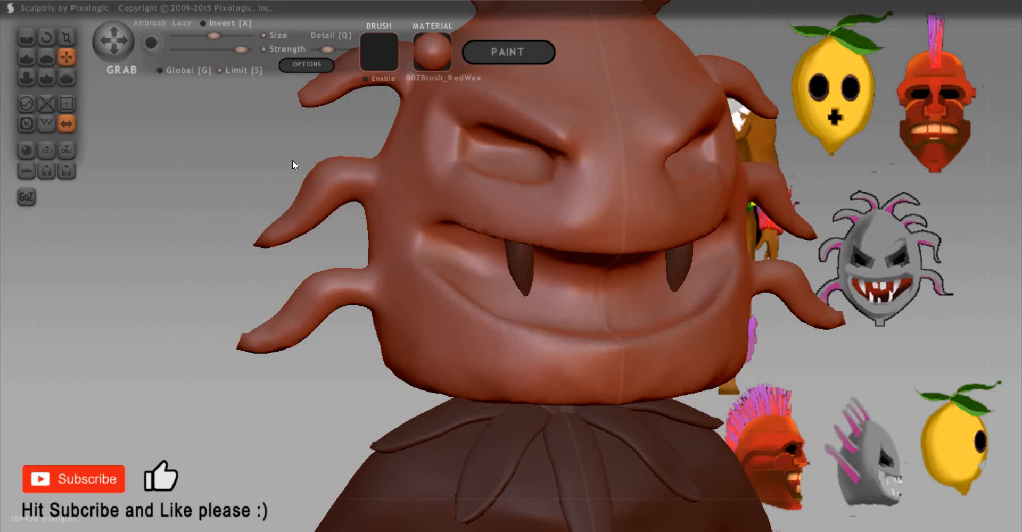
Step: Add a mirrored pair of spheres to the scene as eyeballs over the head's eye sockets
right_drag(298, 266, 514, 254)
scroll(337, 267, down, 3)
scroll(514, 254, up, 3)
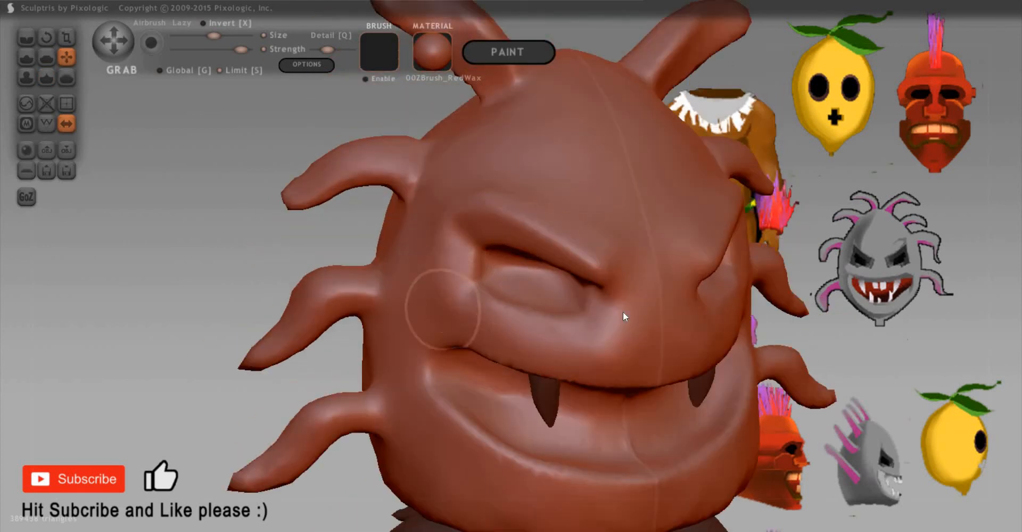
scroll(88, 202, down, 1)
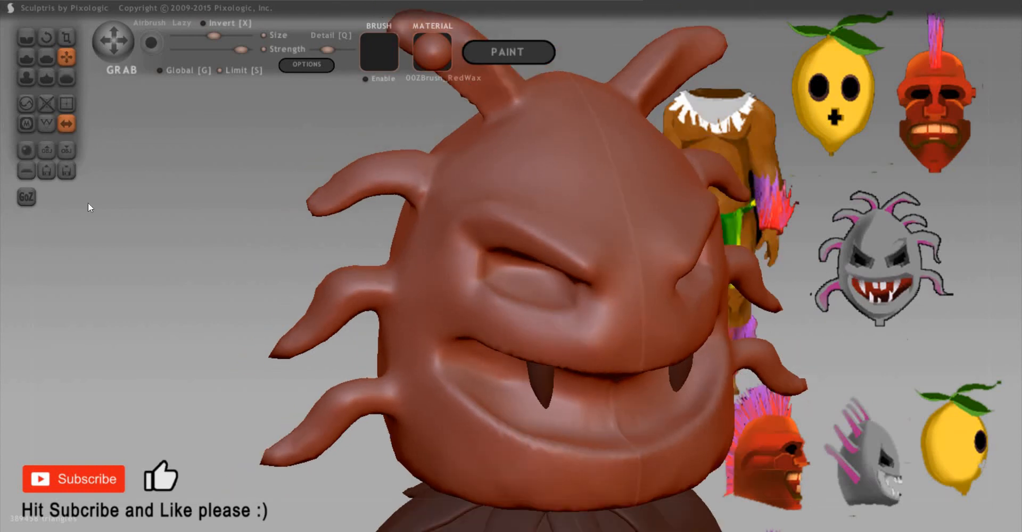
click(30, 149)
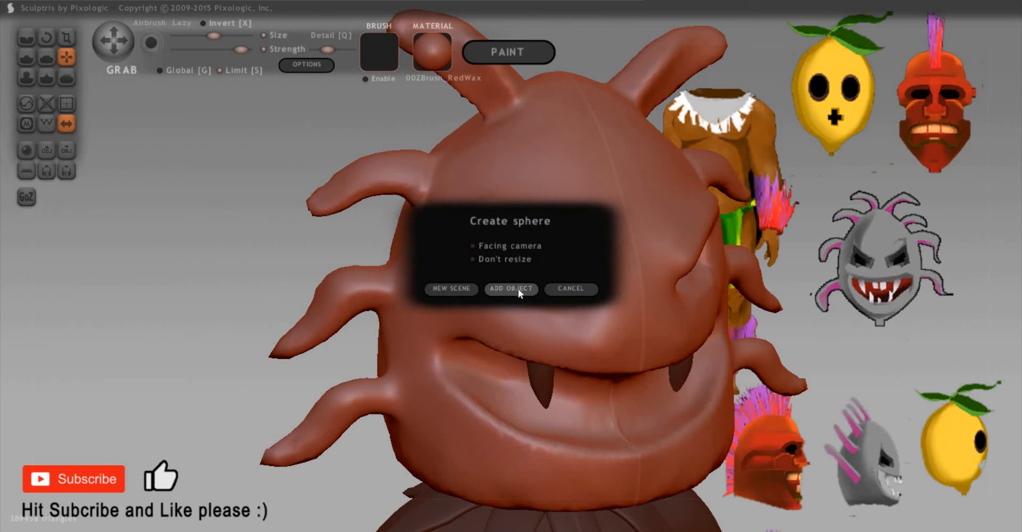
click(518, 288)
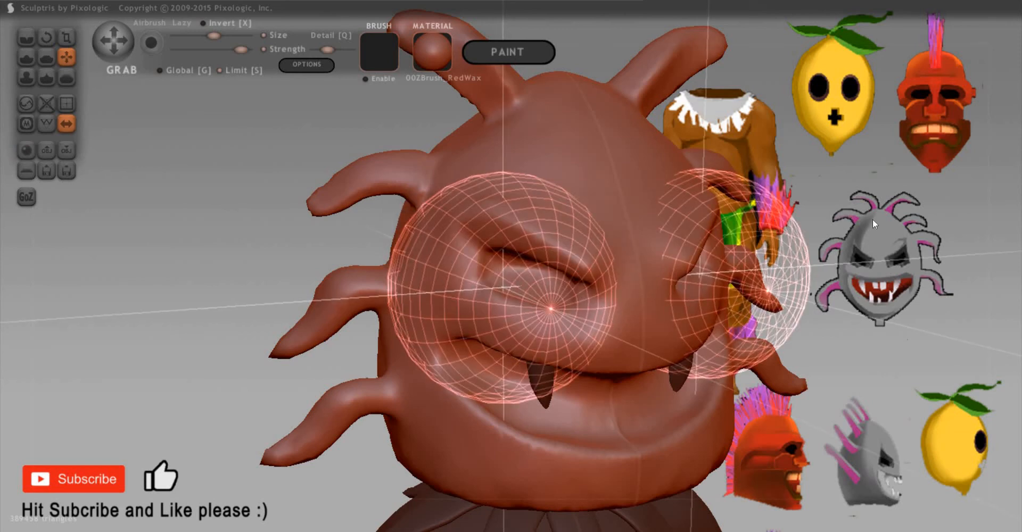
drag(948, 214, 620, 235)
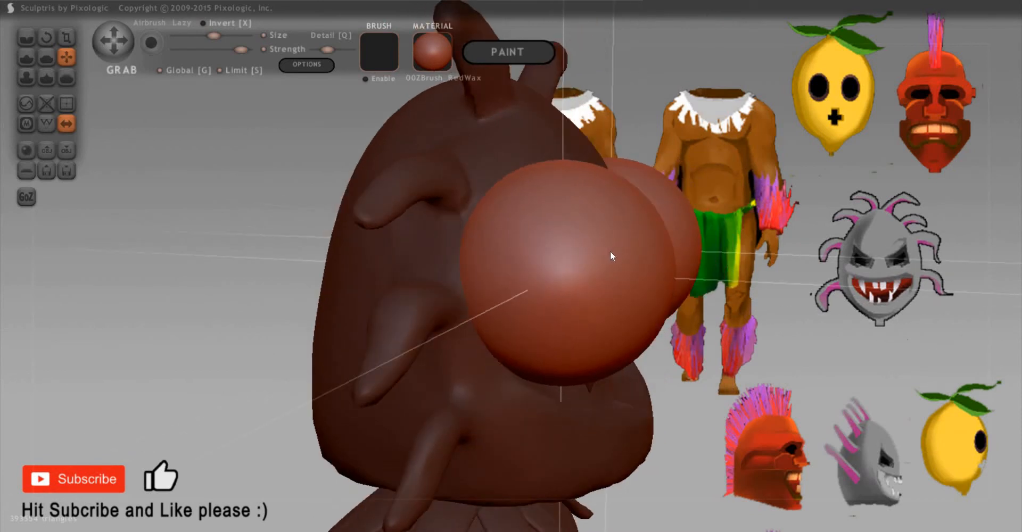
Step: Push the mirrored eyeball spheres back into the head and scale them down
key(g)
key(g)
drag(529, 264, 451, 276)
middle_drag(567, 265, 507, 276)
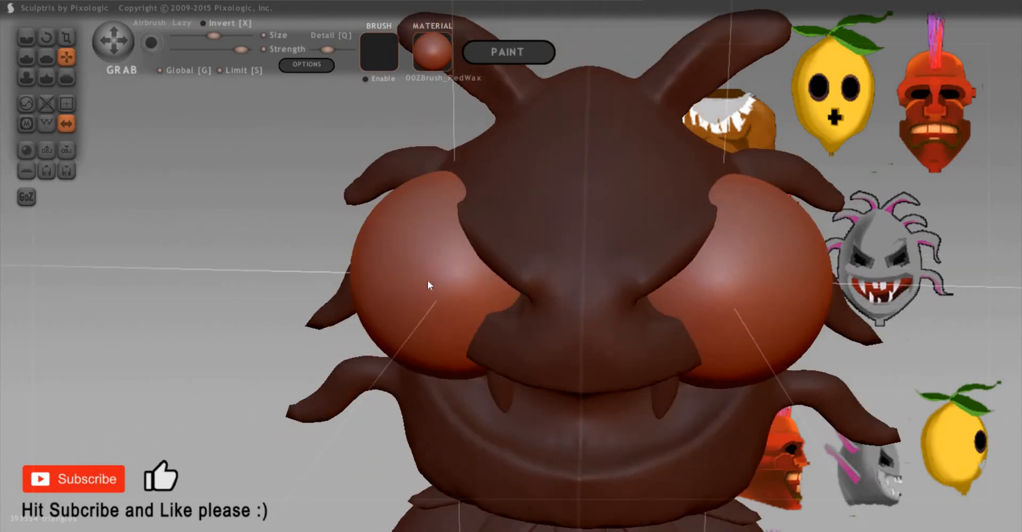
key(t)
drag(362, 342, 391, 312)
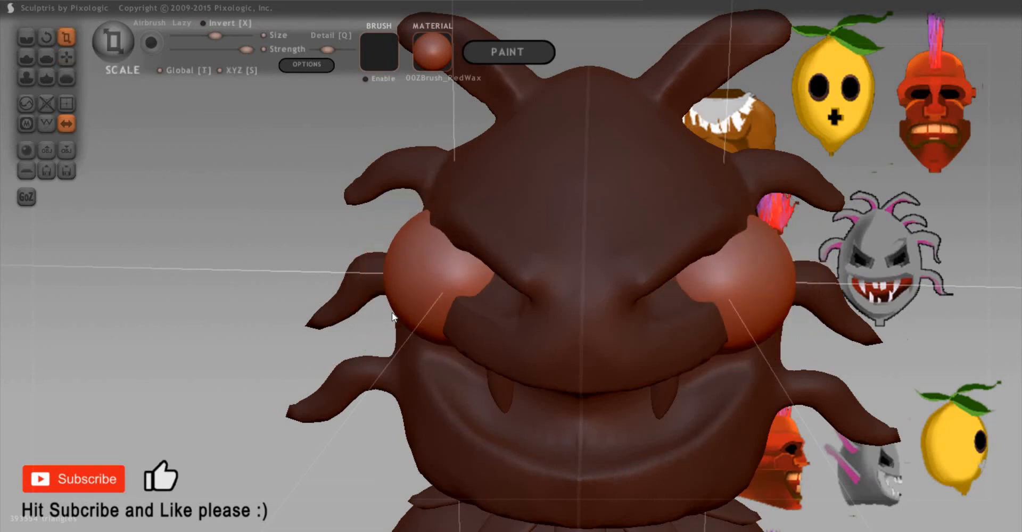
Step: Move the eyeballs inward so that they sit inside the eye sockets beneath the brows
key(g)
drag(396, 269, 442, 262)
drag(292, 228, 627, 275)
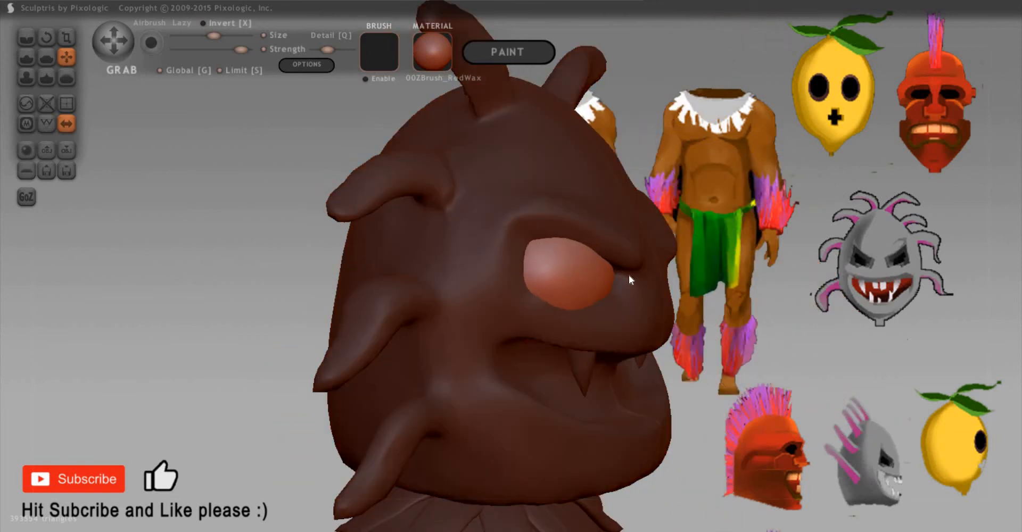
right_drag(628, 275, 507, 274)
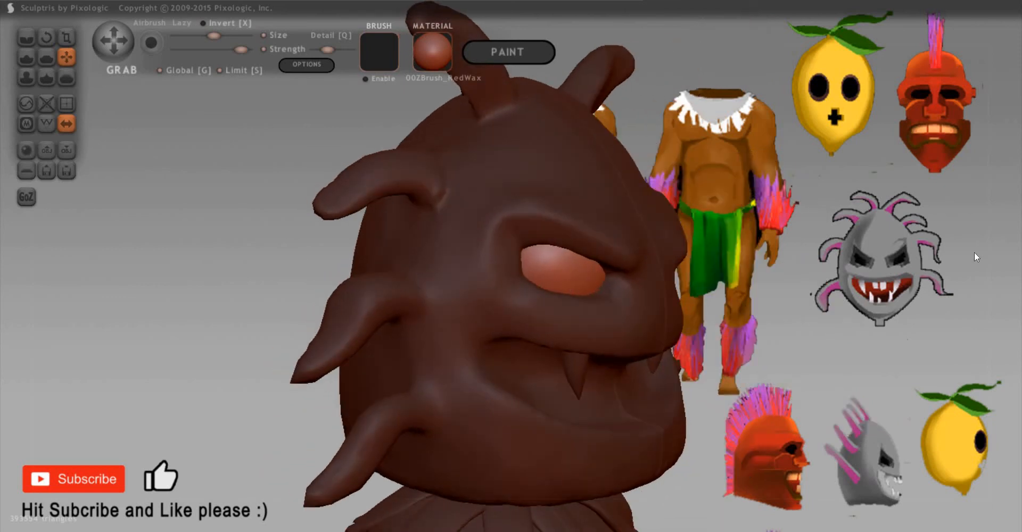
drag(918, 244, 886, 244)
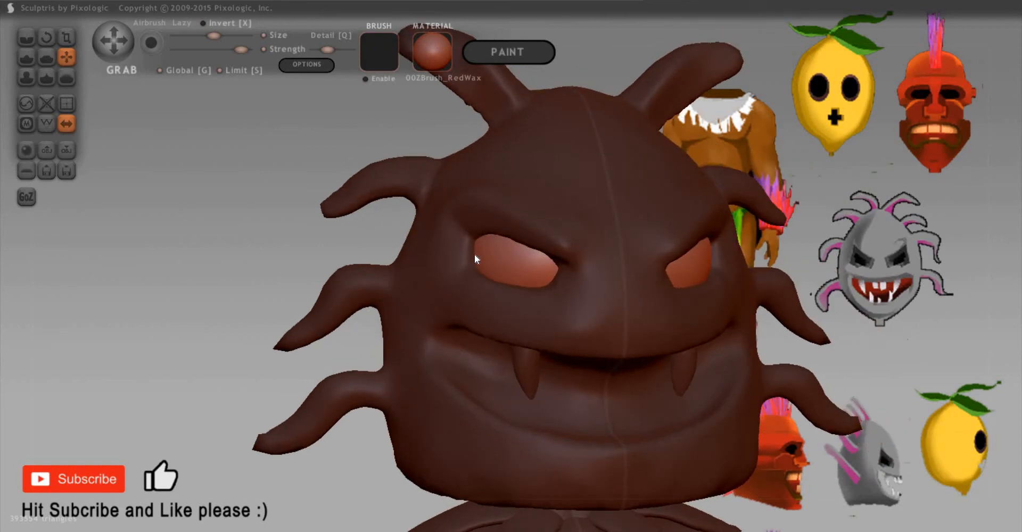
Step: Select the head mesh and pinch the brow ridge and outer rim around the eye openings
key(p)
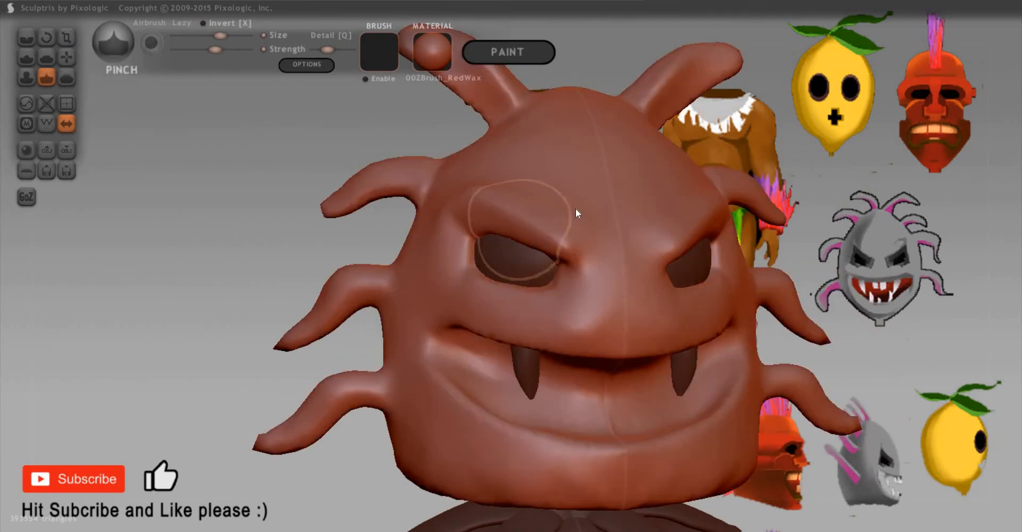
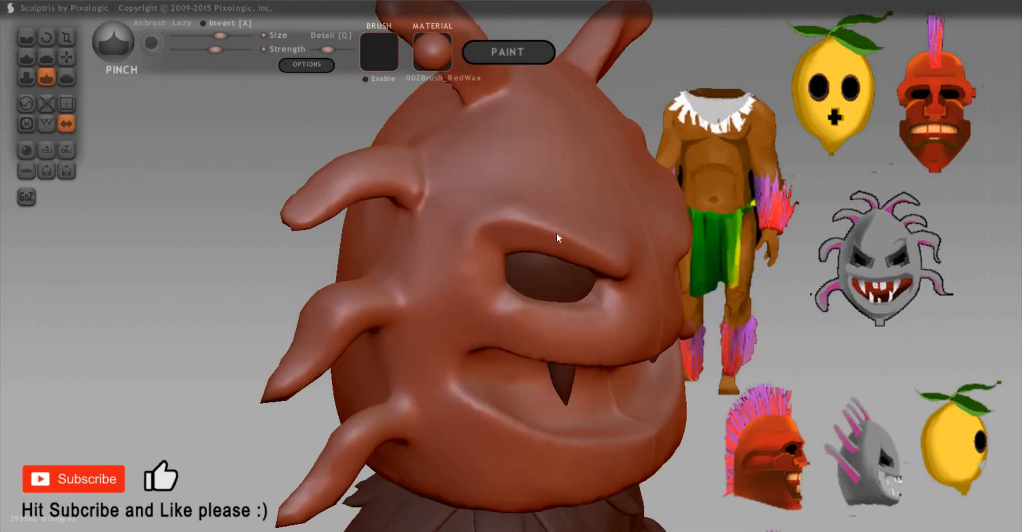
scroll(557, 233, up, 4)
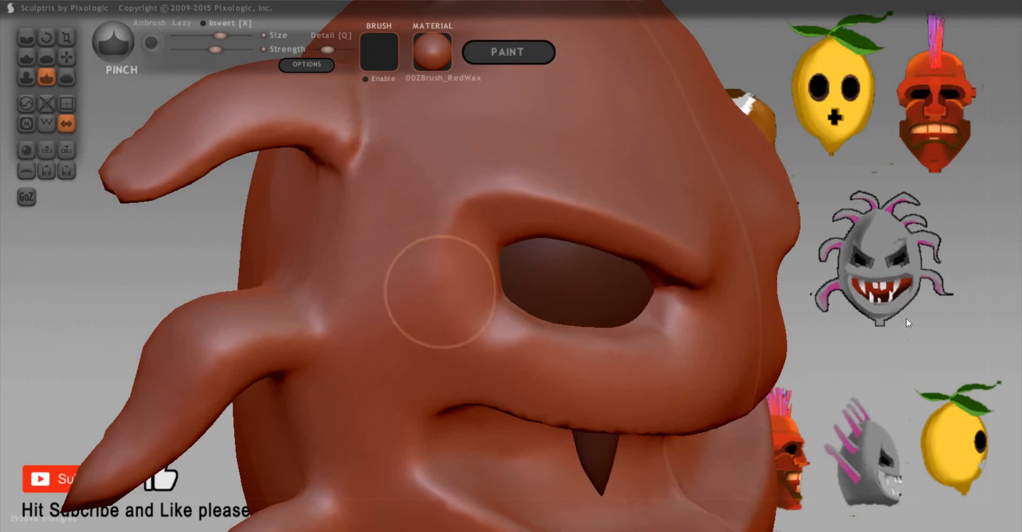
scroll(198, 271, up, 2)
drag(199, 272, 173, 271)
scroll(497, 308, down, 1)
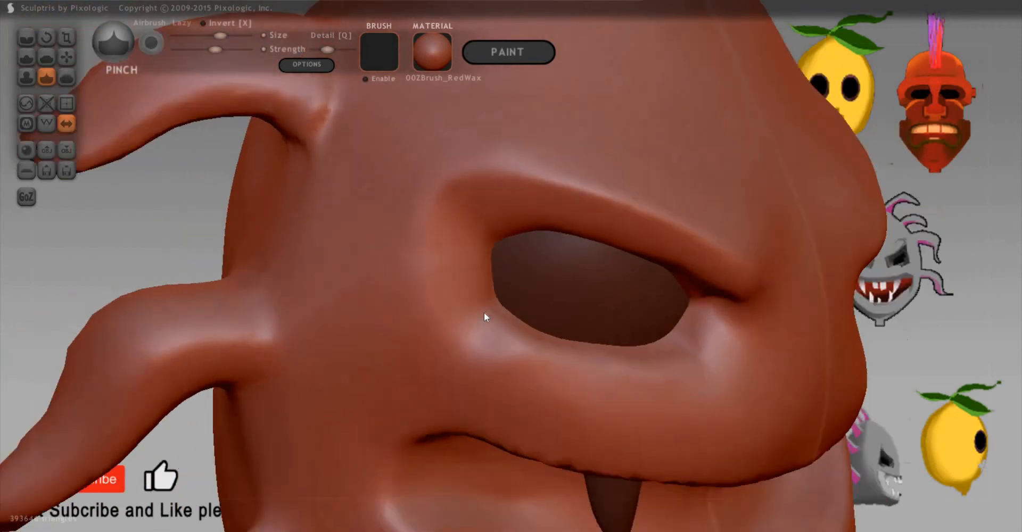
scroll(484, 312, down, 2)
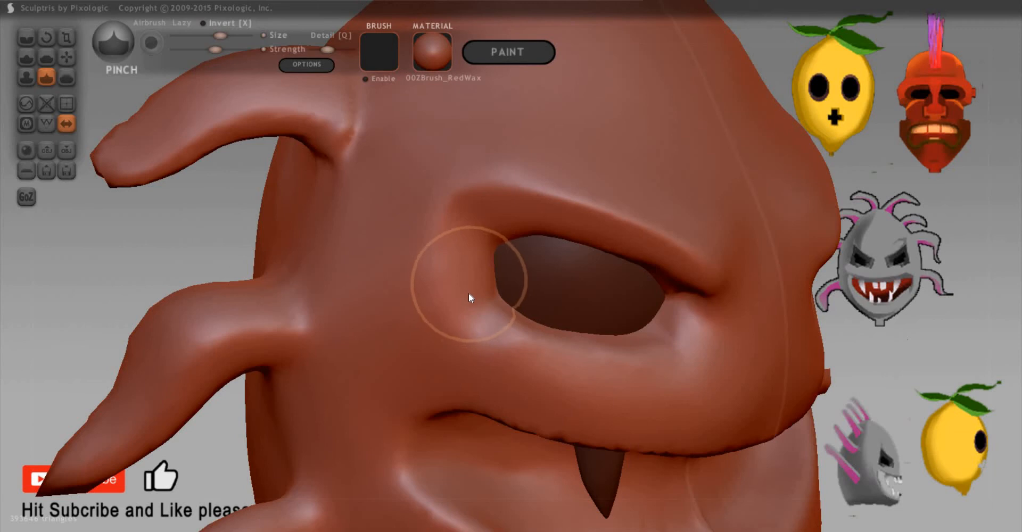
Step: Flatten the outer and lower rims of the eye sockets and pinch their outer edges sharper
key(5)
mouse_move(477, 282)
mouse_down()
mouse_move(464, 245)
mouse_move(475, 320)
mouse_move(477, 303)
mouse_move(522, 337)
mouse_move(632, 344)
mouse_move(502, 336)
mouse_move(654, 338)
mouse_move(535, 344)
mouse_move(489, 335)
mouse_up()
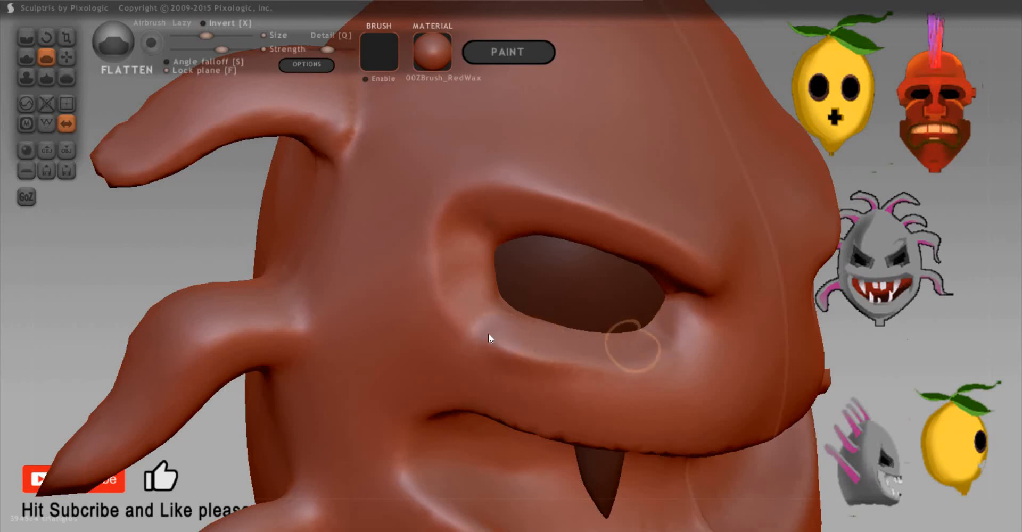
mouse_move(632, 345)
mouse_down()
mouse_move(495, 335)
mouse_move(598, 365)
mouse_up()
key(8)
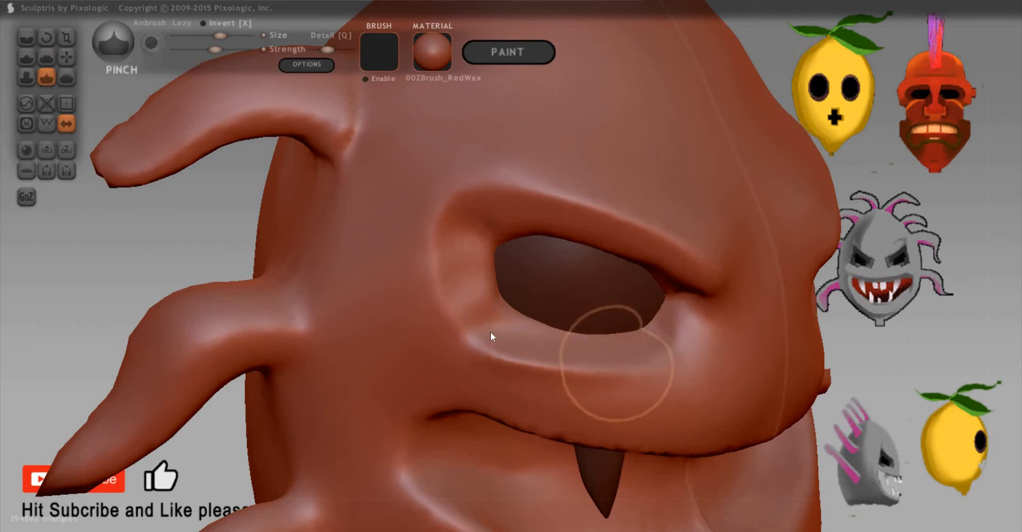
mouse_move(490, 331)
mouse_down()
mouse_move(528, 342)
mouse_move(477, 302)
mouse_move(494, 278)
mouse_up()
key(5)
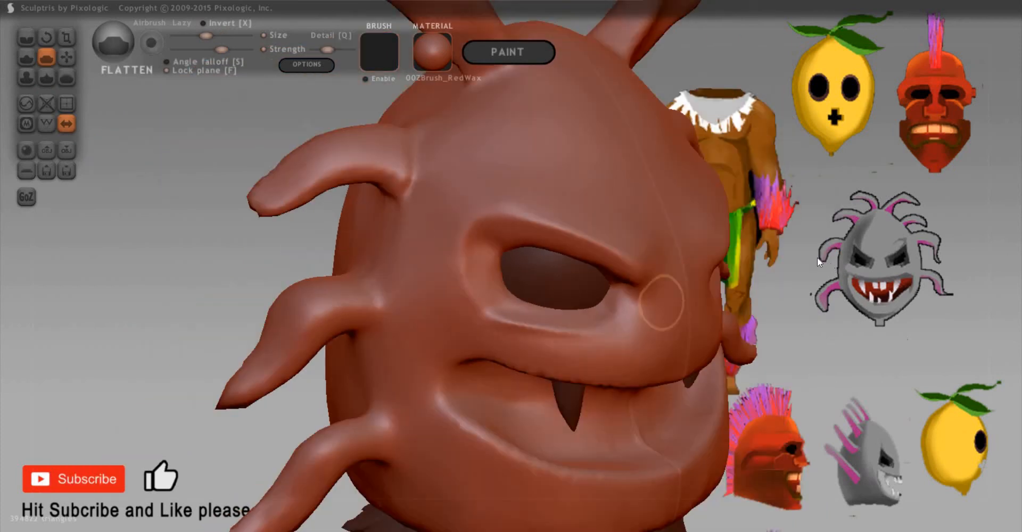
Step: Pinch the inner corners of the eye openings with a smaller brush to sharpen them
right_drag(816, 257, 560, 257)
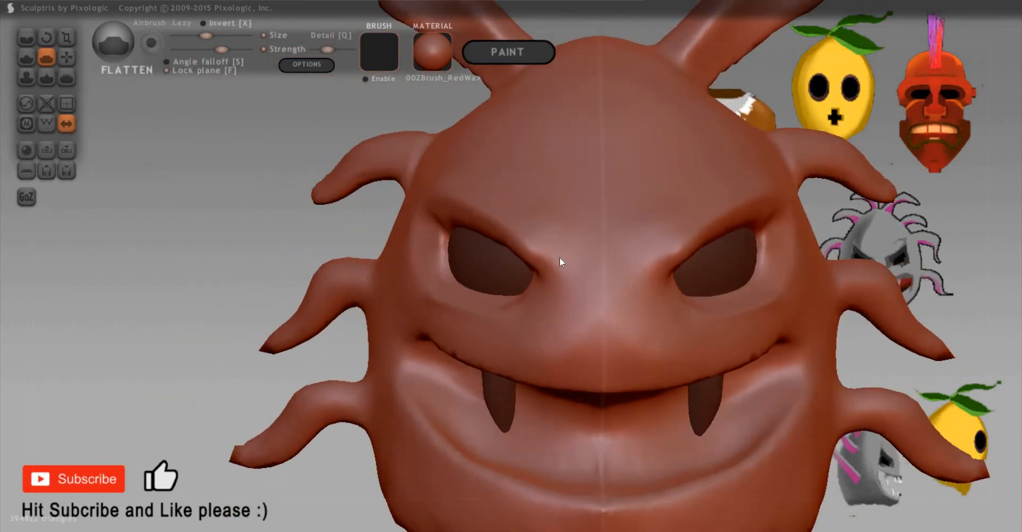
scroll(561, 275, down, 5)
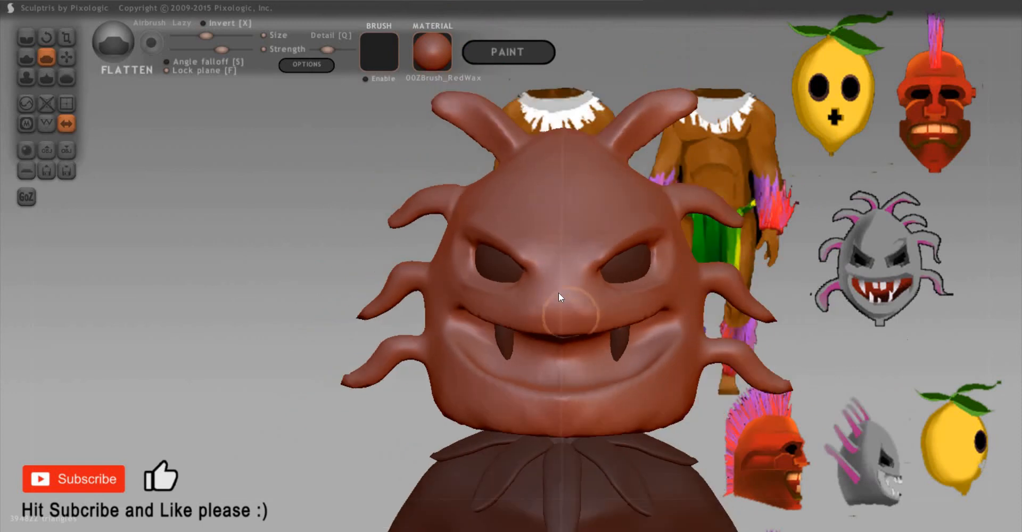
scroll(254, 219, up, 3)
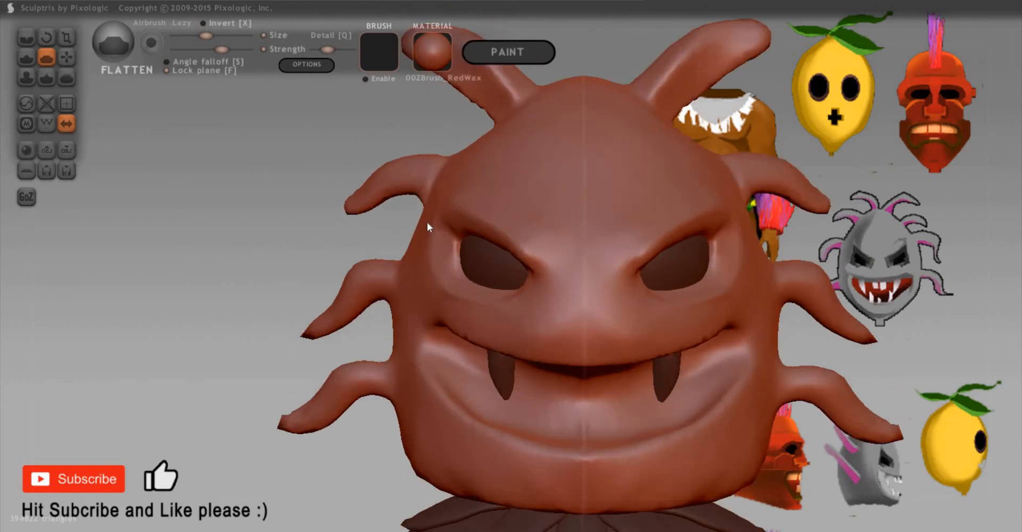
mouse_move(426, 221)
right_down()
mouse_move(653, 308)
mouse_move(614, 300)
right_up()
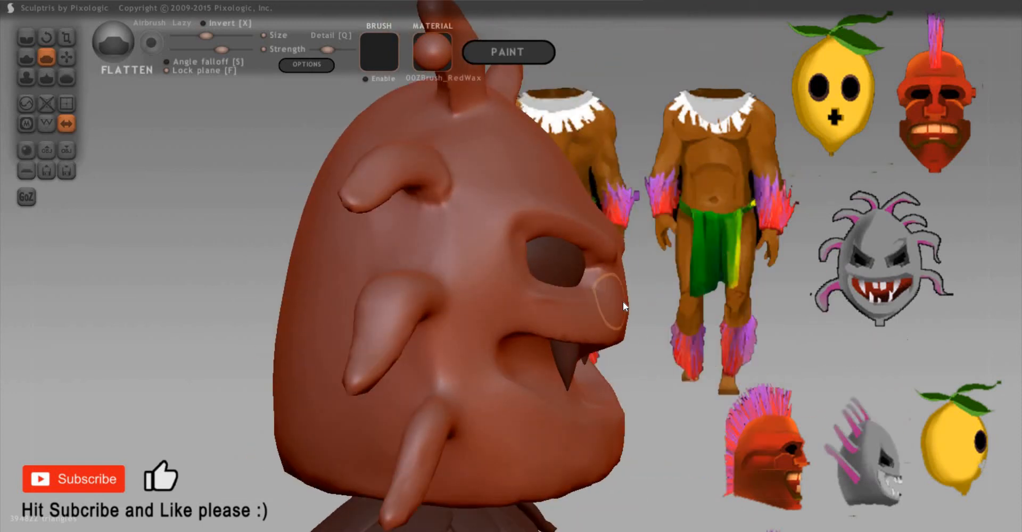
right_drag(769, 353, 640, 274)
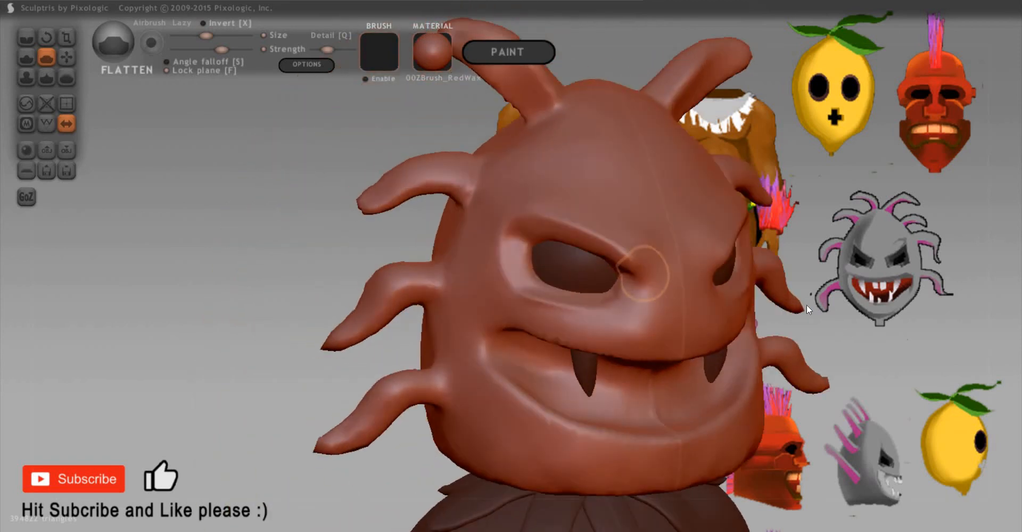
scroll(870, 311, up, 2)
mouse_move(870, 311)
right_down()
mouse_move(592, 334)
mouse_move(611, 322)
right_up()
scroll(672, 317, up, 3)
key(p)
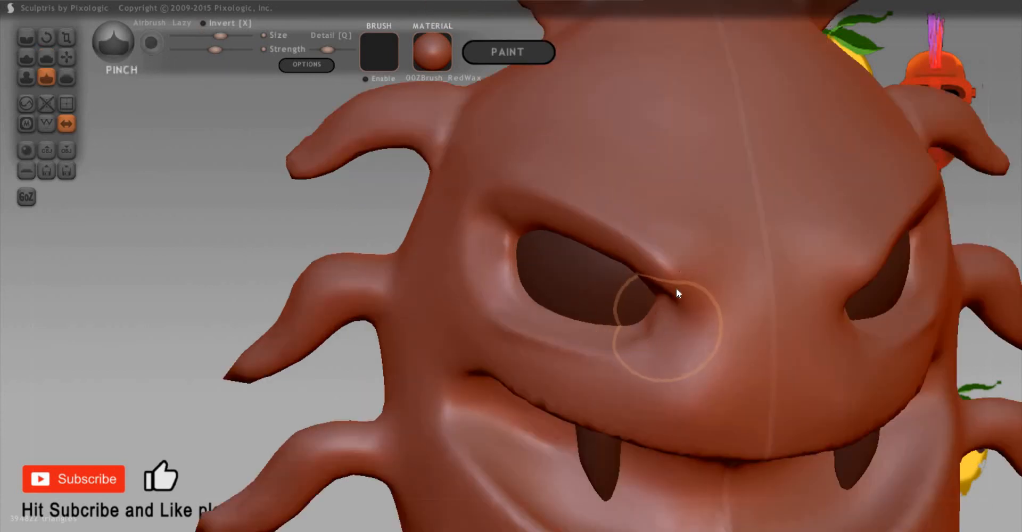
key(space)
drag(648, 333, 658, 319)
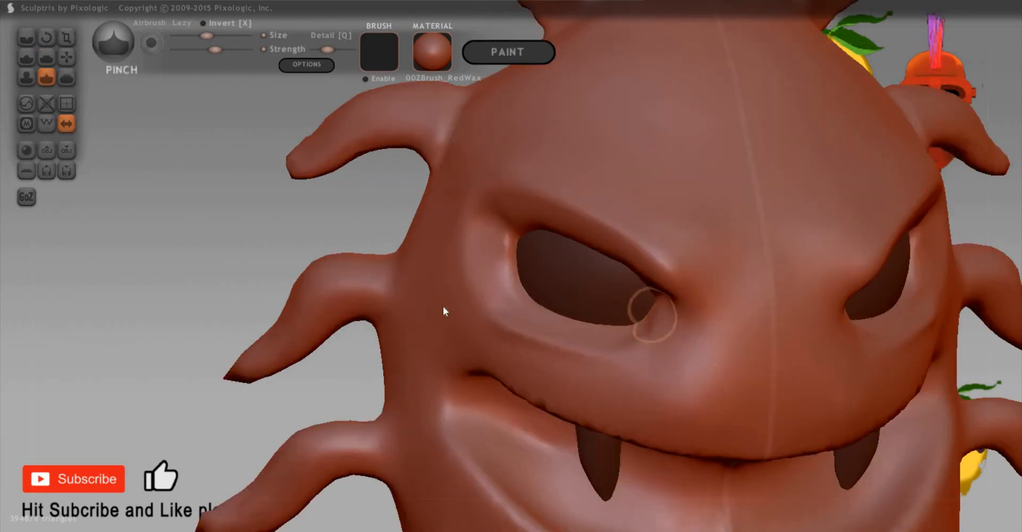
Step: Flatten the front faces of the topmost pair of tentacles from base to tip
scroll(203, 248, down, 4)
right_drag(563, 241, 457, 315)
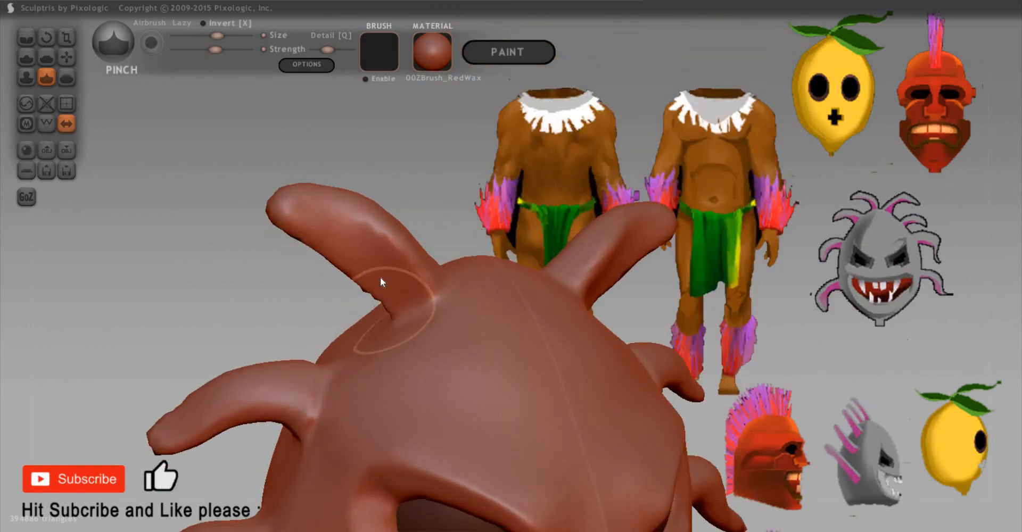
key(5)
drag(371, 255, 298, 210)
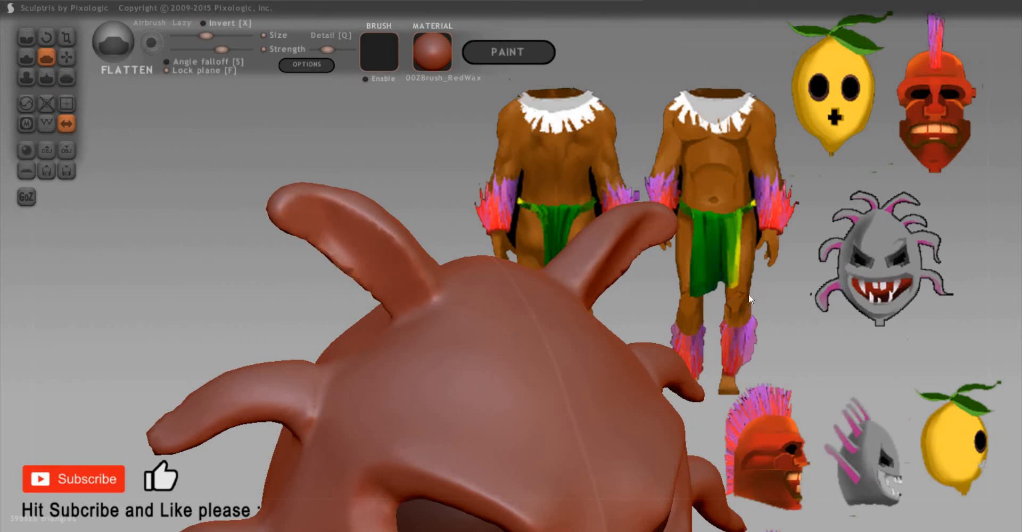
Step: Pinch the edges and tips of the topmost tentacles to sharpen their flattened shape
mouse_move(748, 293)
right_down()
mouse_move(781, 313)
mouse_move(809, 279)
mouse_move(742, 239)
mouse_move(583, 258)
right_up()
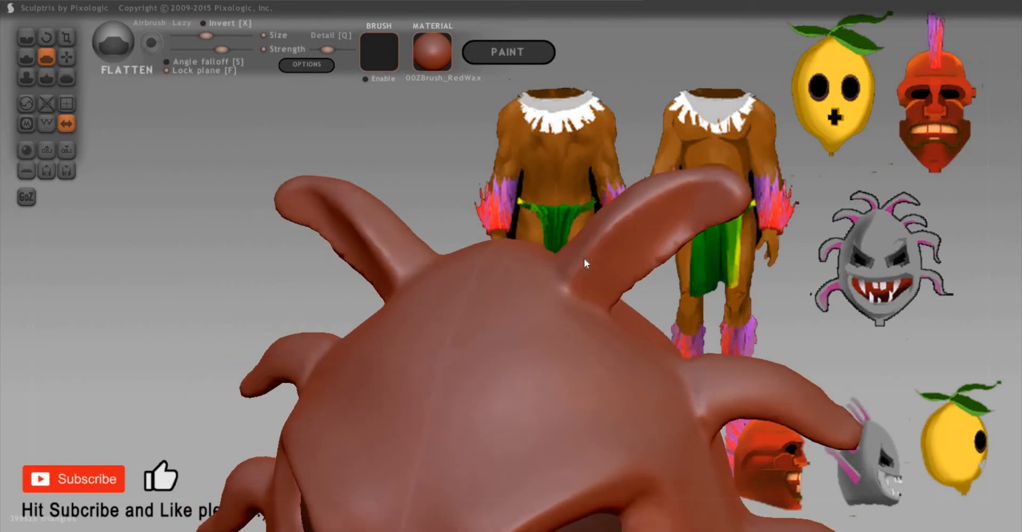
key(8)
mouse_move(566, 282)
mouse_down()
mouse_move(621, 232)
mouse_move(724, 187)
mouse_up()
right_drag(550, 266, 473, 246)
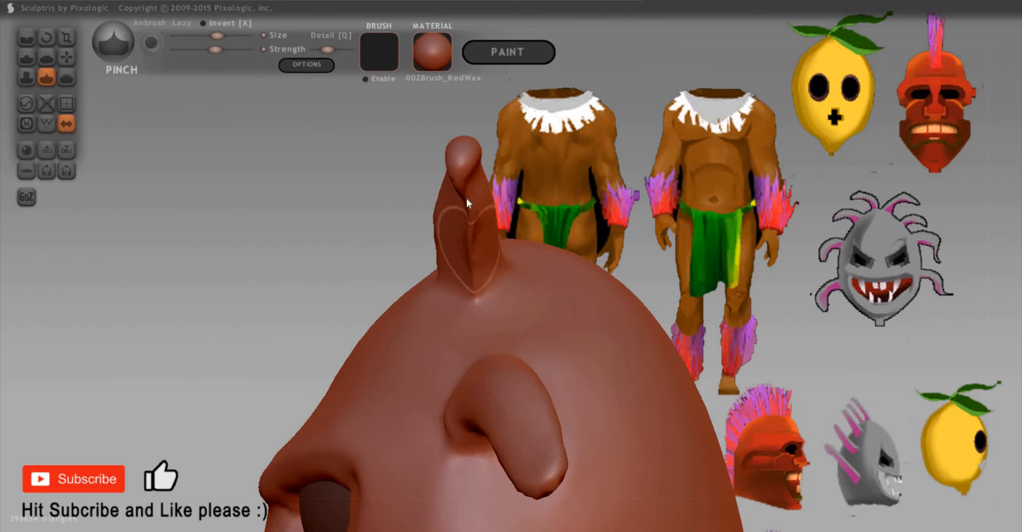
mouse_move(530, 122)
mouse_down()
mouse_move(606, 147)
mouse_move(665, 205)
mouse_move(486, 232)
mouse_move(358, 191)
mouse_move(366, 214)
mouse_move(207, 228)
mouse_move(231, 219)
mouse_move(314, 227)
mouse_up()
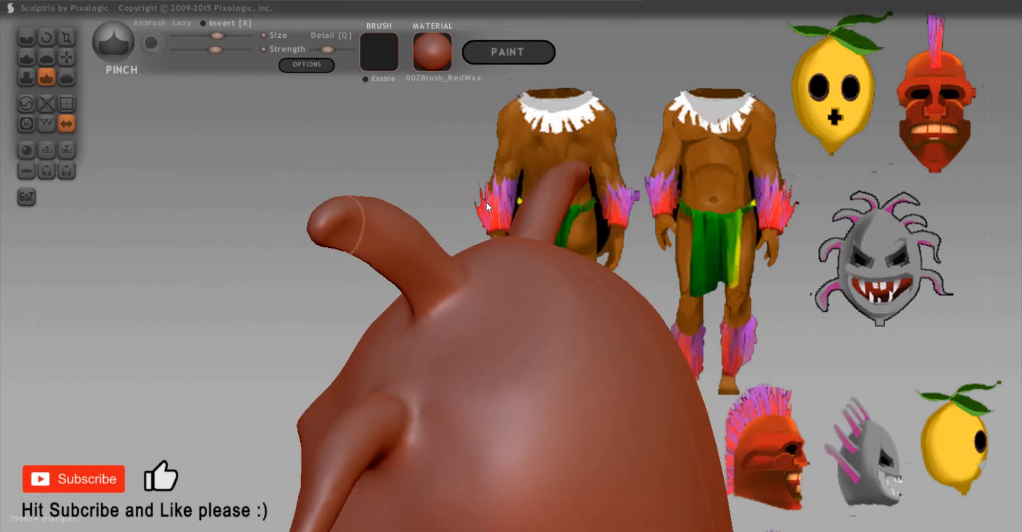
drag(254, 207, 276, 209)
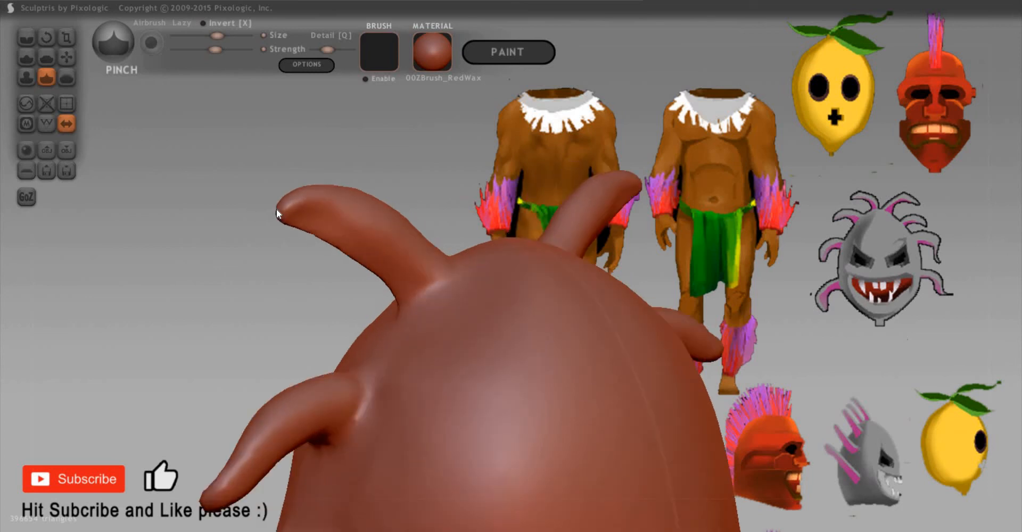
Step: Reshape the tips and curve of the topmost tentacles with the Grab tool
key(g)
key(g)
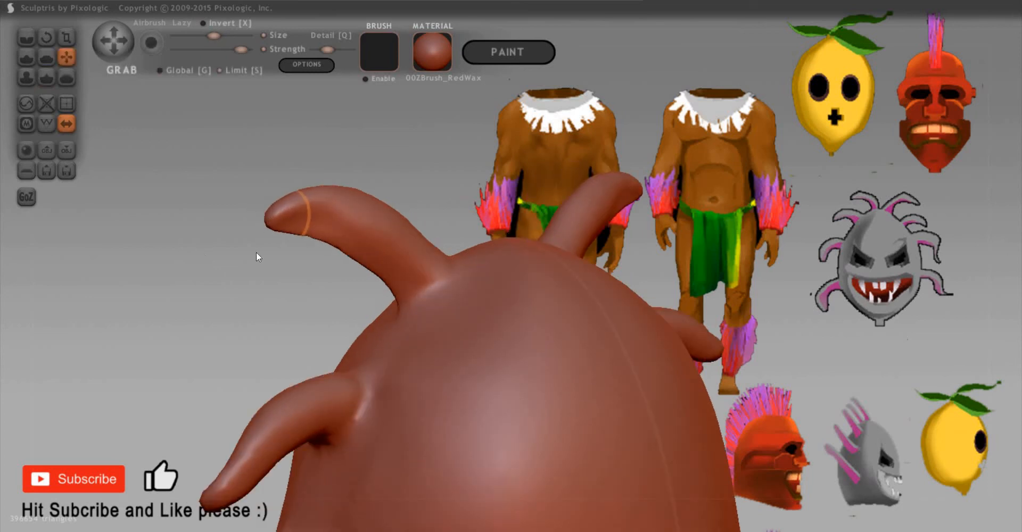
drag(493, 238, 466, 186)
mouse_move(262, 232)
mouse_down()
mouse_move(296, 201)
mouse_move(288, 197)
mouse_up()
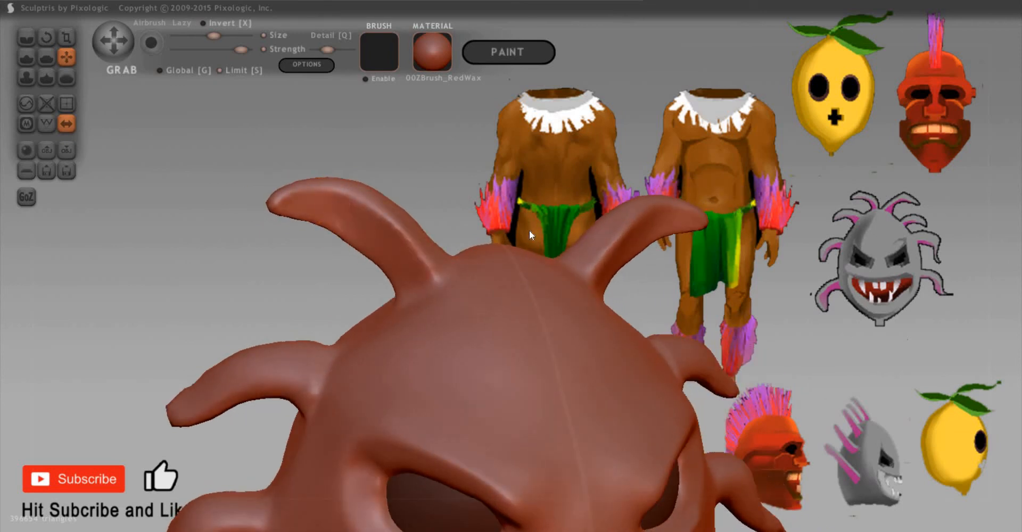
scroll(704, 302, down, 3)
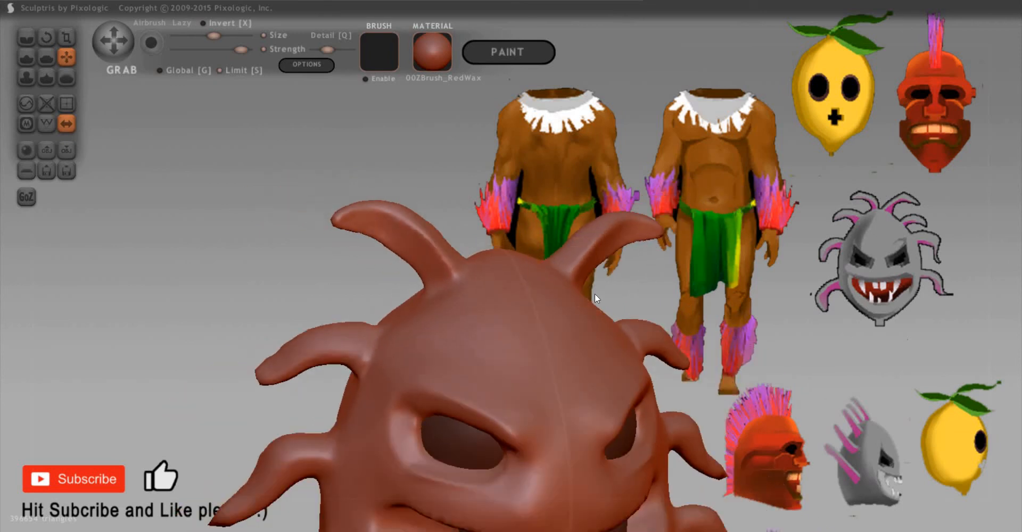
Step: Display the wireframe and examine the mesh density on the tentacles, eye sockets and mouth
scroll(591, 294, down, 2)
key(w)
scroll(410, 282, up, 5)
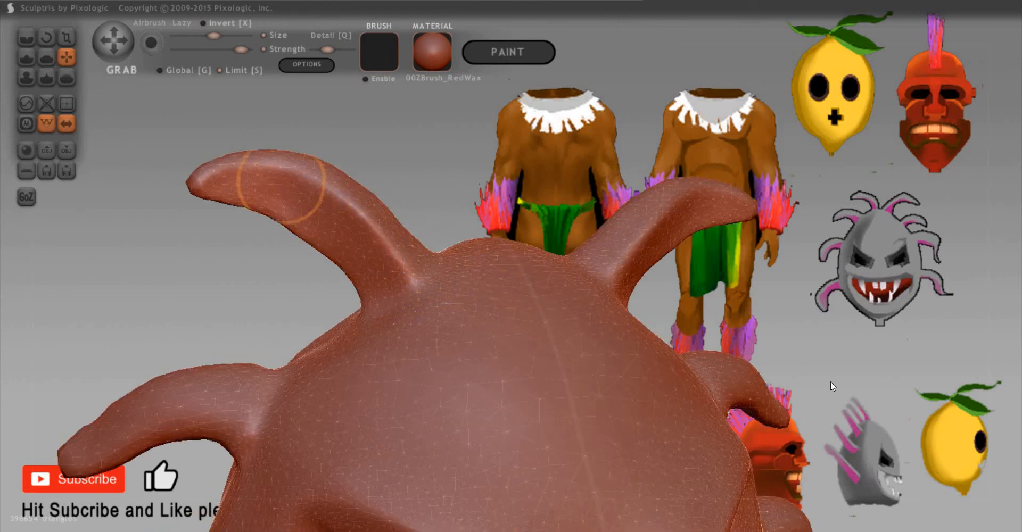
alt+drag(939, 314, 908, 215)
alt+drag(537, 527, 508, 389)
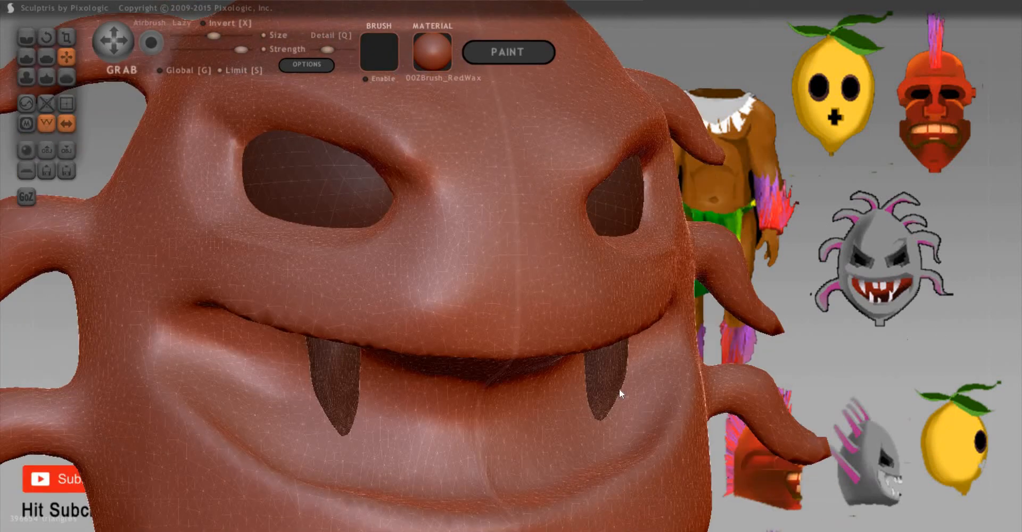
drag(1011, 308, 1006, 265)
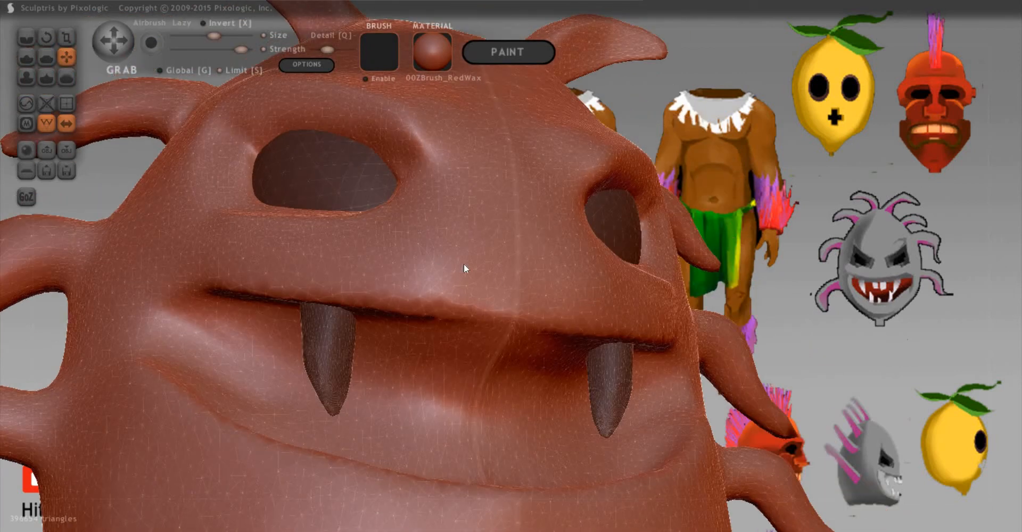
Step: Lower the triangle density on the forehead above the brows with the Reduce Brush
key(0)
mouse_move(466, 169)
mouse_down()
mouse_move(481, 209)
mouse_move(506, 169)
mouse_move(511, 274)
mouse_move(511, 139)
mouse_up()
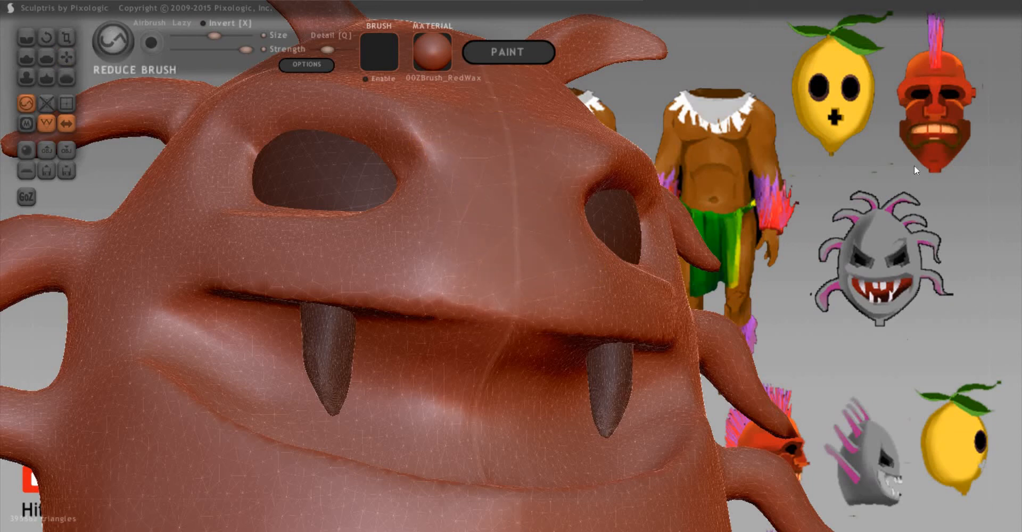
mouse_move(914, 165)
mouse_down()
mouse_move(909, 395)
mouse_move(830, 184)
mouse_move(897, 231)
mouse_move(873, 421)
mouse_move(899, 251)
mouse_move(209, 205)
mouse_move(285, 263)
mouse_up()
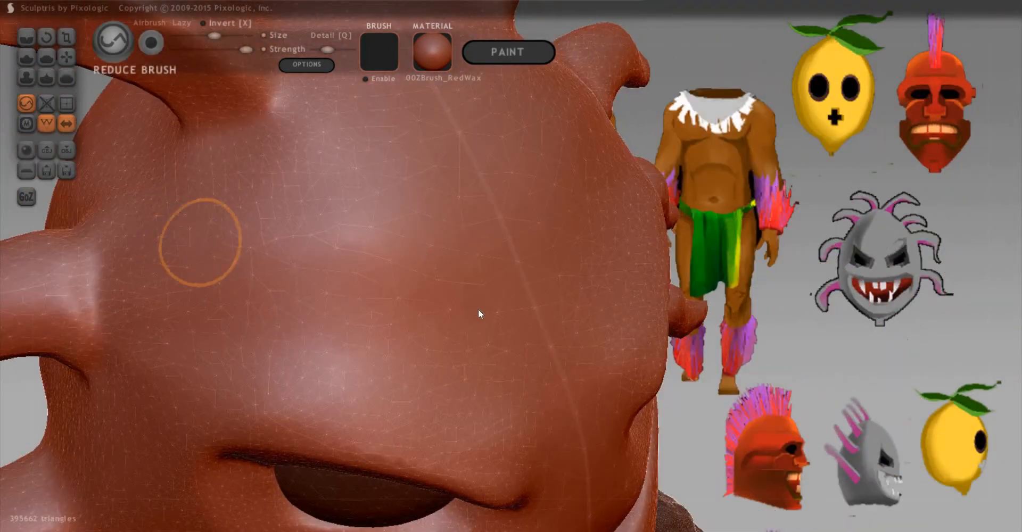
mouse_move(478, 314)
mouse_down()
mouse_move(365, 308)
mouse_move(160, 256)
mouse_move(231, 308)
mouse_move(525, 186)
mouse_move(531, 296)
mouse_up()
scroll(359, 288, down, 1)
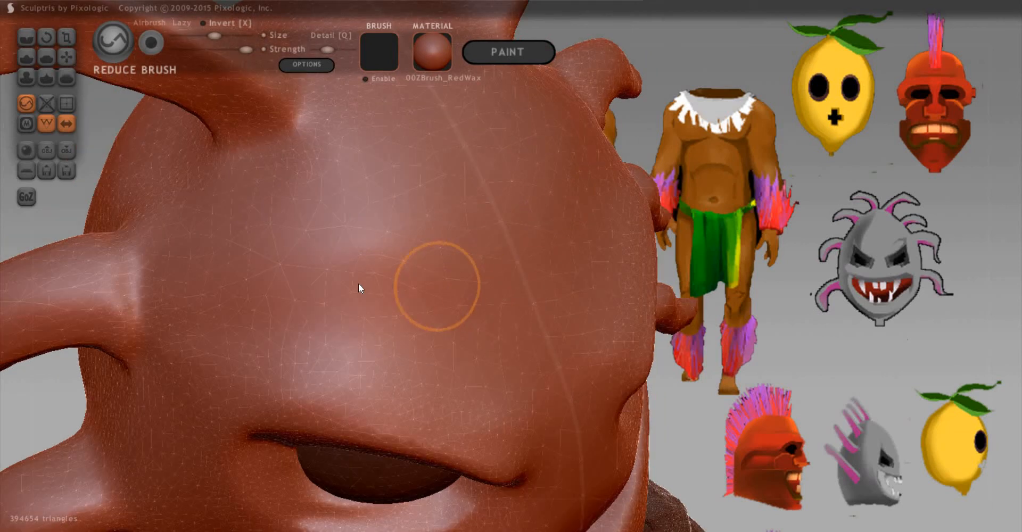
scroll(360, 288, down, 2)
drag(959, 243, 867, 339)
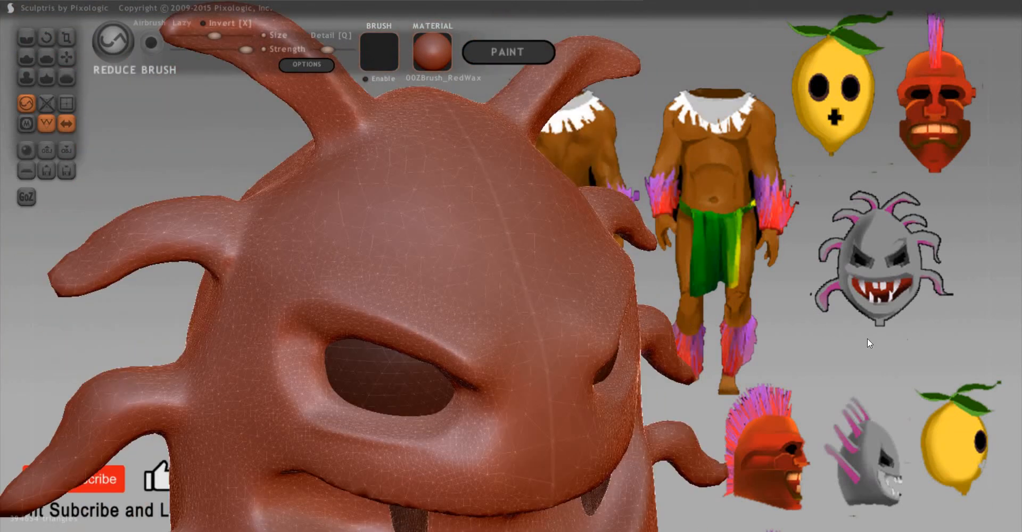
Step: Examine the mesh density on the sides and back of the head, and hide the wireframe
drag(942, 327, 646, 320)
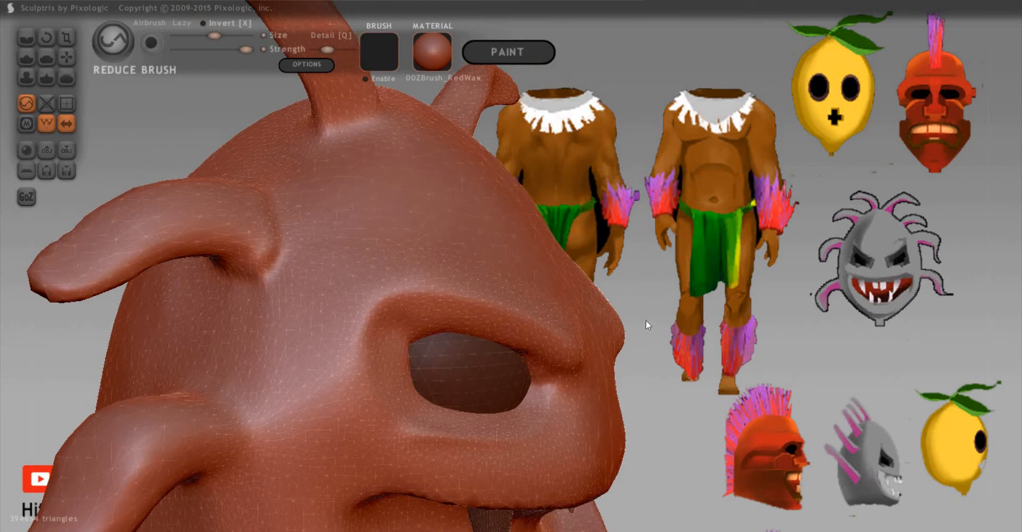
right_drag(242, 213, 344, 215)
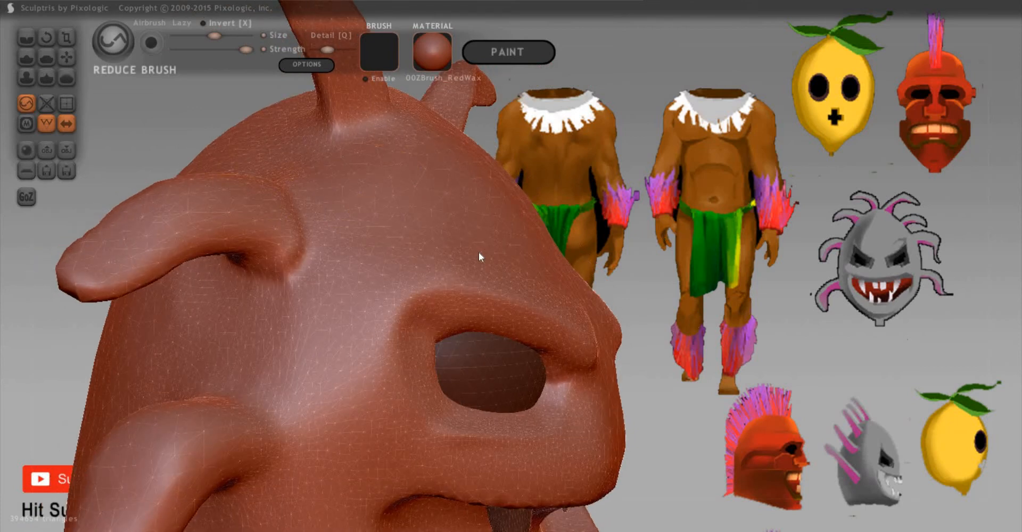
drag(934, 191, 897, 181)
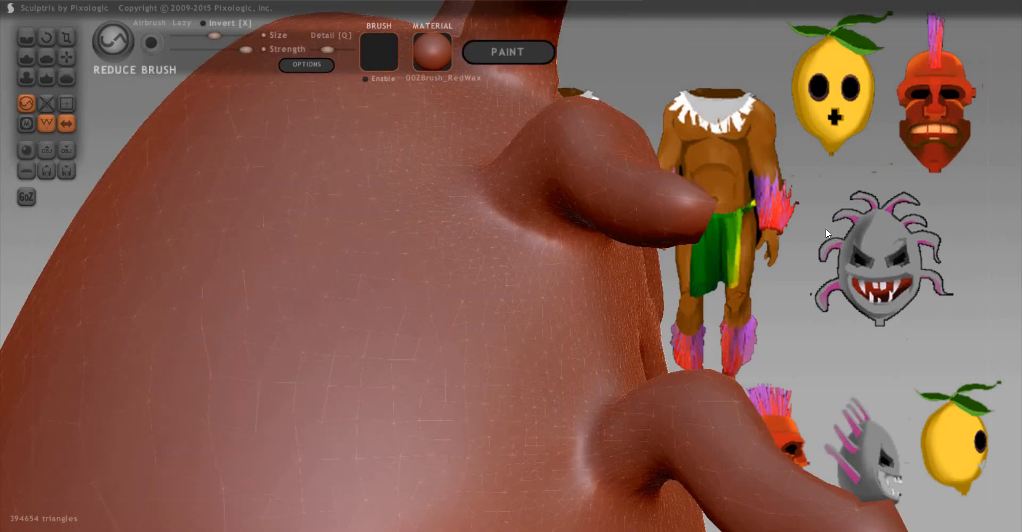
drag(825, 228, 921, 250)
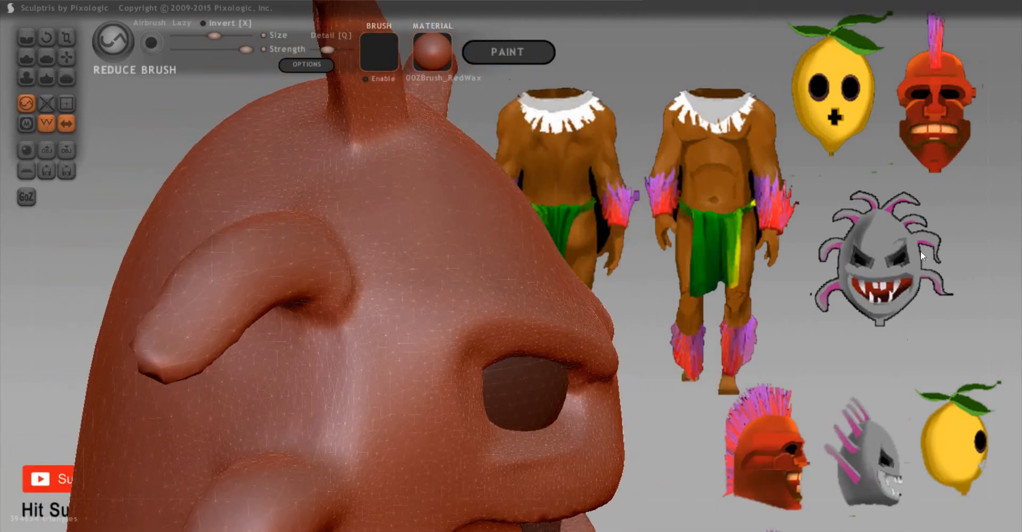
key(5)
drag(930, 195, 929, 189)
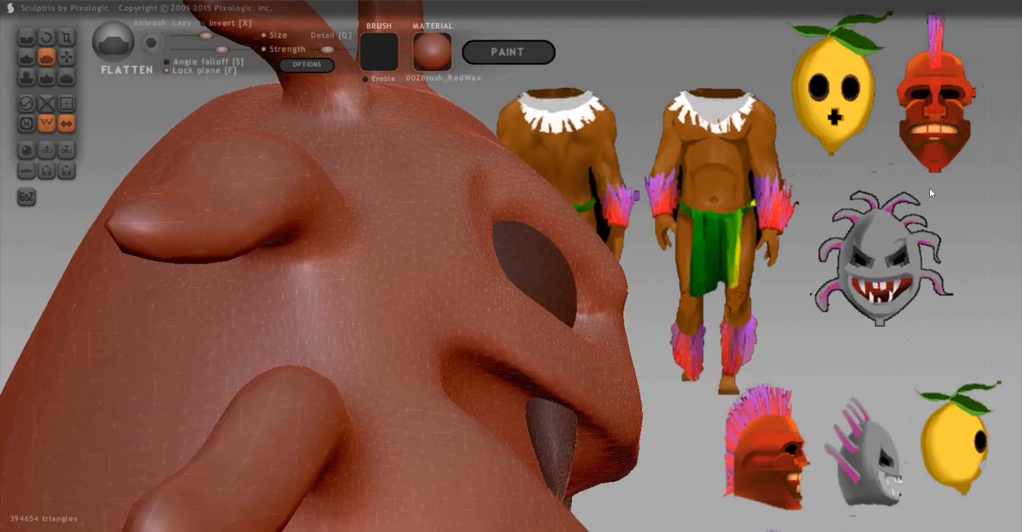
key(w)
Step: Adjust the upper tentacles with Grab and flatten the base of the second pair using a larger brush
drag(809, 292, 405, 193)
key(g)
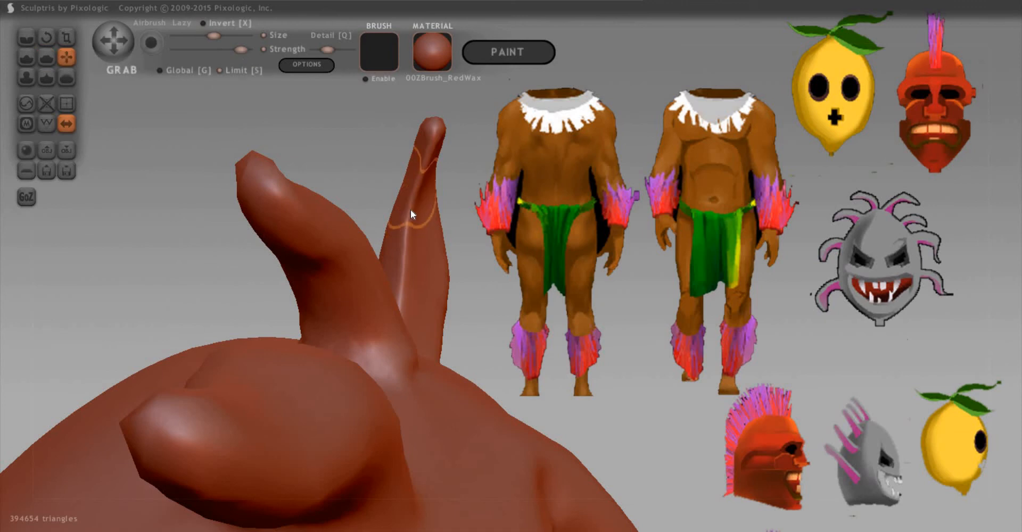
mouse_move(732, 260)
mouse_down()
mouse_move(352, 369)
mouse_move(342, 361)
mouse_up()
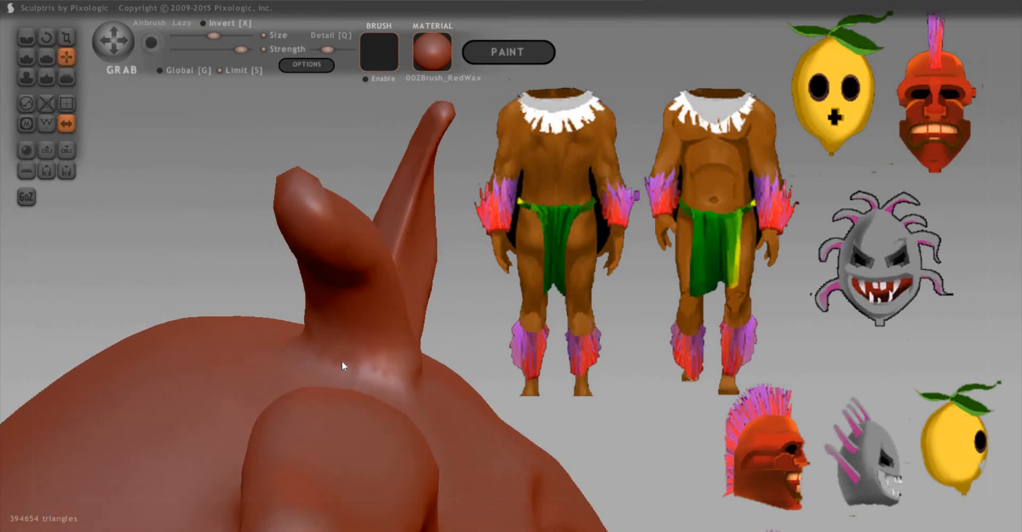
drag(679, 429, 806, 400)
key(5)
mouse_move(449, 349)
mouse_down()
mouse_move(426, 295)
mouse_move(452, 289)
mouse_up()
key(space)
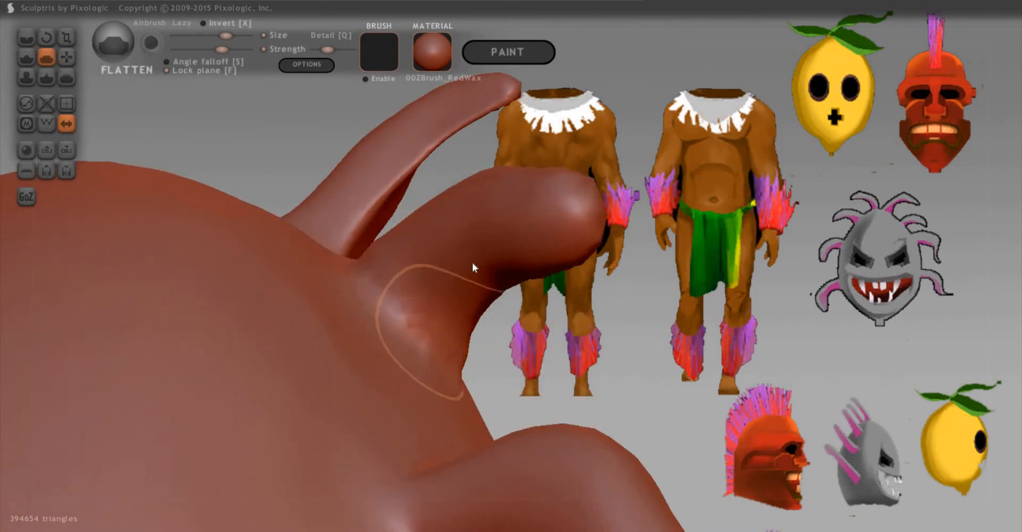
Step: Flatten the outer ends of the second pair of tentacles with a smaller, weaker brush, undoing unwanted strokes
mouse_move(824, 352)
mouse_down()
mouse_move(709, 425)
mouse_move(714, 452)
mouse_up()
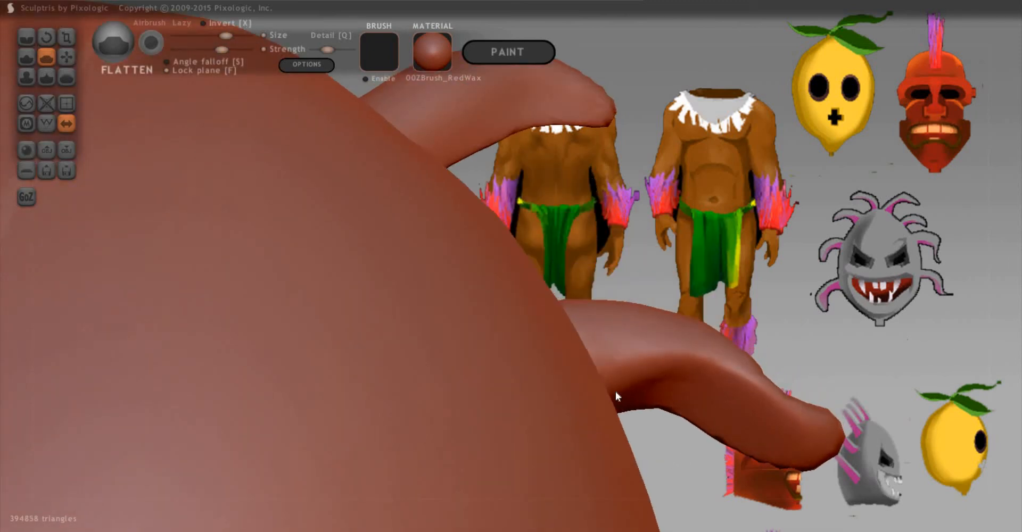
mouse_move(830, 255)
mouse_down()
mouse_move(736, 288)
mouse_move(702, 245)
mouse_move(733, 164)
mouse_move(758, 155)
mouse_up()
key(space)
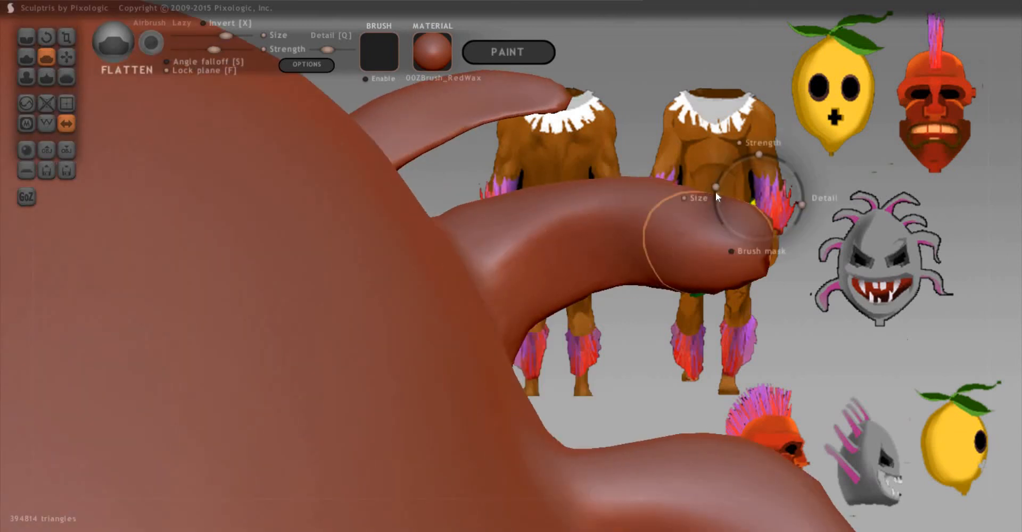
mouse_move(713, 215)
mouse_down()
mouse_move(677, 257)
mouse_move(720, 273)
mouse_move(719, 251)
mouse_move(676, 243)
mouse_up()
key(ctrl+z)
key(ctrl+z)
key(ctrl+z)
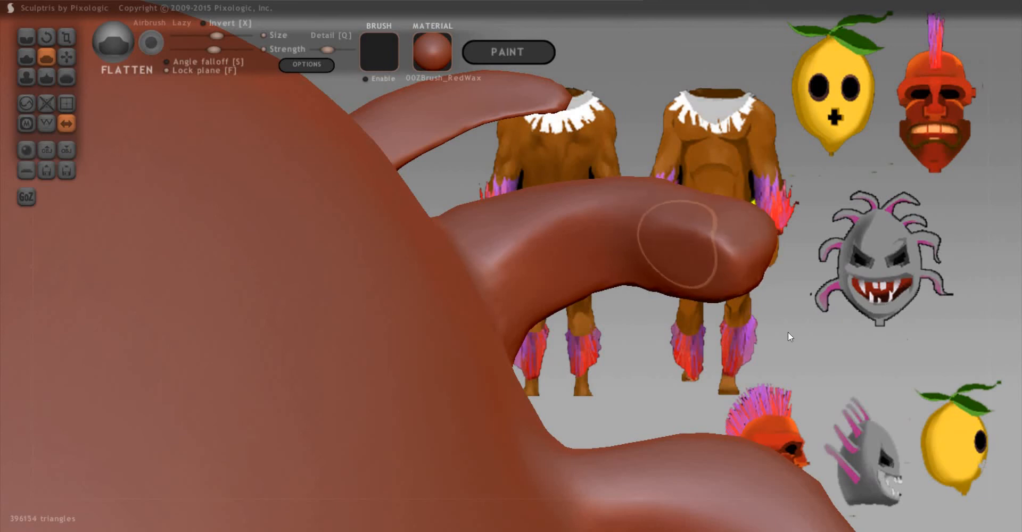
Step: Undo the last flatten stroke, rework the flat face on the second pair of tentacles and pinch their tips
drag(787, 332, 759, 324)
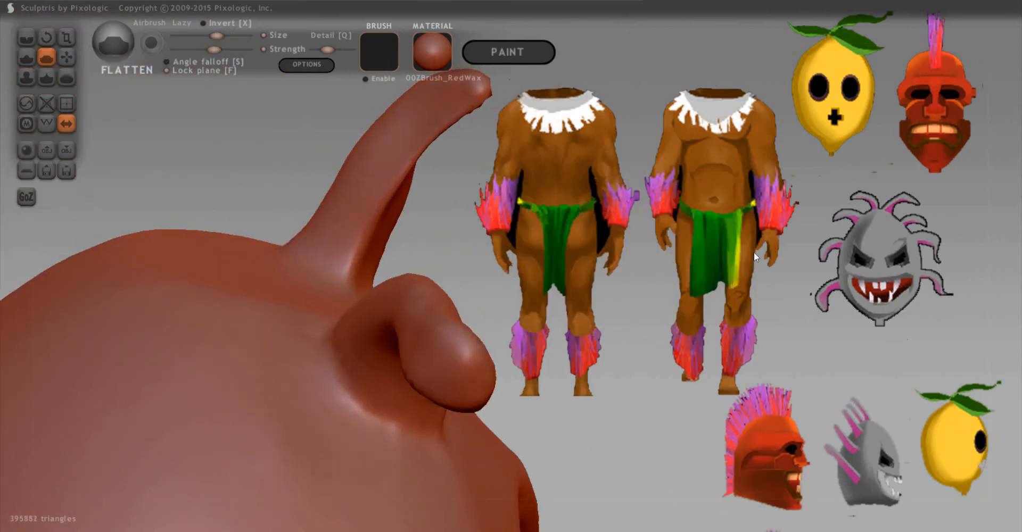
drag(754, 251, 808, 289)
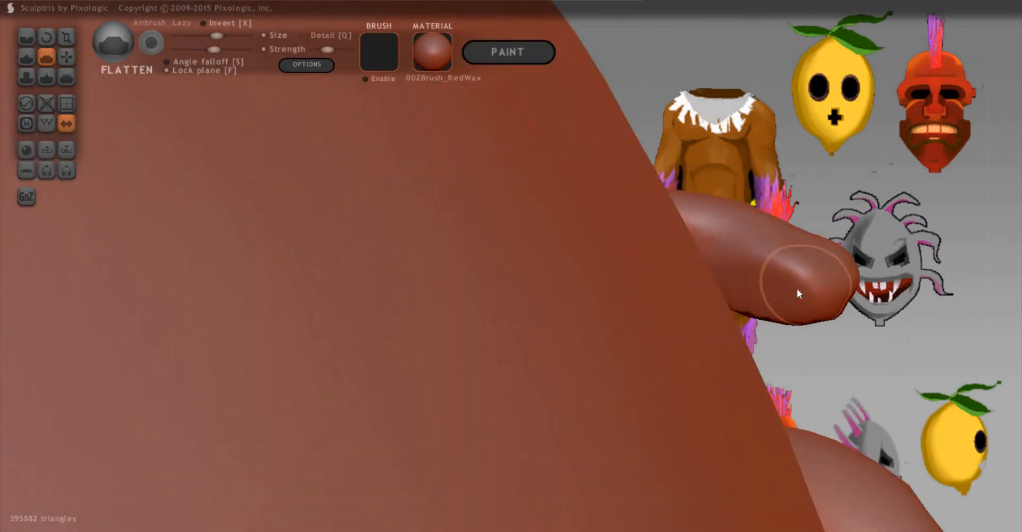
key(ctrl+z)
mouse_move(960, 350)
mouse_down()
mouse_move(712, 285)
mouse_move(678, 258)
mouse_move(703, 251)
mouse_move(611, 257)
mouse_move(727, 246)
mouse_move(760, 255)
mouse_up()
drag(784, 379, 480, 330)
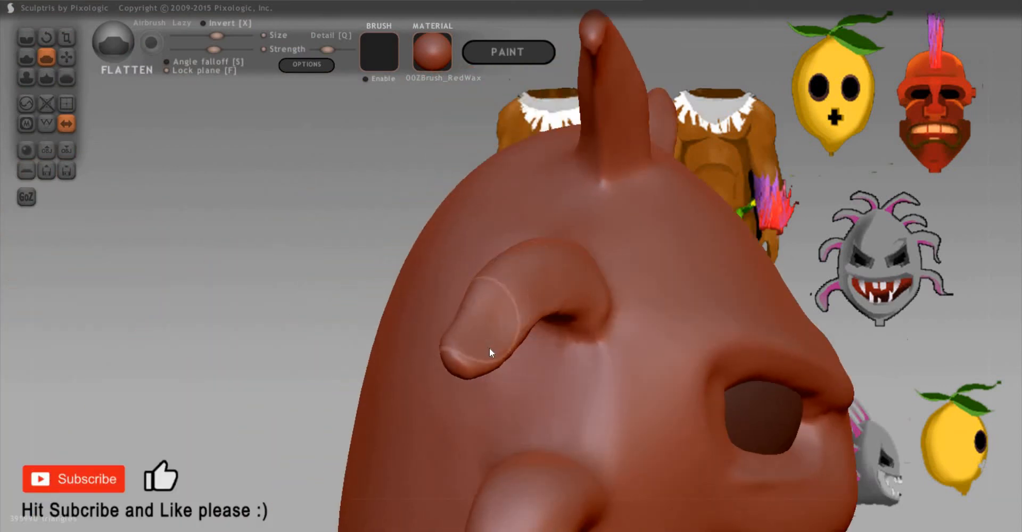
key(p)
mouse_move(455, 365)
mouse_down()
mouse_move(476, 349)
mouse_move(464, 354)
mouse_up()
drag(298, 197, 63, 126)
click(64, 129)
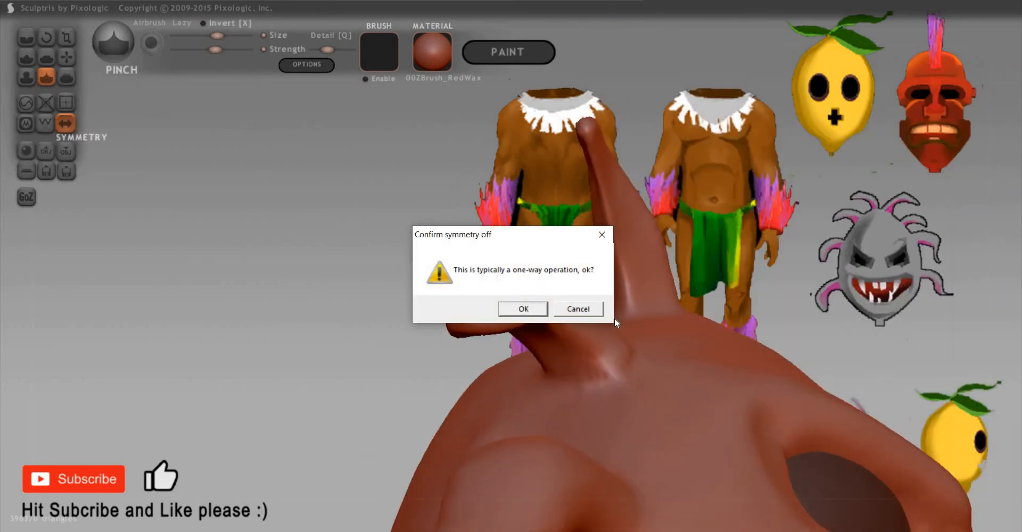
click(571, 308)
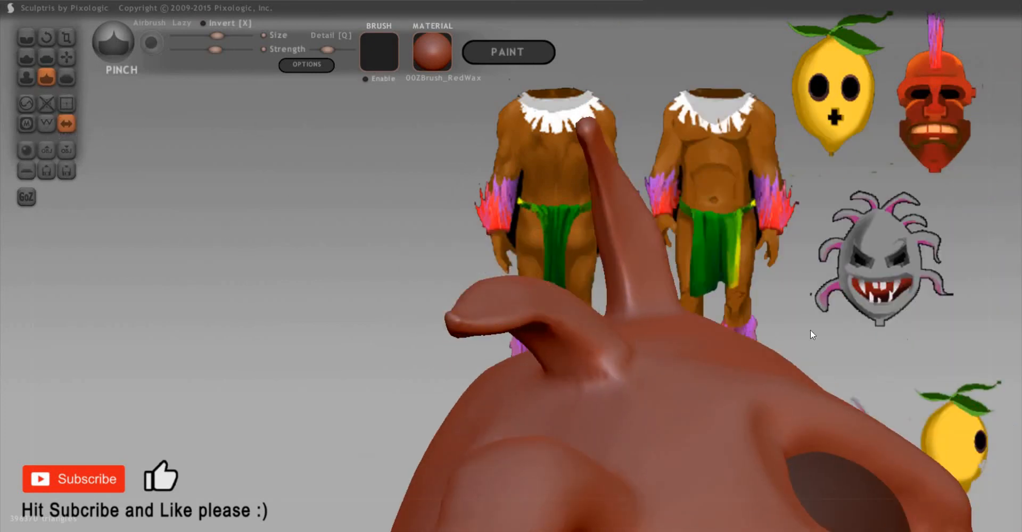
Step: Pinch the edges of the second pair of tentacles from base to tip into slimmer, pointed ends
drag(810, 330, 452, 365)
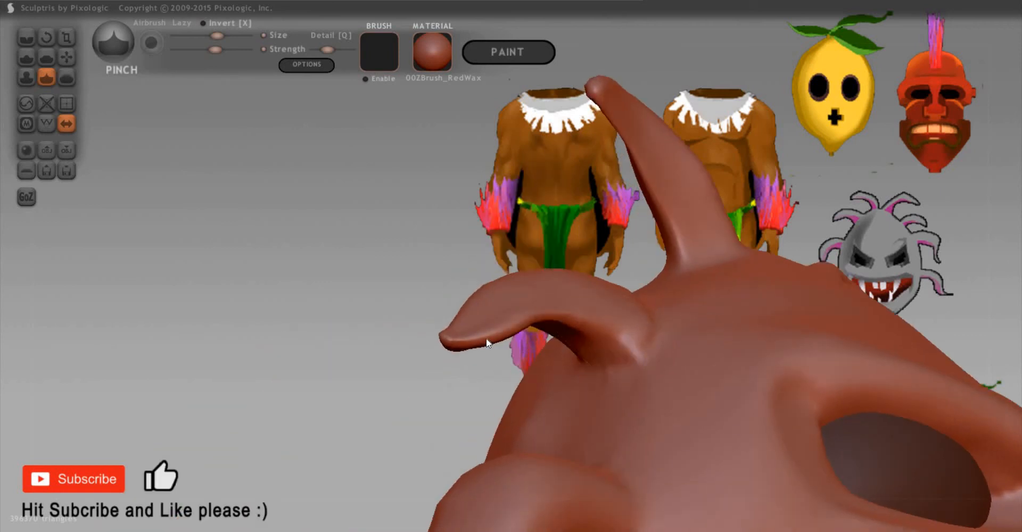
mouse_move(486, 339)
mouse_down()
mouse_move(605, 328)
mouse_move(639, 342)
mouse_up()
mouse_move(550, 255)
mouse_down()
mouse_move(359, 316)
mouse_move(309, 319)
mouse_up()
mouse_move(414, 329)
mouse_down()
mouse_move(542, 331)
mouse_move(661, 352)
mouse_up()
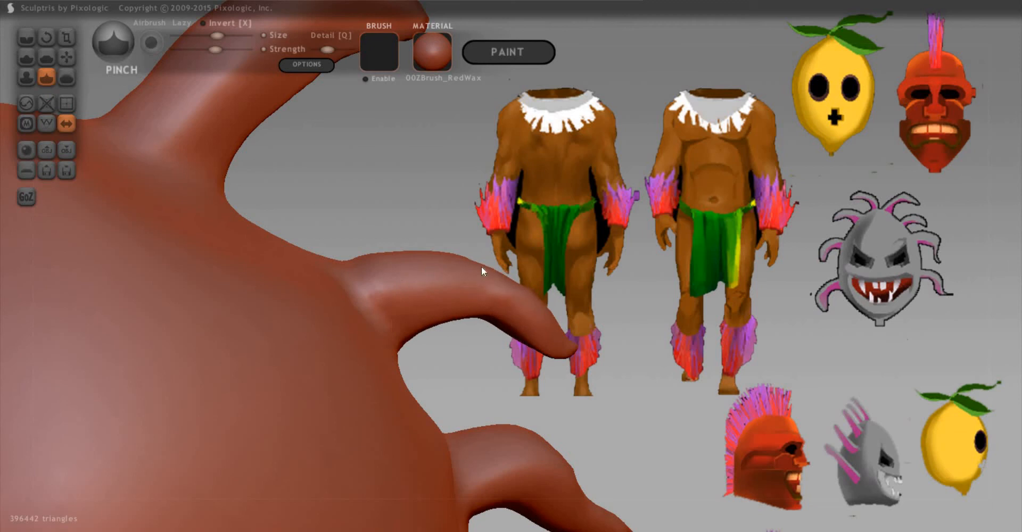
mouse_move(481, 270)
mouse_down()
mouse_move(406, 319)
mouse_move(467, 273)
mouse_up()
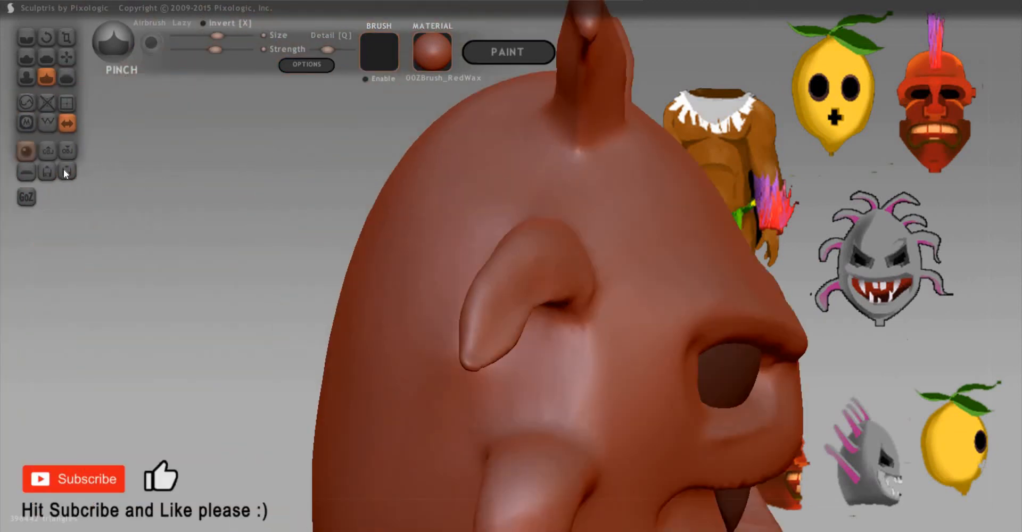
Step: Save the sculpture as Cannibals_tentaclehead, replacing the existing file
click(66, 172)
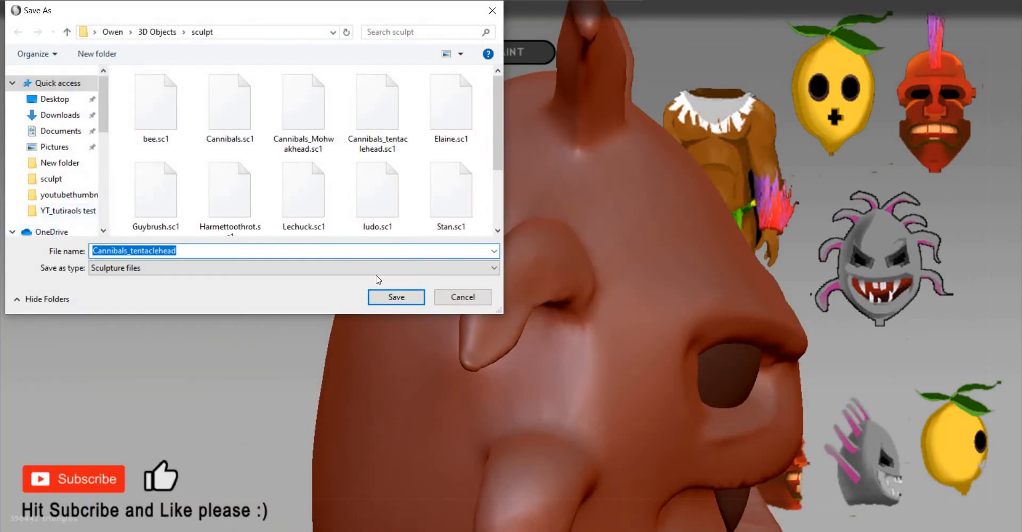
click(397, 298)
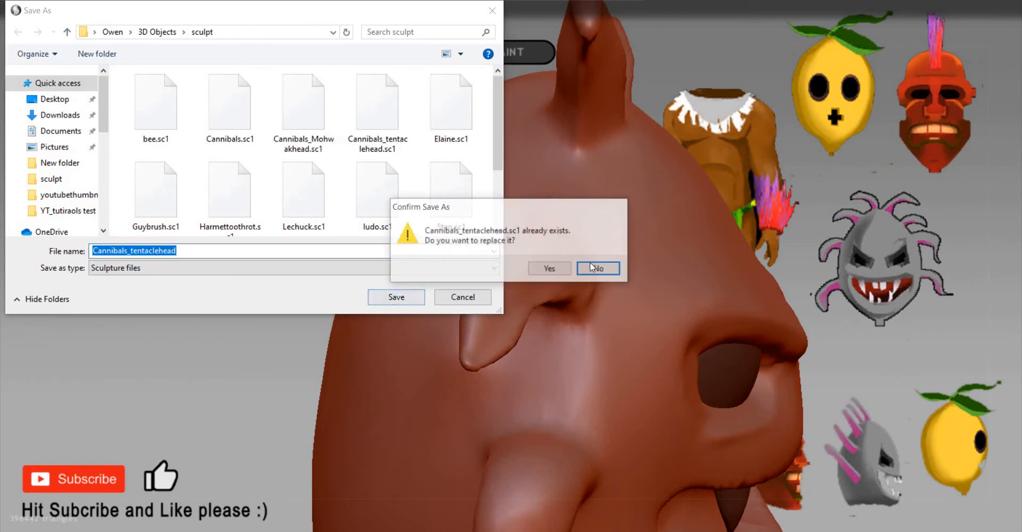
click(537, 271)
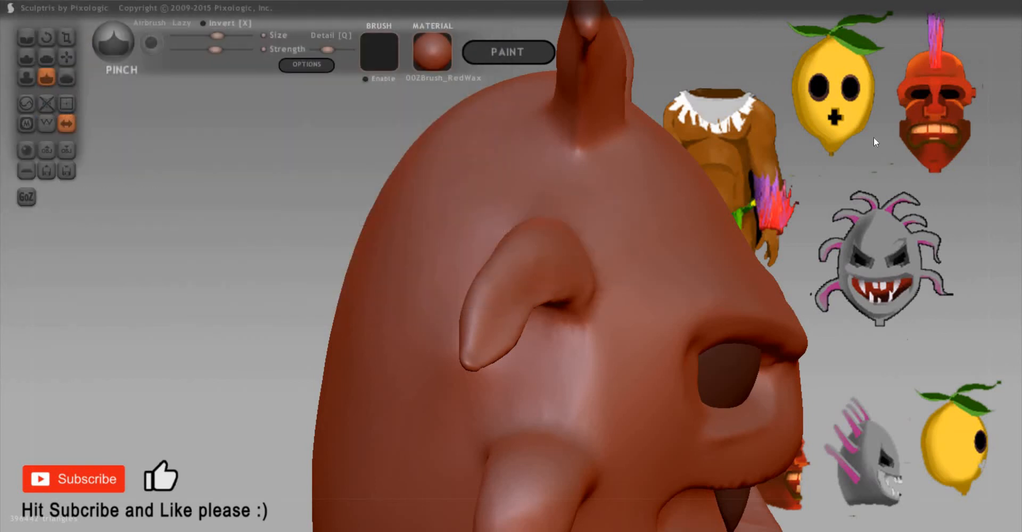
Step: Flatten the faces of the third pair of tentacles from the base out to the tips
drag(766, 135, 400, 366)
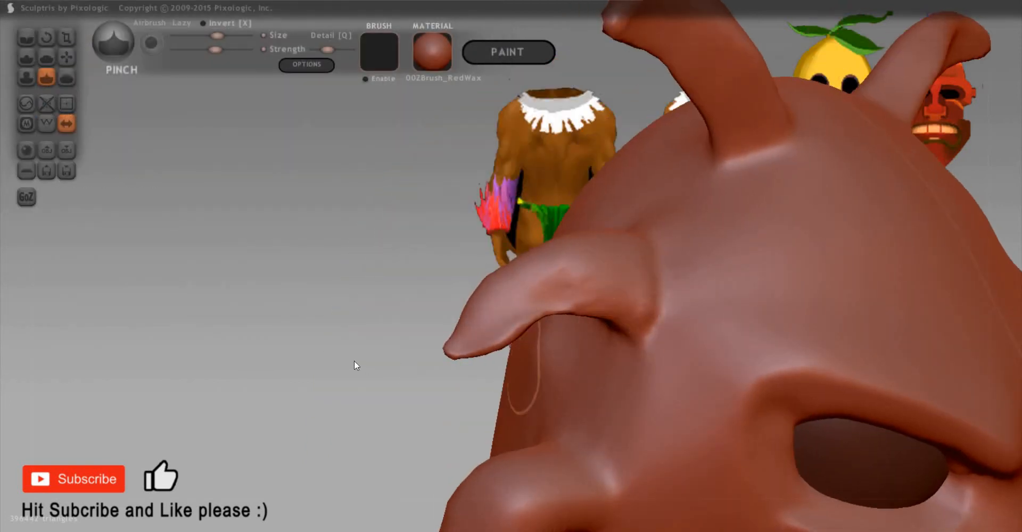
drag(347, 300, 554, 235)
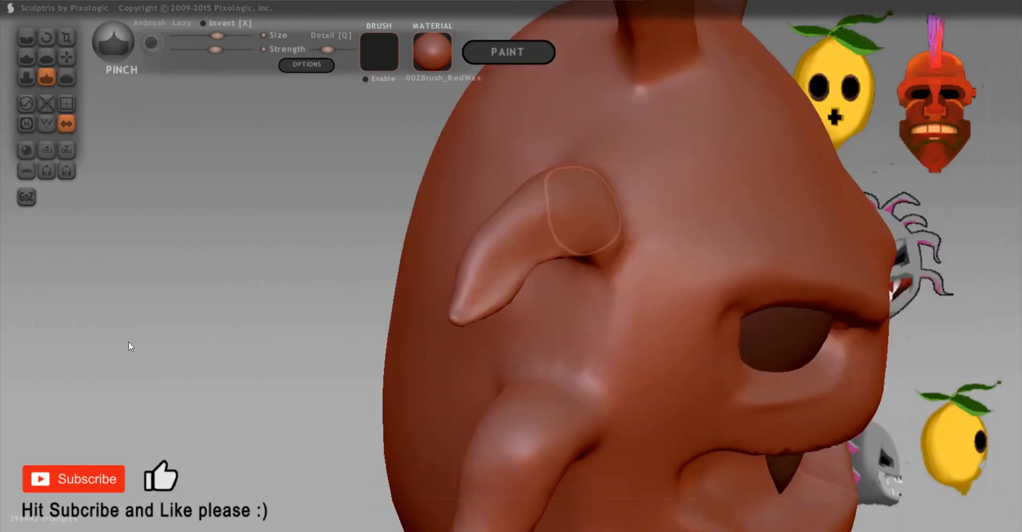
scroll(995, 385, down, 4)
drag(963, 367, 872, 321)
mouse_move(814, 303)
mouse_down()
mouse_move(797, 299)
mouse_move(832, 320)
mouse_move(890, 307)
mouse_up()
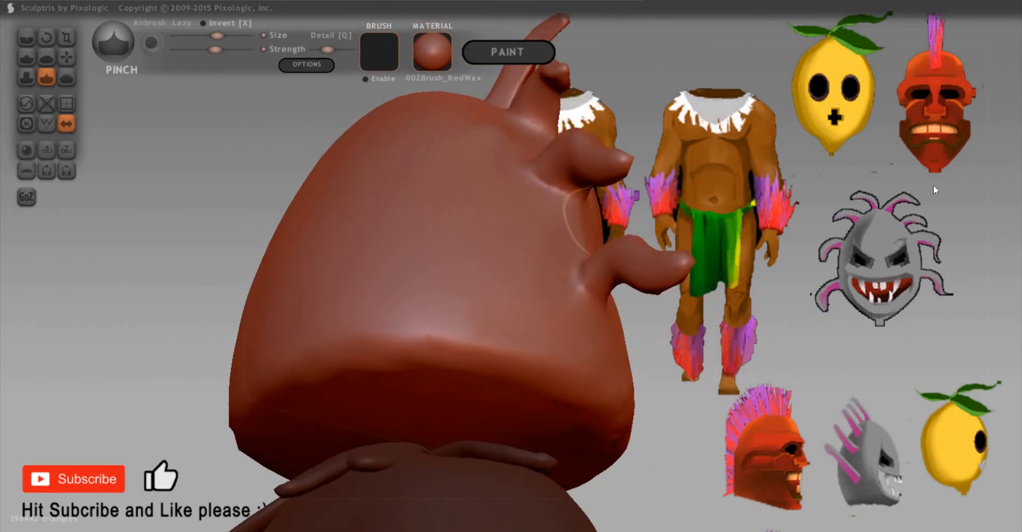
key(f)
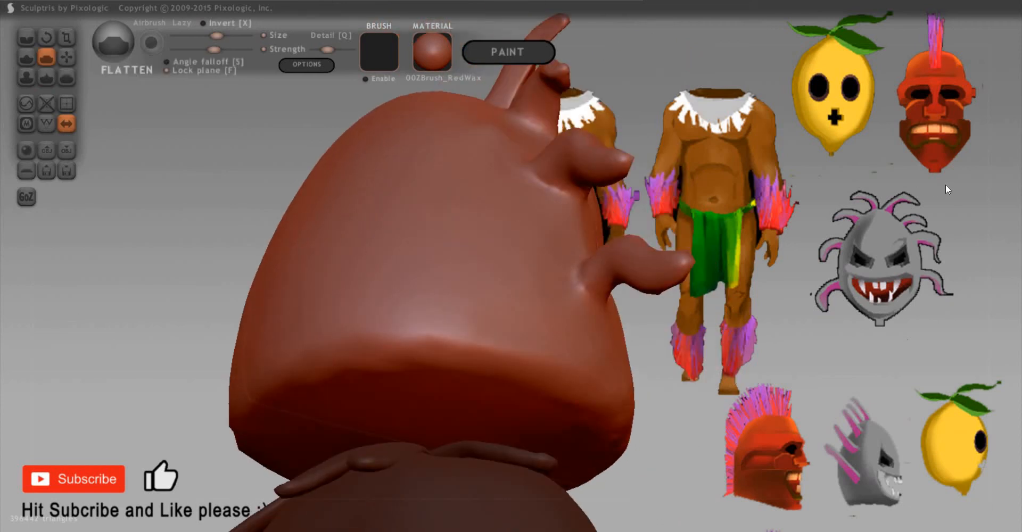
mouse_move(945, 184)
mouse_down()
mouse_move(864, 308)
mouse_move(977, 211)
mouse_move(883, 275)
mouse_move(714, 329)
mouse_move(778, 412)
mouse_move(922, 449)
mouse_move(939, 346)
mouse_up()
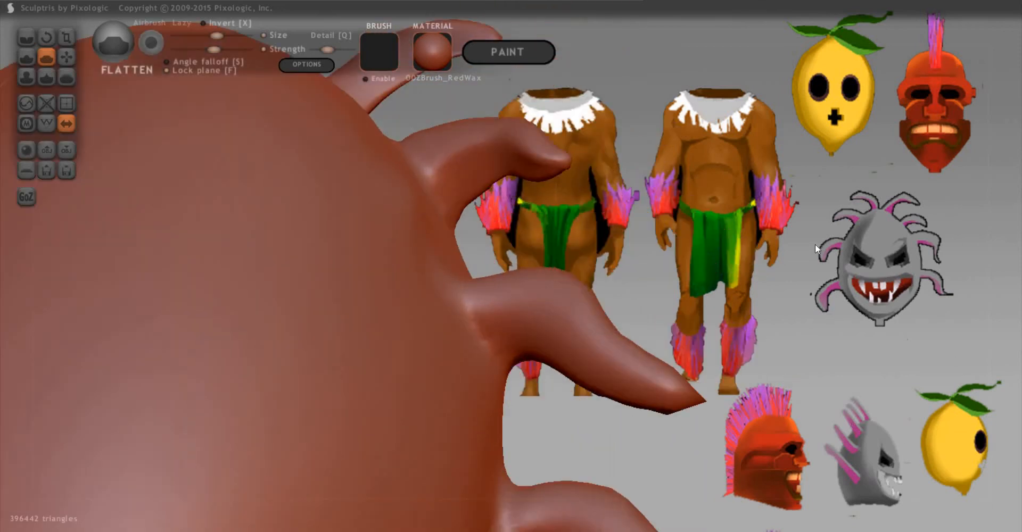
mouse_move(815, 243)
mouse_down()
mouse_move(460, 394)
mouse_move(609, 381)
mouse_move(559, 349)
mouse_up()
right_drag(465, 403, 514, 382)
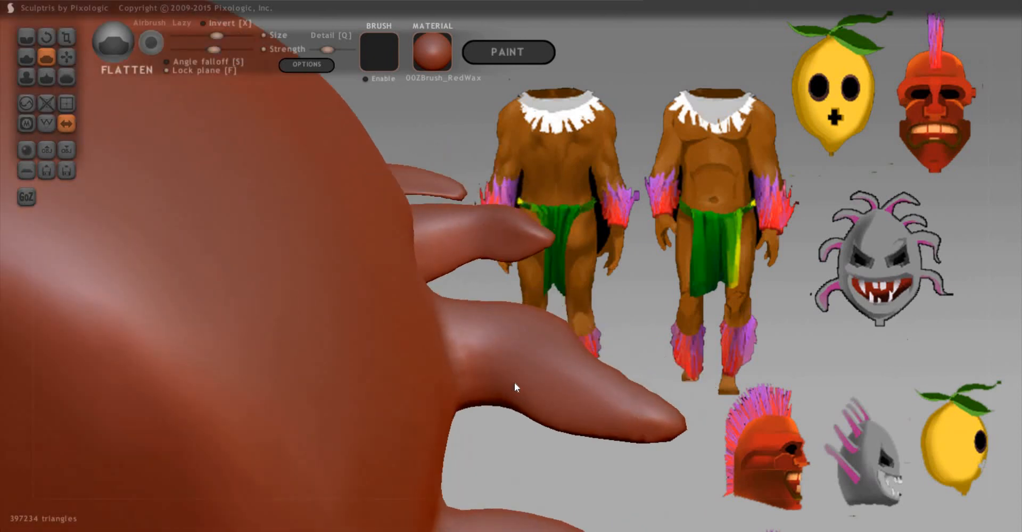
click(624, 429)
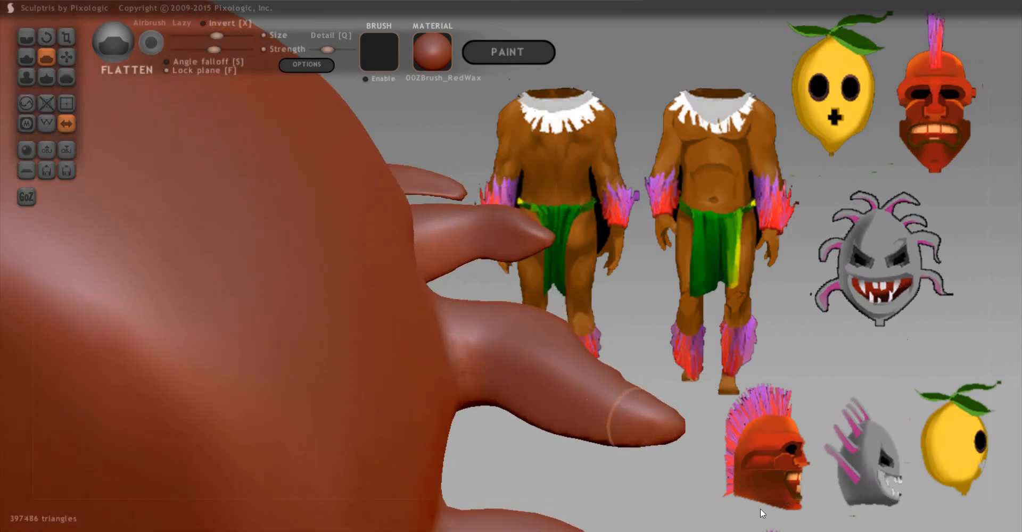
drag(760, 509, 927, 226)
mouse_move(479, 324)
right_down()
mouse_move(484, 395)
mouse_move(570, 351)
right_up()
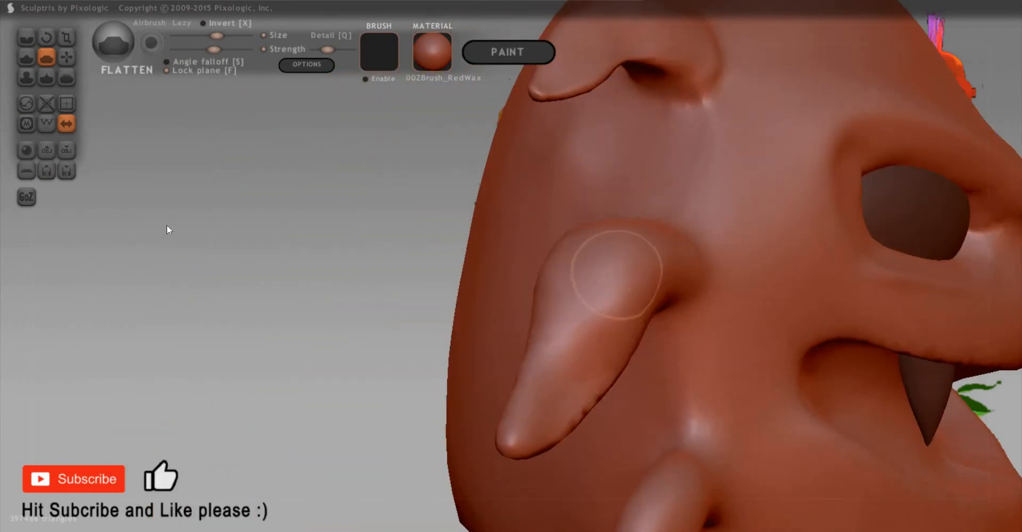
Step: Pinch the edges of the third pair of tentacles from the base to the tips to make them slimmer
mouse_move(420, 176)
mouse_down()
mouse_move(575, 381)
mouse_move(497, 346)
mouse_up()
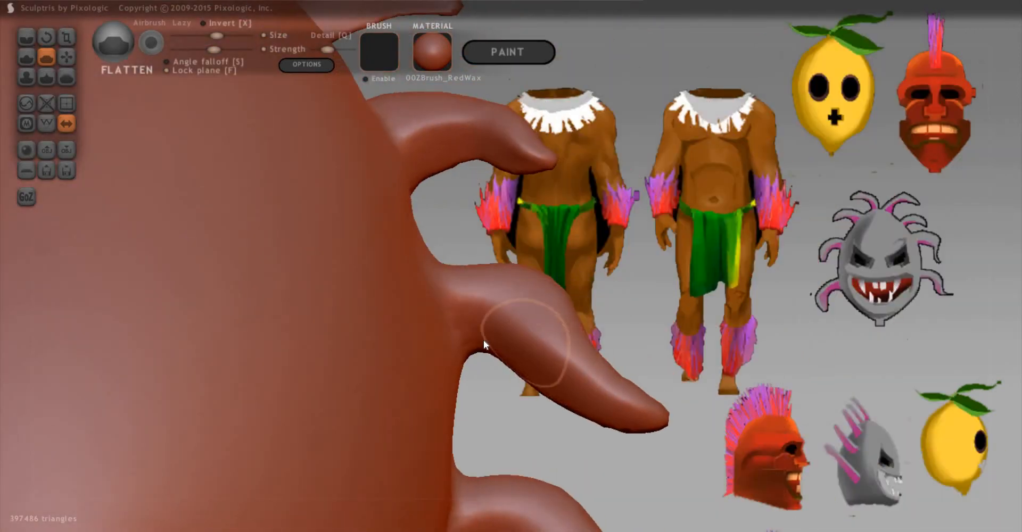
key(p)
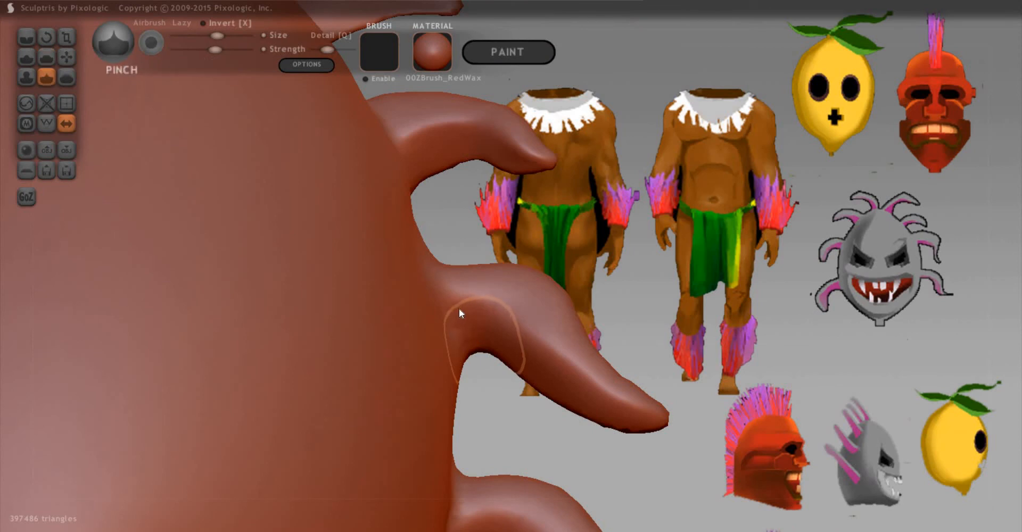
drag(460, 313, 669, 433)
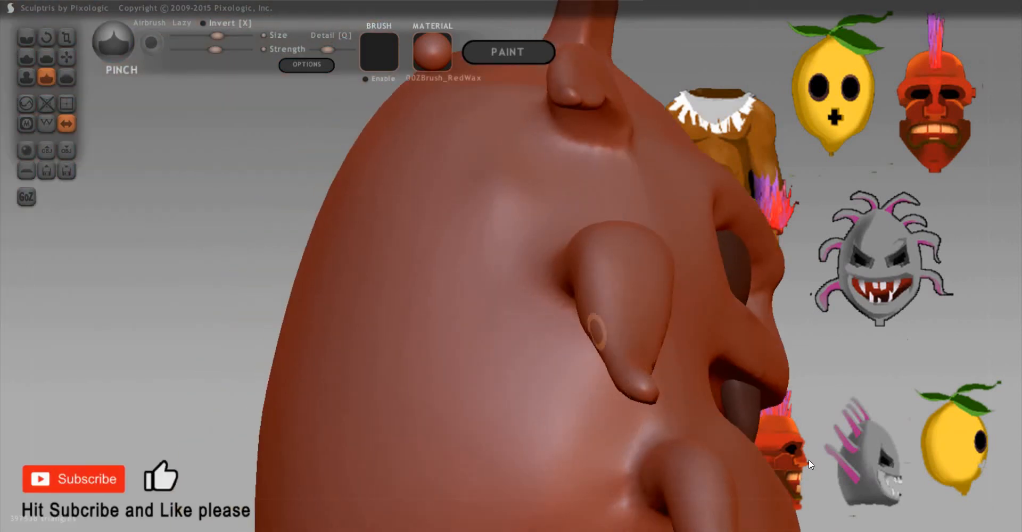
drag(646, 394, 631, 378)
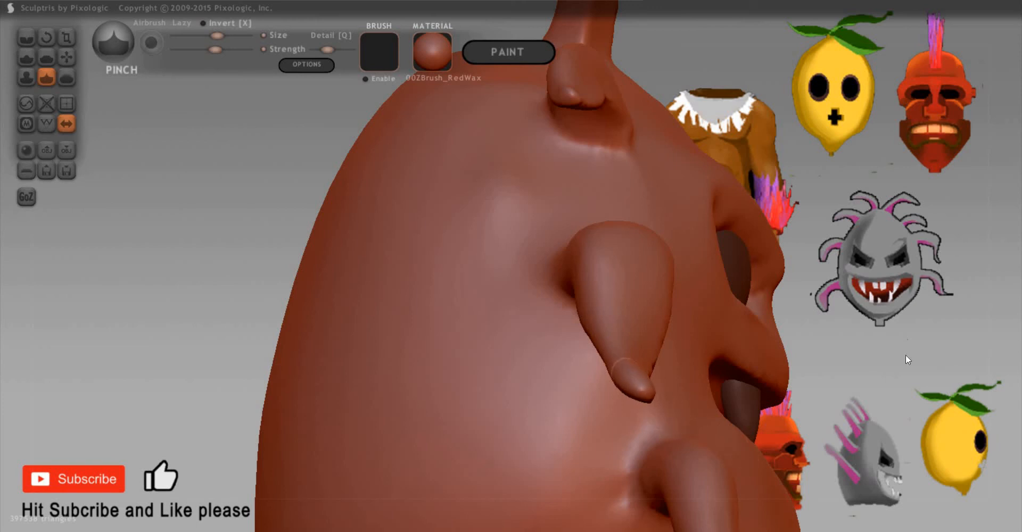
drag(905, 354, 46, 151)
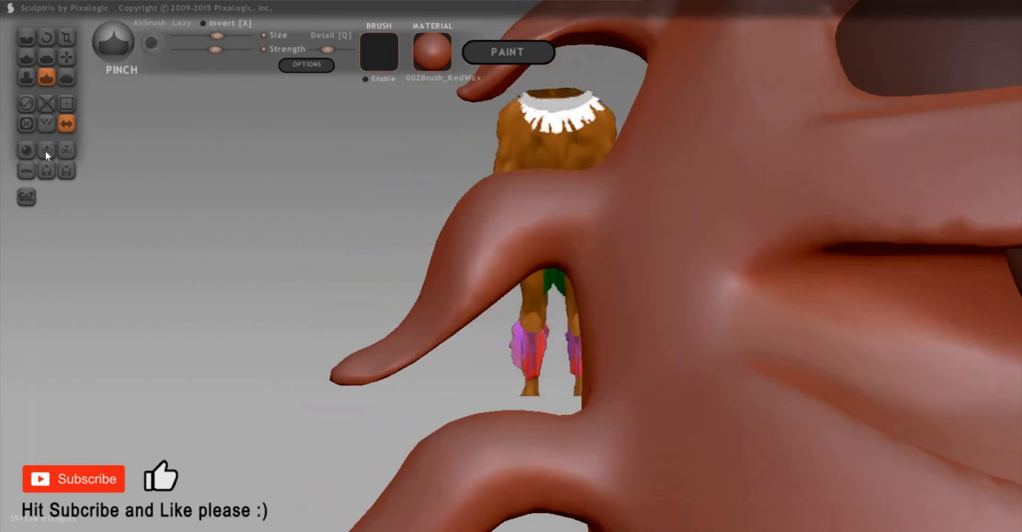
click(299, 69)
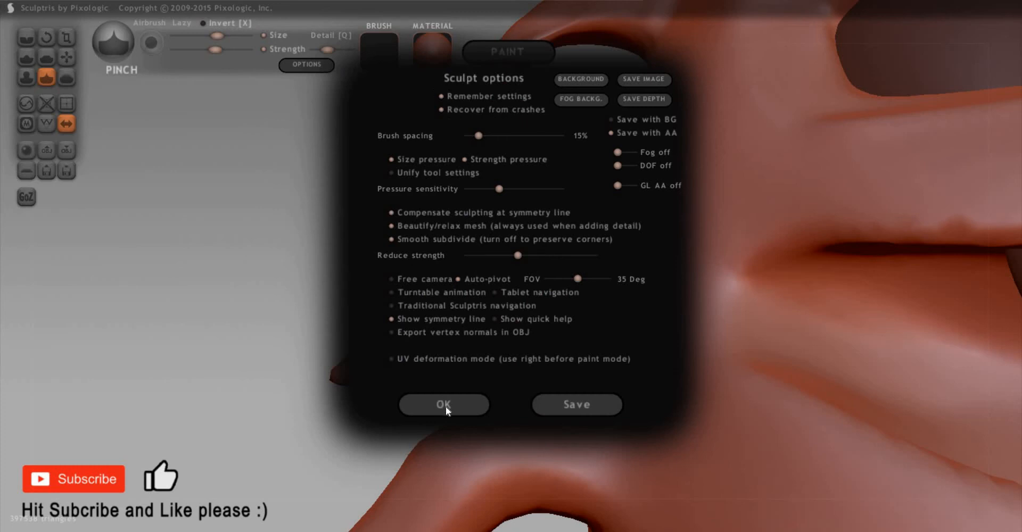
click(180, 368)
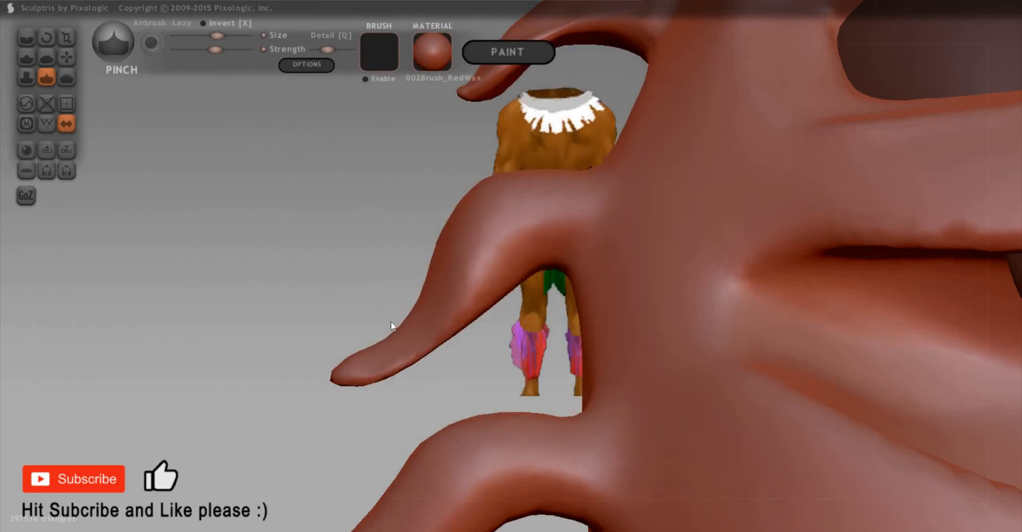
Step: Push the underside of the third pair of tentacles' bend upward using Grab with Global turned off
drag(392, 327, 486, 365)
key(g)
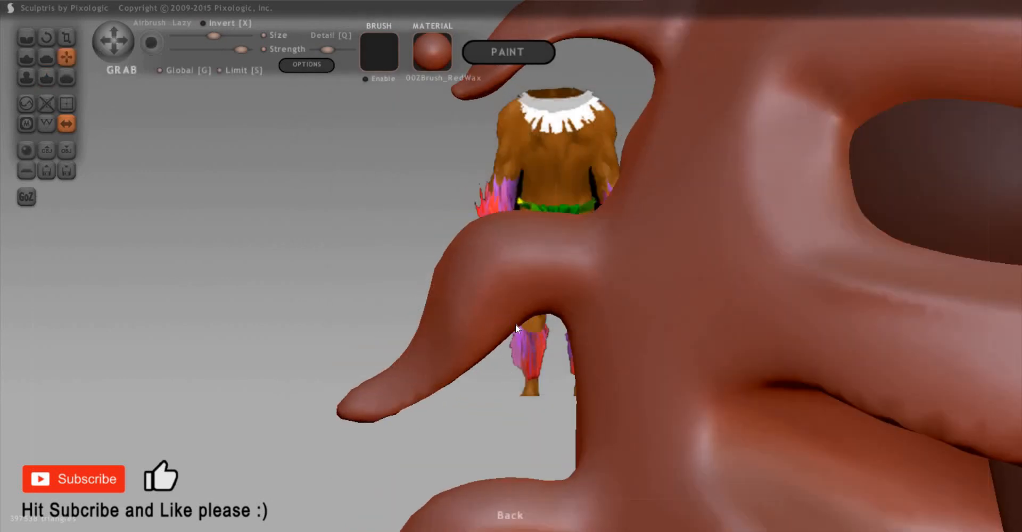
key(g)
drag(518, 315, 516, 301)
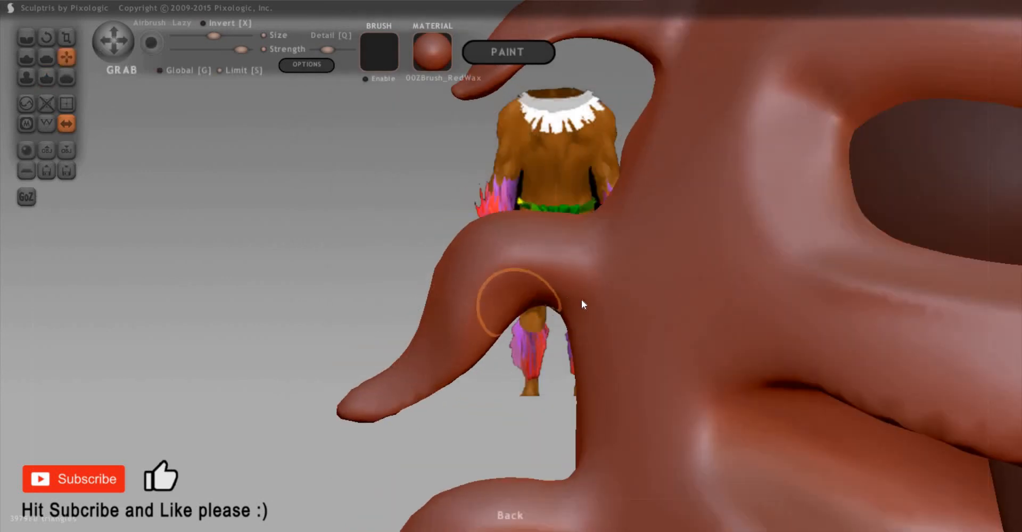
mouse_move(479, 171)
mouse_down()
mouse_move(536, 225)
mouse_move(489, 373)
mouse_move(496, 347)
mouse_up()
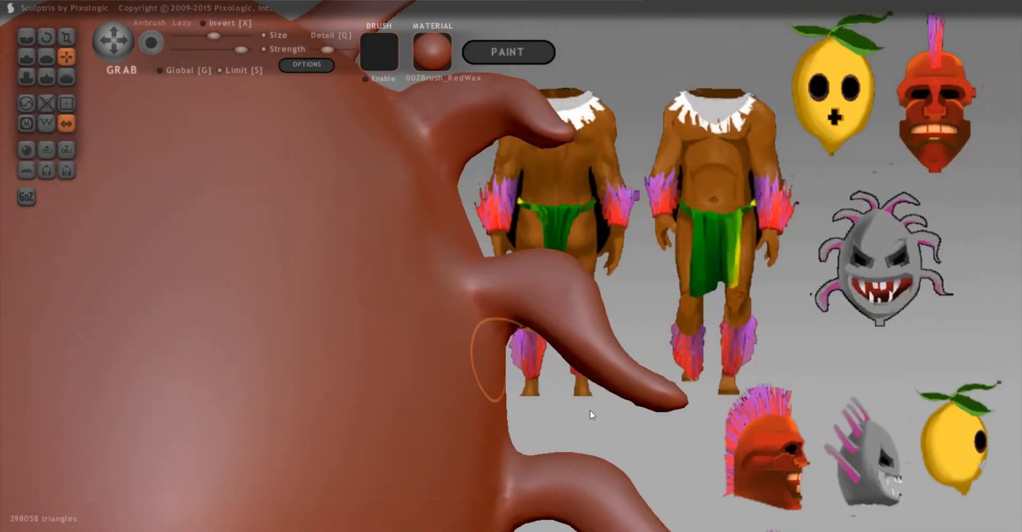
mouse_move(570, 404)
mouse_down()
mouse_move(561, 391)
mouse_move(560, 425)
mouse_move(579, 398)
mouse_up()
Step: Reshape the curve of the third pair of tentacles with Grab, first enlarging the brush, then using a smaller one for finer adjustments
key(p)
mouse_move(613, 229)
mouse_down()
mouse_move(481, 280)
mouse_move(495, 282)
mouse_up()
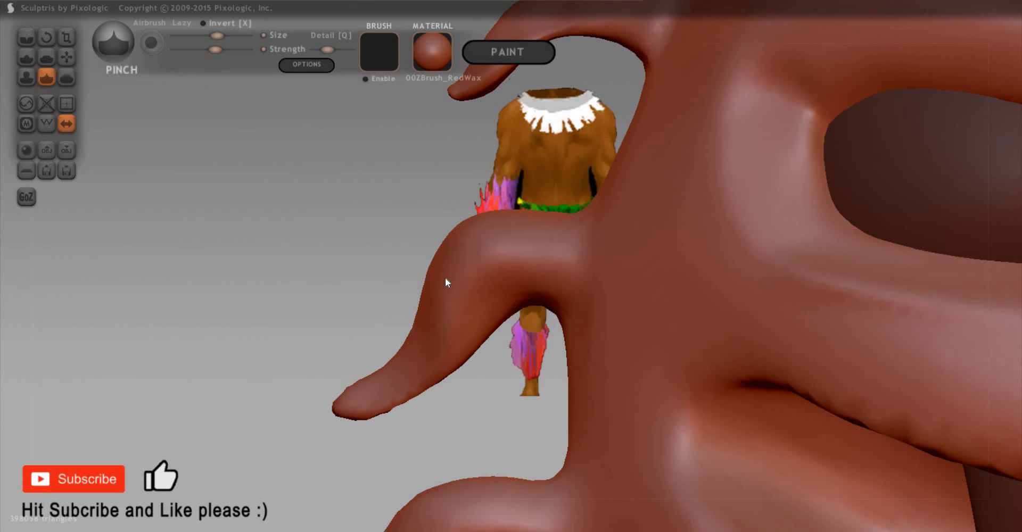
key(g)
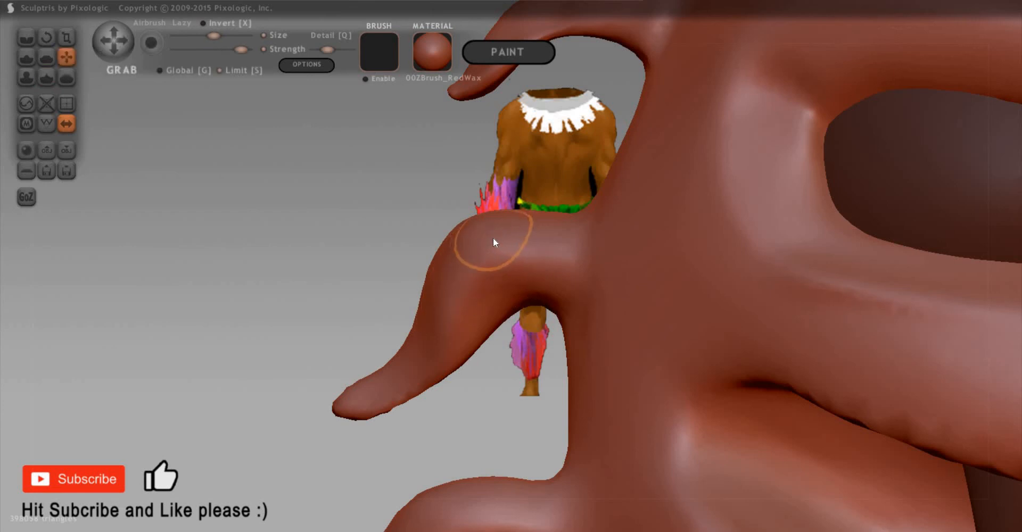
key(space)
drag(491, 218, 462, 218)
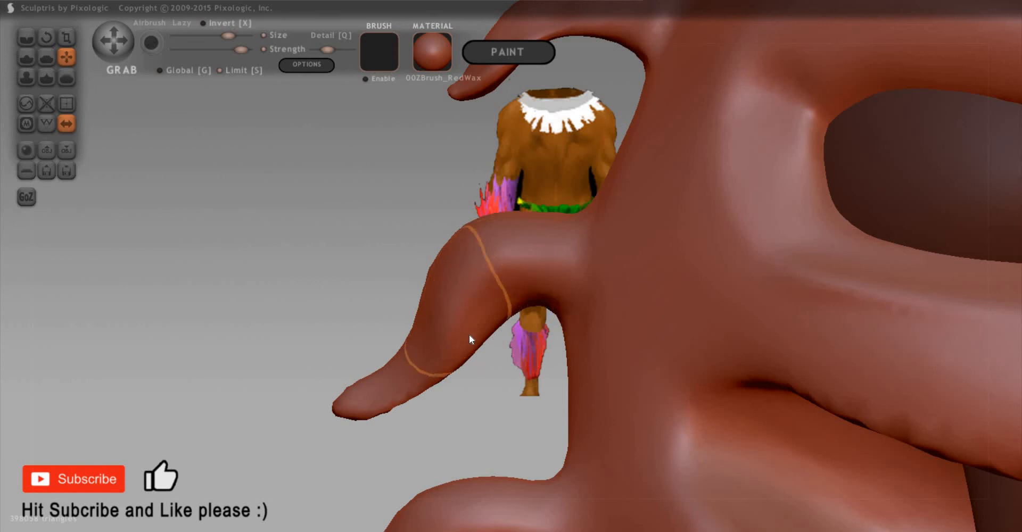
drag(518, 354, 514, 353)
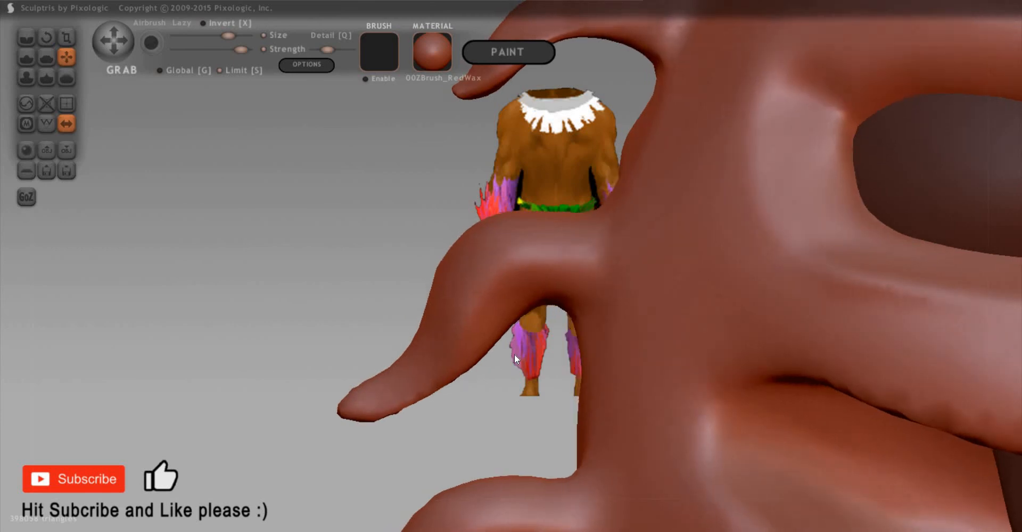
drag(516, 379, 527, 384)
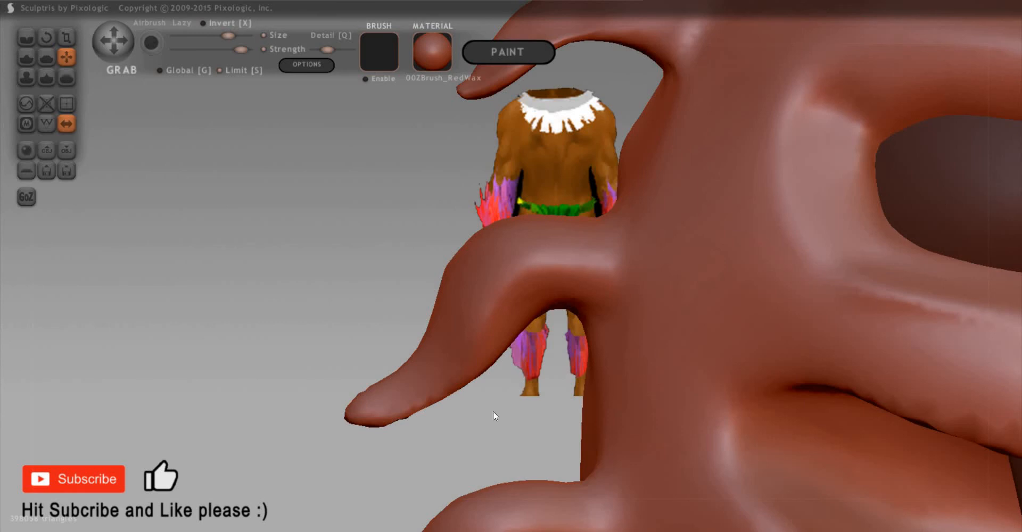
mouse_move(493, 411)
mouse_down()
mouse_move(496, 401)
mouse_move(481, 406)
mouse_up()
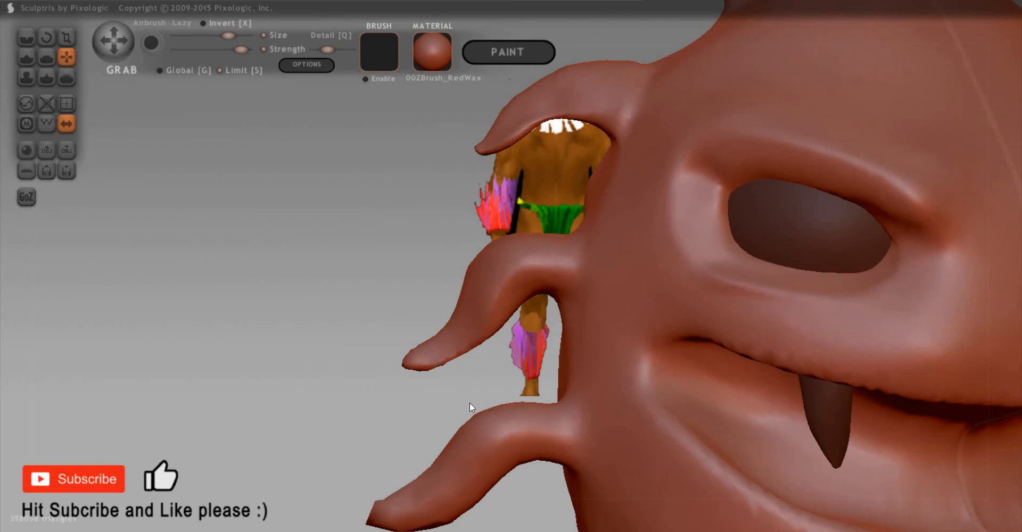
mouse_move(501, 259)
mouse_down()
mouse_move(780, 235)
mouse_move(734, 274)
mouse_move(505, 267)
mouse_move(506, 298)
mouse_move(512, 282)
mouse_move(520, 289)
mouse_up()
key(space)
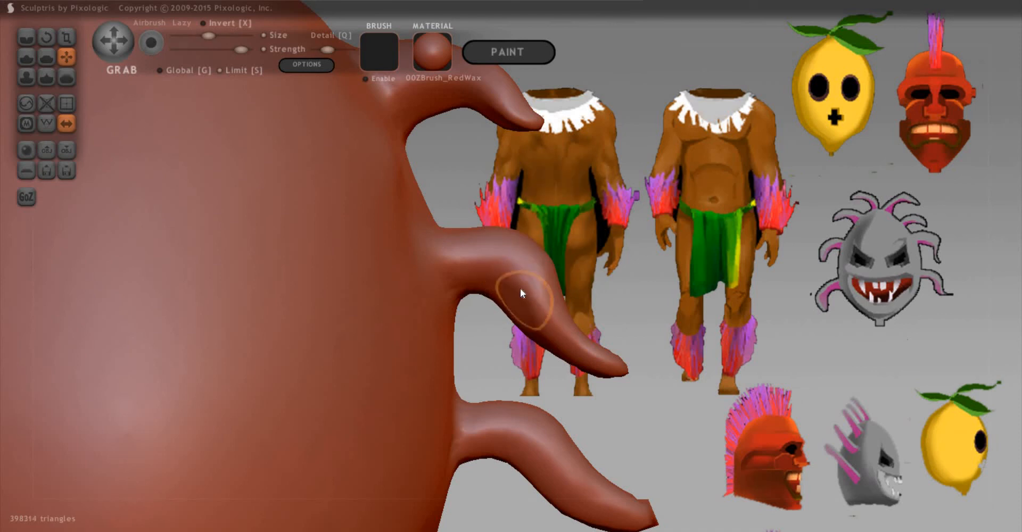
drag(570, 259, 356, 277)
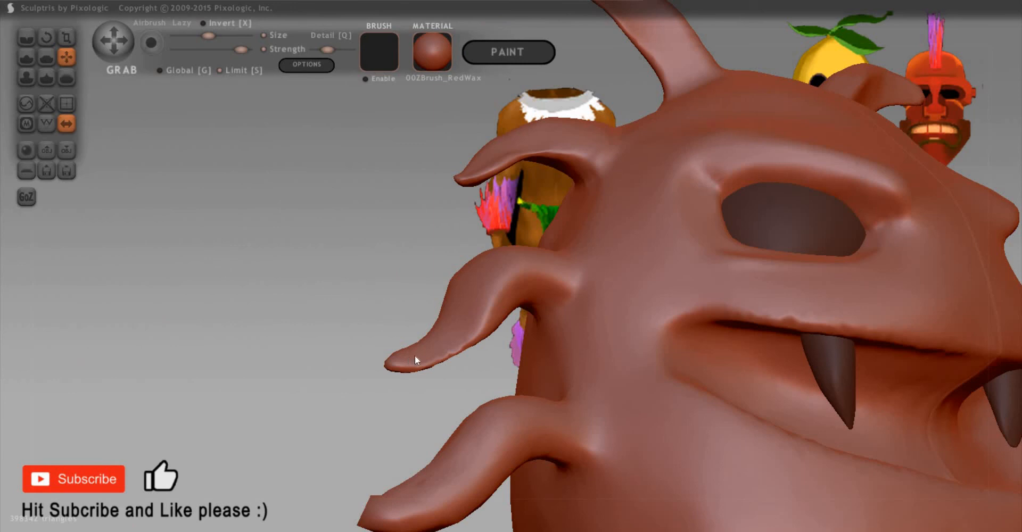
Step: Pinch the outer ends of the third pair of tentacles into narrower, pointed tips
key(p)
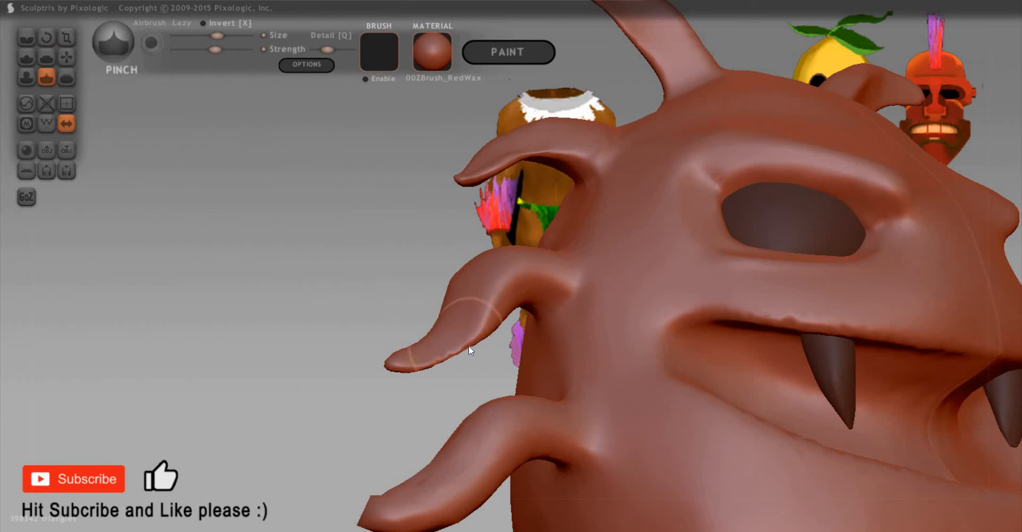
mouse_move(445, 353)
mouse_down()
mouse_move(458, 348)
mouse_move(385, 363)
mouse_up()
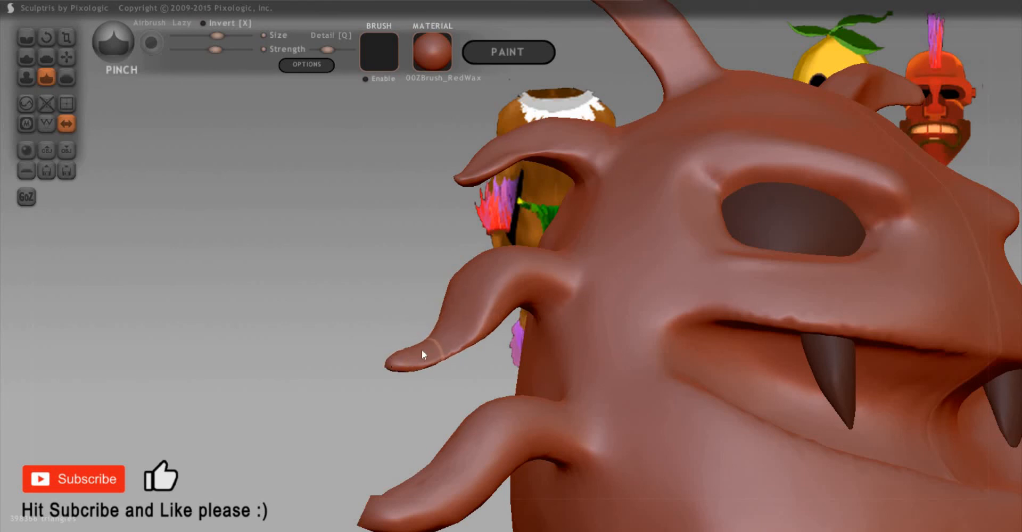
mouse_move(422, 349)
mouse_down()
mouse_move(427, 359)
mouse_move(353, 402)
mouse_up()
right_drag(467, 338, 432, 349)
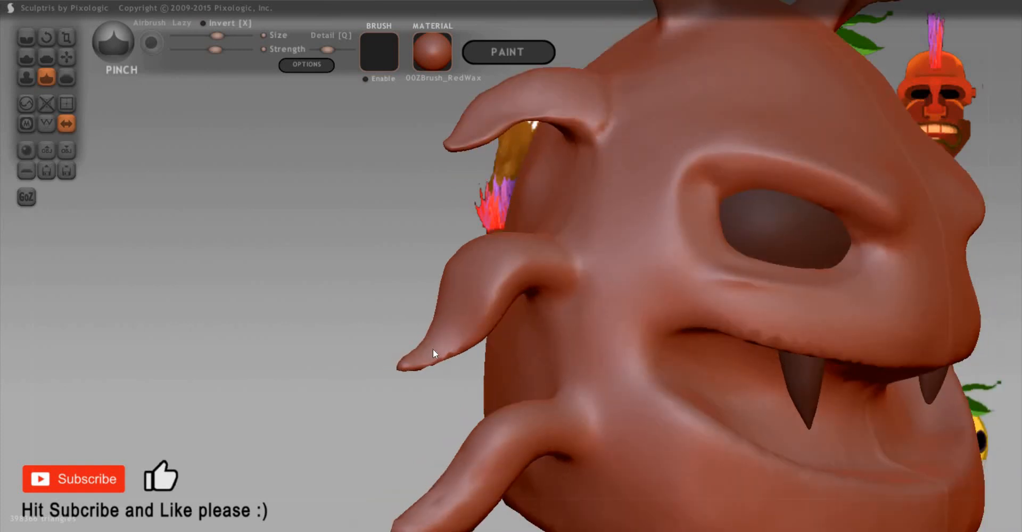
Step: Shrink the Pinch brush, then switch to Flatten and work over the base of the lowest pair of tentacles
mouse_move(716, 272)
right_down()
mouse_move(818, 280)
mouse_move(721, 308)
mouse_move(525, 336)
mouse_move(305, 357)
mouse_move(282, 333)
mouse_move(401, 262)
mouse_move(826, 342)
mouse_move(894, 366)
mouse_move(762, 341)
mouse_move(750, 315)
right_up()
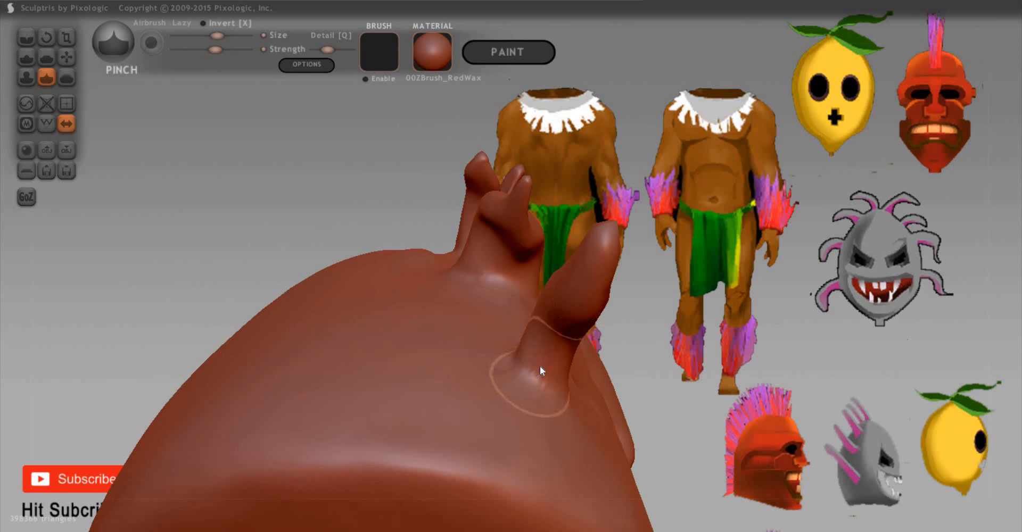
key(space)
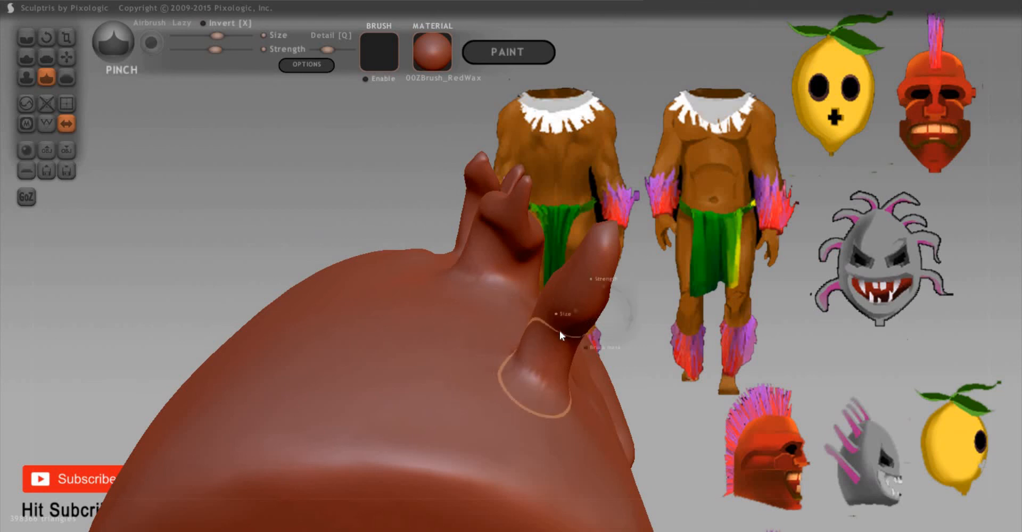
click(561, 323)
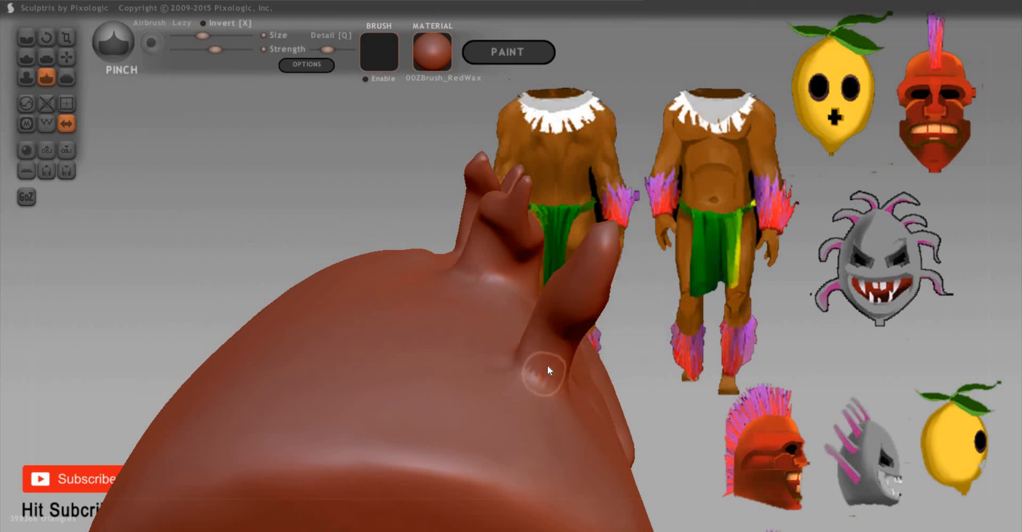
key(5)
drag(556, 349, 540, 383)
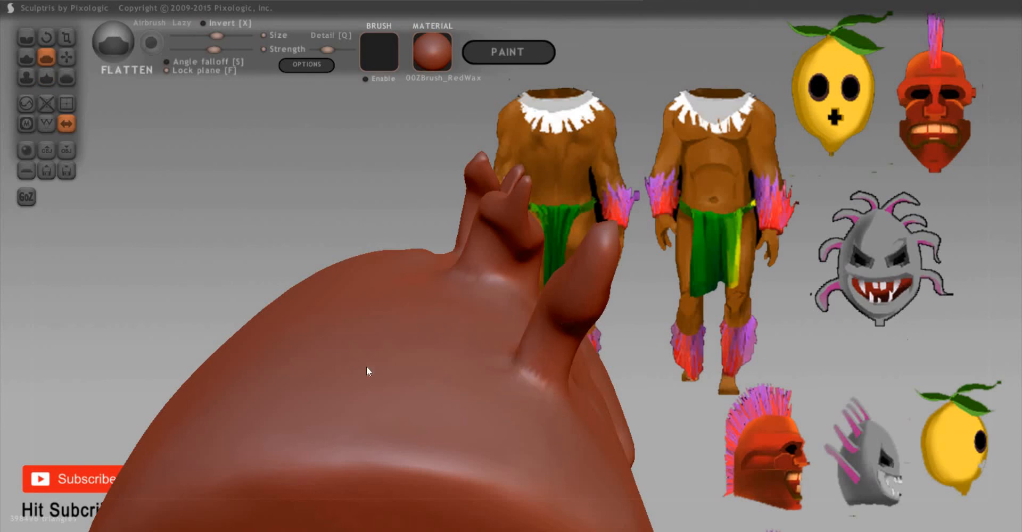
Step: Flatten the broad sides of the lowest pair of tentacles
right_drag(366, 368, 480, 342)
mouse_move(469, 328)
mouse_down()
mouse_move(643, 375)
mouse_move(626, 469)
mouse_up()
mouse_move(626, 469)
right_down()
mouse_move(550, 433)
mouse_move(723, 347)
mouse_move(282, 368)
mouse_move(222, 279)
mouse_move(488, 442)
mouse_move(347, 365)
mouse_move(499, 133)
mouse_move(488, 135)
right_up()
mouse_move(494, 181)
mouse_down()
mouse_move(484, 215)
mouse_move(478, 209)
mouse_move(423, 269)
mouse_up()
right_drag(561, 349, 892, 439)
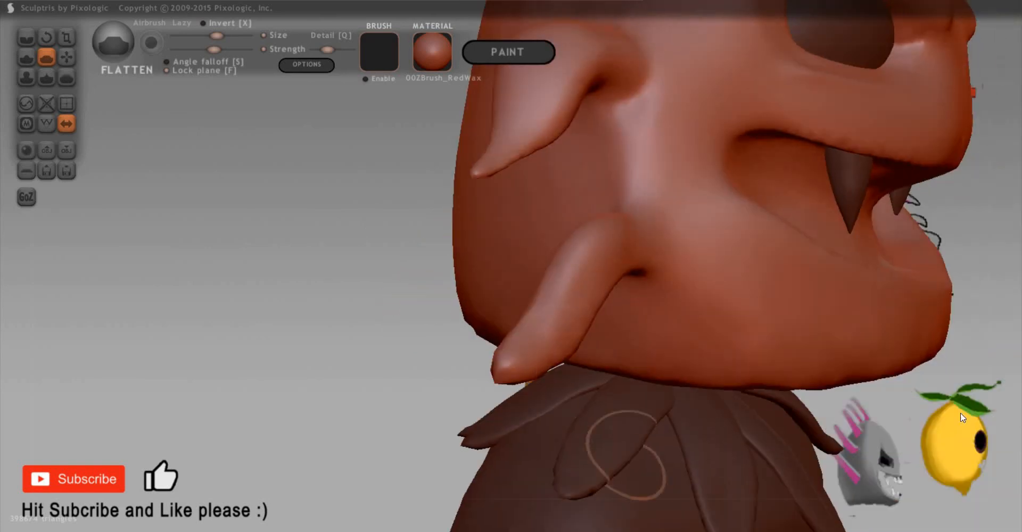
Step: Try flattening the outer ends of the lowest pair of tentacles, and undo the strokes
right_drag(995, 388, 628, 299)
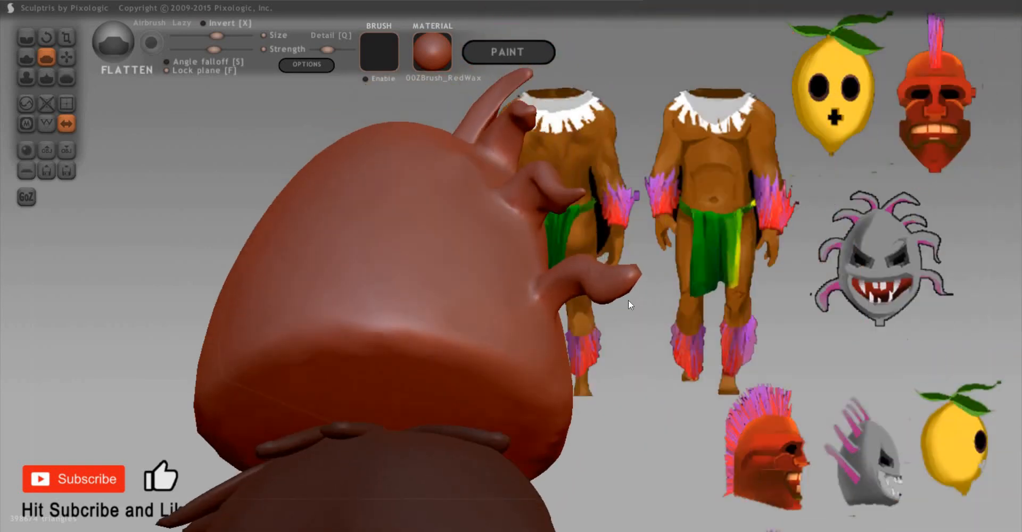
mouse_move(809, 291)
right_down()
mouse_move(823, 317)
mouse_move(787, 235)
right_up()
right_drag(576, 217, 572, 80)
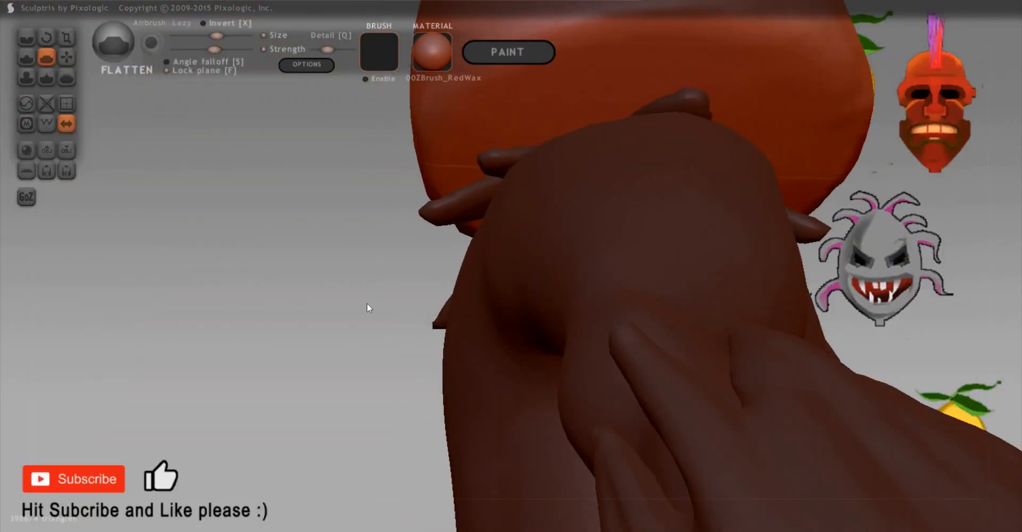
right_drag(367, 305, 534, 316)
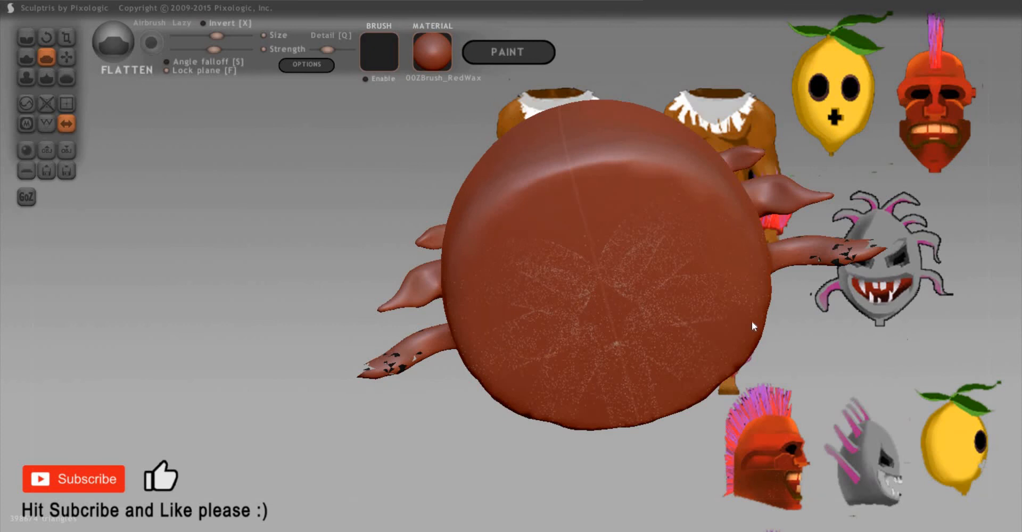
right_drag(751, 320, 557, 458)
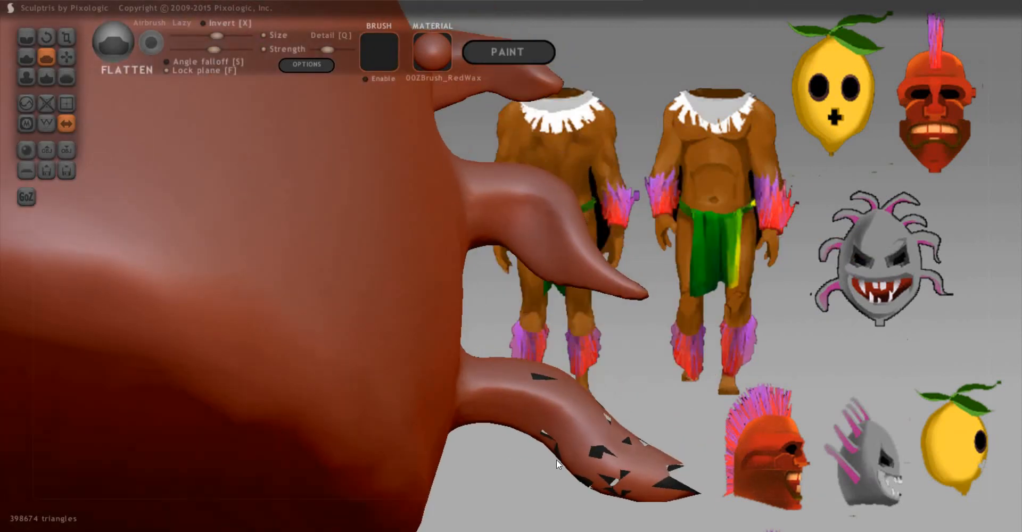
drag(577, 453, 622, 471)
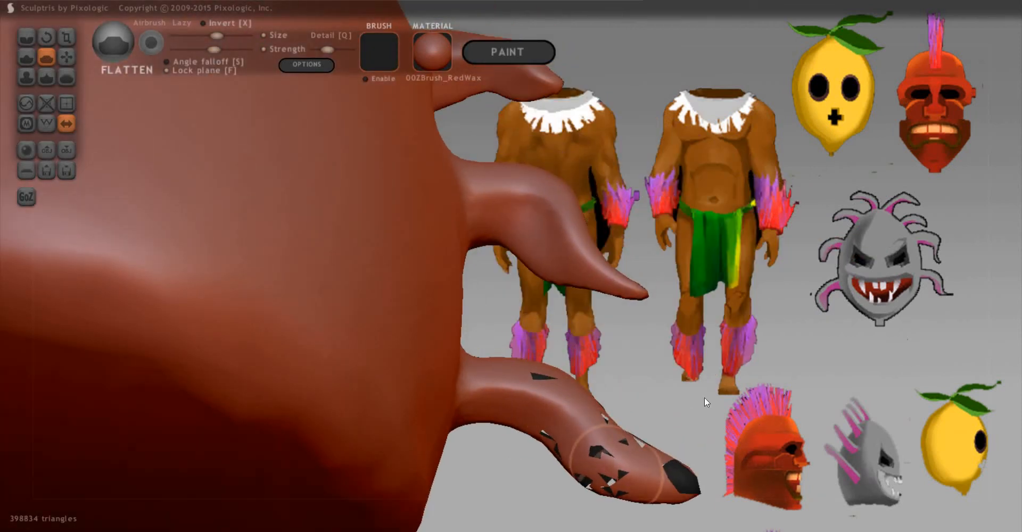
scroll(819, 395, down, 5)
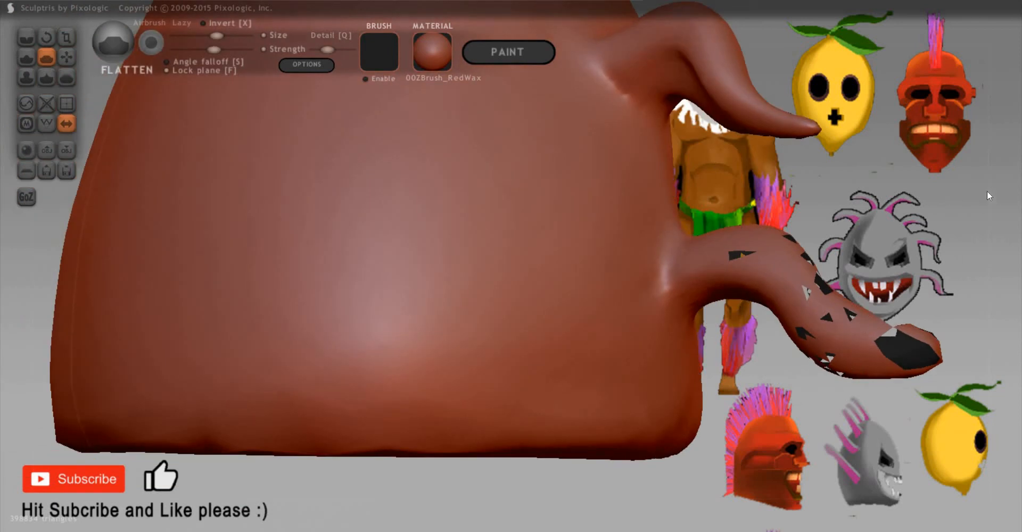
key(ctrl+z)
mouse_move(953, 319)
right_down()
mouse_move(858, 332)
mouse_move(505, 317)
right_up()
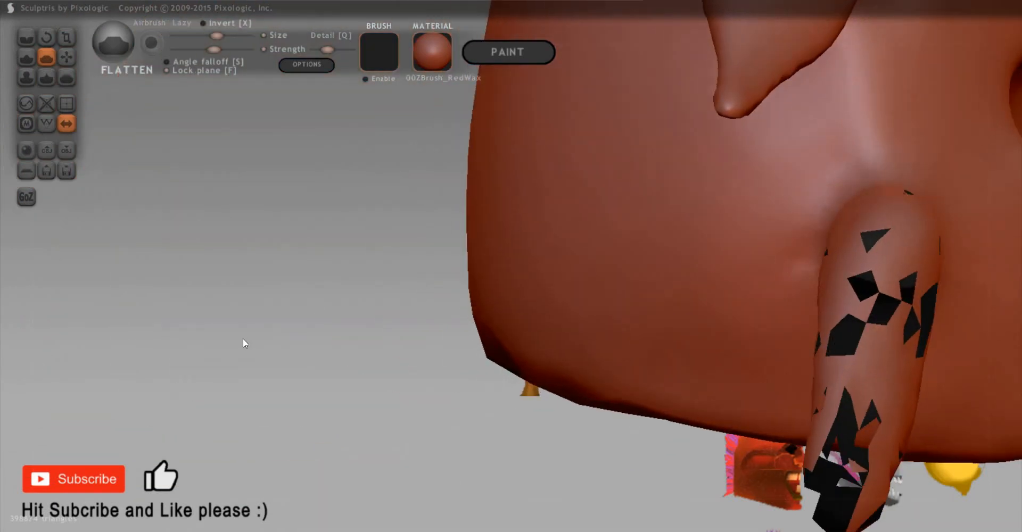
right_drag(5, 304, 530, 328)
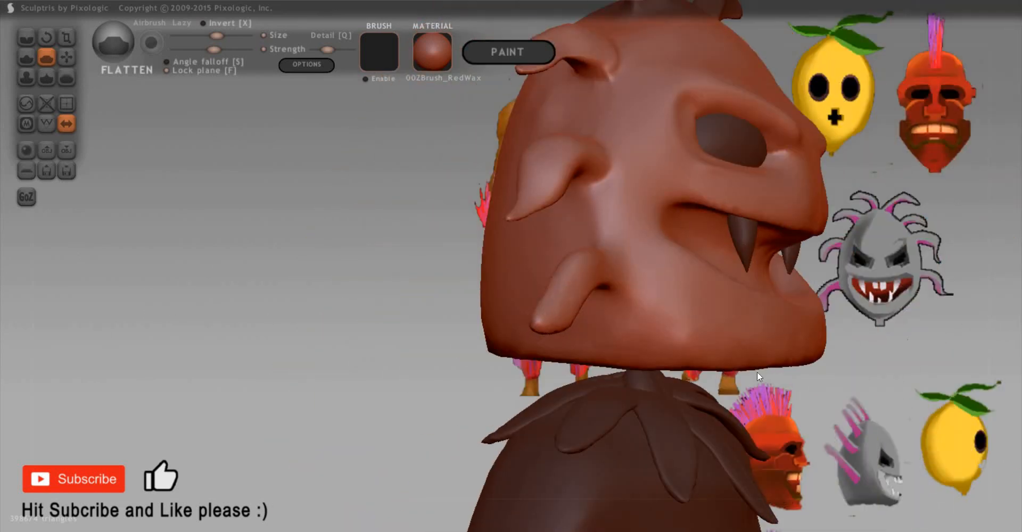
Step: Flatten the outer ends of the lowest pair of tentacles using a smaller brush
right_drag(756, 371, 598, 432)
right_drag(810, 406, 642, 448)
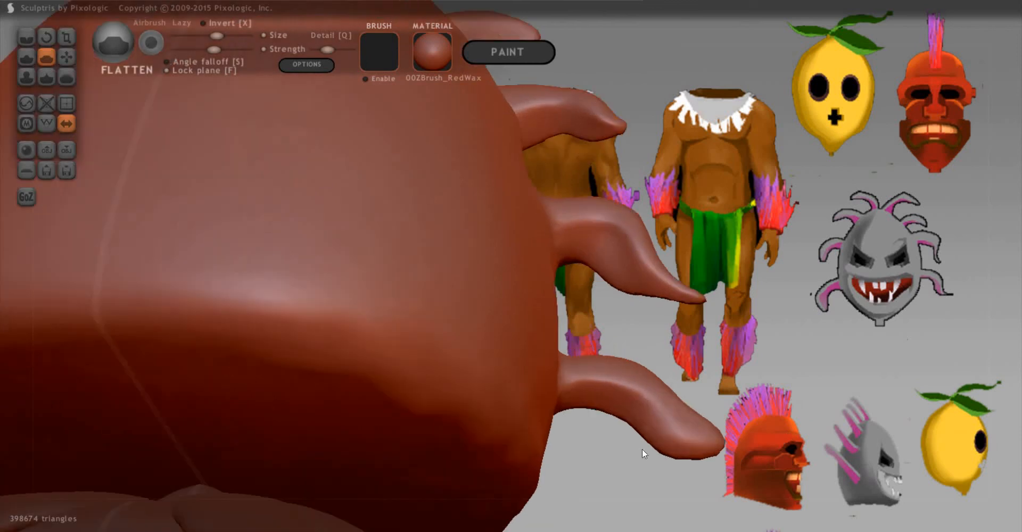
key(space)
drag(669, 375, 664, 386)
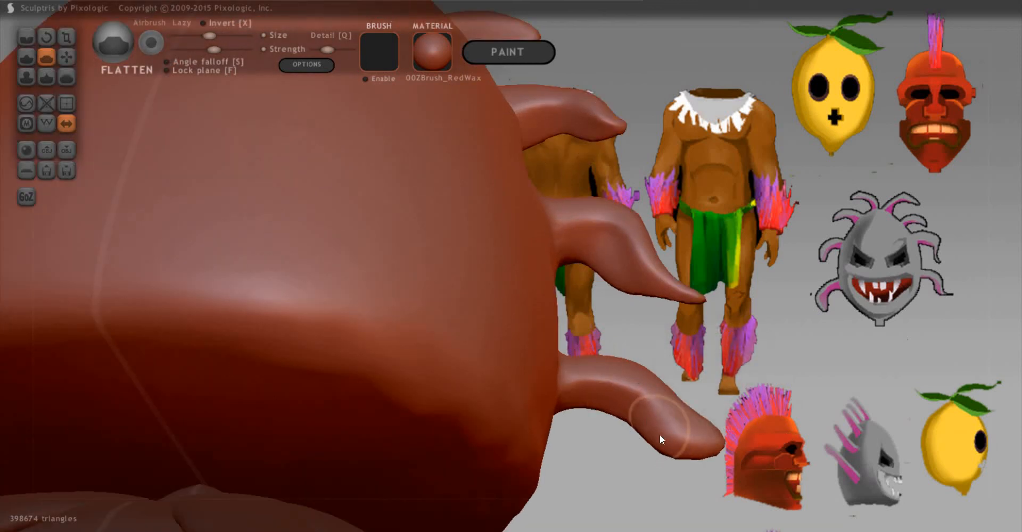
mouse_move(707, 449)
mouse_down()
mouse_move(686, 447)
mouse_move(701, 452)
mouse_up()
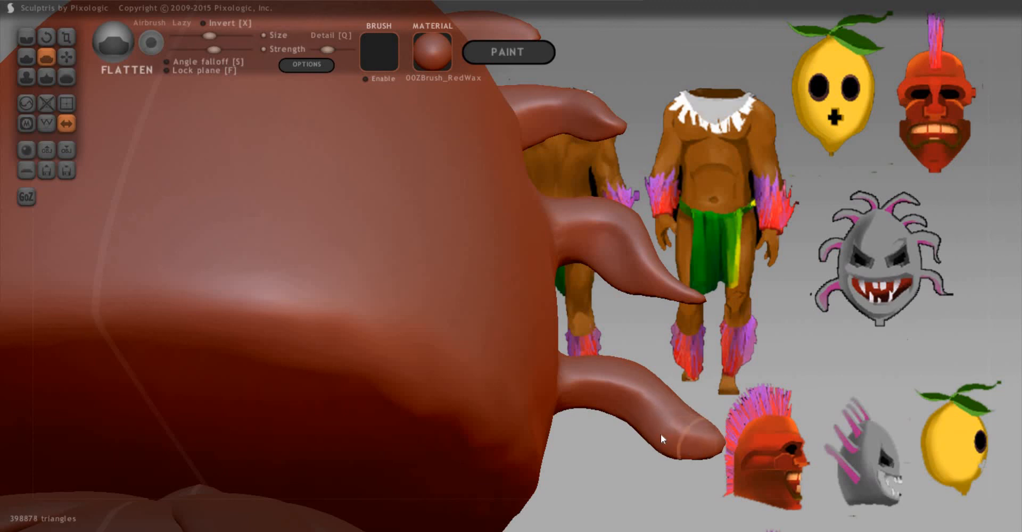
Step: Pinch the ends of the lowest pair of tentacles into narrower tips
mouse_move(617, 454)
mouse_down()
mouse_move(180, 307)
mouse_move(304, 445)
mouse_move(353, 426)
mouse_move(508, 257)
mouse_up()
key(p)
key(space)
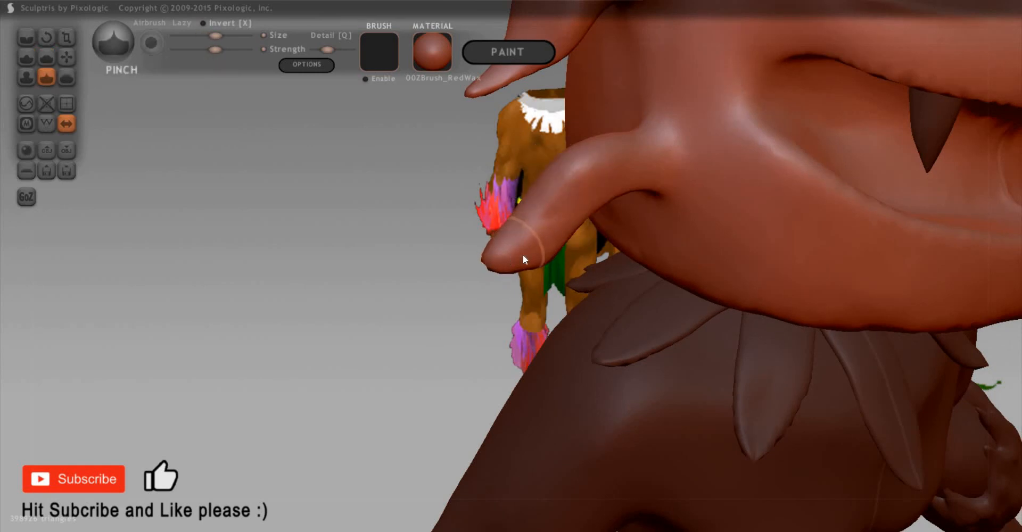
drag(417, 296, 491, 281)
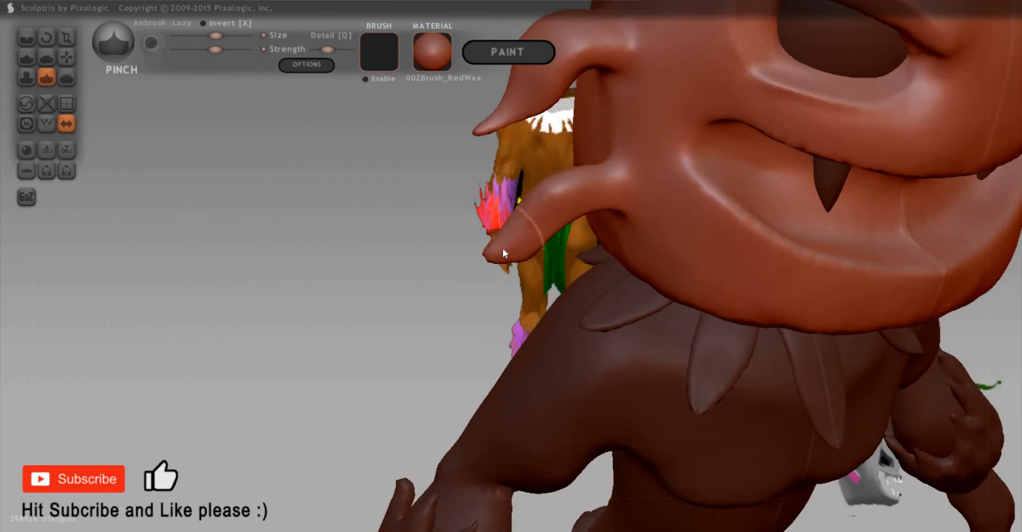
Step: Pull the tips of the lowest pair of tentacles outward with Grab to lengthen them into points
key(g)
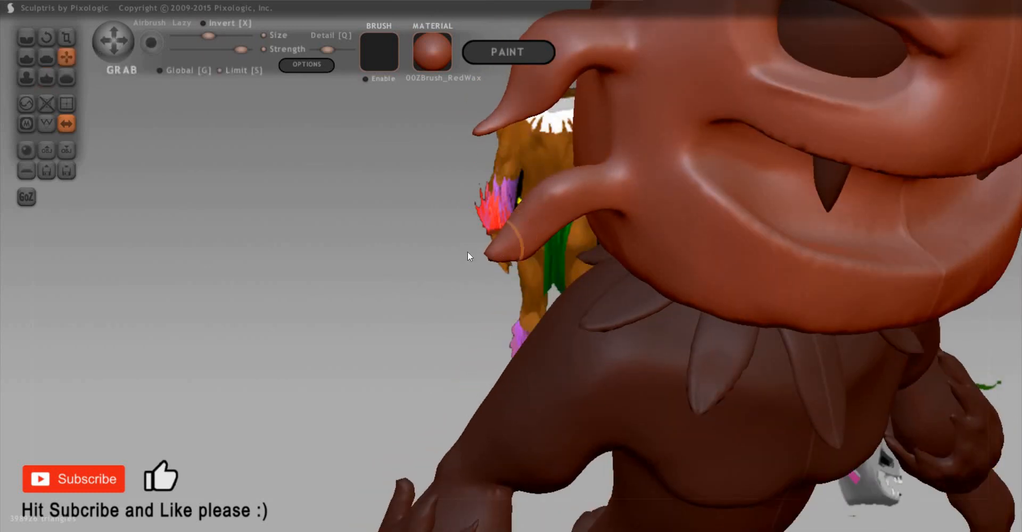
drag(479, 251, 467, 257)
mouse_move(425, 314)
mouse_down()
mouse_move(513, 212)
mouse_move(479, 232)
mouse_up()
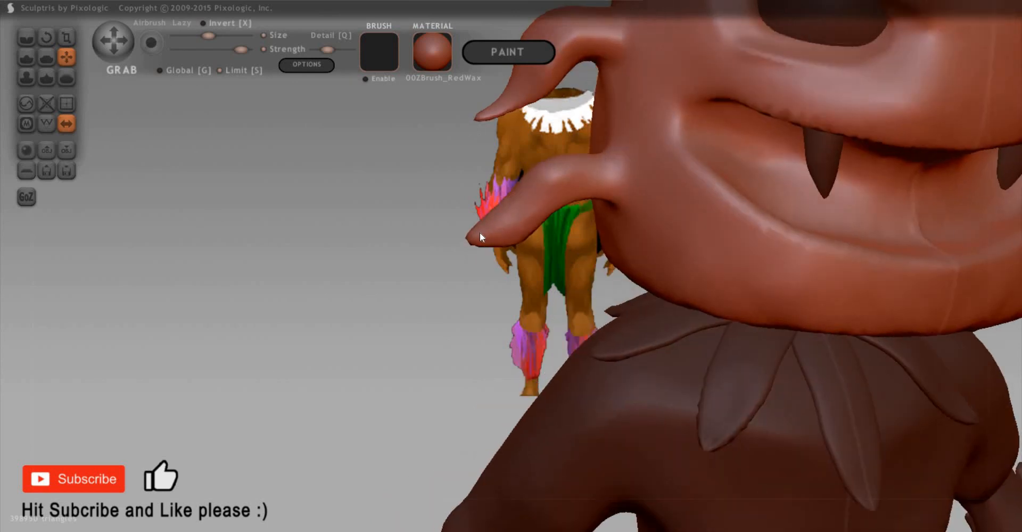
Step: Thin the mesh on the side of the head between the two lower pairs of tentacles using Reduce Brush
mouse_move(567, 145)
mouse_down()
mouse_move(548, 243)
mouse_move(542, 238)
mouse_move(494, 342)
mouse_move(433, 320)
mouse_move(335, 397)
mouse_move(385, 354)
mouse_move(203, 343)
mouse_move(466, 273)
mouse_move(452, 269)
mouse_up()
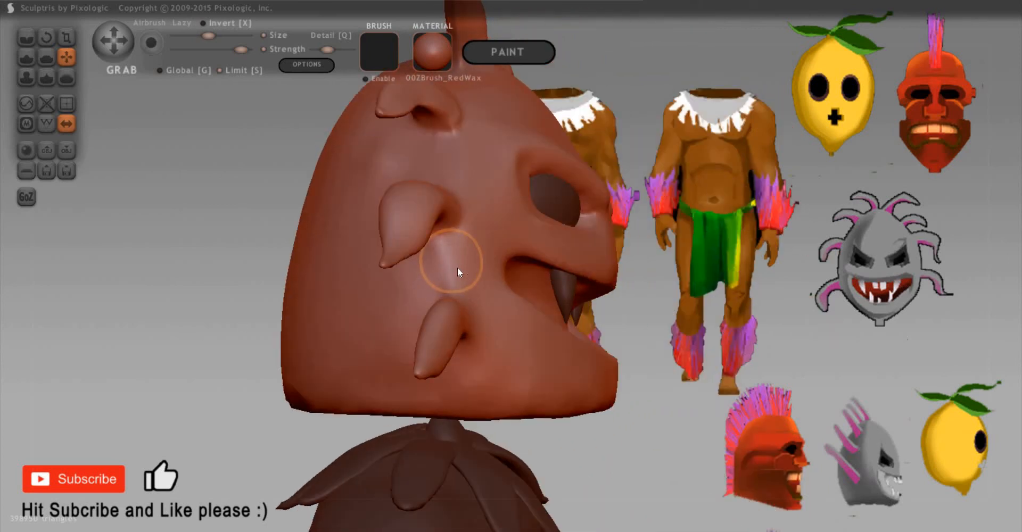
key(0)
drag(470, 238, 458, 275)
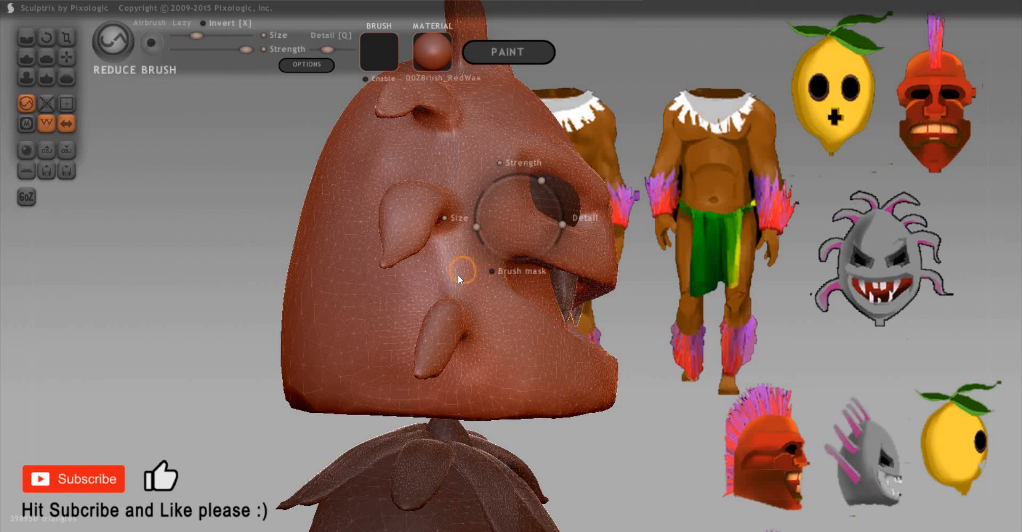
scroll(409, 249, up, 5)
scroll(409, 248, up, 2)
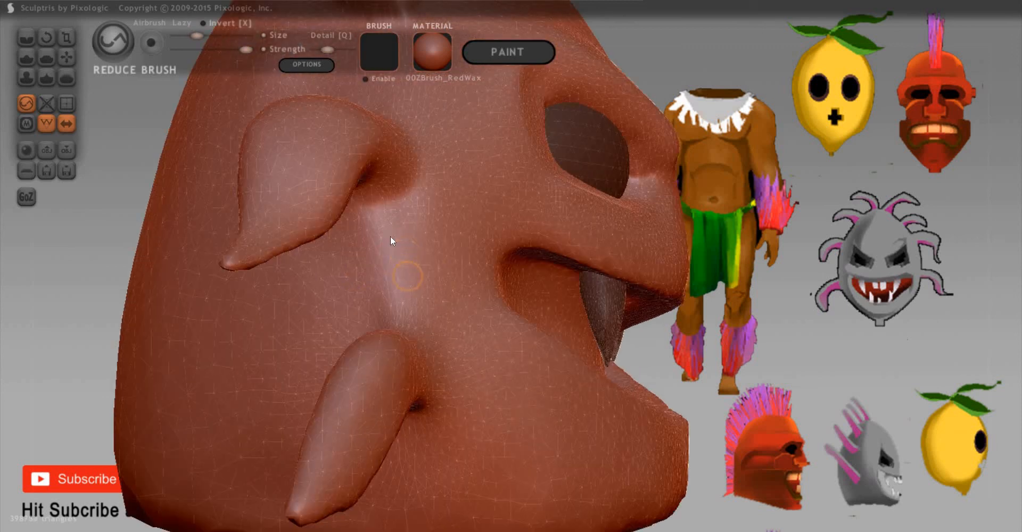
mouse_move(422, 243)
mouse_down()
mouse_move(412, 288)
mouse_move(370, 304)
mouse_move(395, 281)
mouse_move(445, 298)
mouse_move(391, 294)
mouse_move(366, 238)
mouse_move(451, 249)
mouse_move(467, 280)
mouse_move(467, 190)
mouse_move(455, 202)
mouse_up()
Step: Enlarge the Reduce Brush and thin the mesh around the upper tentacles on the side of the head
scroll(851, 198, down, 3)
mouse_move(857, 200)
mouse_down()
mouse_move(916, 363)
mouse_move(475, 225)
mouse_move(410, 251)
mouse_move(352, 235)
mouse_move(448, 231)
mouse_up()
key(space)
mouse_move(644, 260)
mouse_down()
mouse_move(500, 280)
mouse_move(462, 262)
mouse_up()
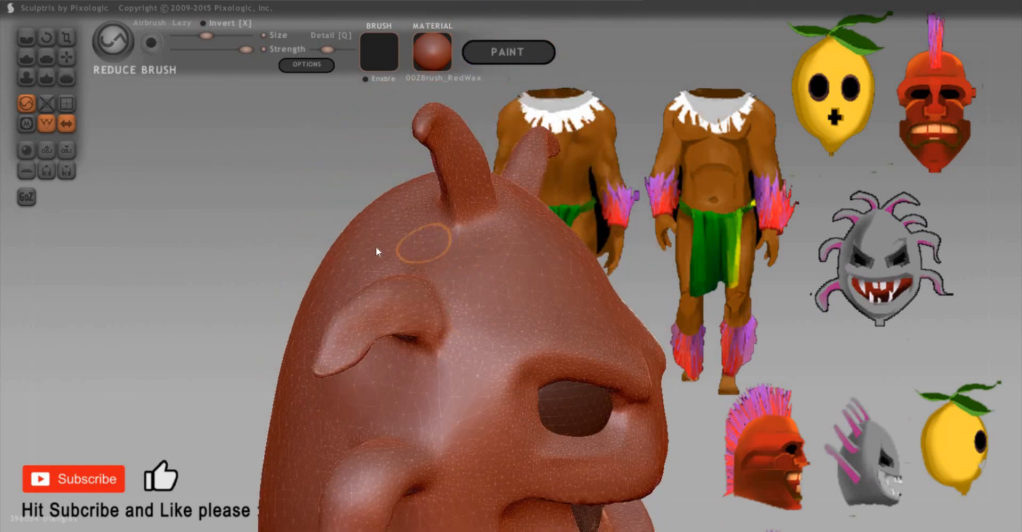
drag(652, 213, 633, 271)
mouse_move(348, 267)
mouse_down()
mouse_move(366, 276)
mouse_move(317, 333)
mouse_move(308, 290)
mouse_up()
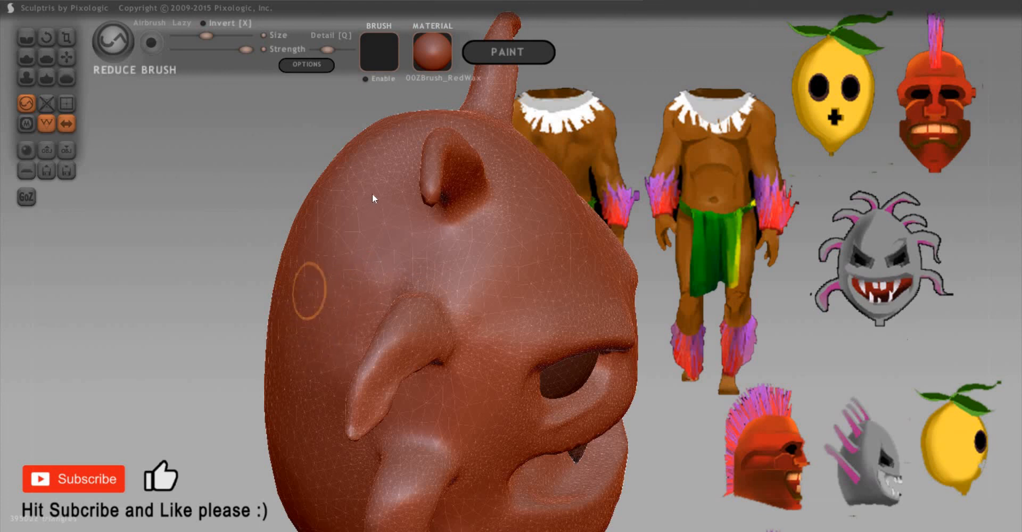
Step: Lower the Reduce Brush strength, enlarge the brush further, and thin the mesh over the top and back of the head
key(space)
drag(386, 201, 315, 183)
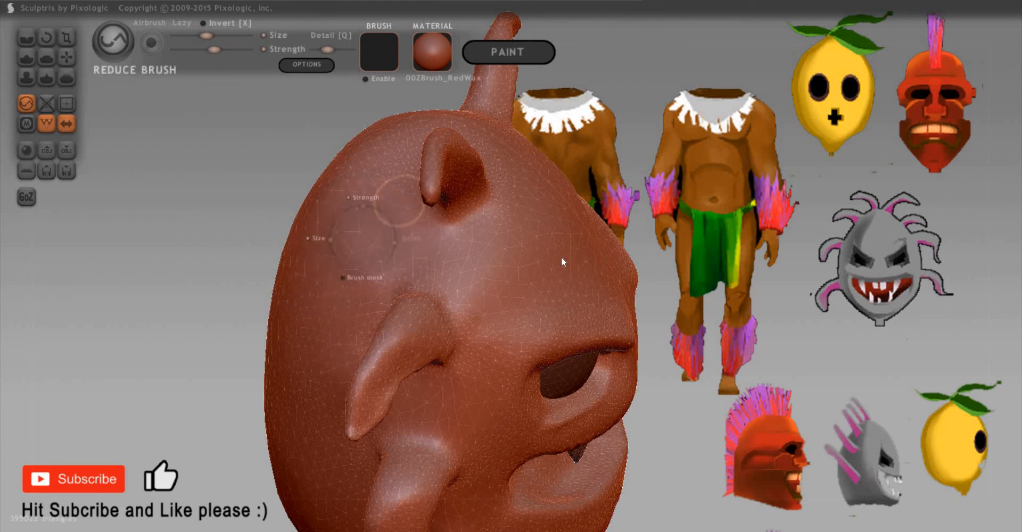
key(space)
drag(554, 209, 558, 200)
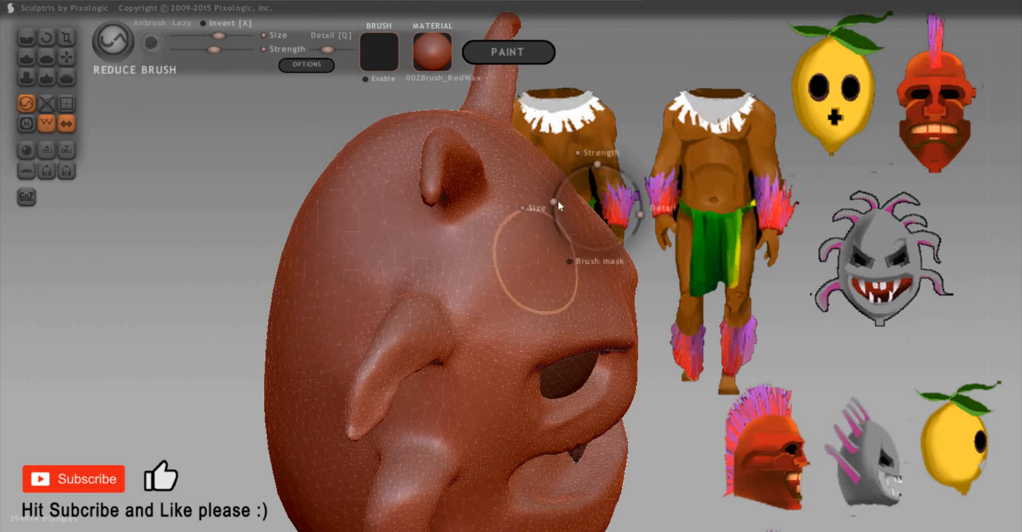
mouse_move(725, 199)
mouse_down()
mouse_move(237, 303)
mouse_move(307, 216)
mouse_up()
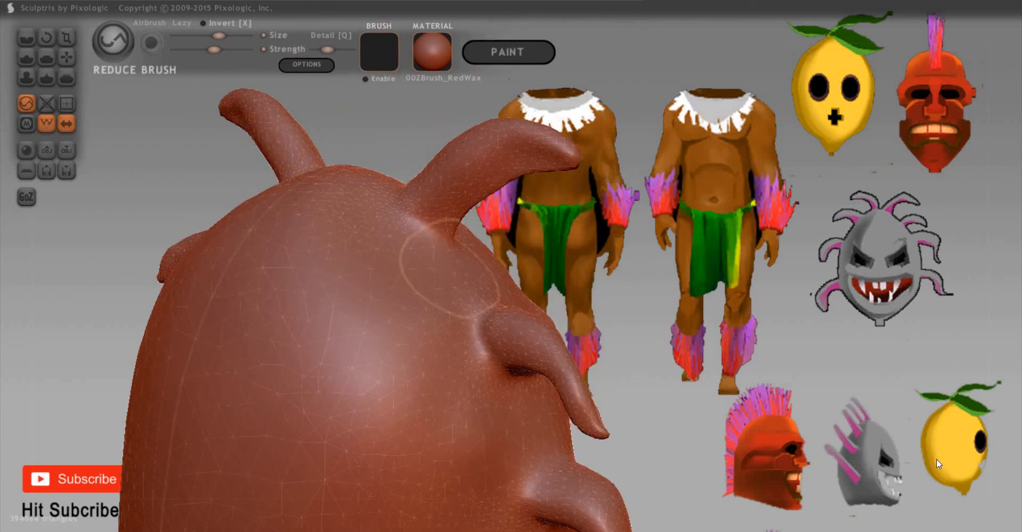
scroll(547, 313, down, 3)
alt+middle_drag(408, 300, 409, 203)
mouse_move(411, 320)
mouse_down()
mouse_move(419, 270)
mouse_move(471, 382)
mouse_move(391, 383)
mouse_up()
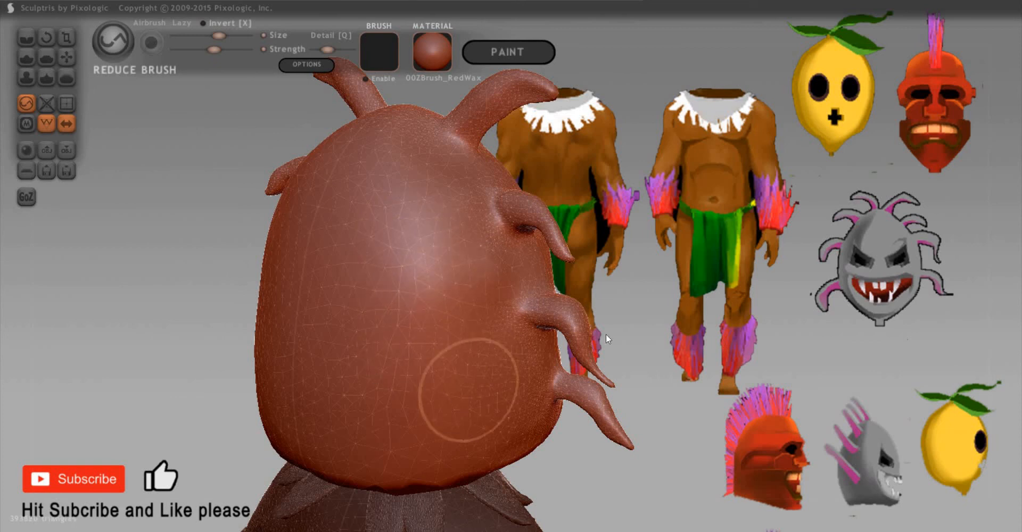
Step: Thin the mesh on the side of the head around the lower tentacles, checking the surface with the wireframe off and on
drag(901, 356, 867, 456)
scroll(981, 493, up, 4)
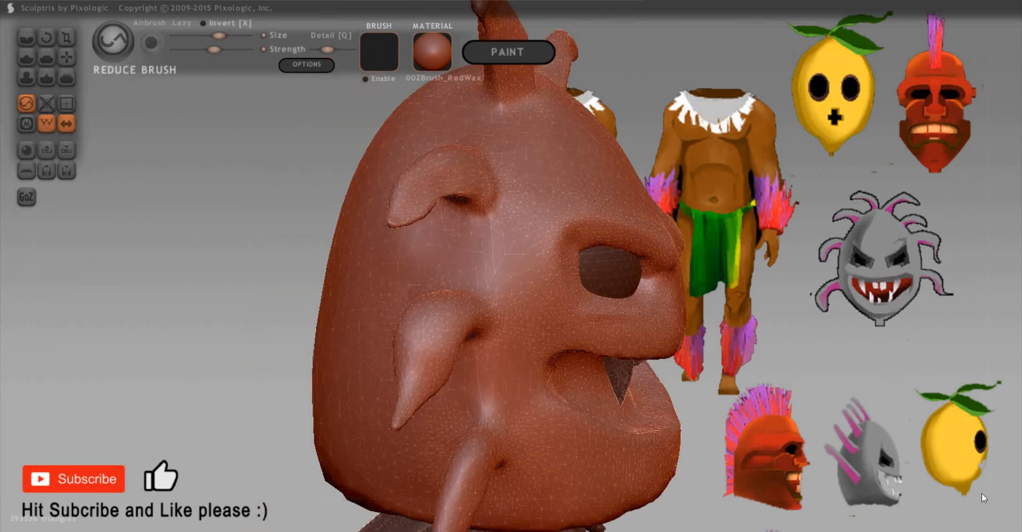
scroll(983, 469, down, 3)
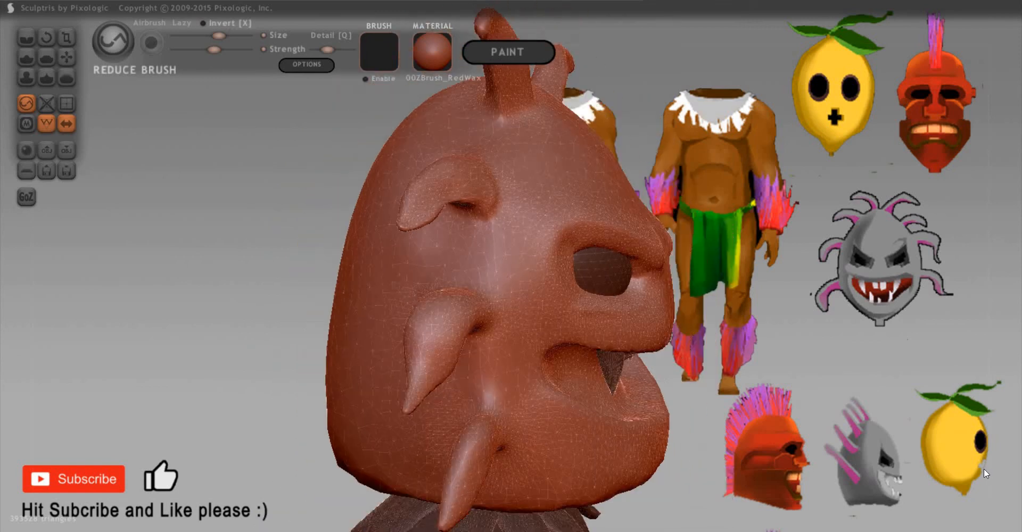
drag(983, 469, 861, 511)
scroll(861, 511, up, 4)
drag(415, 399, 494, 343)
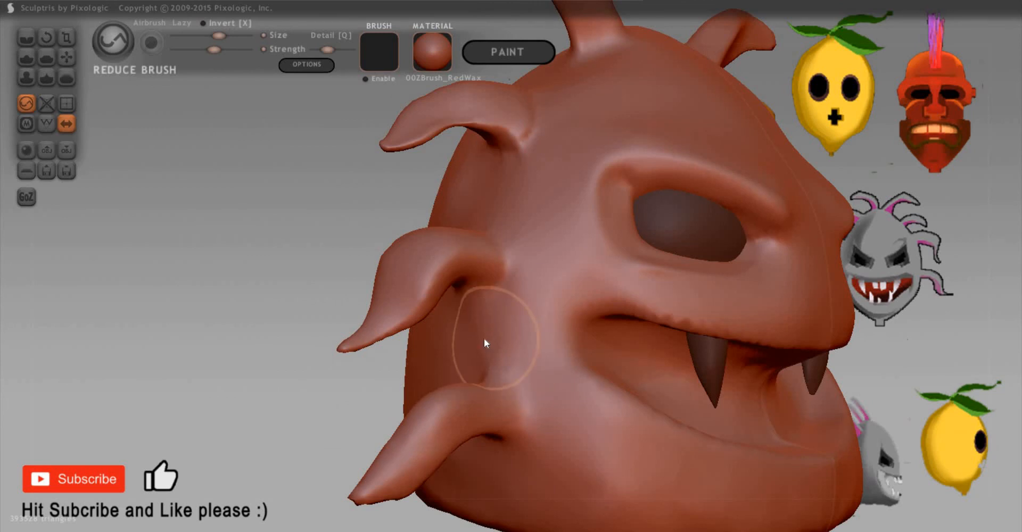
key(w)
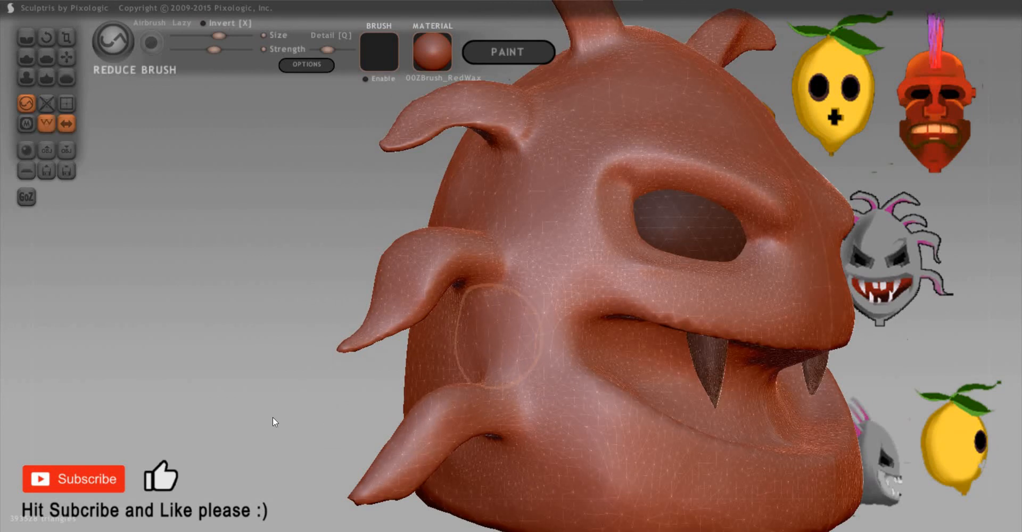
mouse_move(387, 396)
mouse_down()
mouse_move(419, 387)
mouse_move(397, 401)
mouse_move(395, 390)
mouse_move(425, 372)
mouse_up()
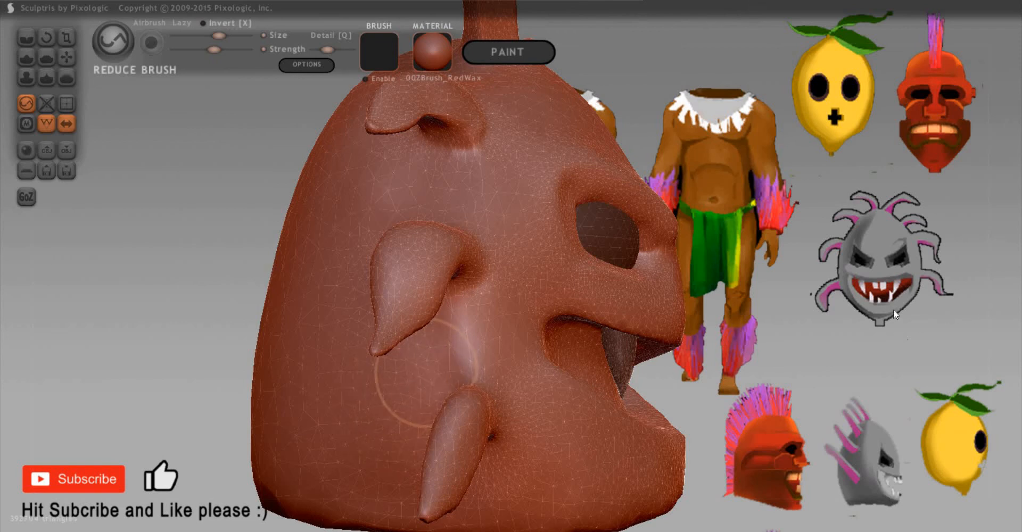
mouse_move(793, 314)
mouse_down()
mouse_move(778, 316)
mouse_move(816, 337)
mouse_up()
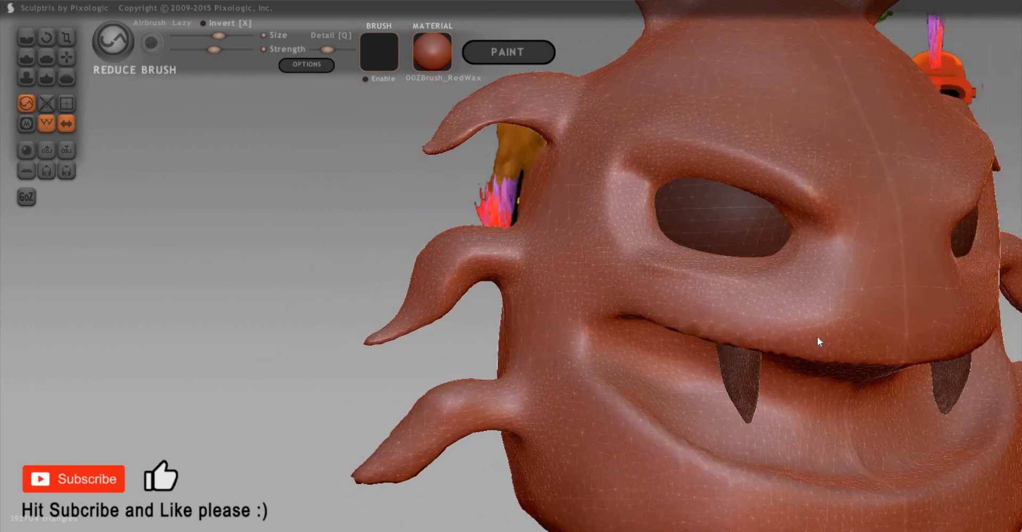
Step: Turn off the wireframe, select the head, and pull the brows down over the tops of the eye openings with Grab
scroll(851, 343, down, 6)
scroll(957, 356, up, 3)
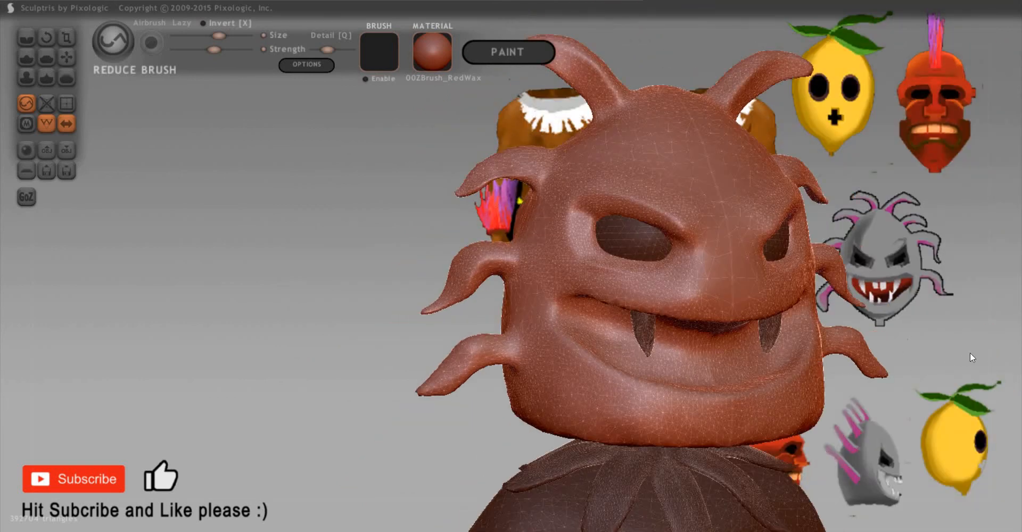
mouse_move(969, 352)
mouse_down()
mouse_move(758, 350)
mouse_move(857, 419)
mouse_move(841, 406)
mouse_up()
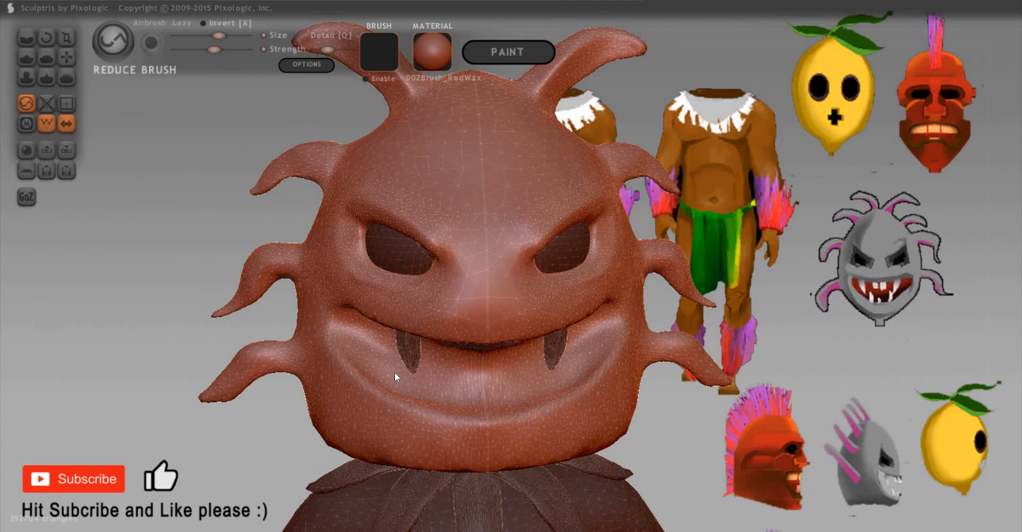
key(w)
scroll(394, 371, up, 2)
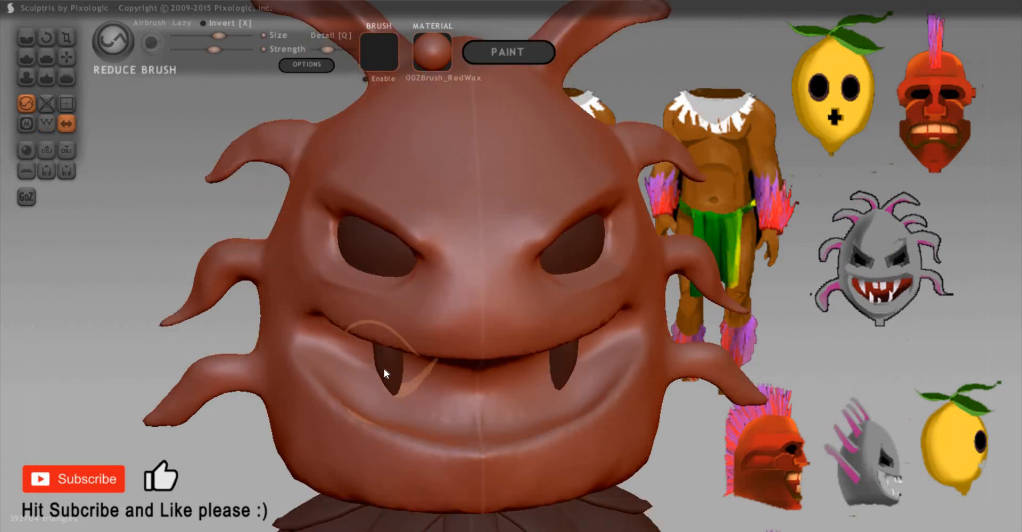
click(384, 369)
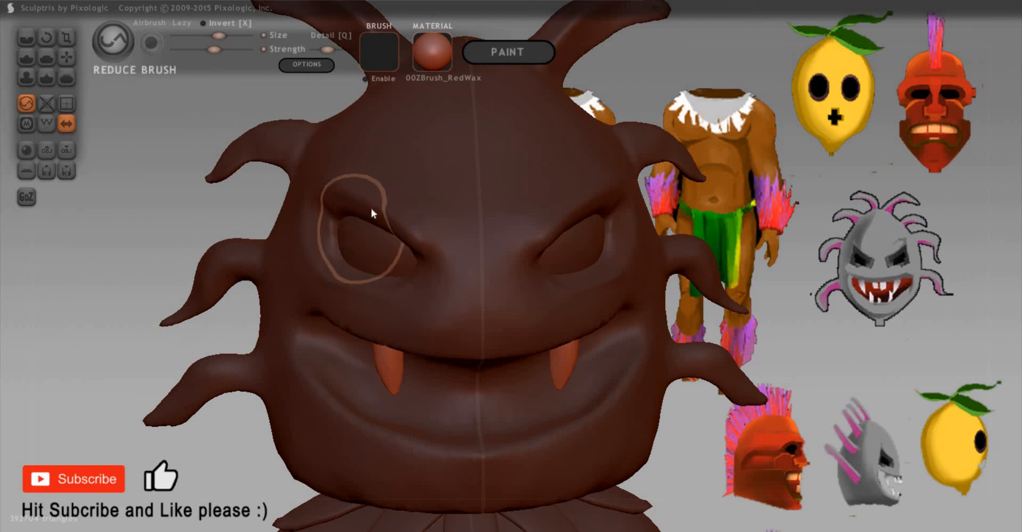
key(g)
click(386, 173)
key(space)
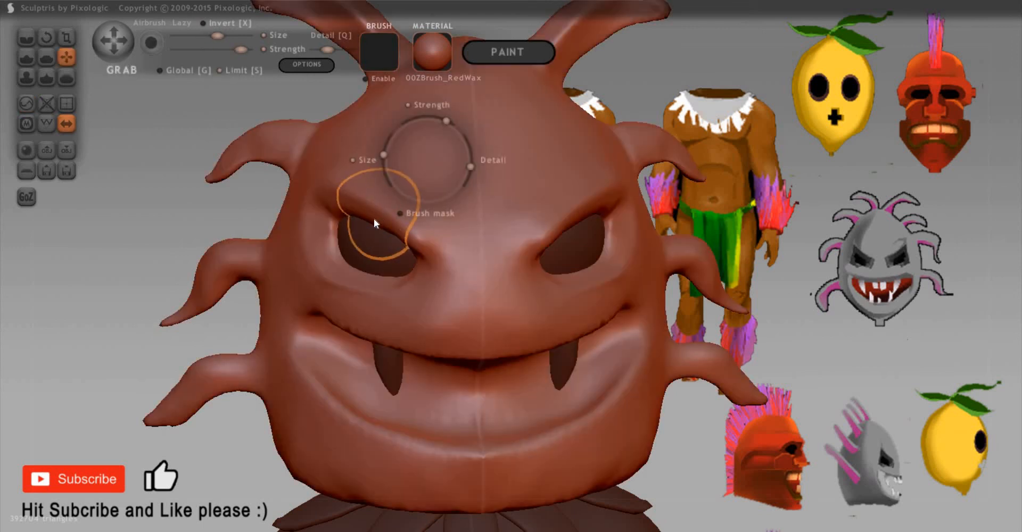
drag(373, 209, 380, 226)
drag(413, 258, 435, 258)
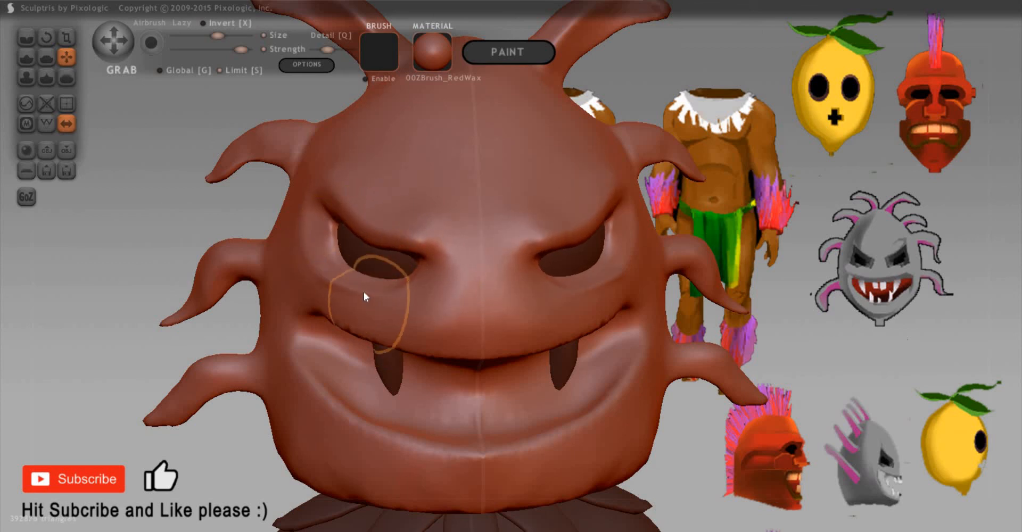
Step: Shrink the Grab brush and refine the upper edges and inner corners of the eye openings
key(space)
drag(376, 241, 369, 276)
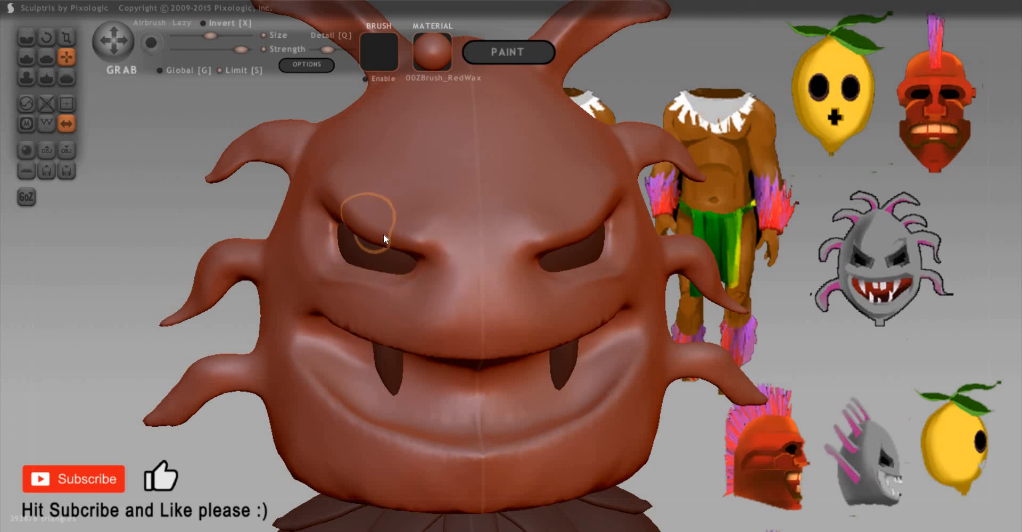
drag(388, 235, 385, 230)
drag(358, 228, 360, 219)
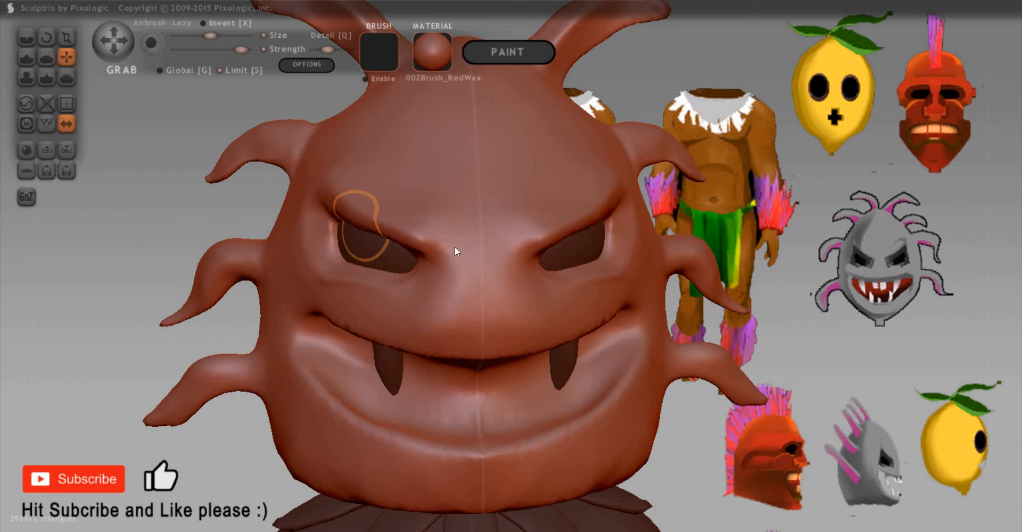
scroll(500, 244, up, 2)
middle_drag(451, 253, 515, 245)
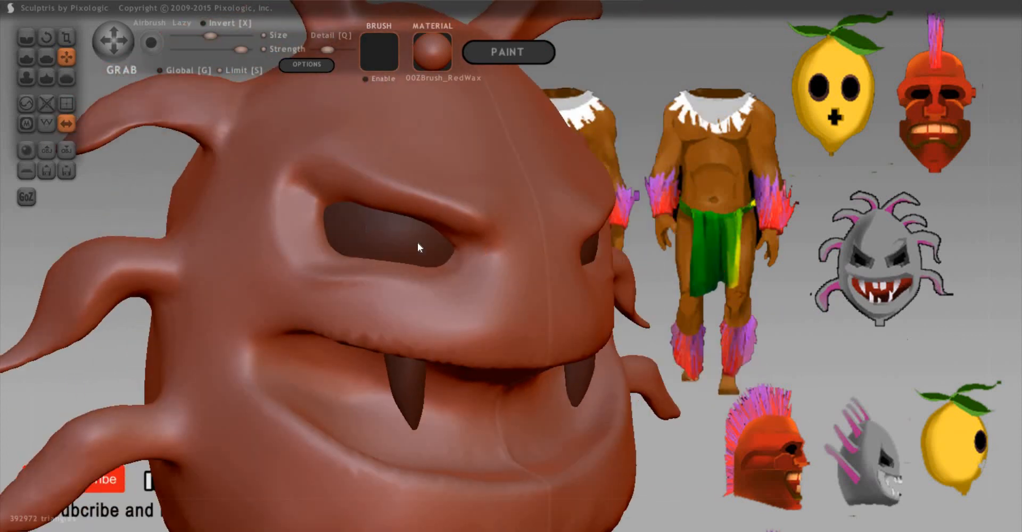
scroll(417, 241, up, 2)
drag(429, 233, 431, 227)
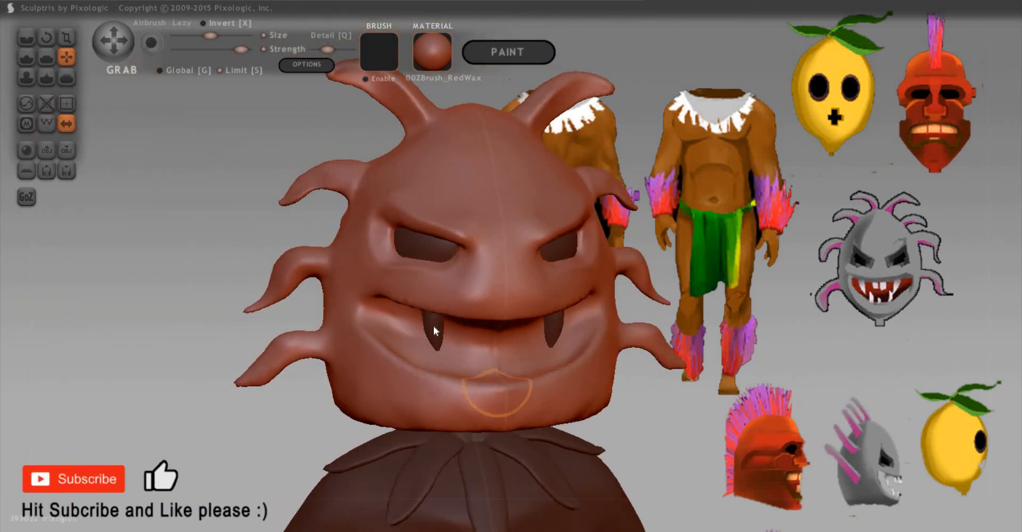
Step: Duplicate the fangs as a mirrored pair placed between the existing fangs, above the lower lip
click(427, 328)
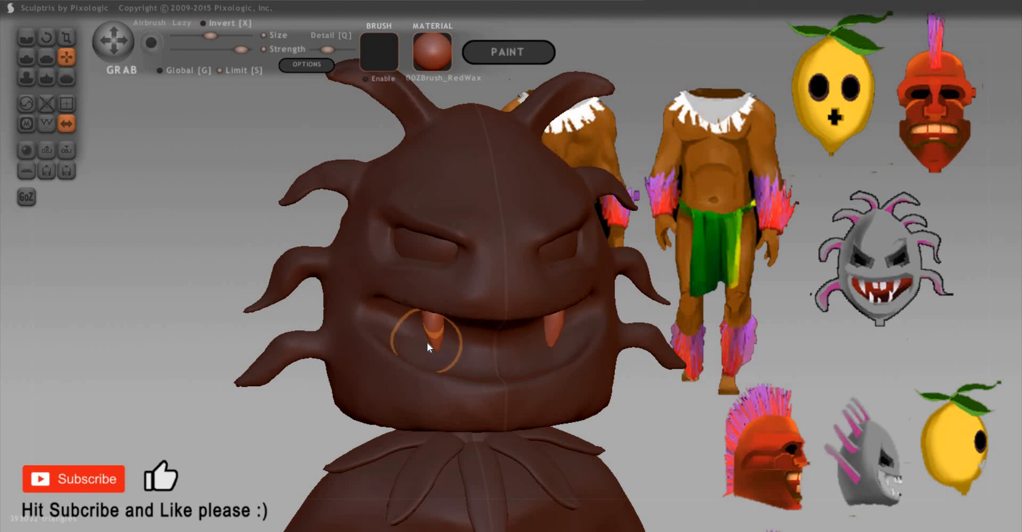
key(i)
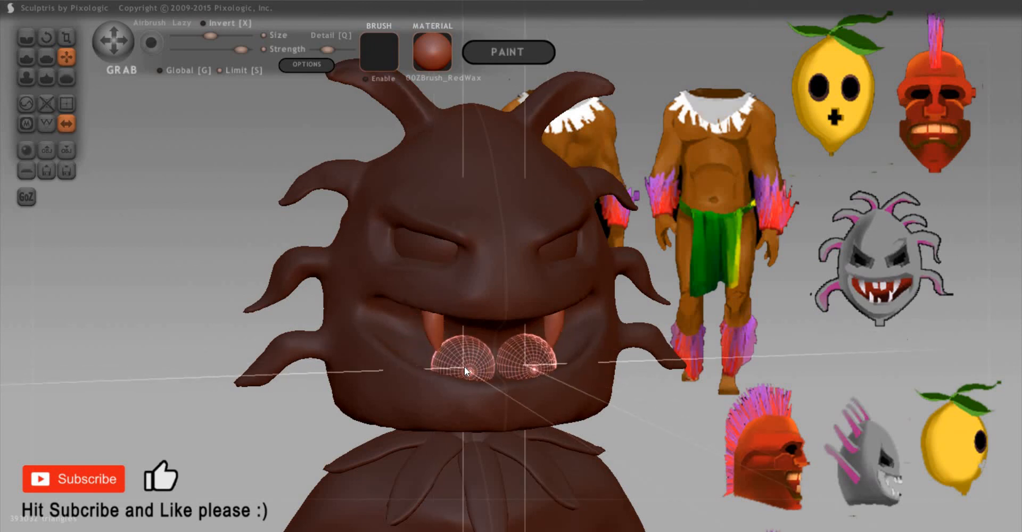
click(464, 367)
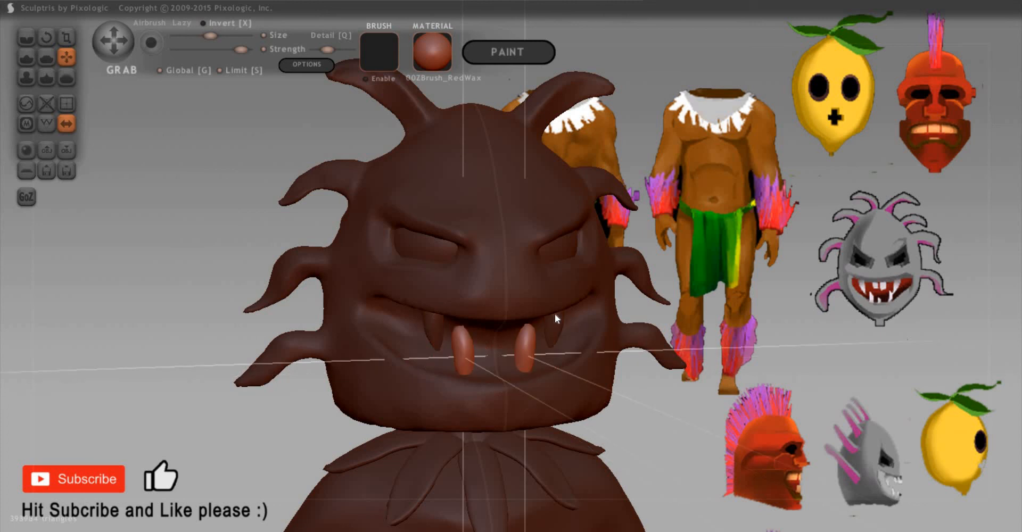
Step: Turn the new fang pair so the points face up, scale it down, and lower it toward the lower lip
key(e)
mouse_move(460, 363)
mouse_down()
mouse_move(538, 443)
mouse_move(472, 432)
mouse_move(483, 430)
mouse_move(451, 379)
mouse_move(458, 360)
mouse_up()
key(t)
key(g)
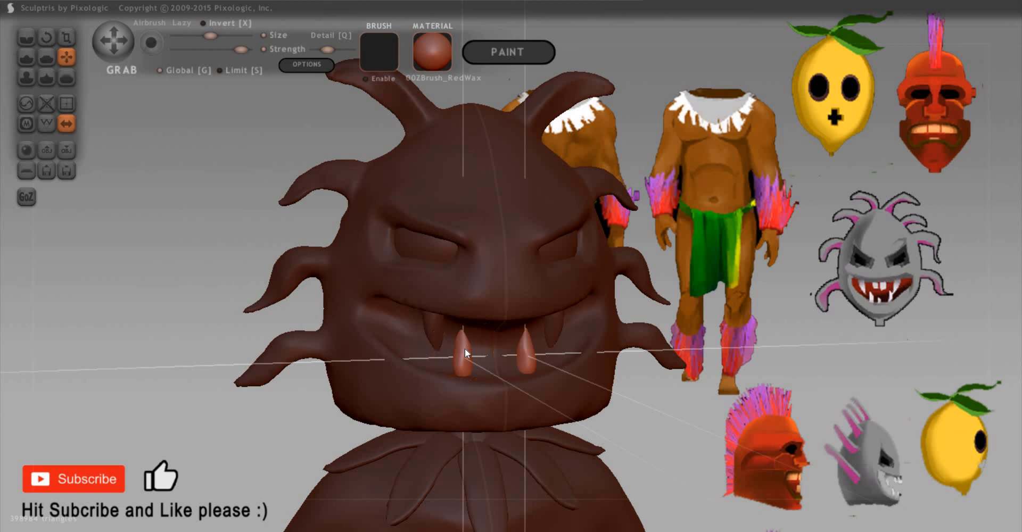
key(s)
drag(459, 367, 457, 369)
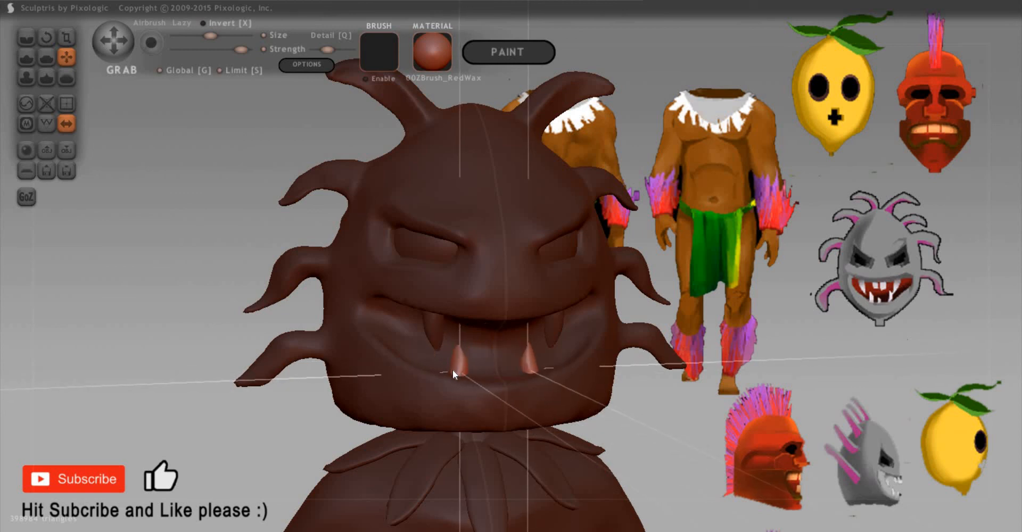
Step: Adjust the angle and position of the small upward-pointing teeth so they sit behind the lower lip
mouse_move(896, 409)
mouse_down()
mouse_move(945, 440)
mouse_move(507, 367)
mouse_move(423, 310)
mouse_move(766, 372)
mouse_move(963, 373)
mouse_move(973, 399)
mouse_move(567, 422)
mouse_move(526, 363)
mouse_move(523, 375)
mouse_move(742, 347)
mouse_move(828, 351)
mouse_move(838, 390)
mouse_move(745, 385)
mouse_move(800, 422)
mouse_move(854, 379)
mouse_up()
key(r)
key(g)
scroll(471, 169, up, 2)
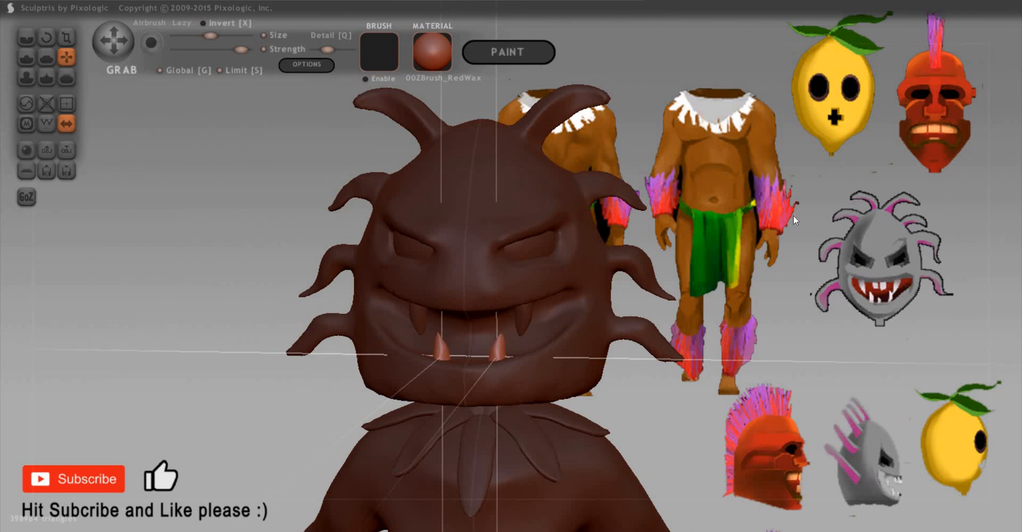
drag(815, 212, 761, 215)
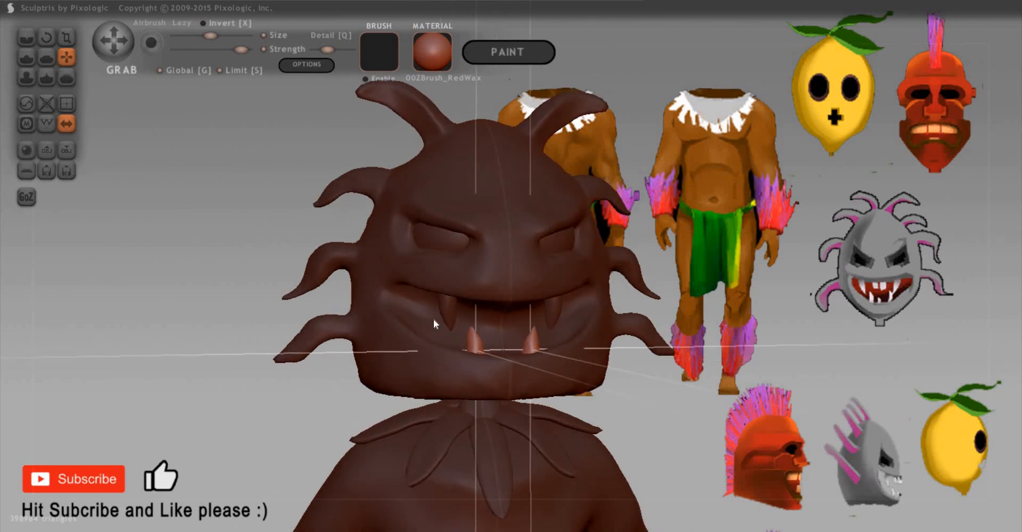
click(446, 315)
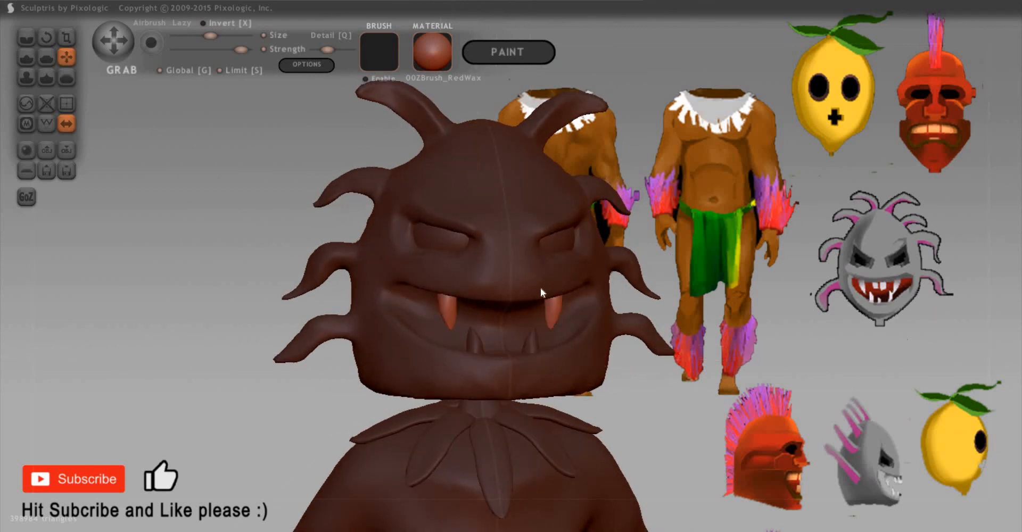
key(space)
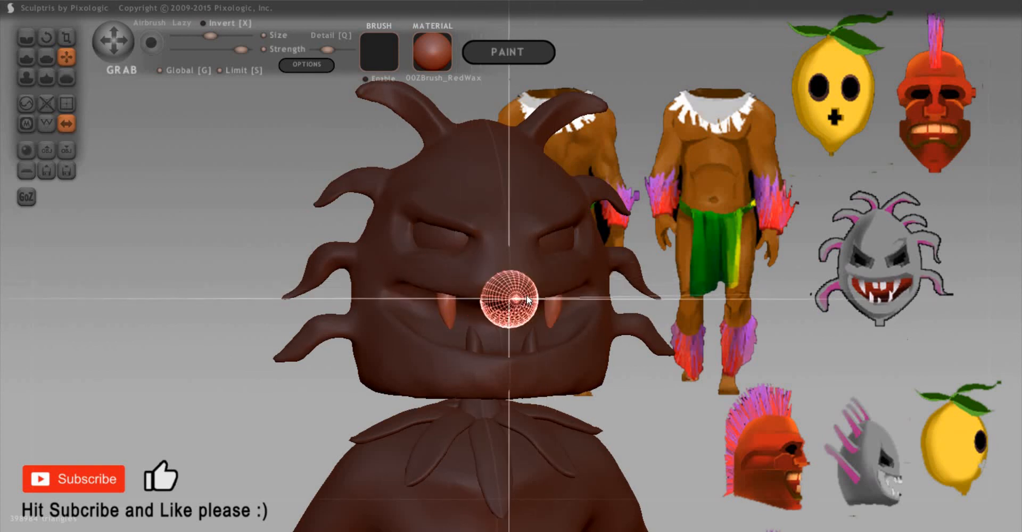
click(778, 274)
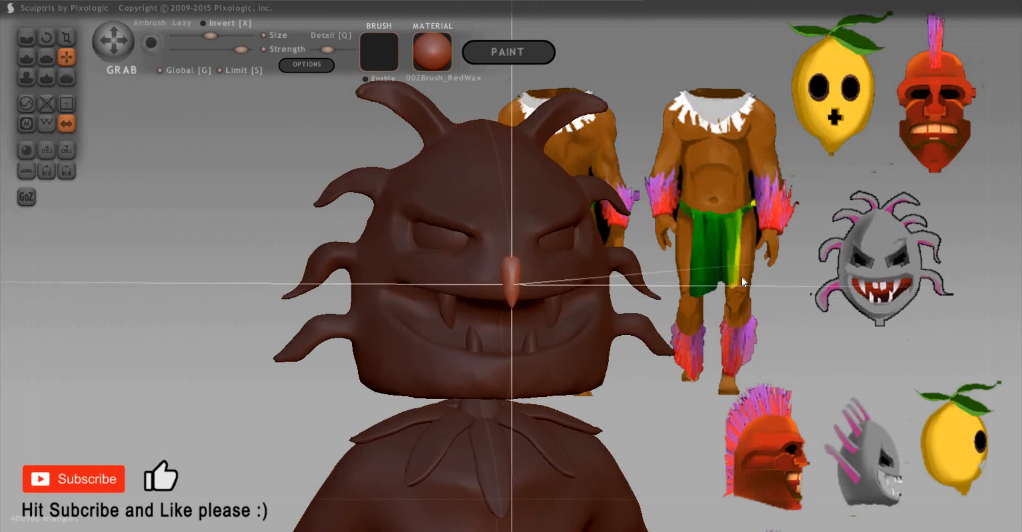
key(ctrl+z)
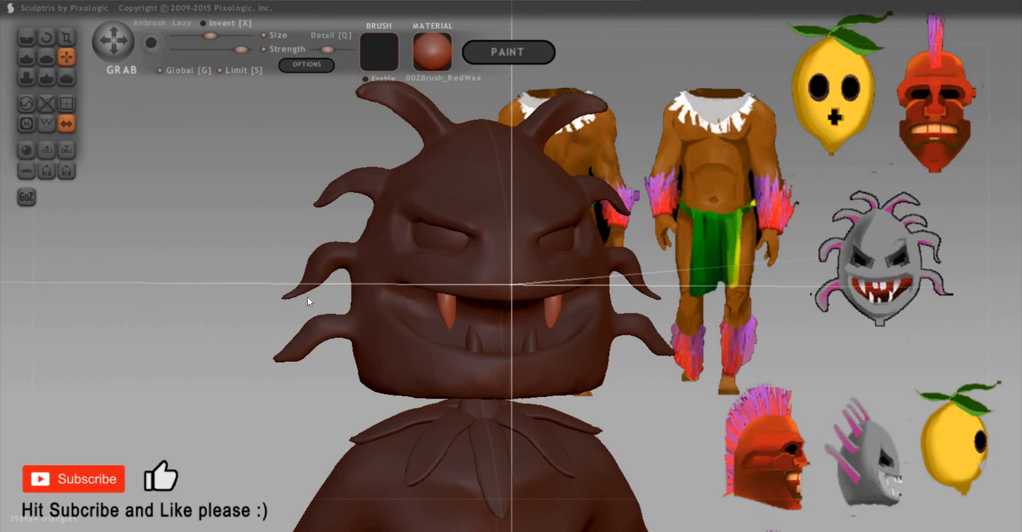
Step: Place a mirrored pair of upper fang copies in the empty space on both sides of the head
key(space)
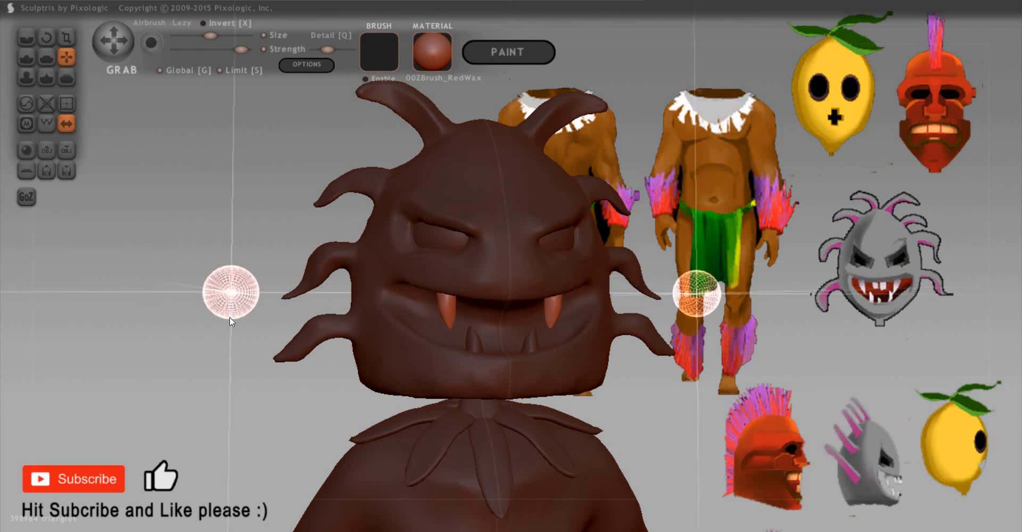
click(225, 356)
drag(272, 359, 210, 306)
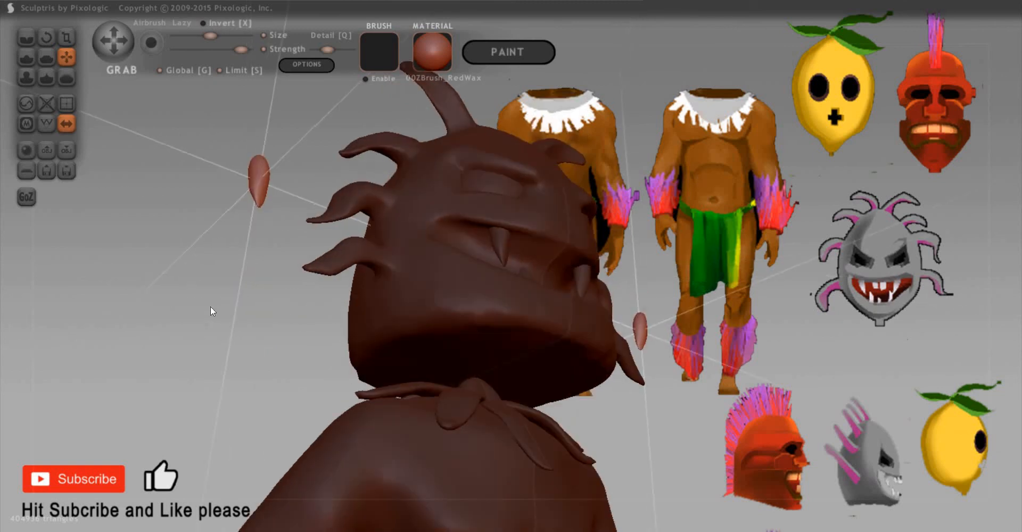
Step: Flatten the pointed tips of the new teeth with a smaller, stronger Flatten brush to make them blunt
key(f)
drag(273, 100, 273, 136)
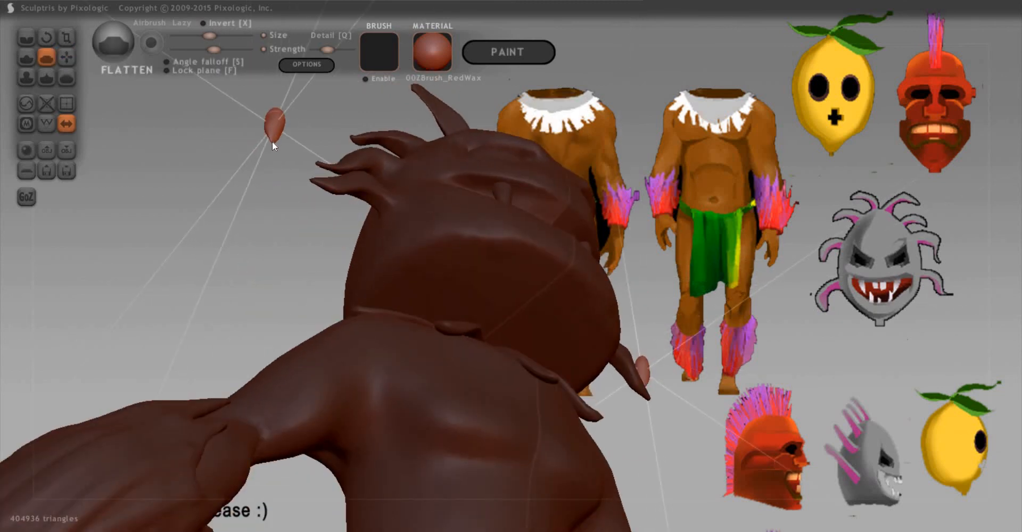
key(space)
click(271, 130)
drag(274, 137, 274, 130)
drag(317, 105, 293, 237)
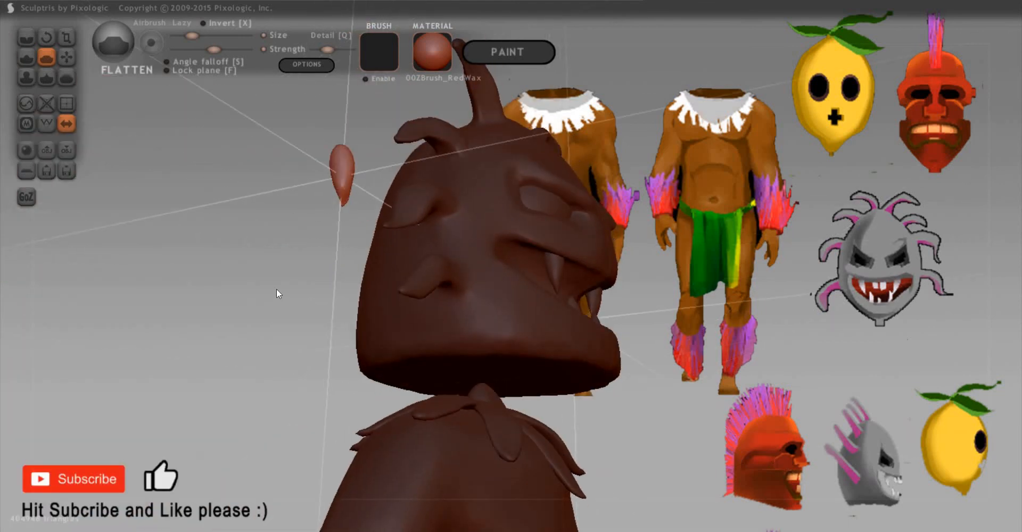
drag(276, 290, 266, 374)
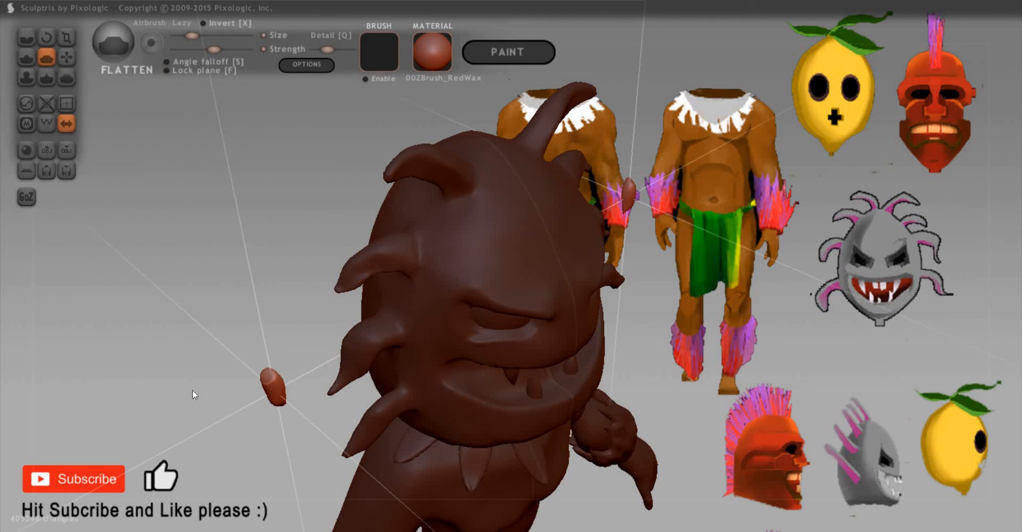
drag(193, 390, 235, 254)
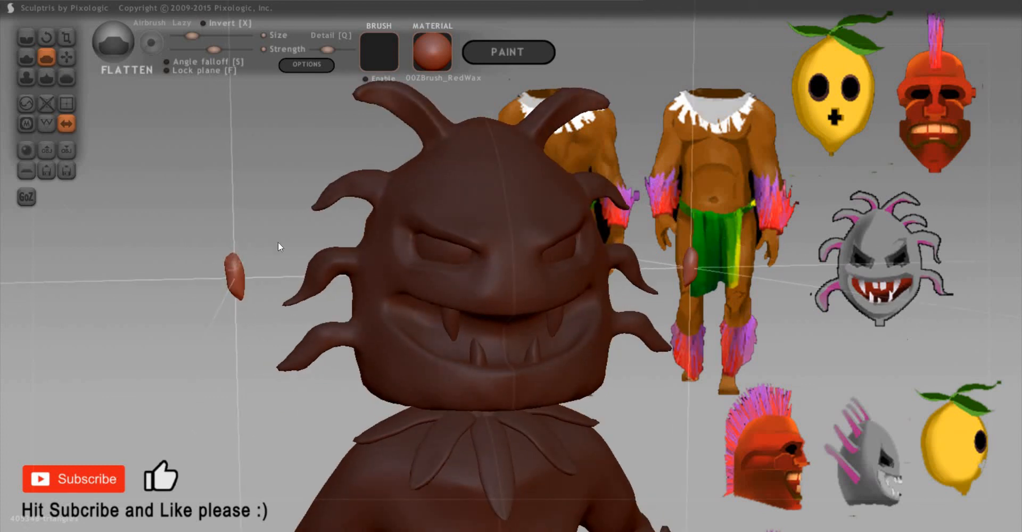
mouse_move(342, 199)
mouse_down()
mouse_move(362, 208)
mouse_move(351, 197)
mouse_up()
key(space)
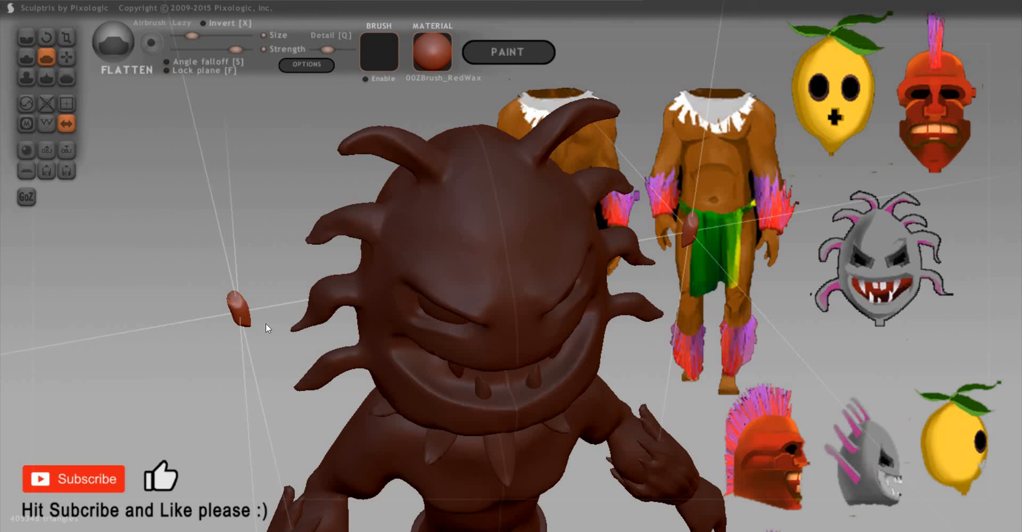
Step: Rotate the blunt teeth so their wide ends face down, and move them in closer to the head
drag(266, 324, 251, 280)
key(r)
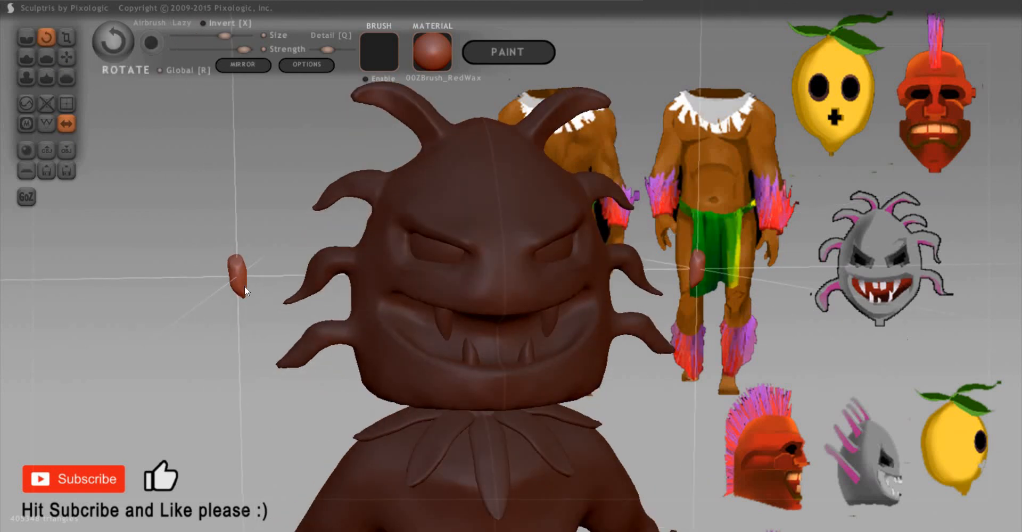
drag(234, 372, 228, 369)
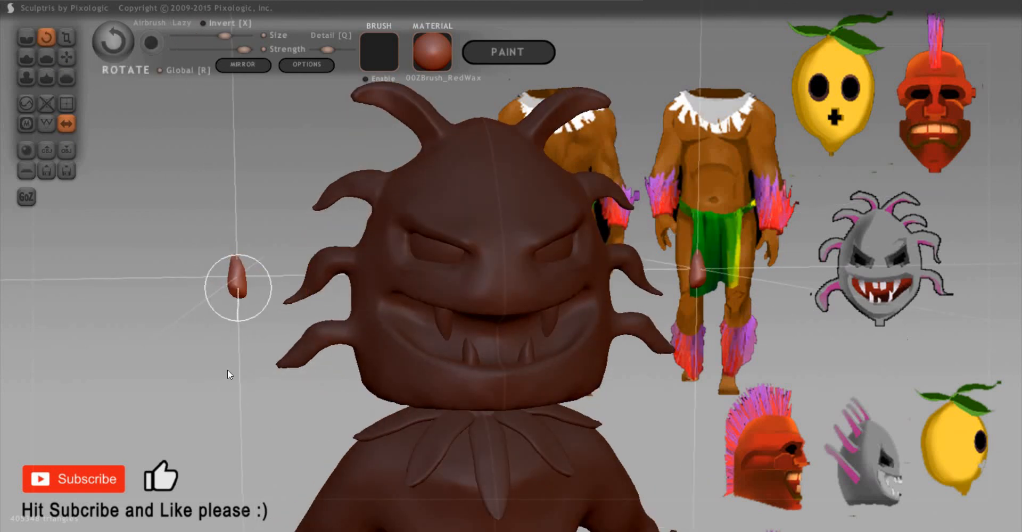
key(g)
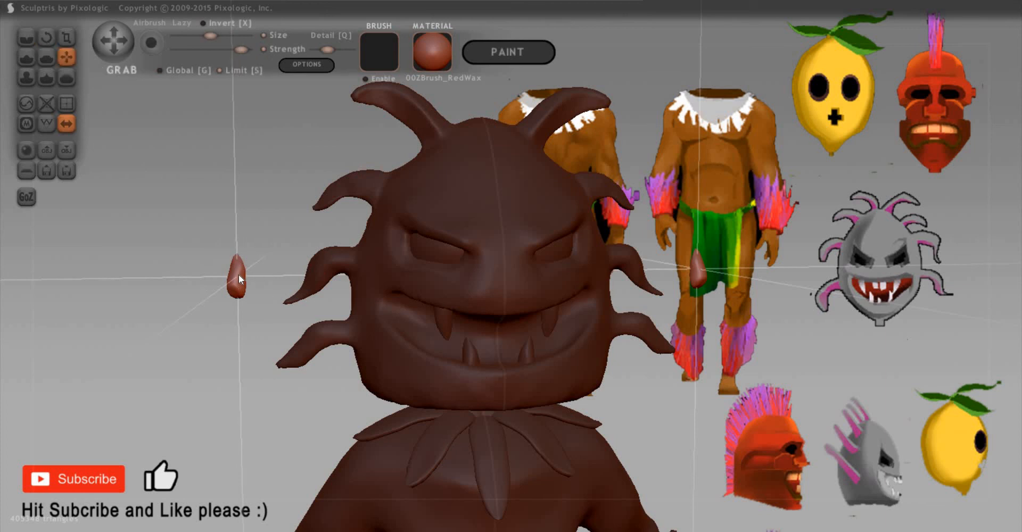
middle_drag(531, 326, 500, 323)
drag(239, 278, 287, 304)
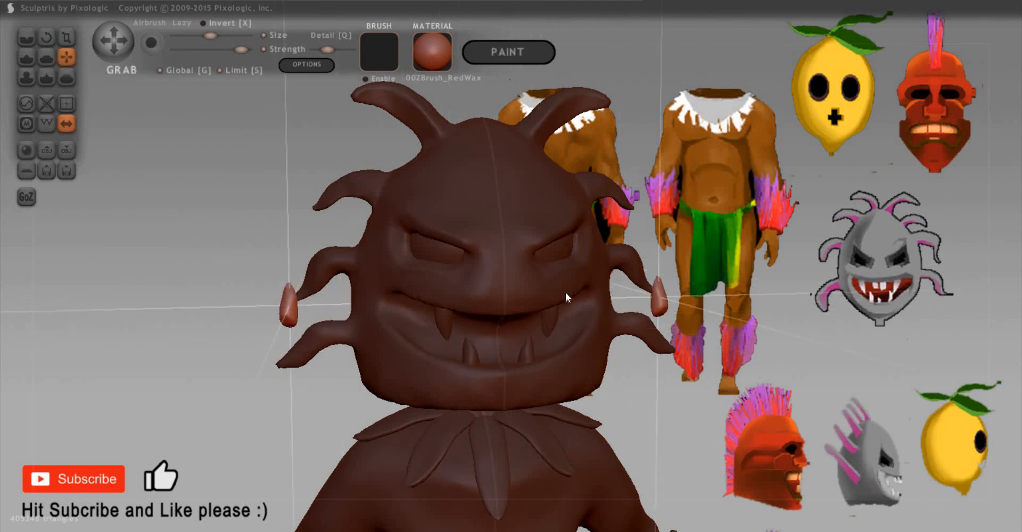
Step: Position the blunt teeth in front of the mouth from the side and adjust their tilt with Rotate
mouse_move(567, 294)
middle_down()
mouse_move(489, 310)
mouse_move(649, 308)
middle_up()
mouse_move(882, 342)
middle_down()
mouse_move(241, 392)
mouse_move(277, 309)
middle_up()
middle_drag(691, 365, 987, 391)
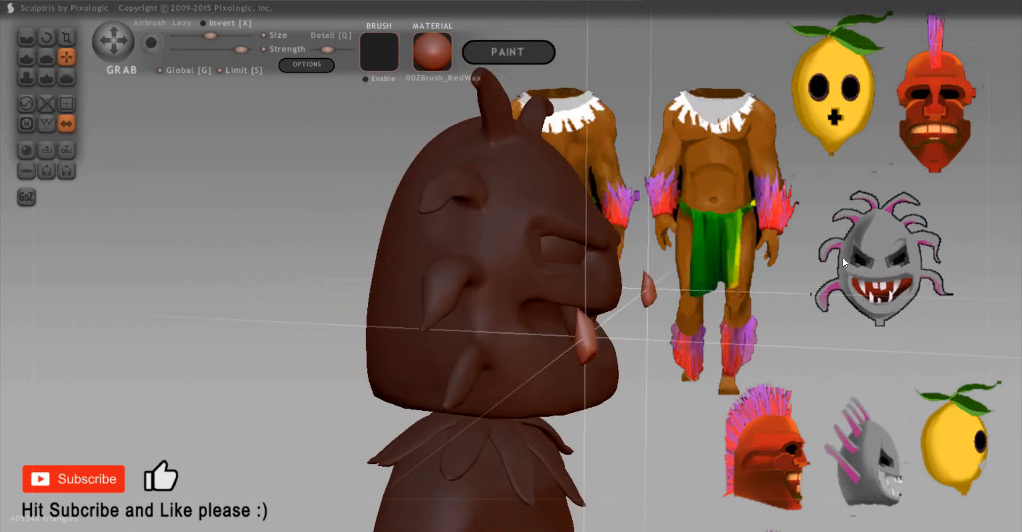
mouse_move(841, 258)
middle_down()
mouse_move(736, 315)
mouse_move(653, 340)
middle_up()
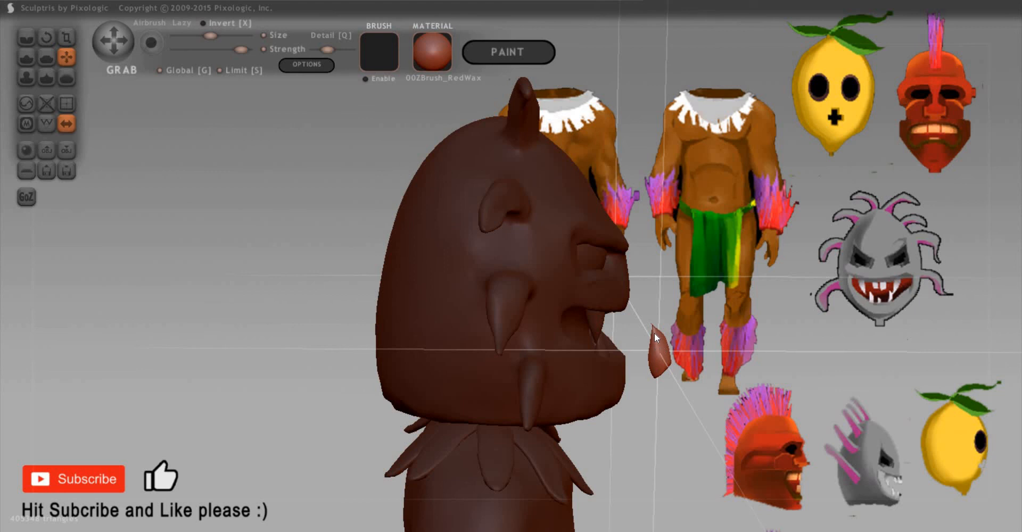
key(r)
drag(637, 396, 796, 341)
Step: Move the blunt teeth inward between the upper fangs, on either side of the mouth's centerline
scroll(676, 351, up, 2)
middle_drag(676, 350, 378, 352)
key(g)
drag(523, 356, 648, 367)
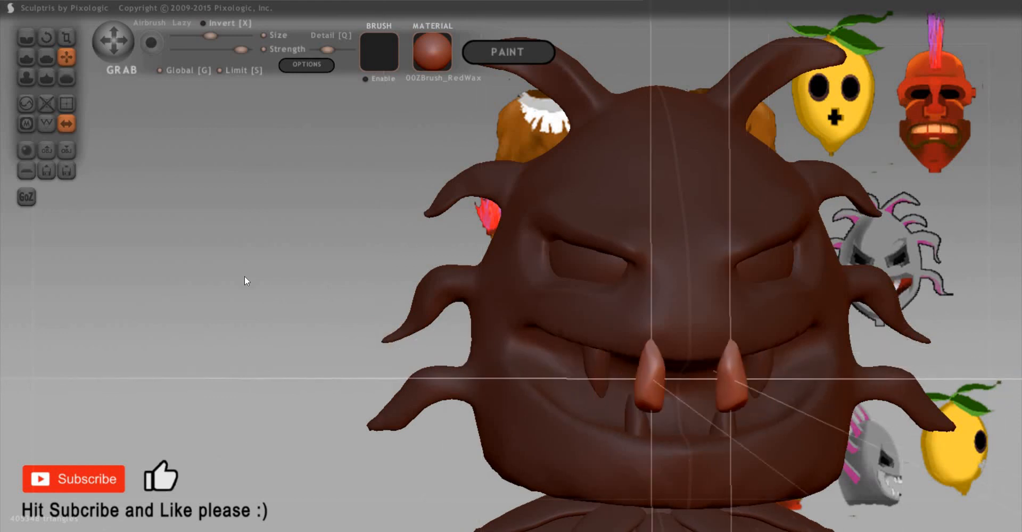
Step: Move the blunt teeth closer together and raise them back into the mouth beneath the upper lip
drag(244, 275, 649, 368)
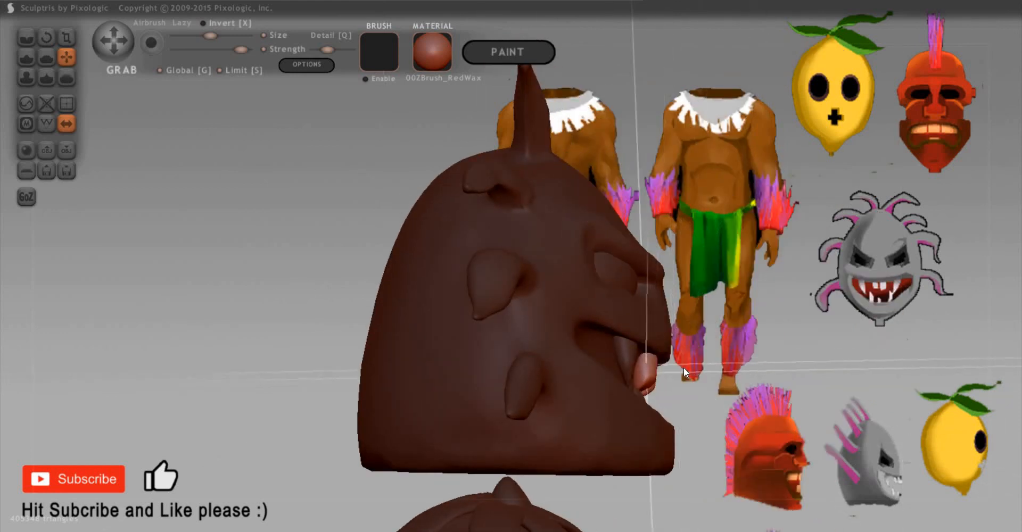
drag(775, 368, 553, 380)
drag(651, 379, 649, 329)
Step: Straighten the blunt teeth with Rotate and seat them in the upper jaw between the fangs with Grab
key(r)
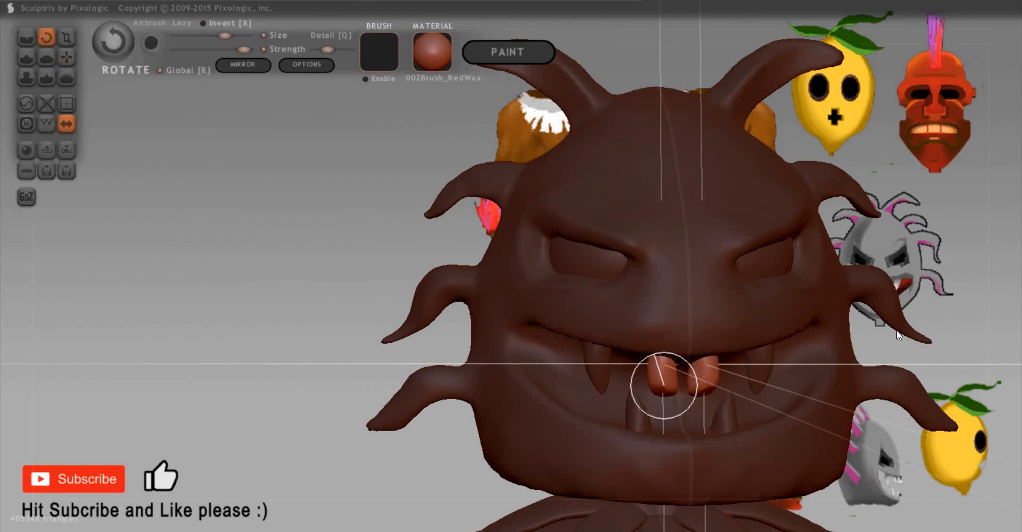
drag(1017, 335, 913, 278)
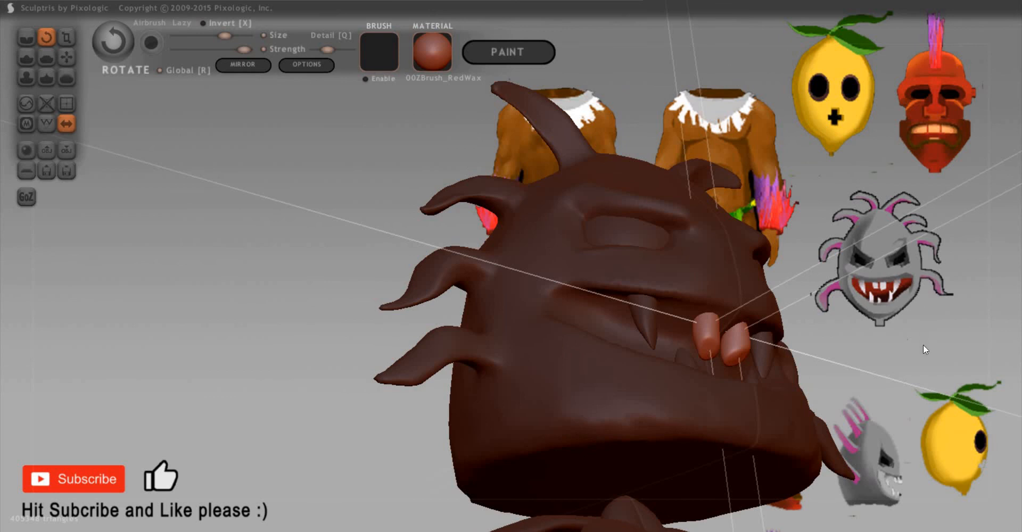
drag(924, 349, 483, 354)
key(g)
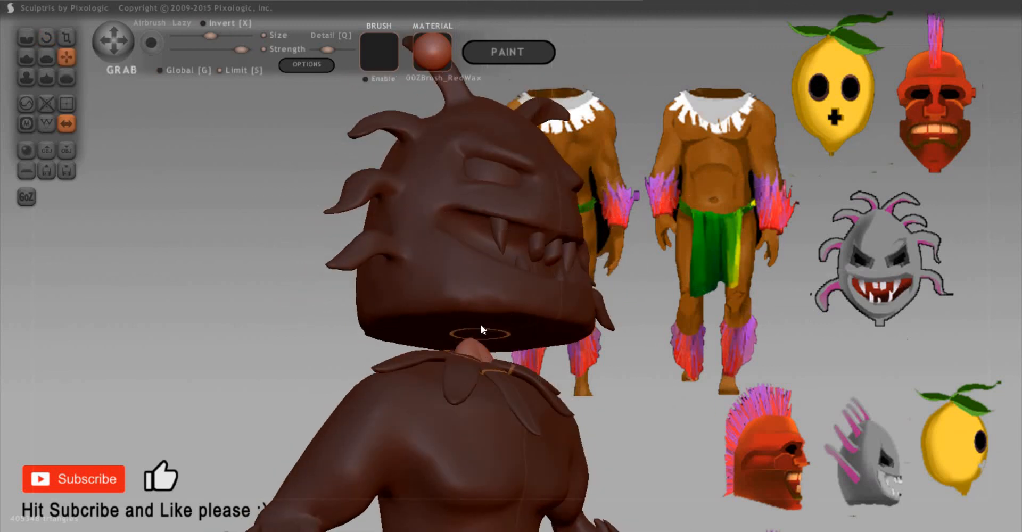
mouse_move(791, 422)
mouse_down()
mouse_move(842, 396)
mouse_move(906, 398)
mouse_move(780, 395)
mouse_move(500, 256)
mouse_move(538, 263)
mouse_up()
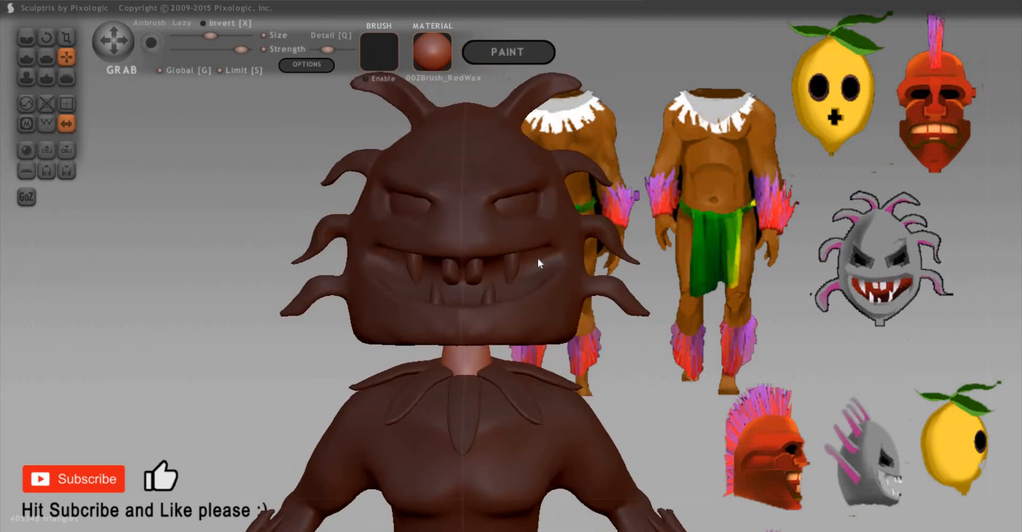
Step: Select the head together with its eyes, fangs and teeth, and stretch it vertically with Scale
click(512, 271)
ctrl+click(480, 271)
ctrl+click(493, 292)
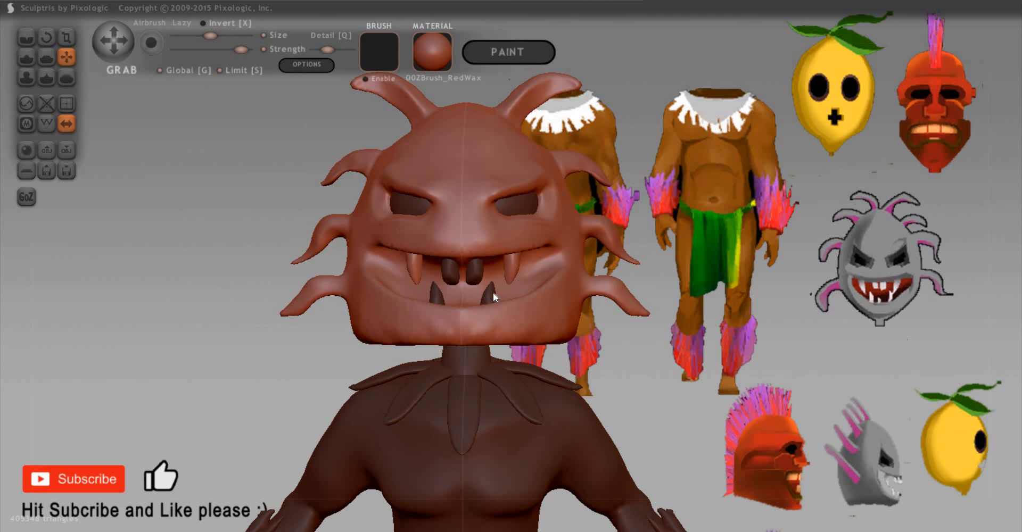
ctrl+click(529, 202)
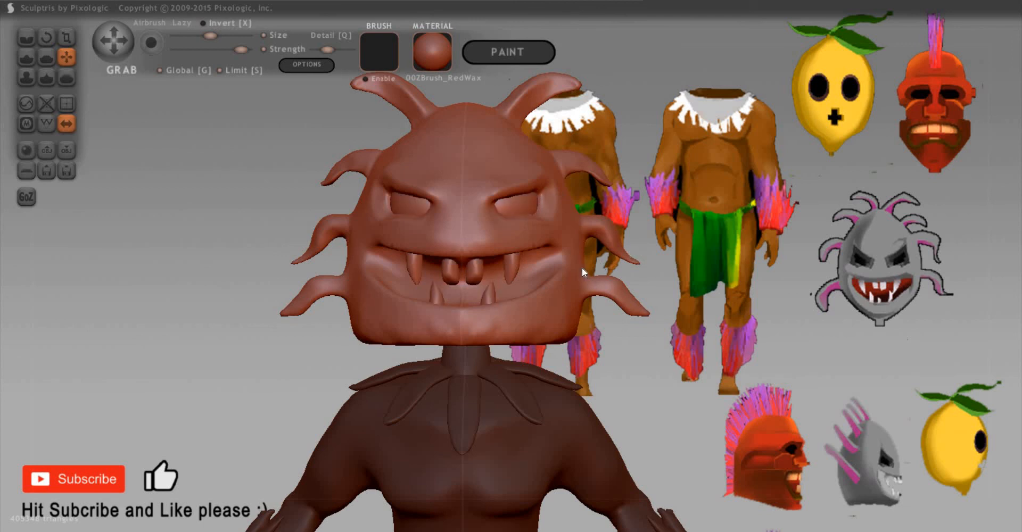
scroll(517, 256, down, 3)
key(r)
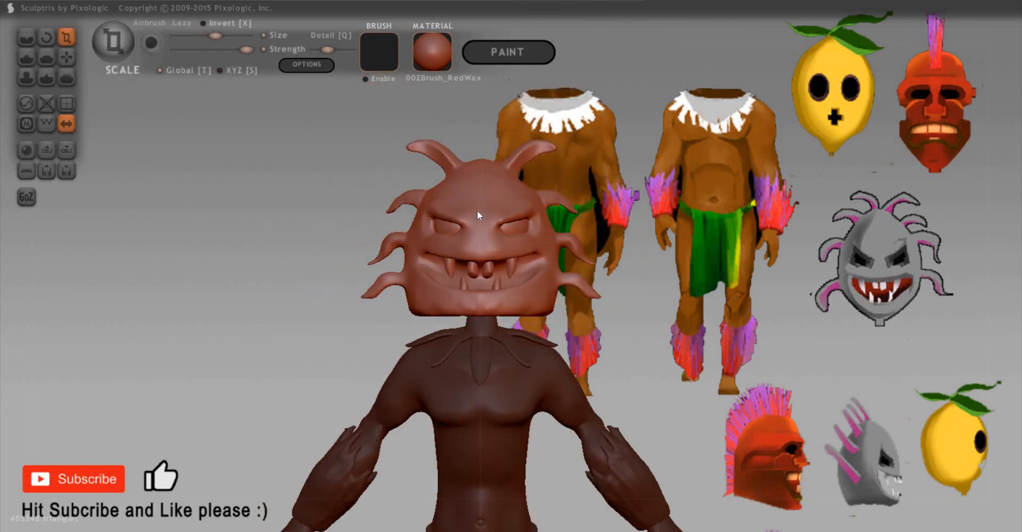
drag(476, 201, 480, 209)
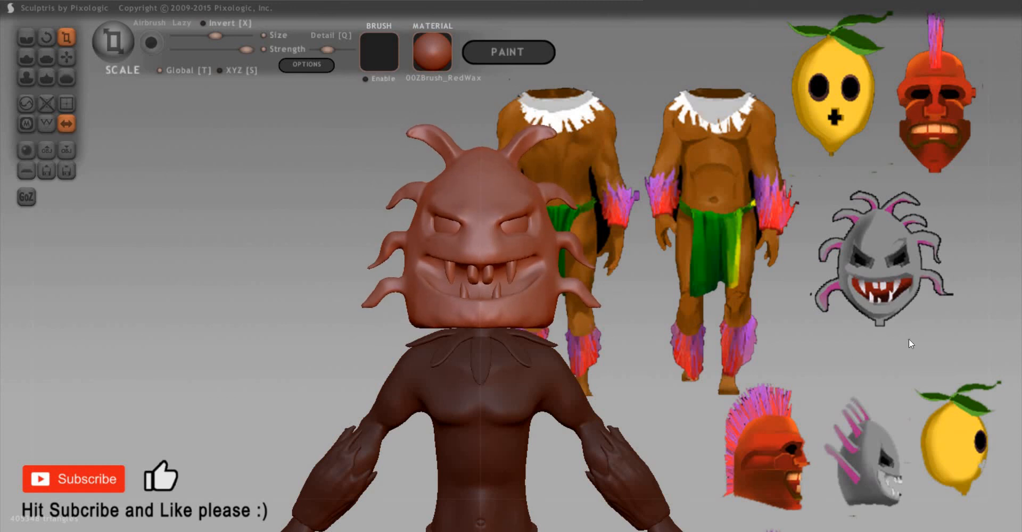
Step: Examine the stretched head's shape and its proportions against the body from the side, at an angle and from the front
drag(908, 339, 492, 288)
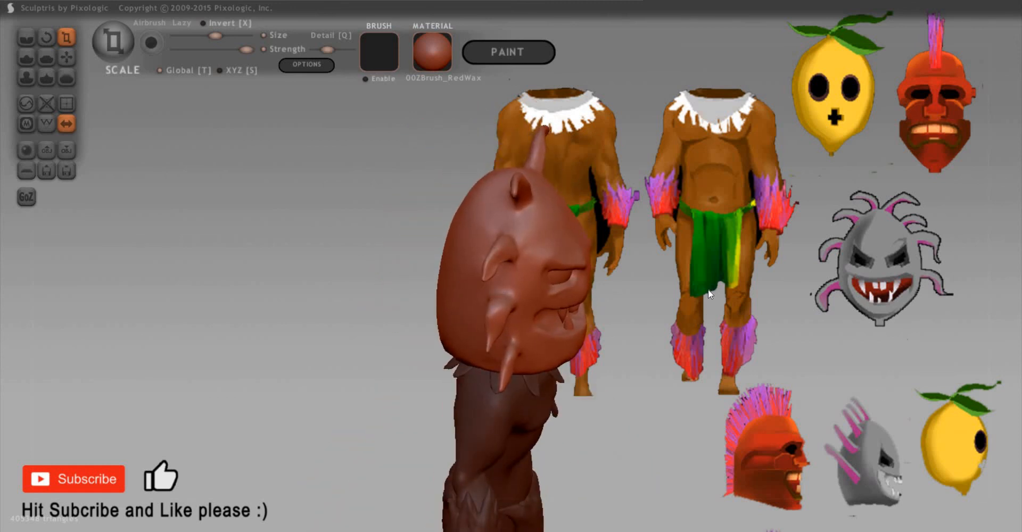
right_drag(499, 374, 525, 335)
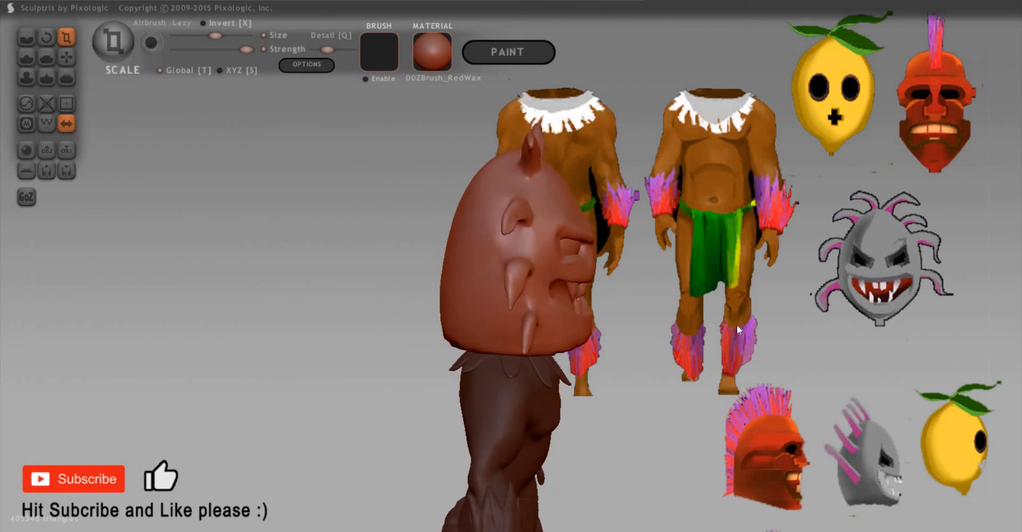
mouse_move(736, 325)
mouse_down()
mouse_move(685, 323)
mouse_move(759, 330)
mouse_move(741, 326)
mouse_up()
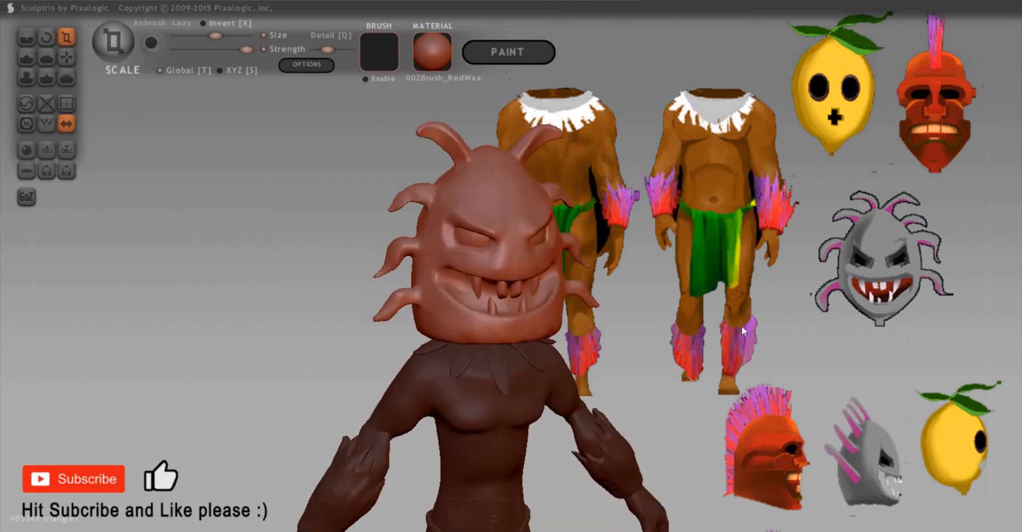
scroll(710, 354, up, 3)
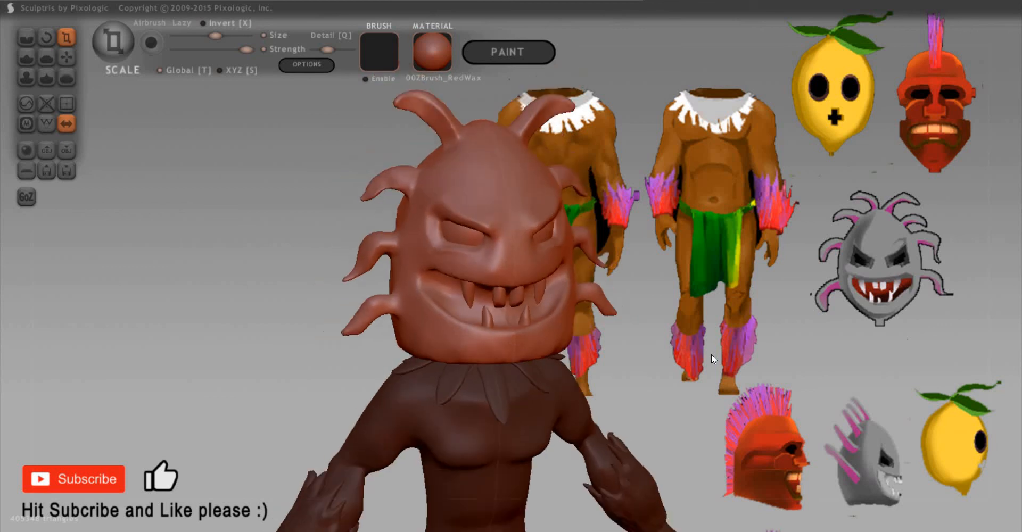
scroll(711, 355, down, 2)
ctrl+click(713, 359)
scroll(723, 296, down, 2)
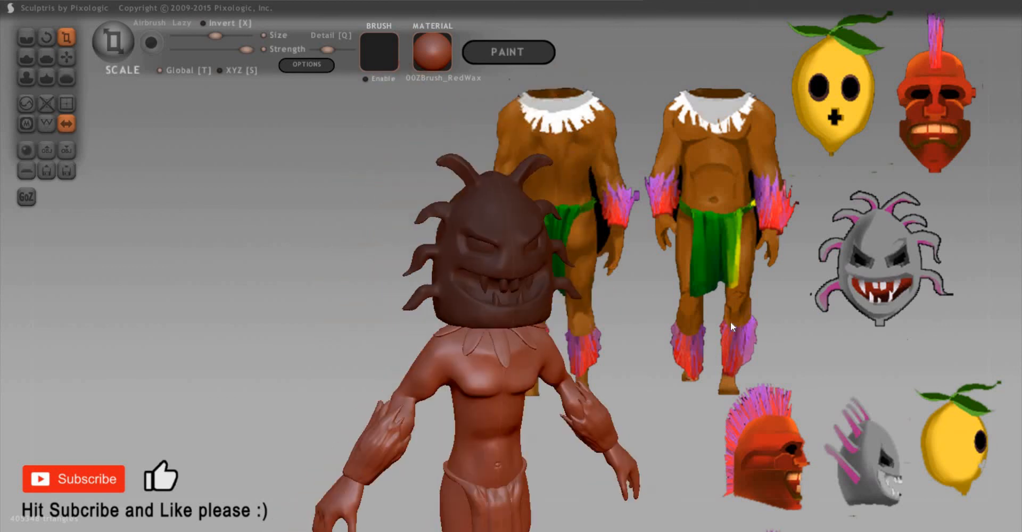
ctrl+click(731, 322)
drag(731, 321, 764, 338)
scroll(764, 339, down, 2)
scroll(764, 339, up, 4)
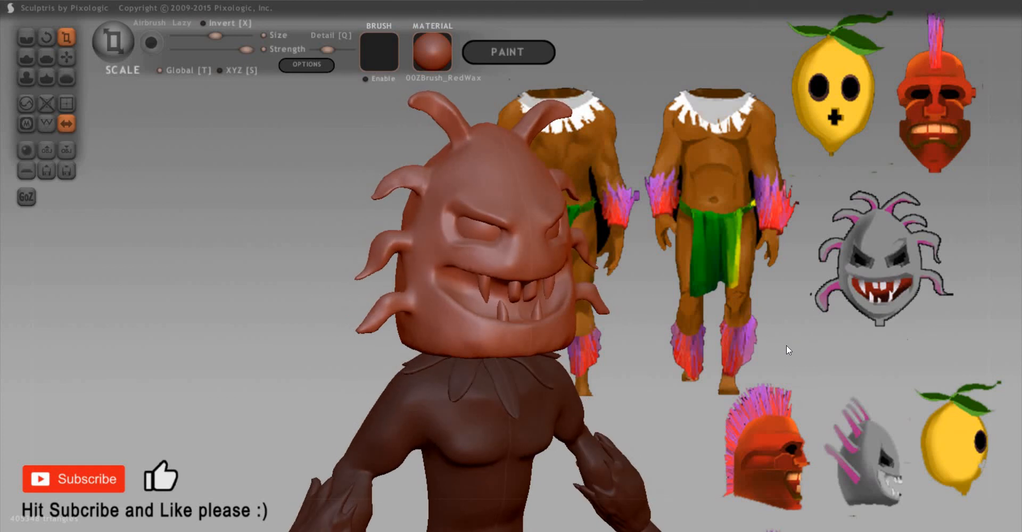
scroll(786, 345, down, 2)
scroll(793, 346, up, 3)
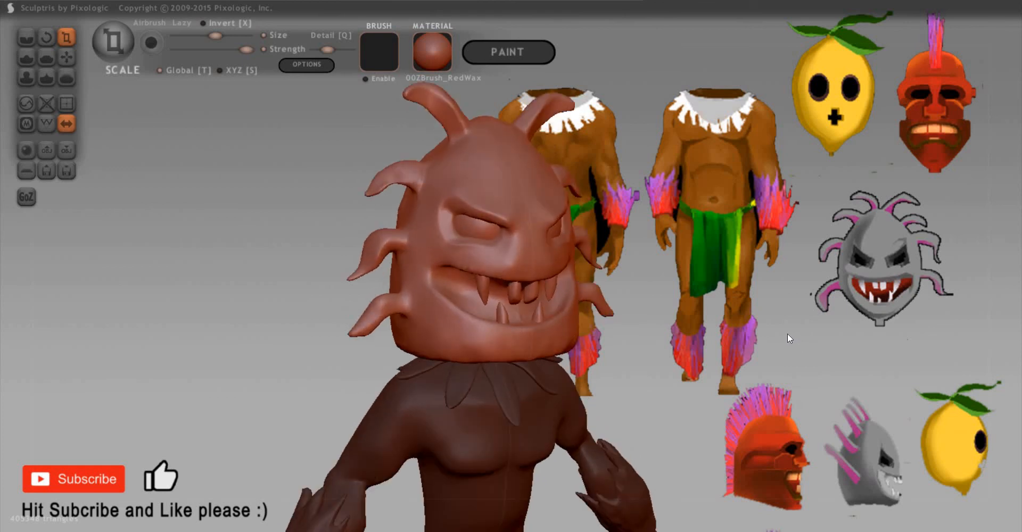
scroll(788, 317, down, 2)
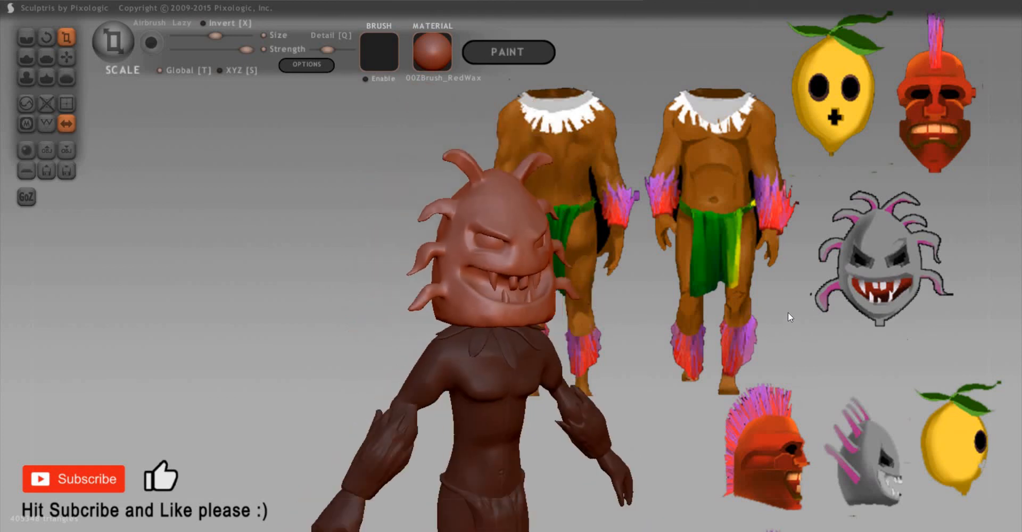
shift+click(747, 313)
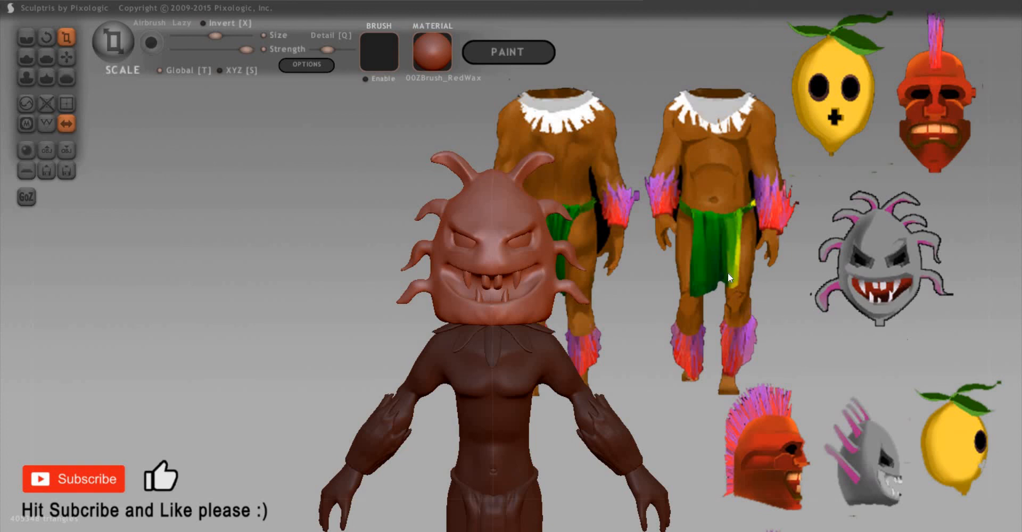
scroll(721, 311, up, 2)
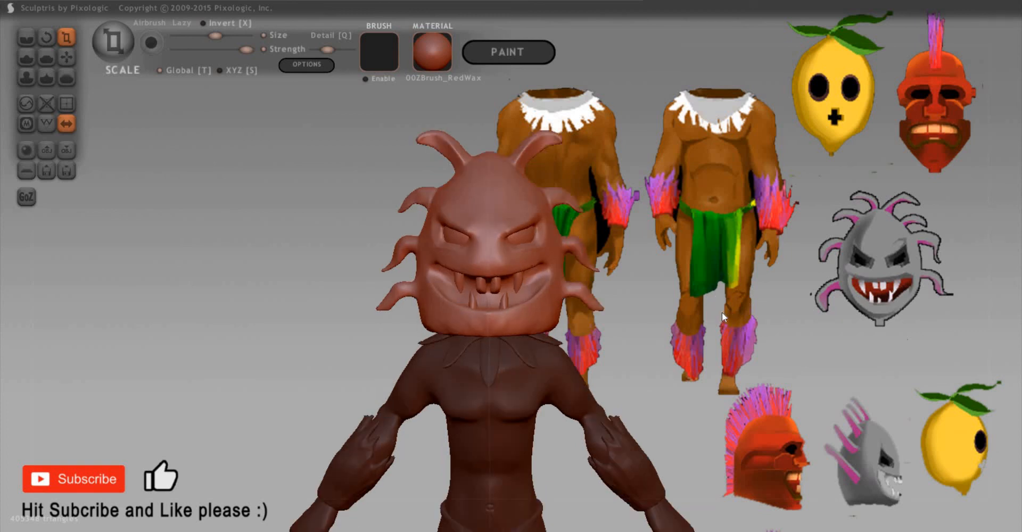
scroll(429, 304, up, 2)
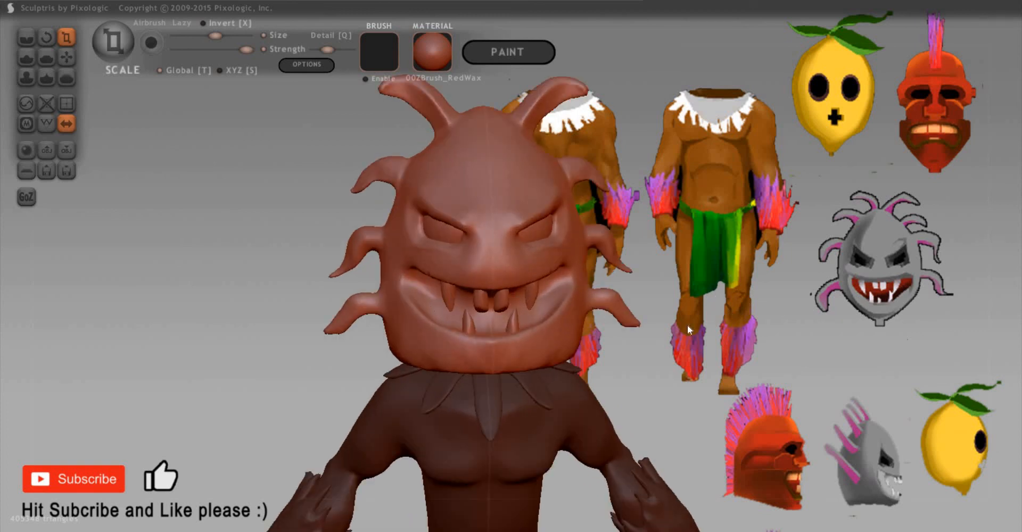
Step: Select only the two upper fangs and move them farther apart toward the corners of the mouth with Grab
key(ctrl+i)
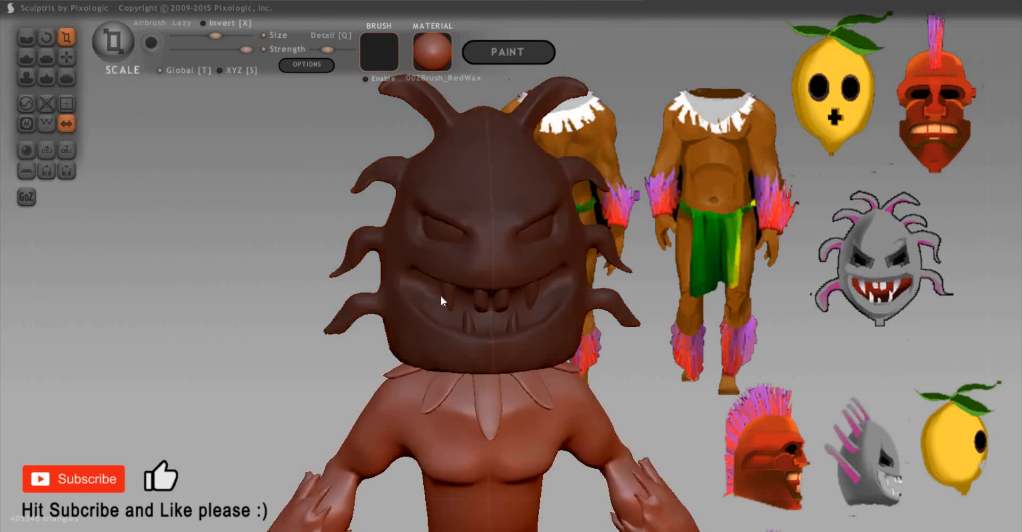
key(ctrl+i)
key(ctrl+i)
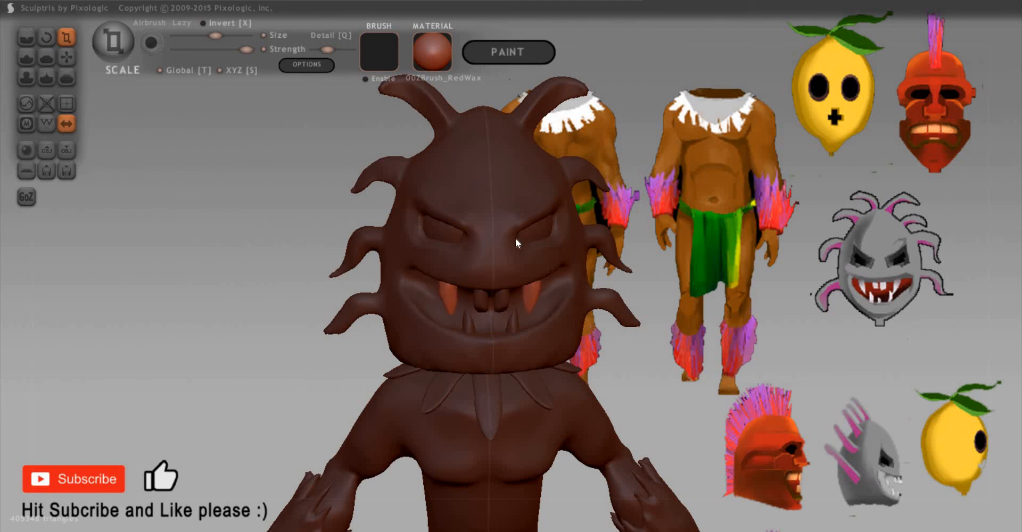
key(g)
key(g)
mouse_move(435, 291)
mouse_down()
mouse_move(420, 290)
mouse_move(437, 291)
mouse_up()
right_drag(437, 291, 549, 273)
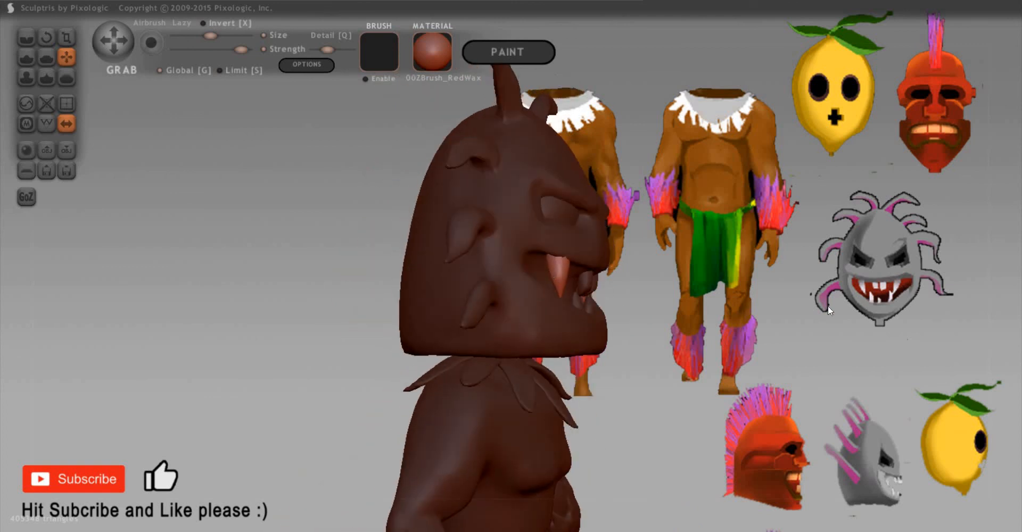
right_drag(611, 303, 450, 294)
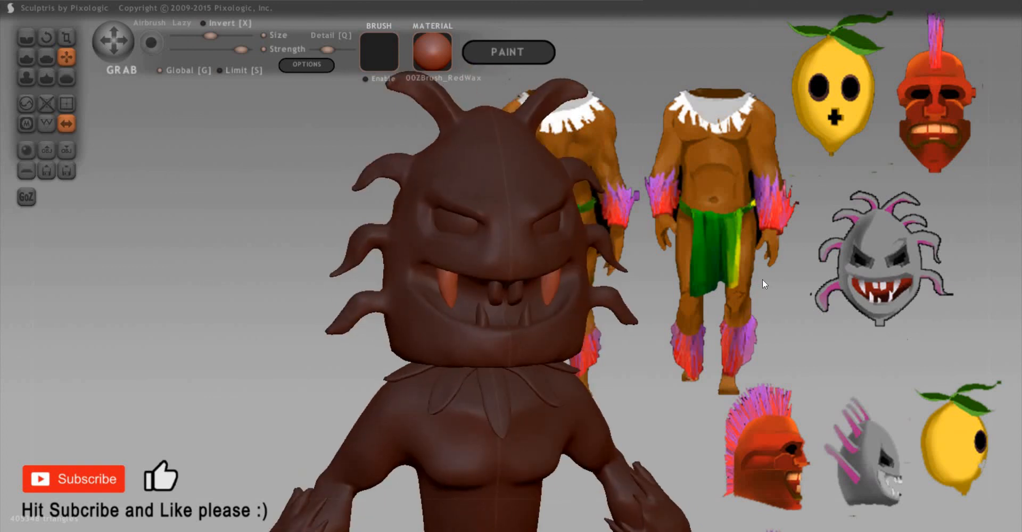
mouse_move(793, 281)
right_down()
mouse_move(786, 285)
mouse_move(787, 275)
right_up()
mouse_move(814, 312)
mouse_down()
mouse_move(855, 310)
mouse_move(829, 305)
mouse_up()
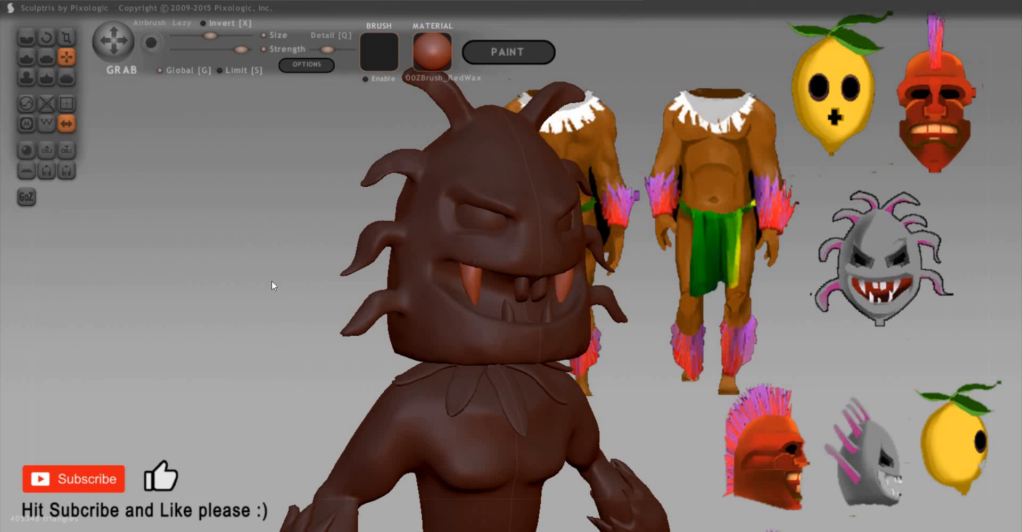
scroll(272, 286, down, 2)
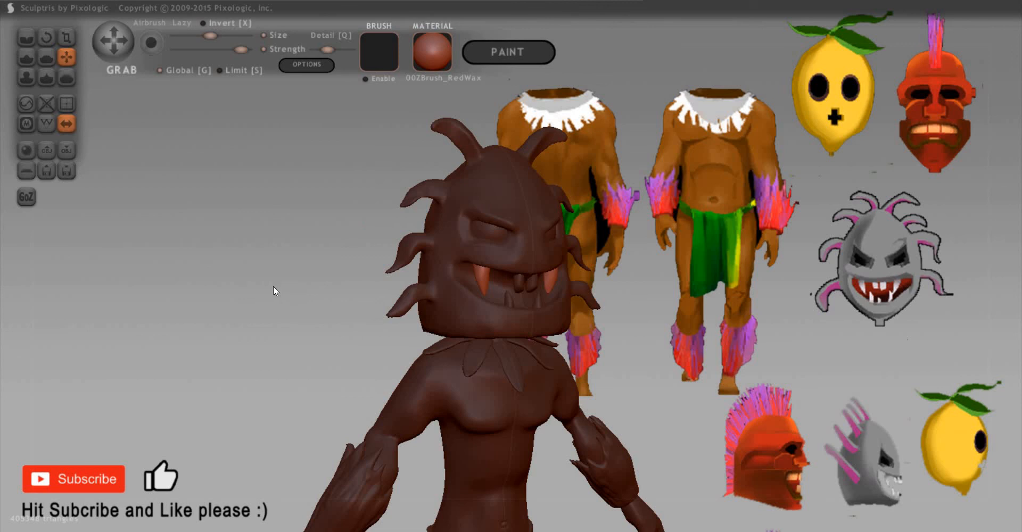
drag(289, 261, 297, 270)
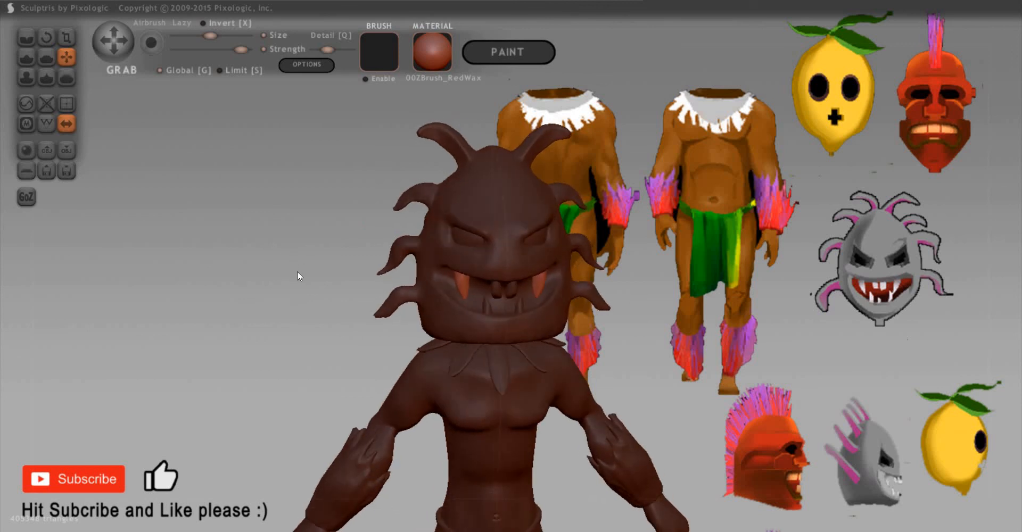